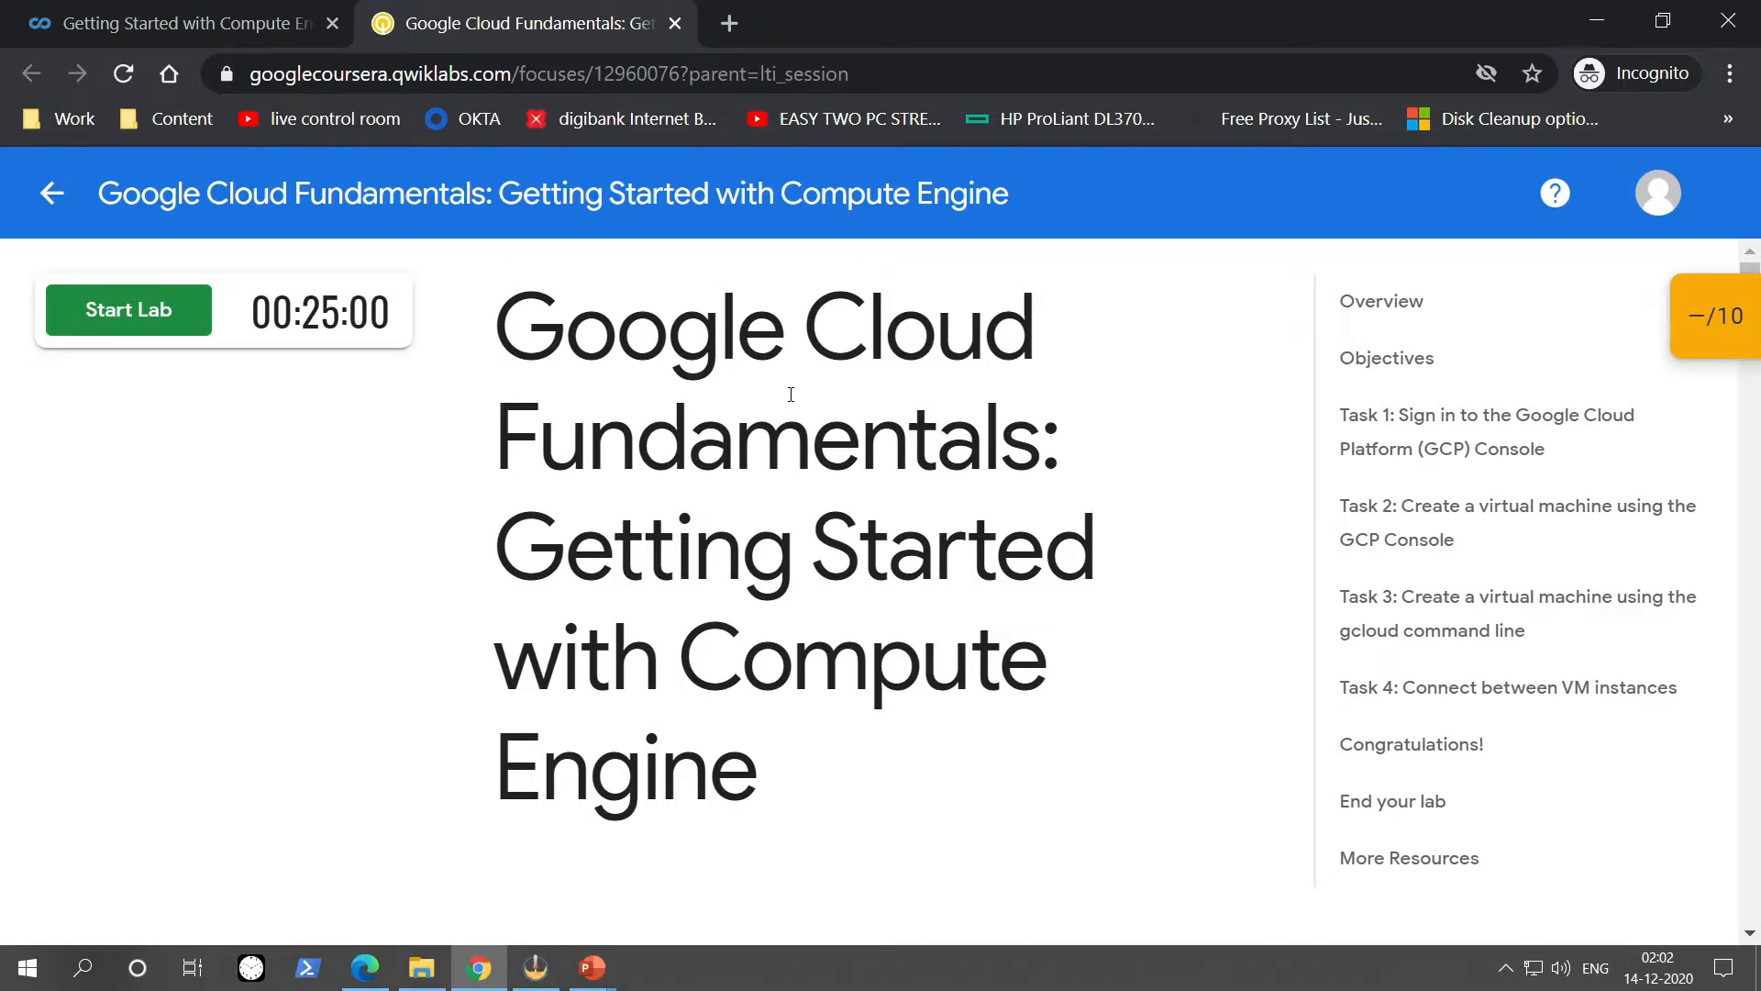
# Start the Getting Started with Compute Engine lab, solving the traffic lights verification, and close the extra course page.
pyautogui.click(154, 330)
pyautogui.click(66, 392)
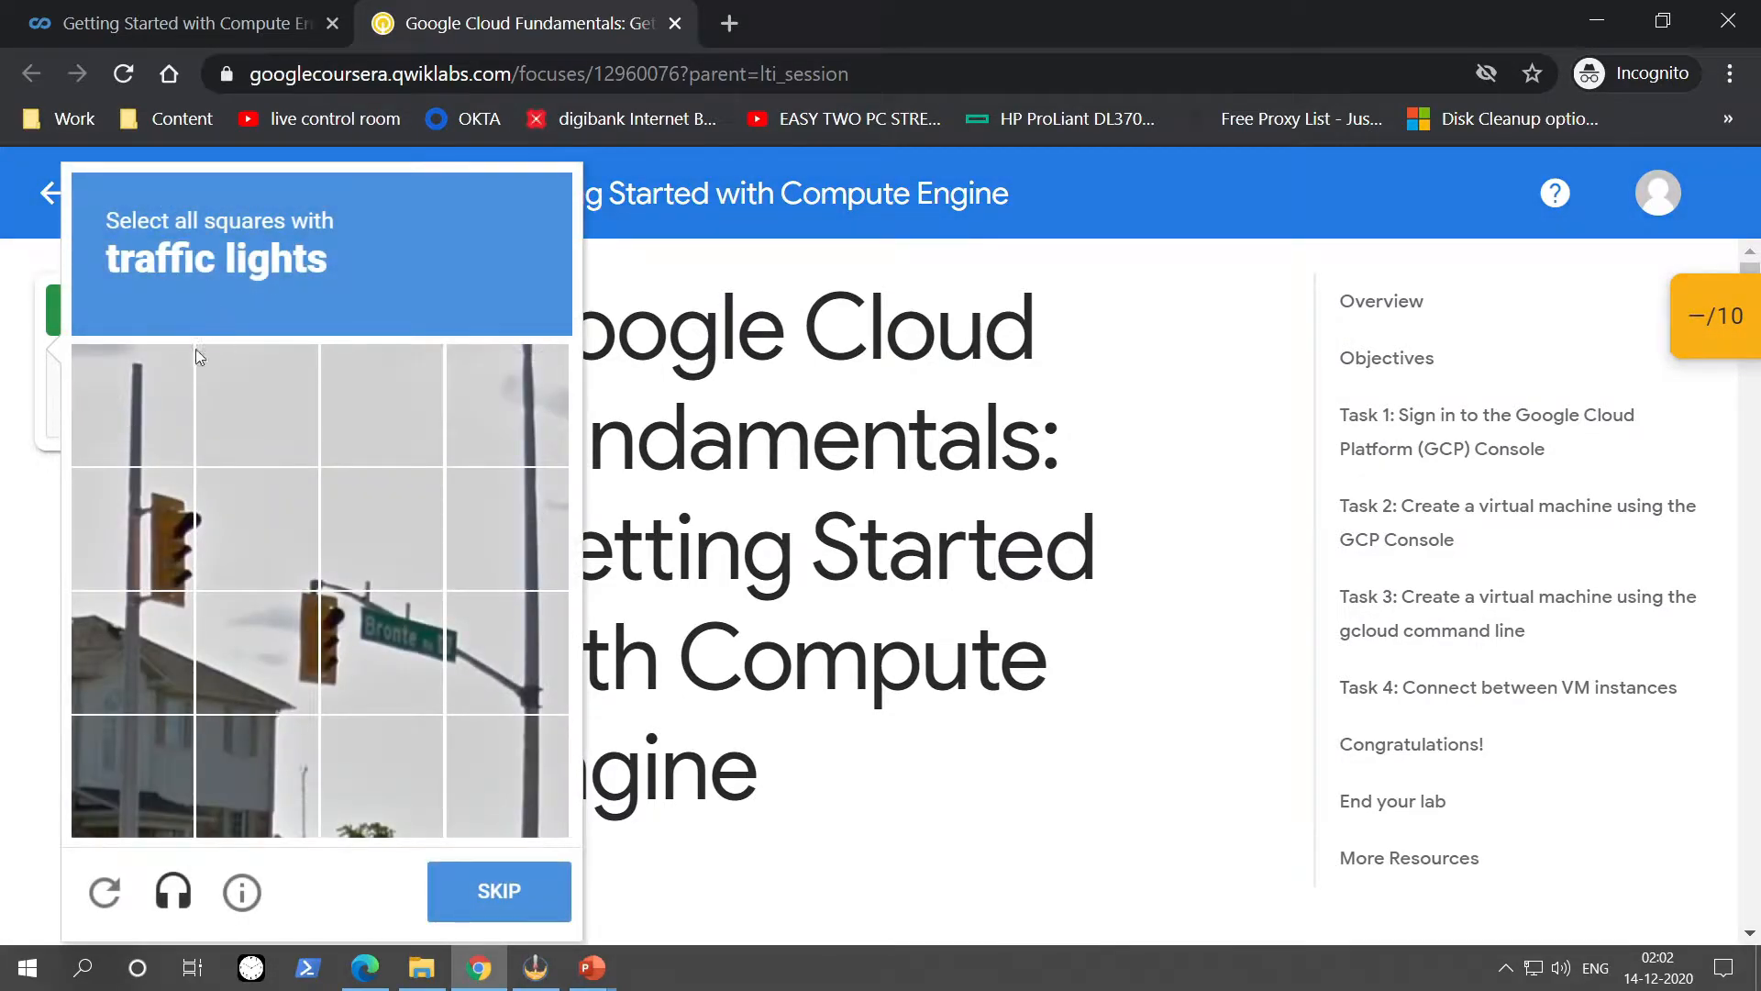
pyautogui.click(168, 529)
pyautogui.click(323, 662)
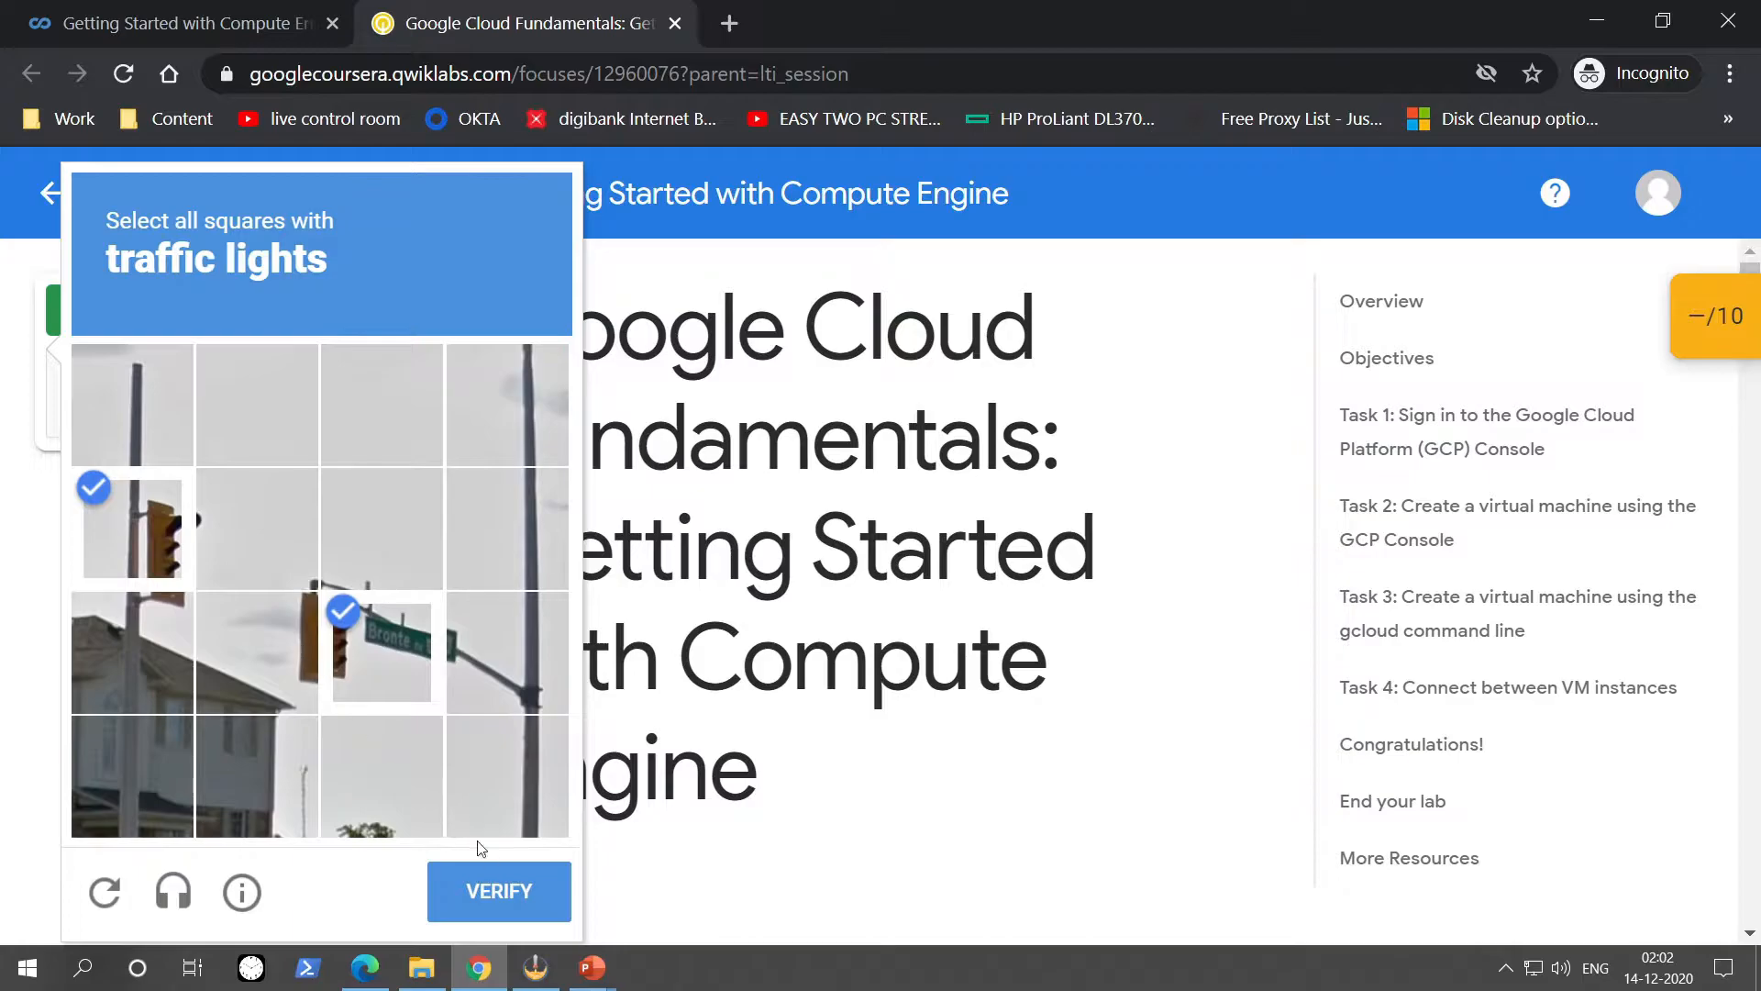
pyautogui.click(493, 884)
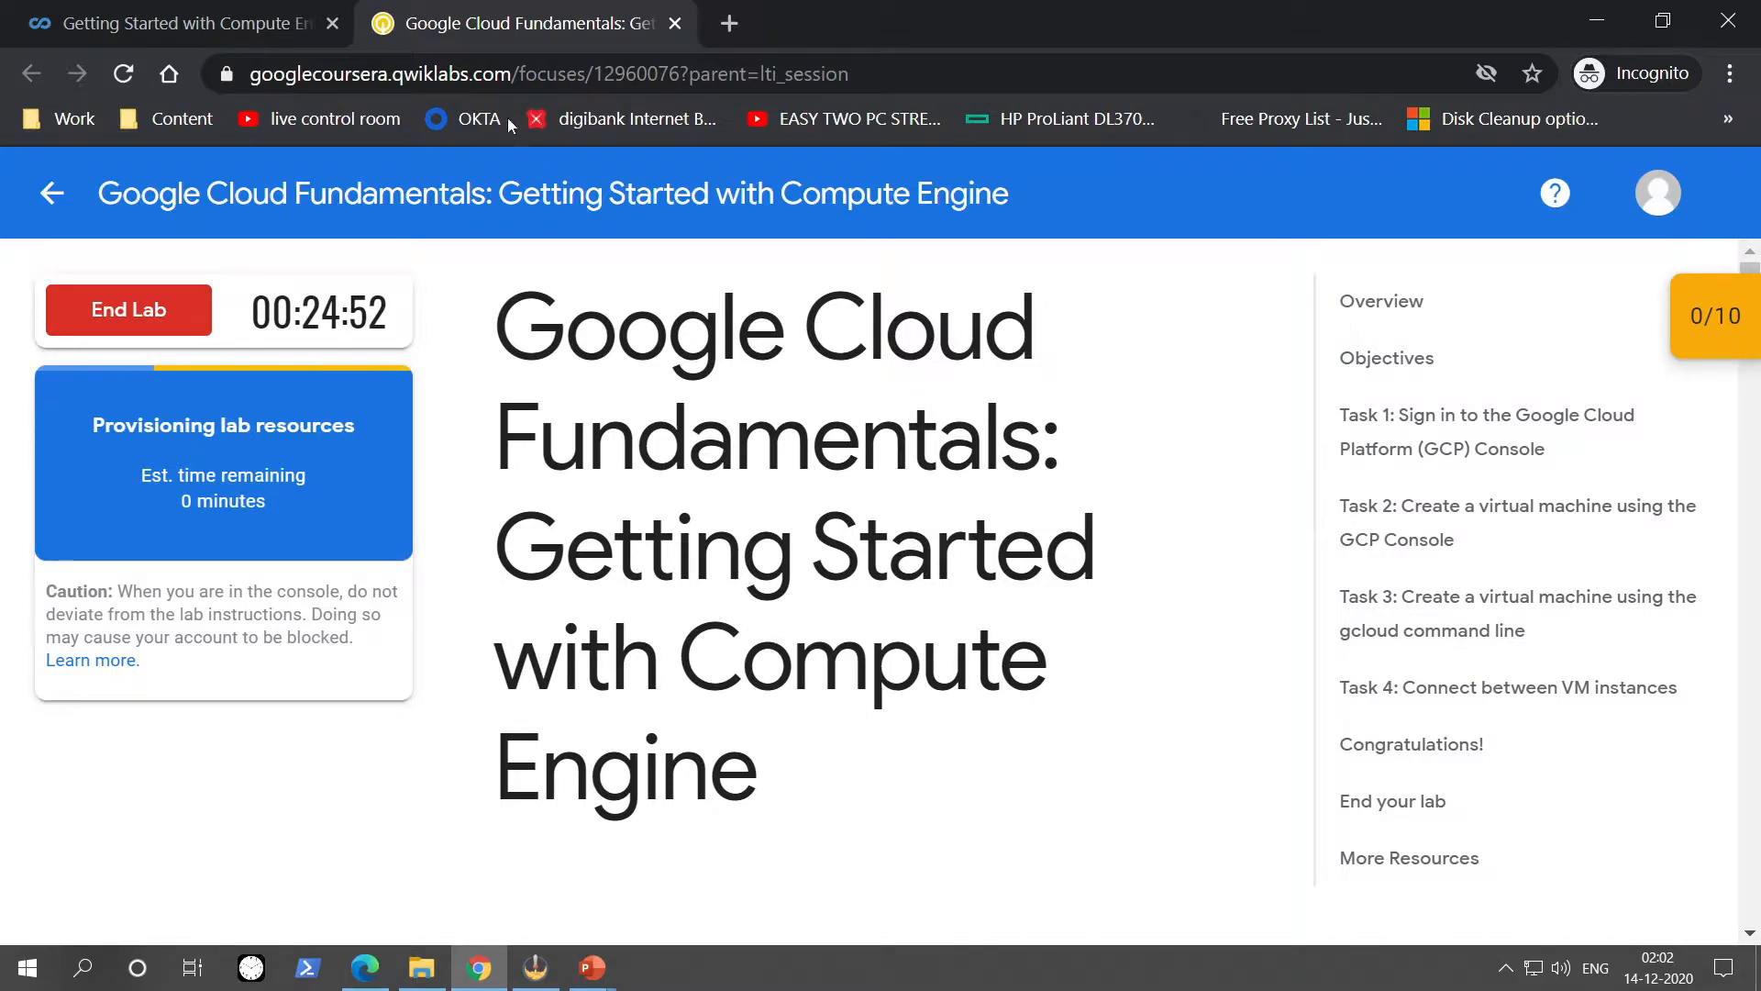
pyautogui.click(333, 24)
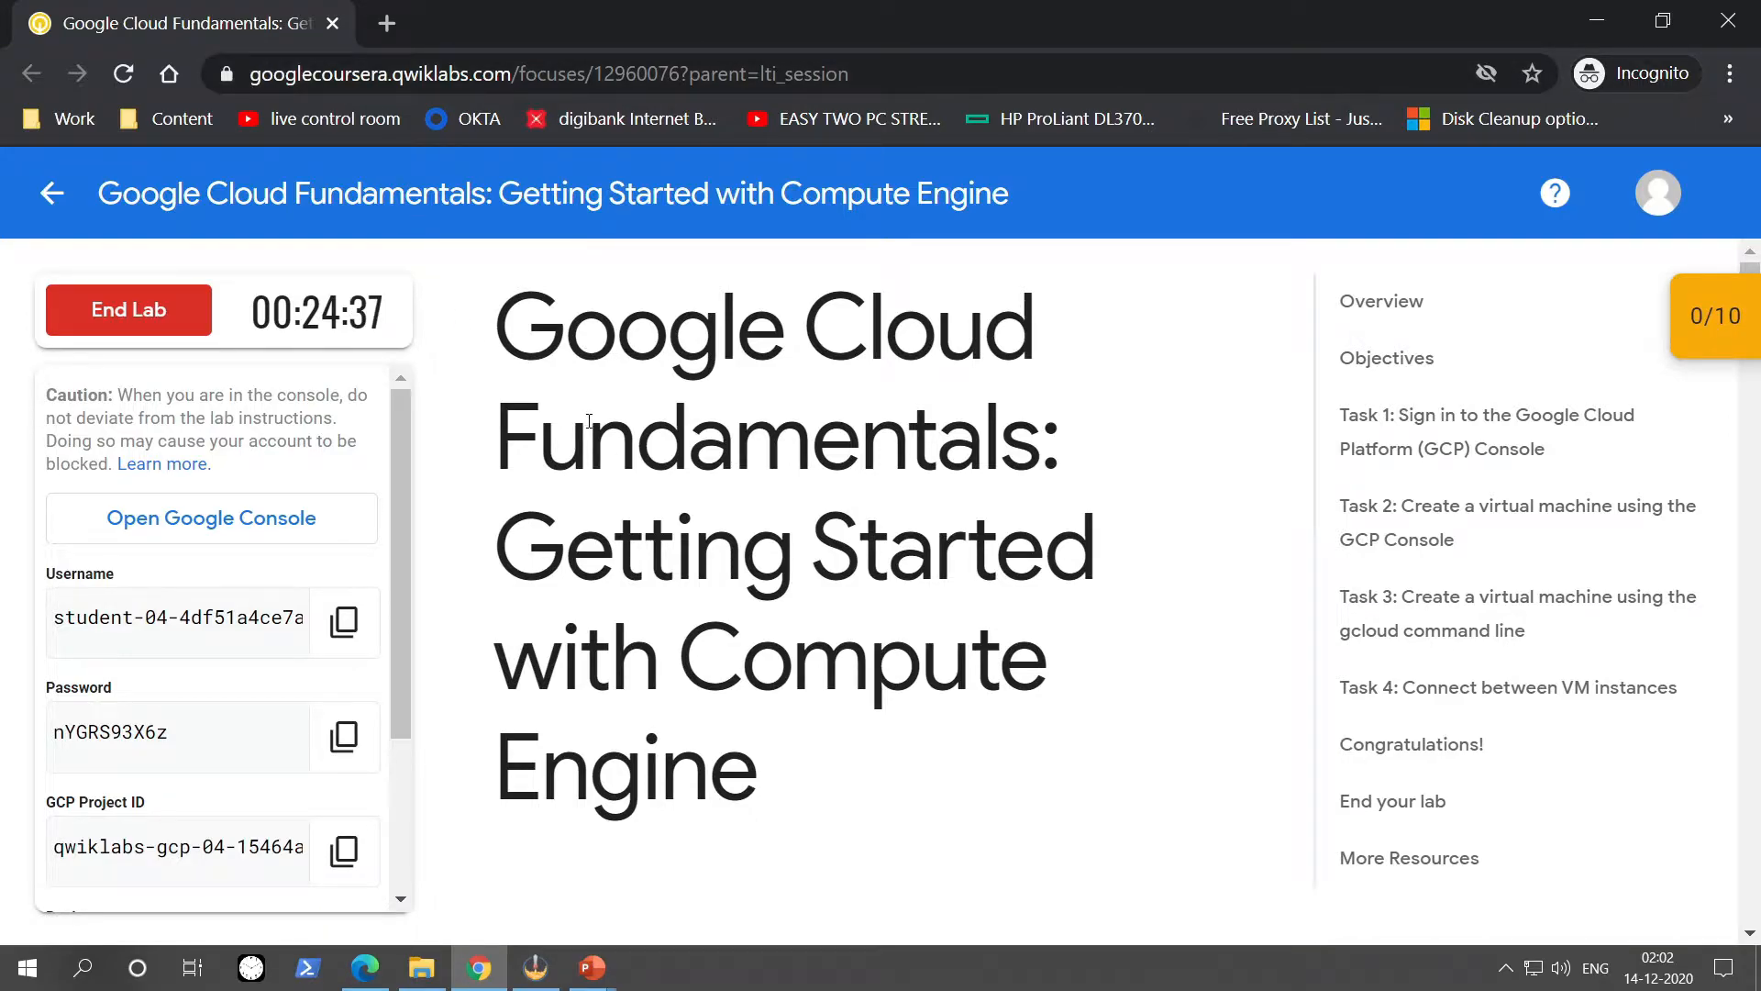
# Open the Google Console sign-in page from the lab and submit the lab's provided username.
pyautogui.click(227, 523)
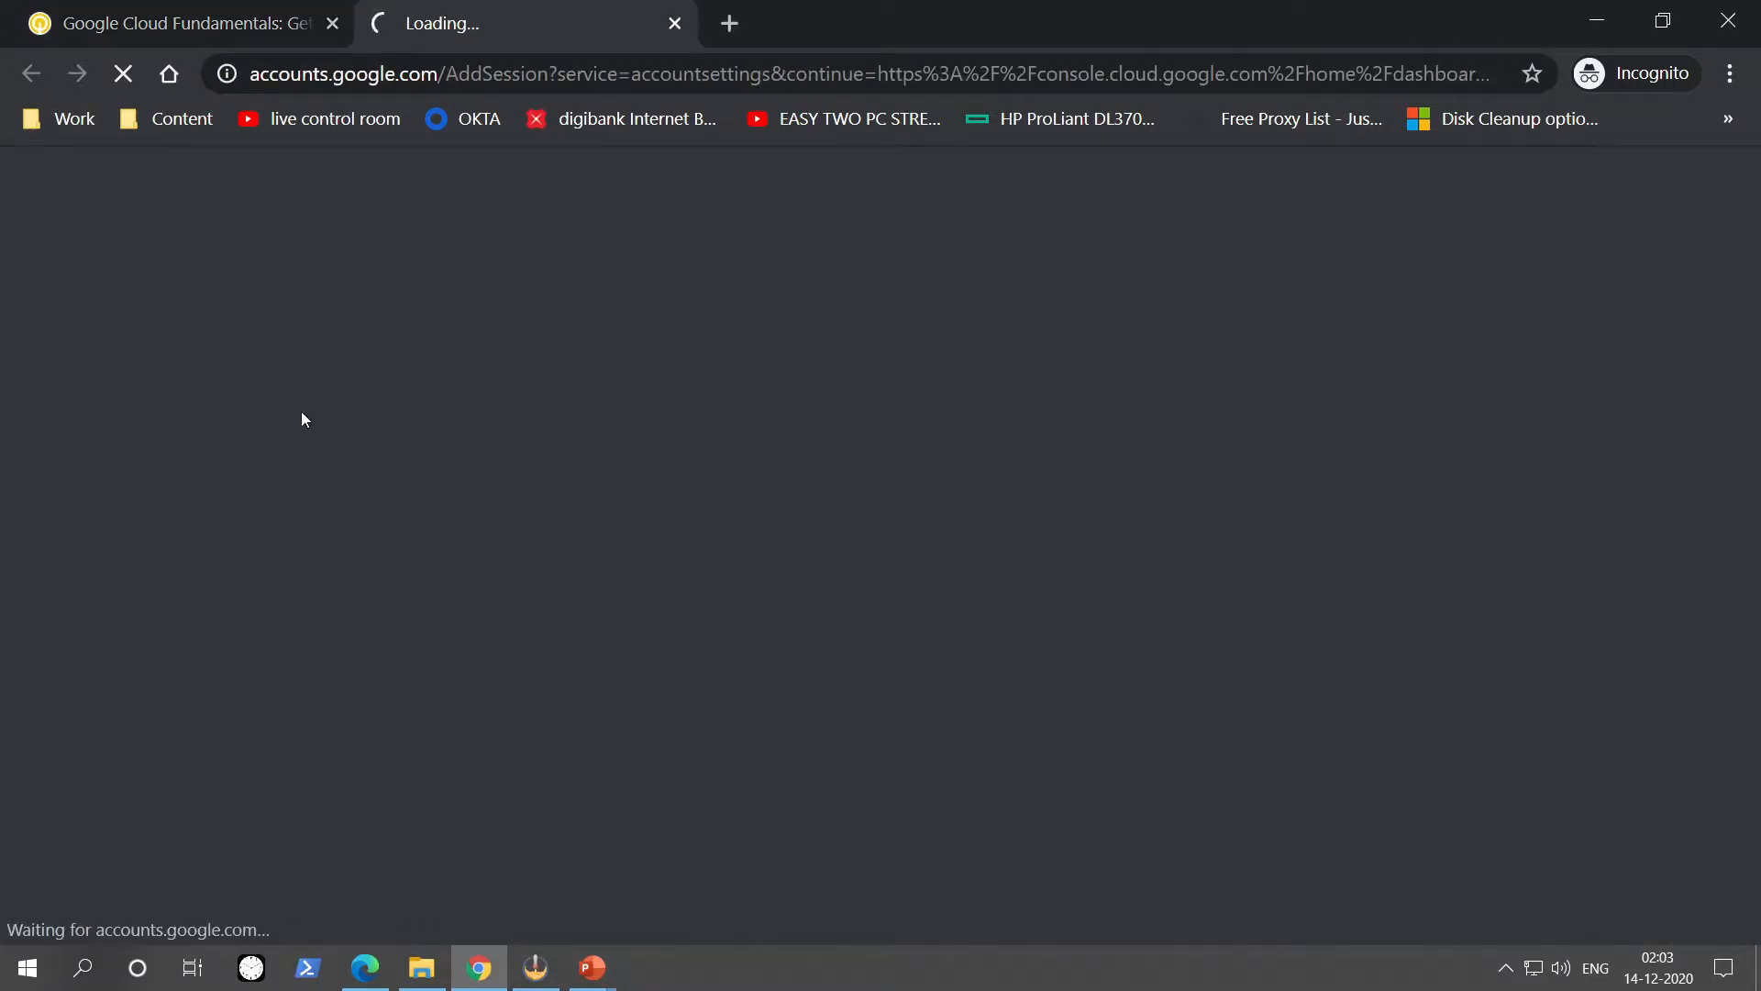
pyautogui.click(260, 10)
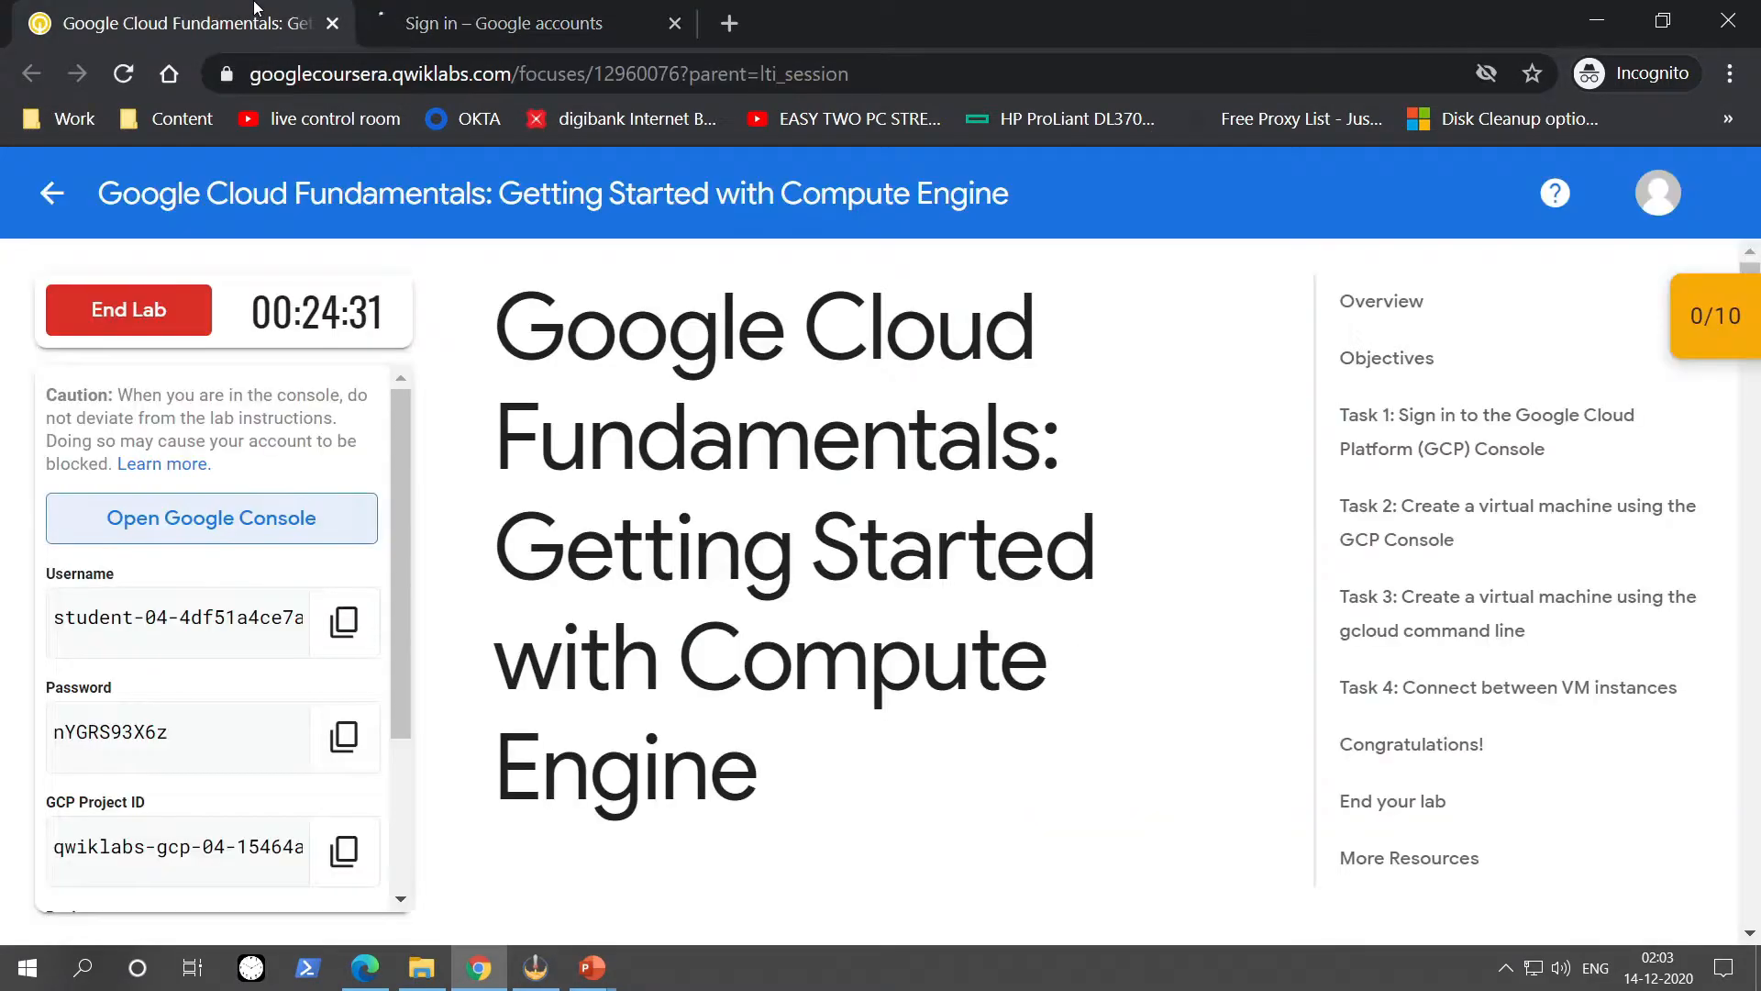
pyautogui.click(344, 621)
pyautogui.click(502, 23)
pyautogui.hotkey('ctrl', 'v')
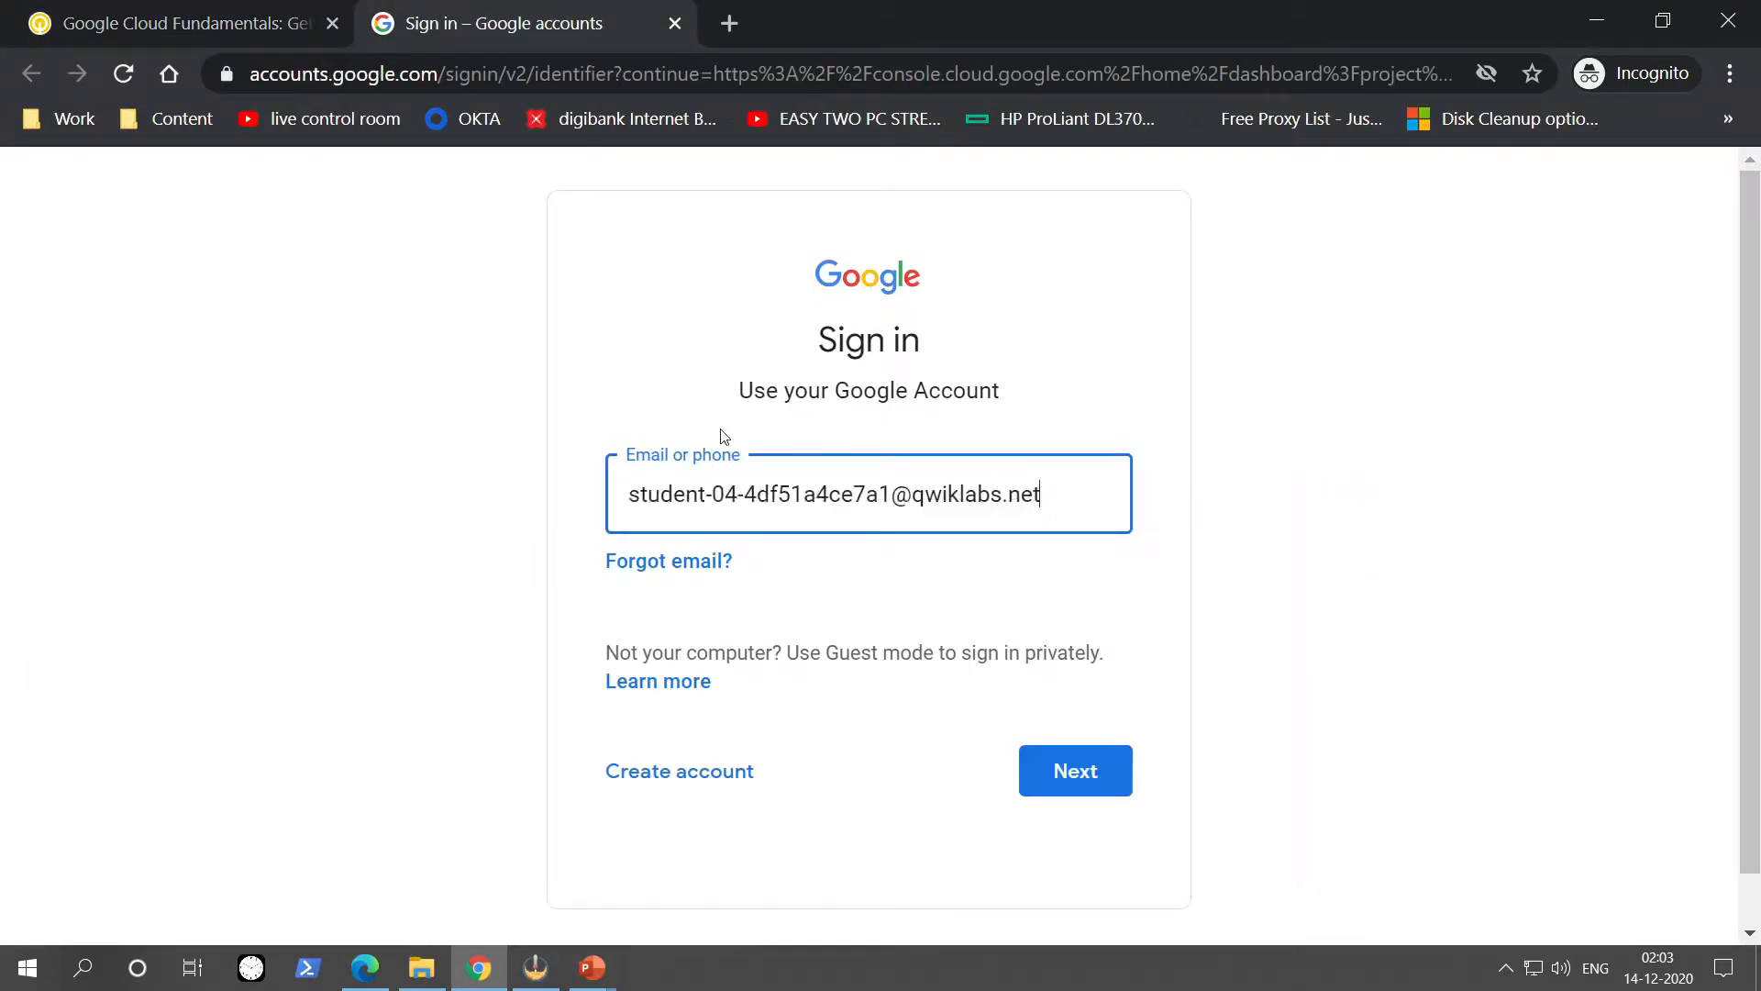
pyautogui.click(1075, 775)
# Copy the lab's temporary password into the sign-in page and submit it.
pyautogui.click(261, 19)
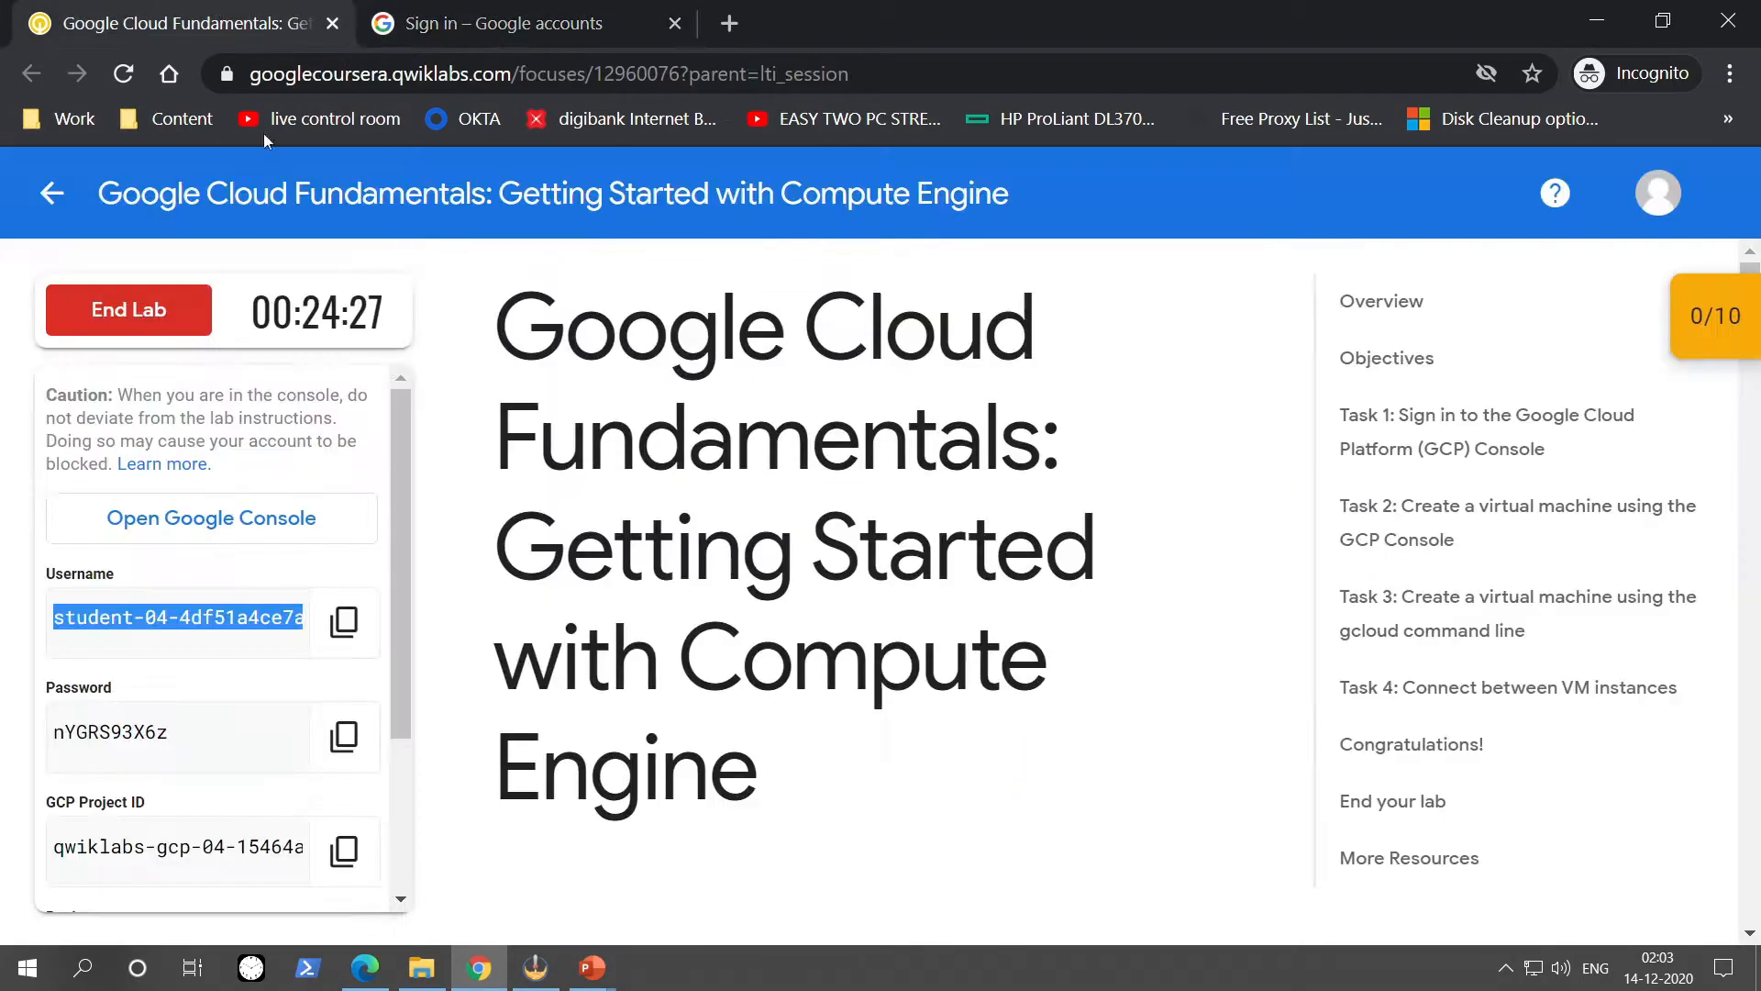
pyautogui.click(344, 734)
pyautogui.click(503, 23)
pyautogui.hotkey('ctrl', 'v')
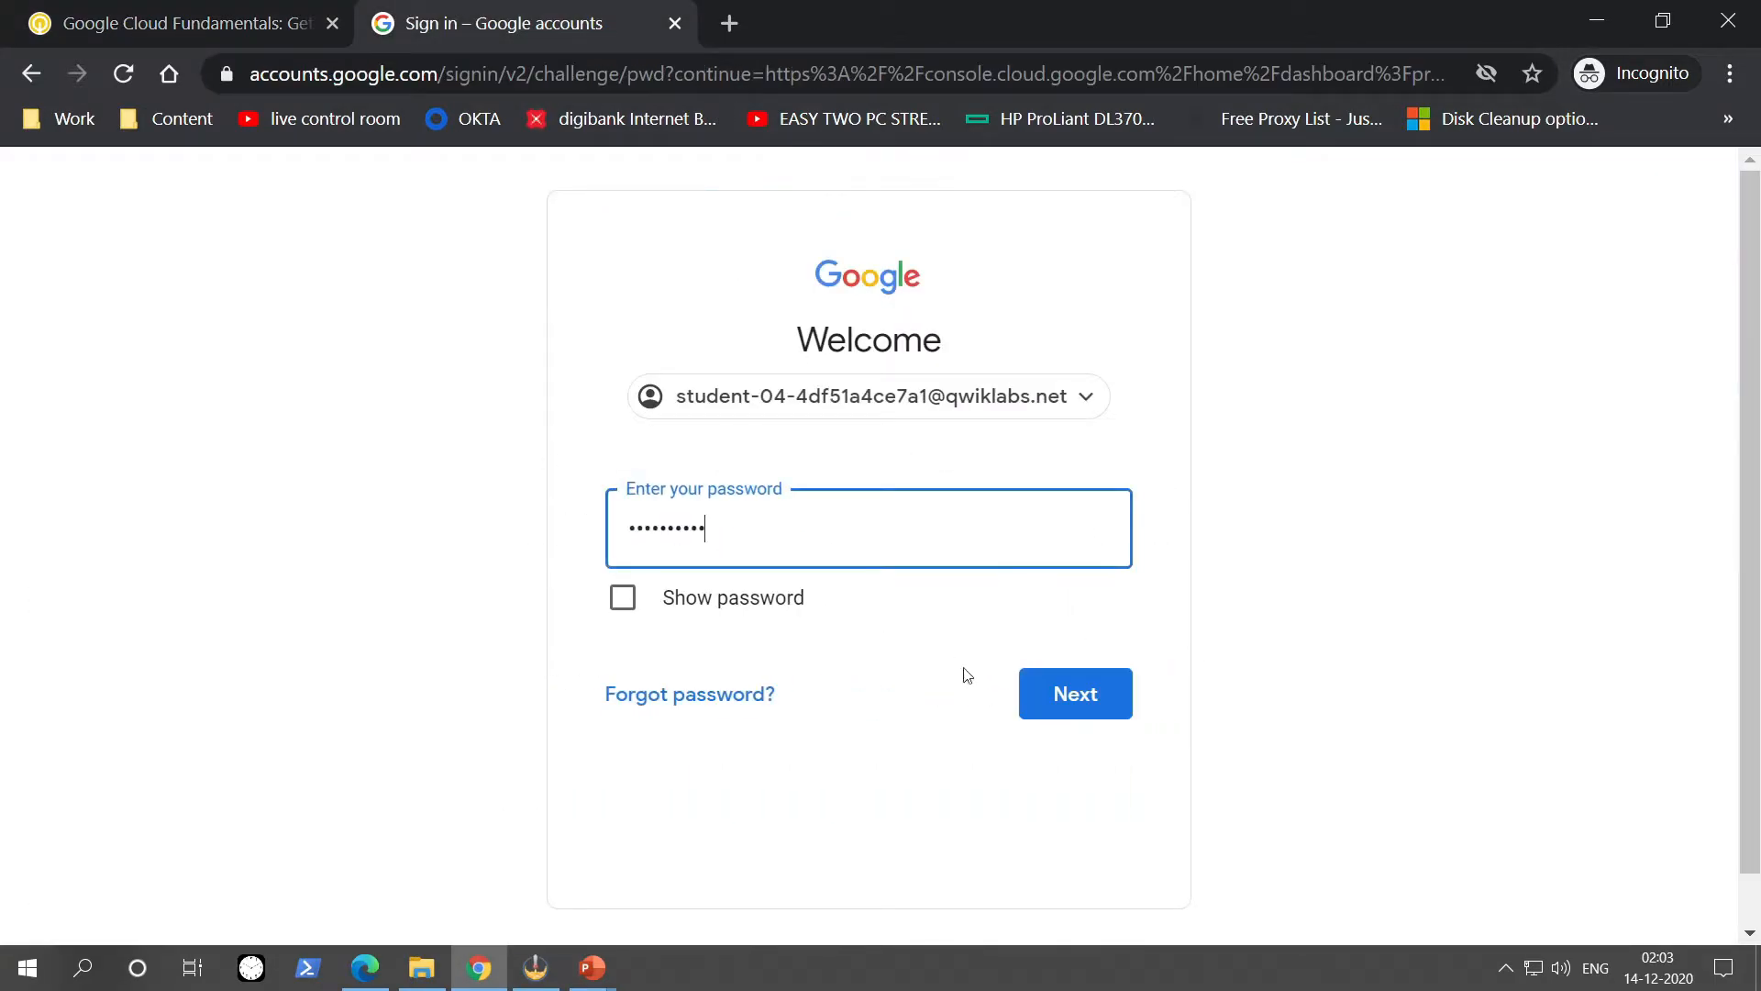
pyautogui.click(1079, 697)
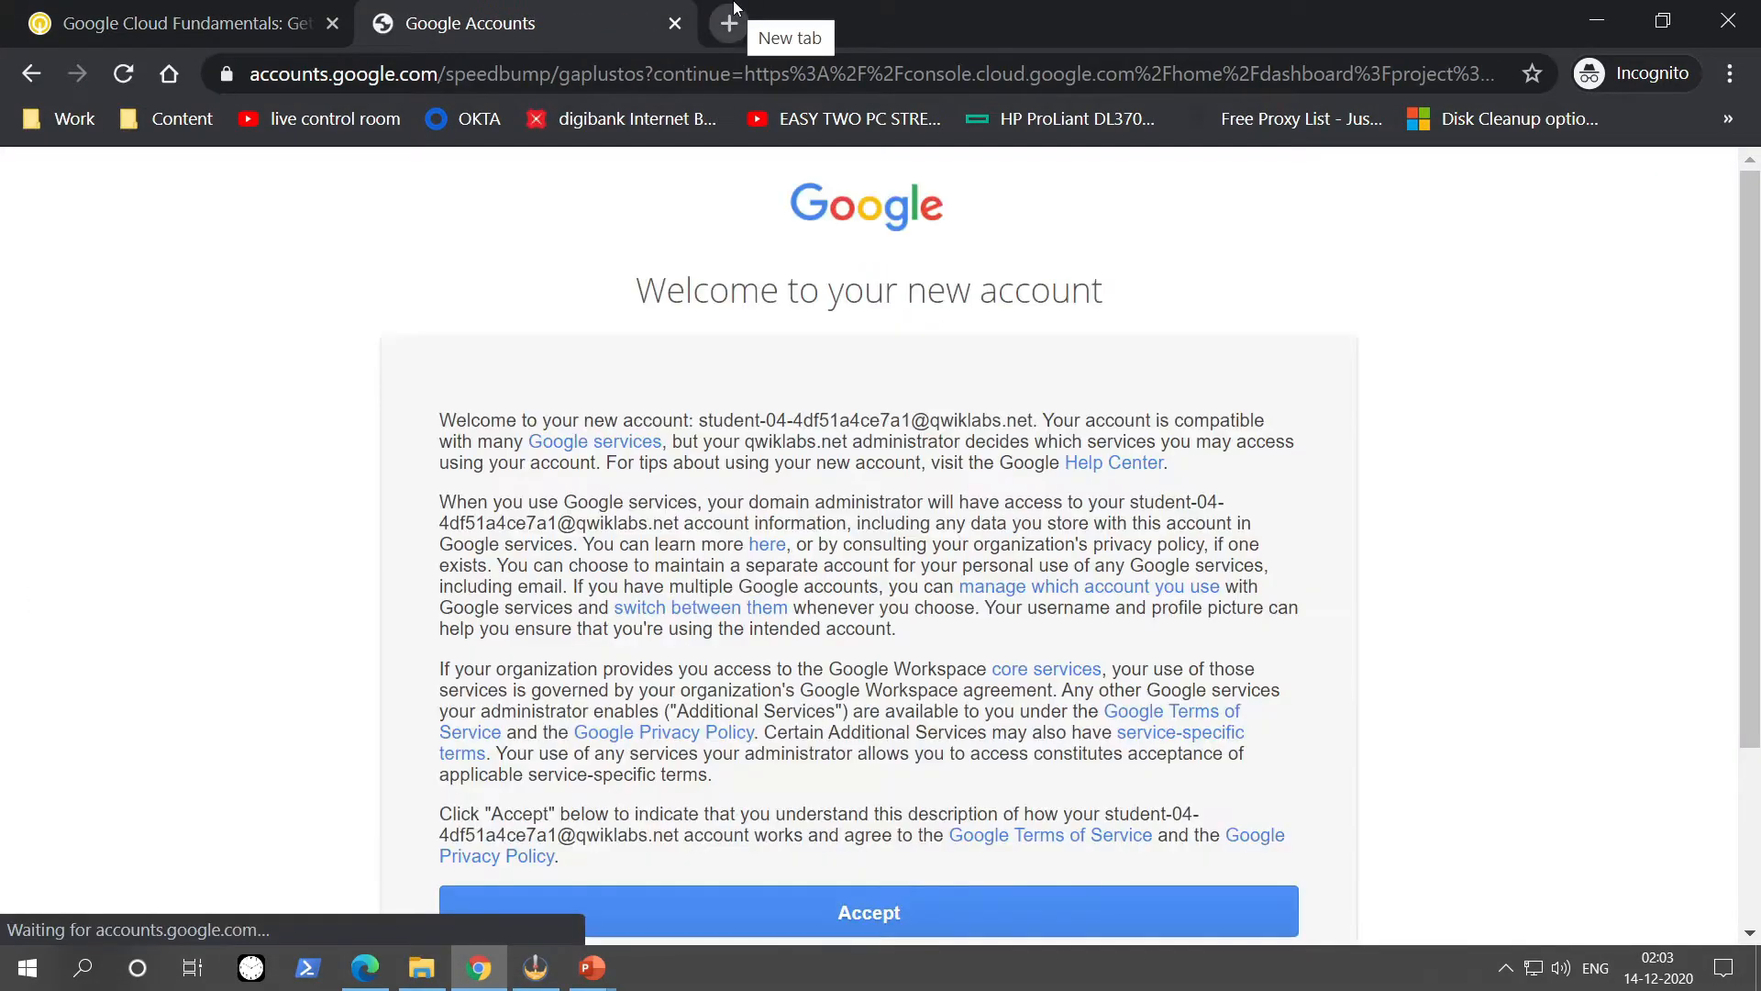
# Accept the new account terms and confirm the account recovery page to reach the console dashboard.
pyautogui.scroll(-3, 844, 642)
pyautogui.click(851, 660)
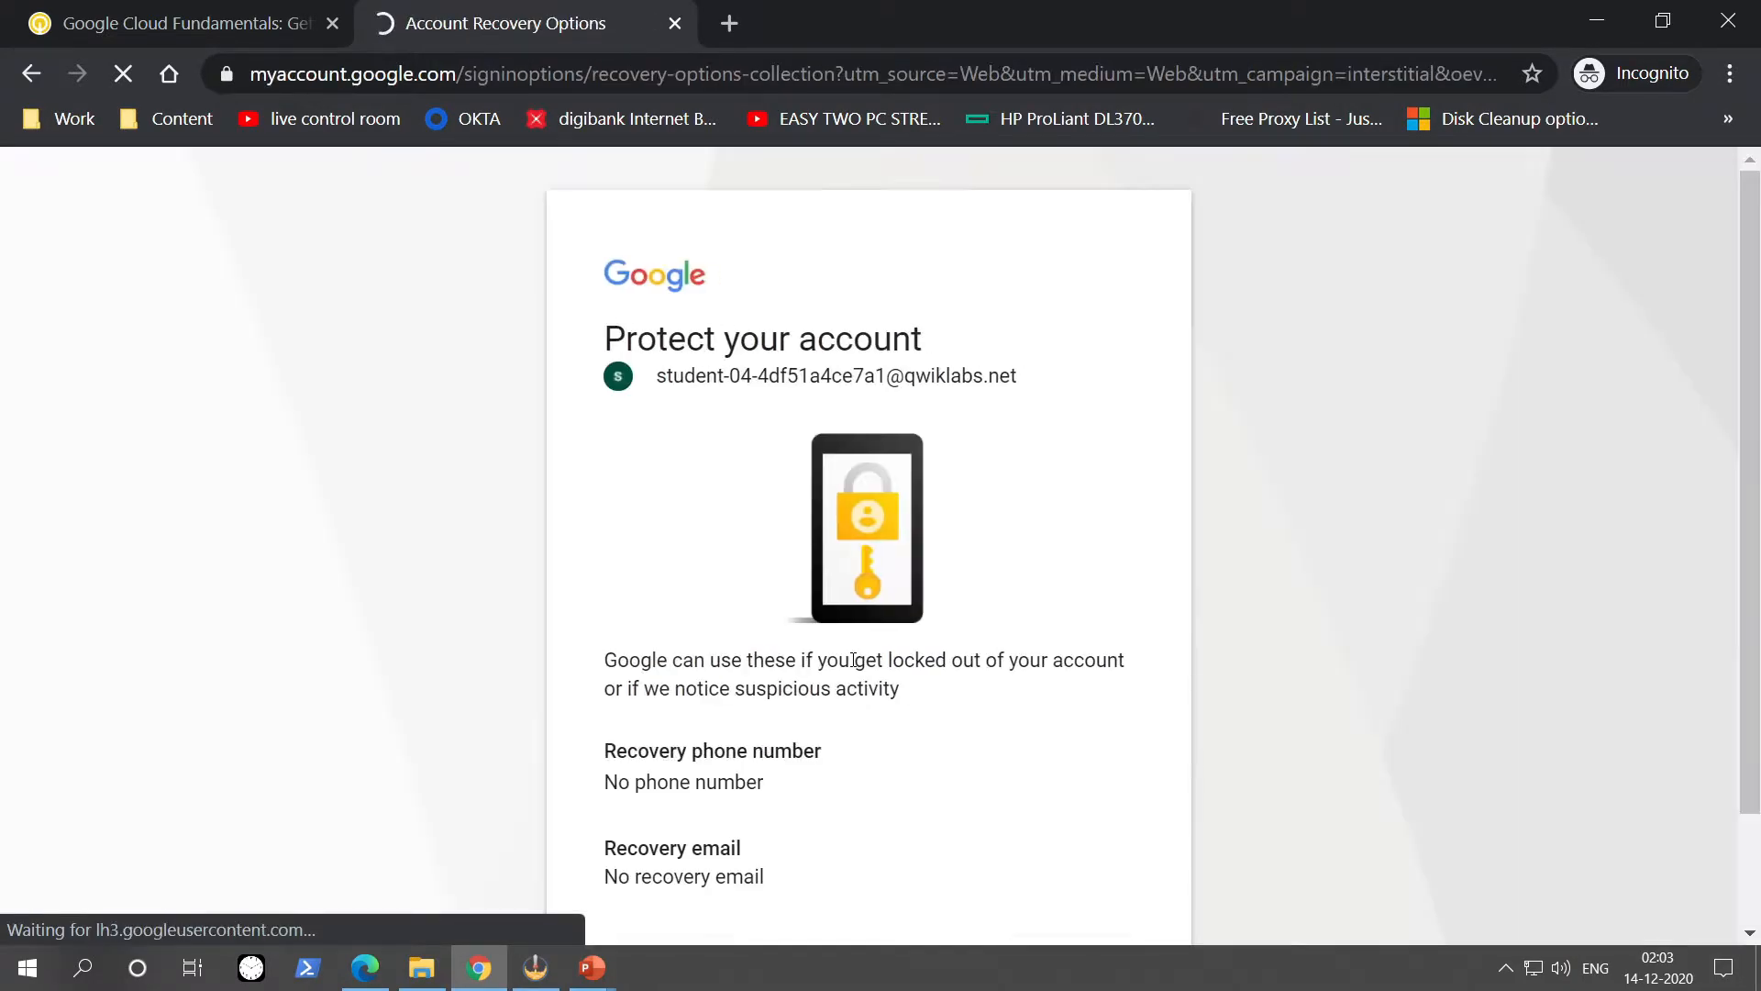
pyautogui.click(1048, 842)
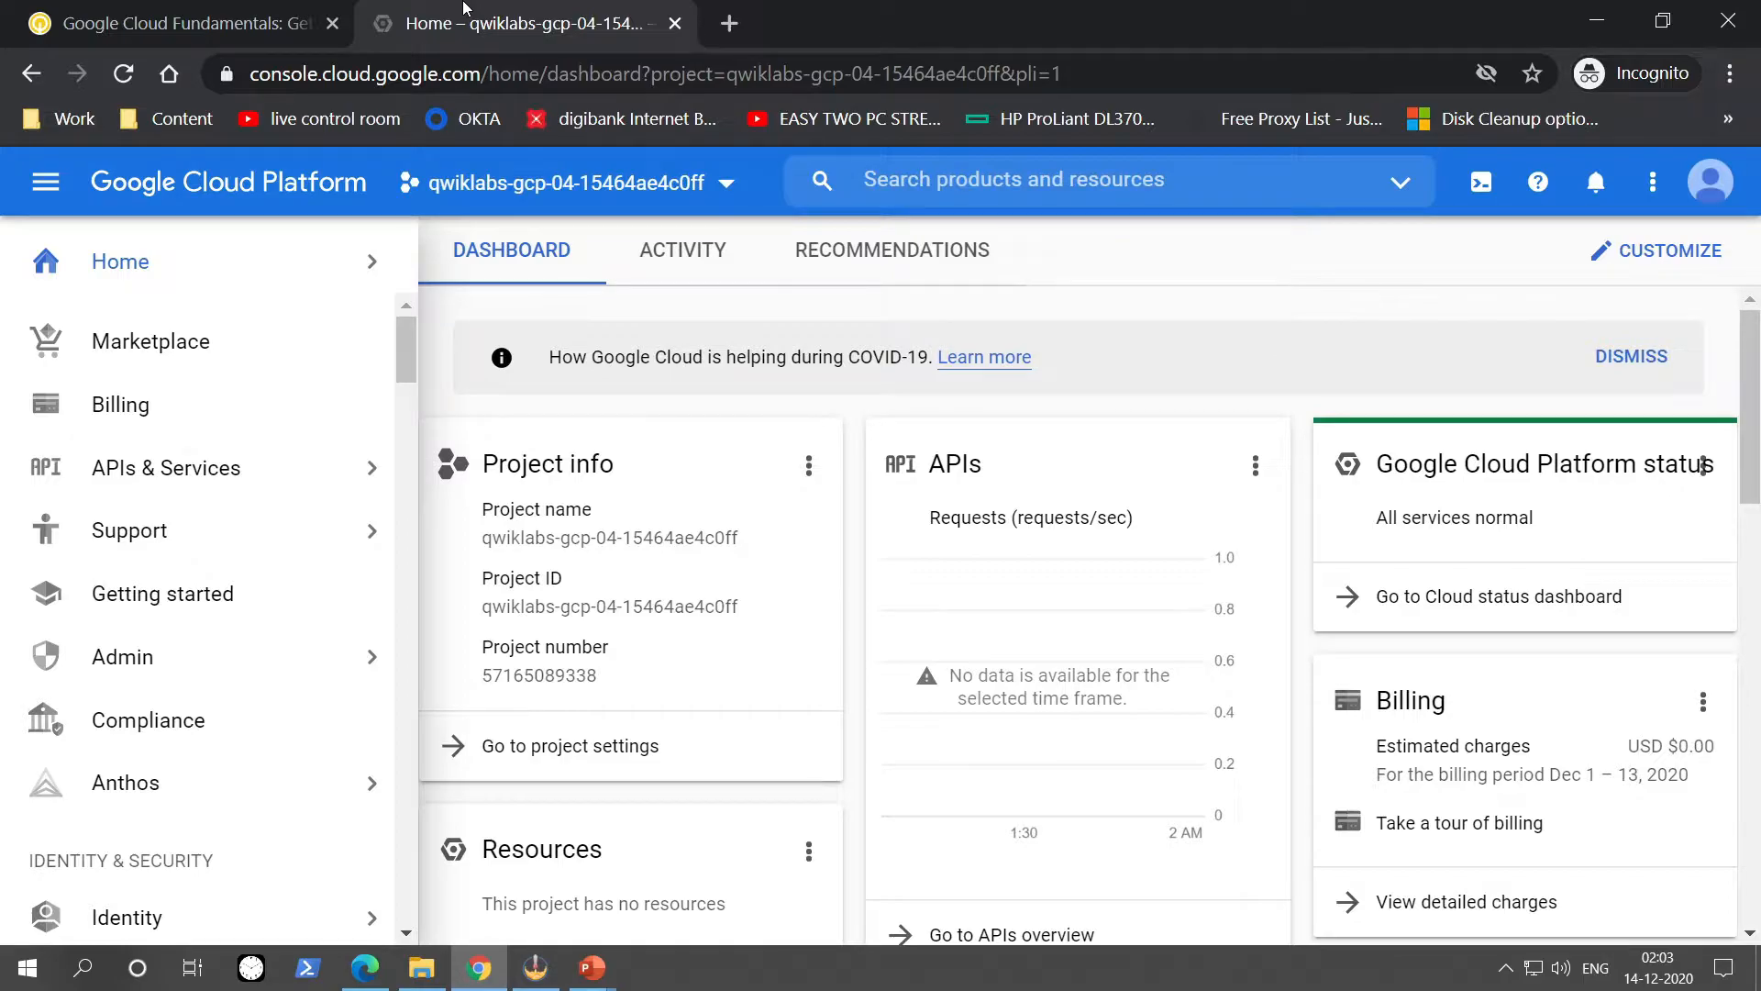
# Read the lab instructions for Task 1 and the opening steps of Task 2 on creating a virtual machine.
pyautogui.click(250, 11)
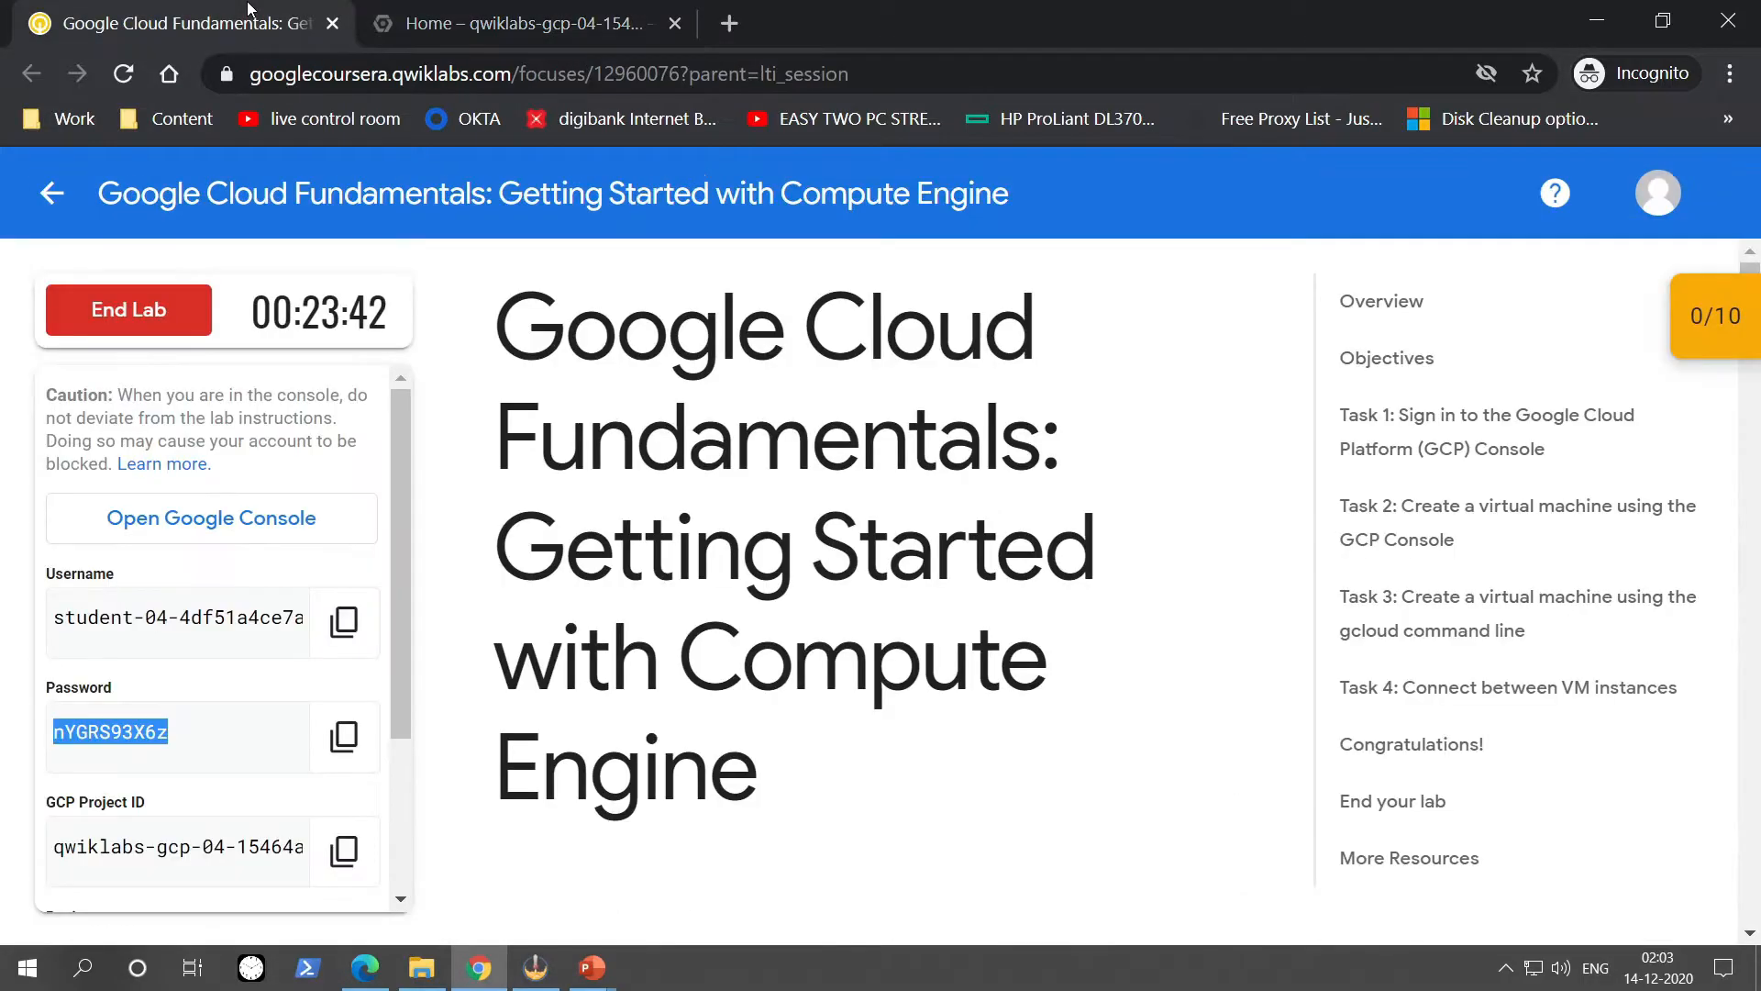
pyautogui.scroll(-5, 794, 536)
pyautogui.scroll(-8, 795, 536)
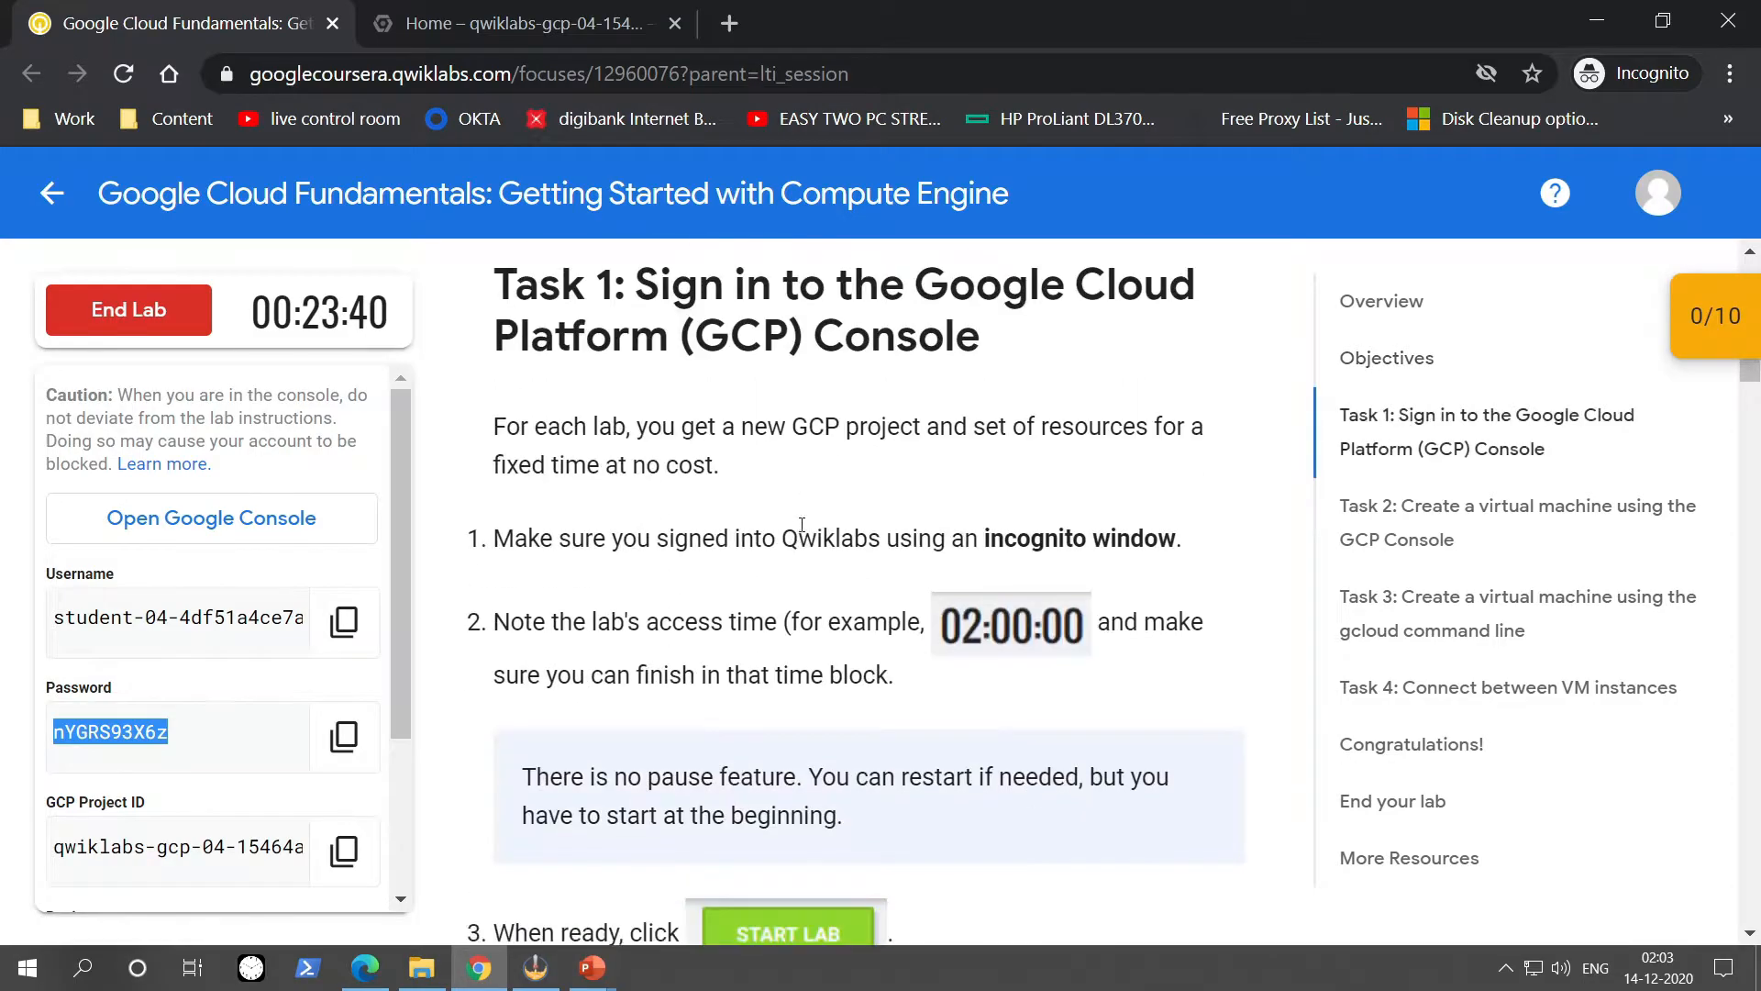
pyautogui.moveTo(510, 282); pyautogui.dragTo(609, 285)
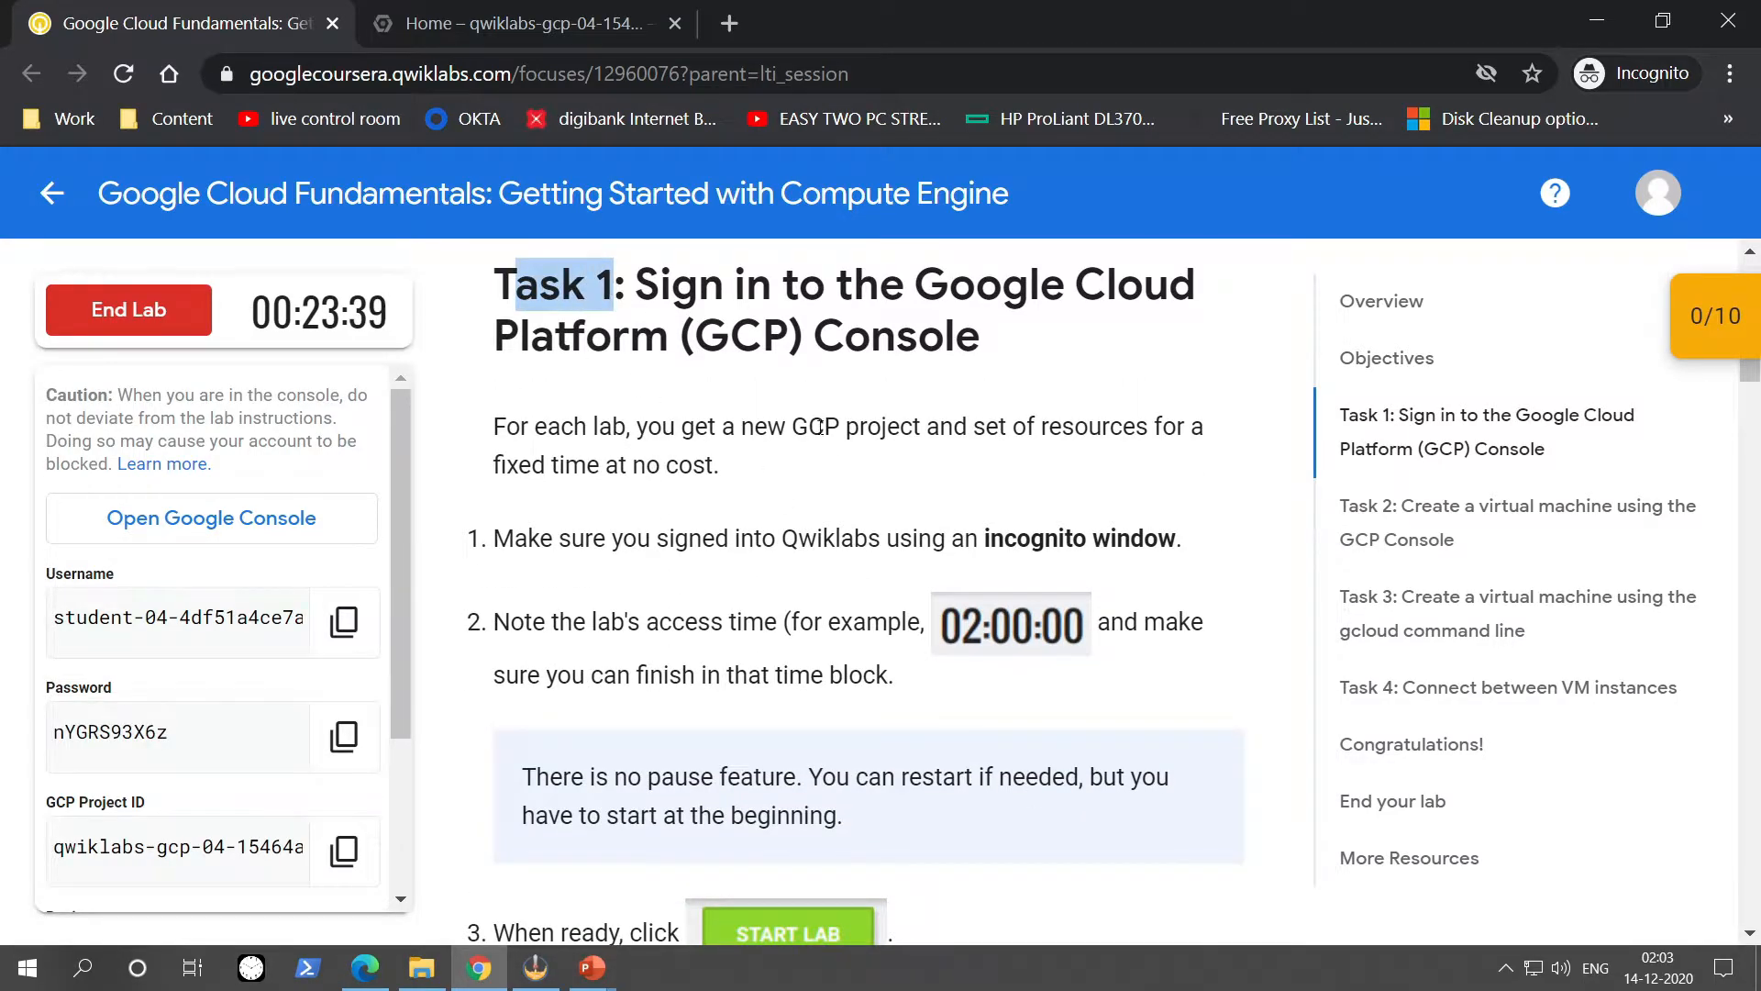
pyautogui.scroll(-15, 738, 315)
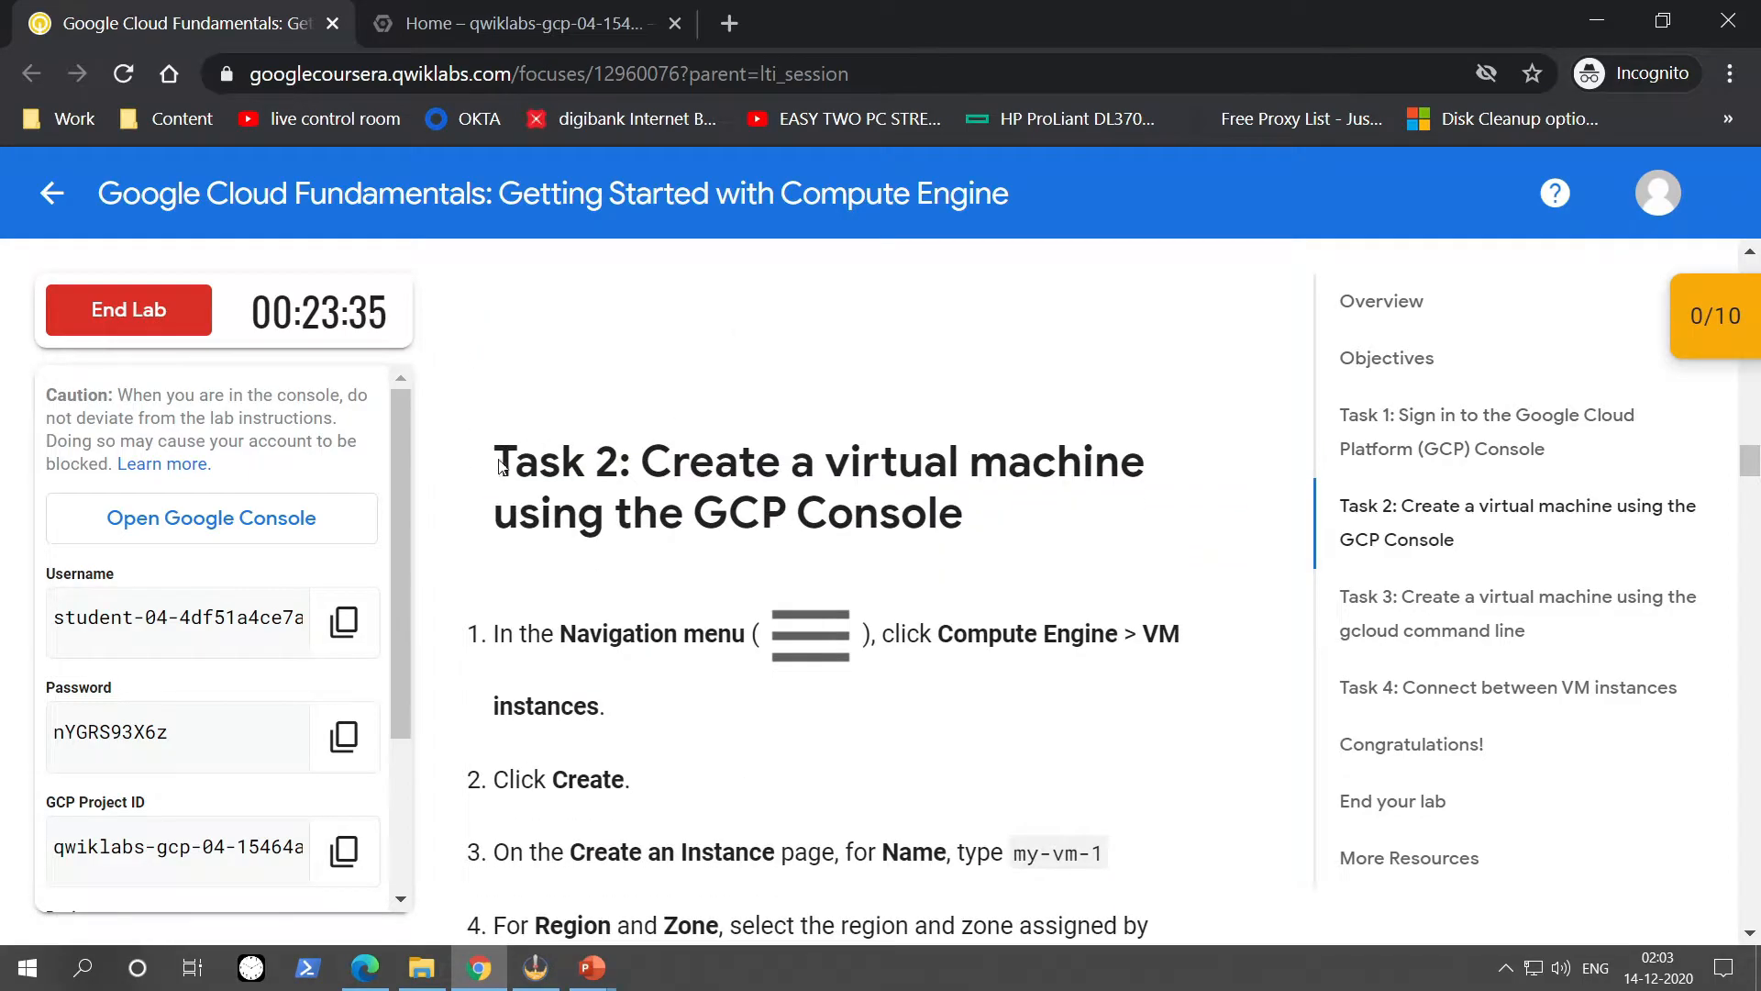
pyautogui.moveTo(496, 466); pyautogui.dragTo(755, 455)
pyautogui.scroll(-3, 707, 491)
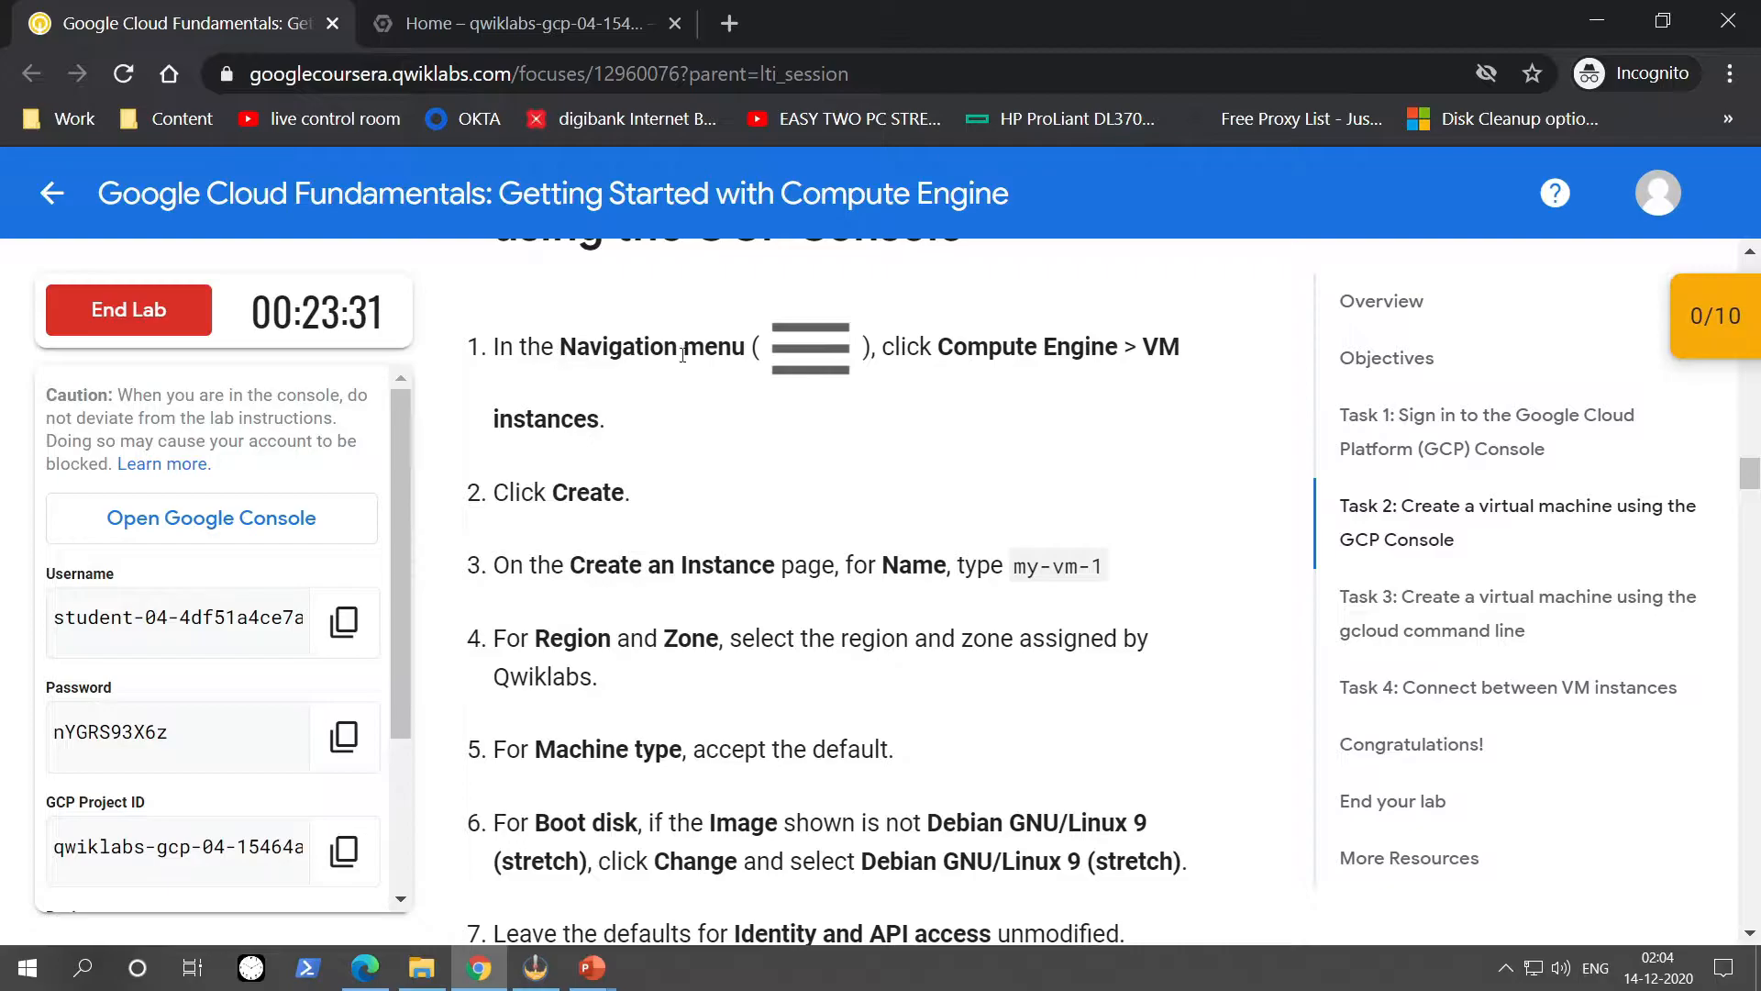
# Return to the cloud console and open the Compute Engine VM instances page.
pyautogui.click(500, 23)
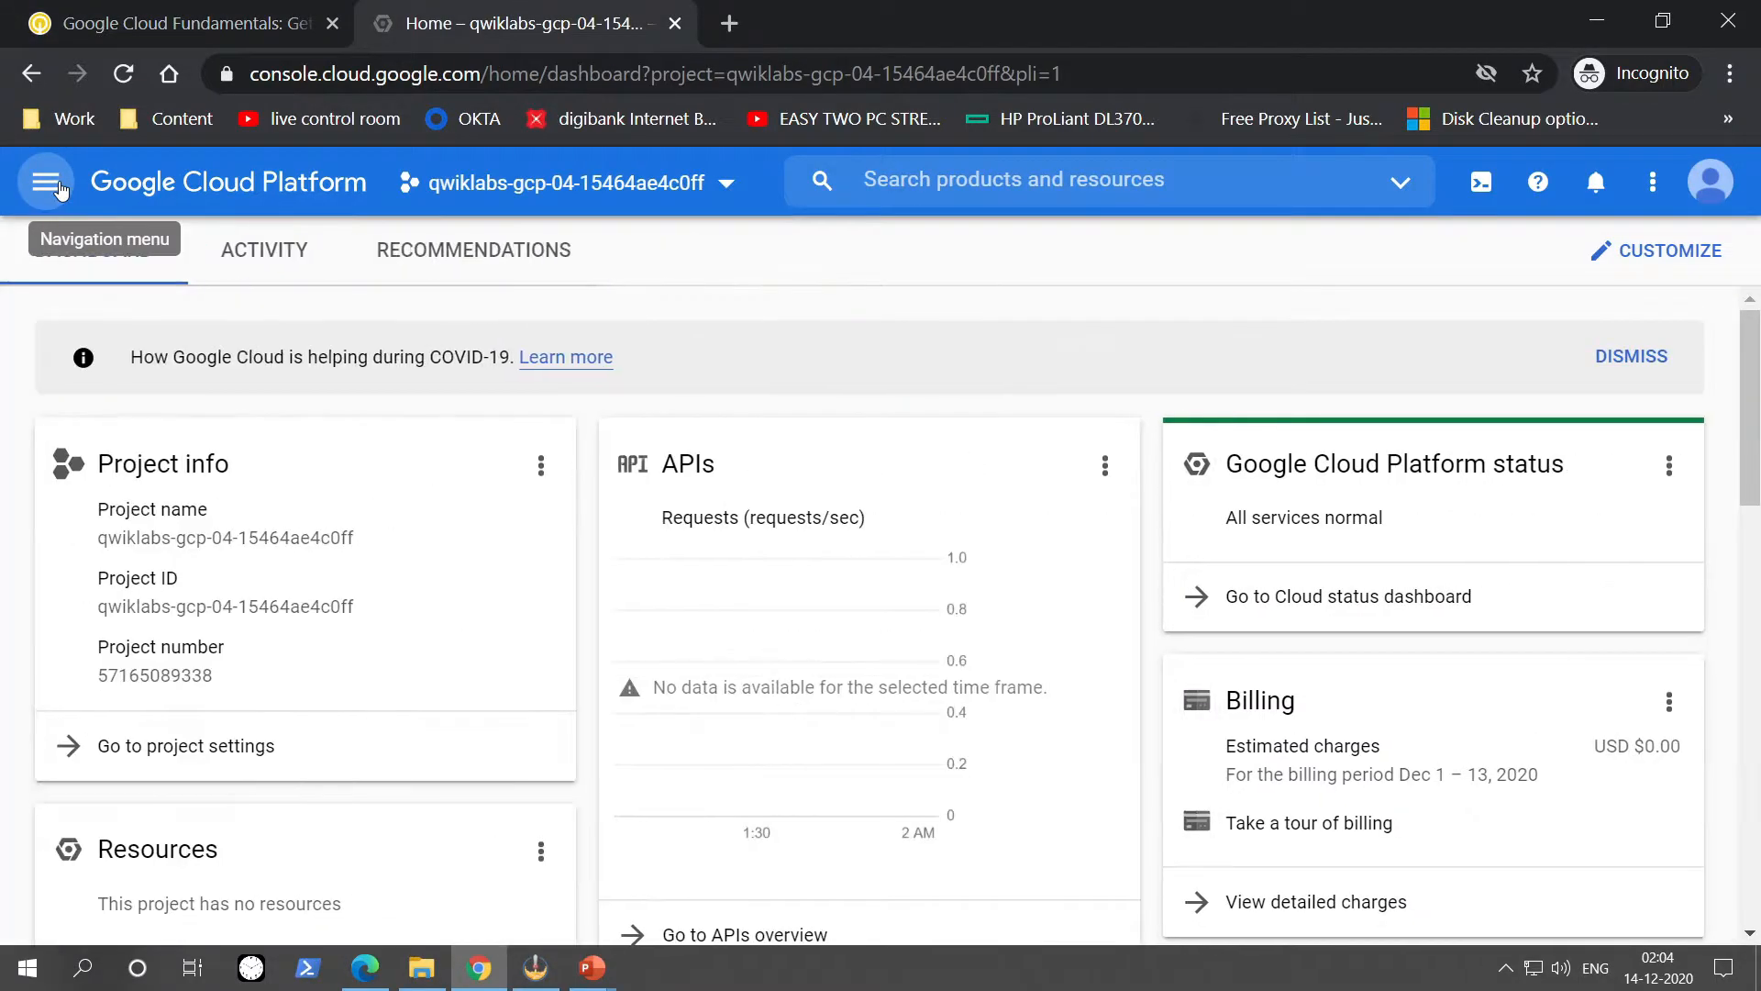
pyautogui.click(61, 190)
pyautogui.scroll(-5, 153, 394)
pyautogui.moveTo(165, 496)
pyautogui.scroll(-5, 165, 496)
pyautogui.moveTo(160, 378)
pyautogui.click(445, 295)
# Begin a new VM instance with the lab's required name my-vm-1 and set its zone to us-central1-b.
pyautogui.hotkey('ctrl', 'Tab')
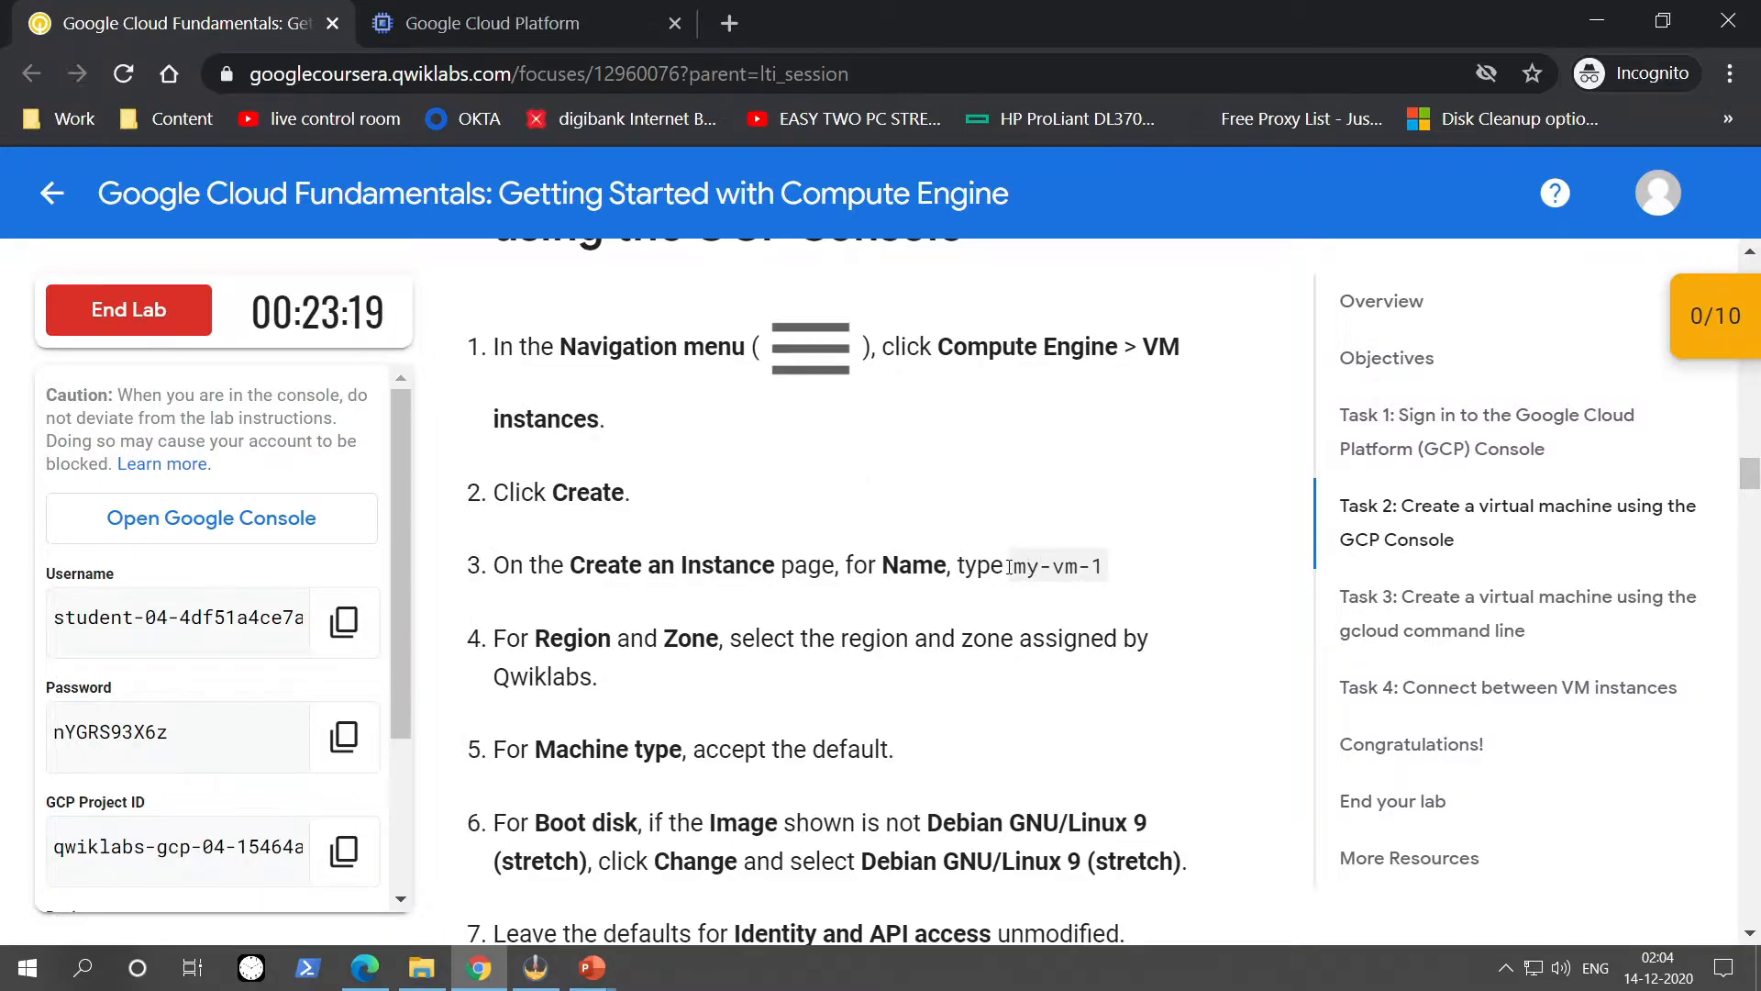
pyautogui.moveTo(1014, 566); pyautogui.dragTo(1102, 563)
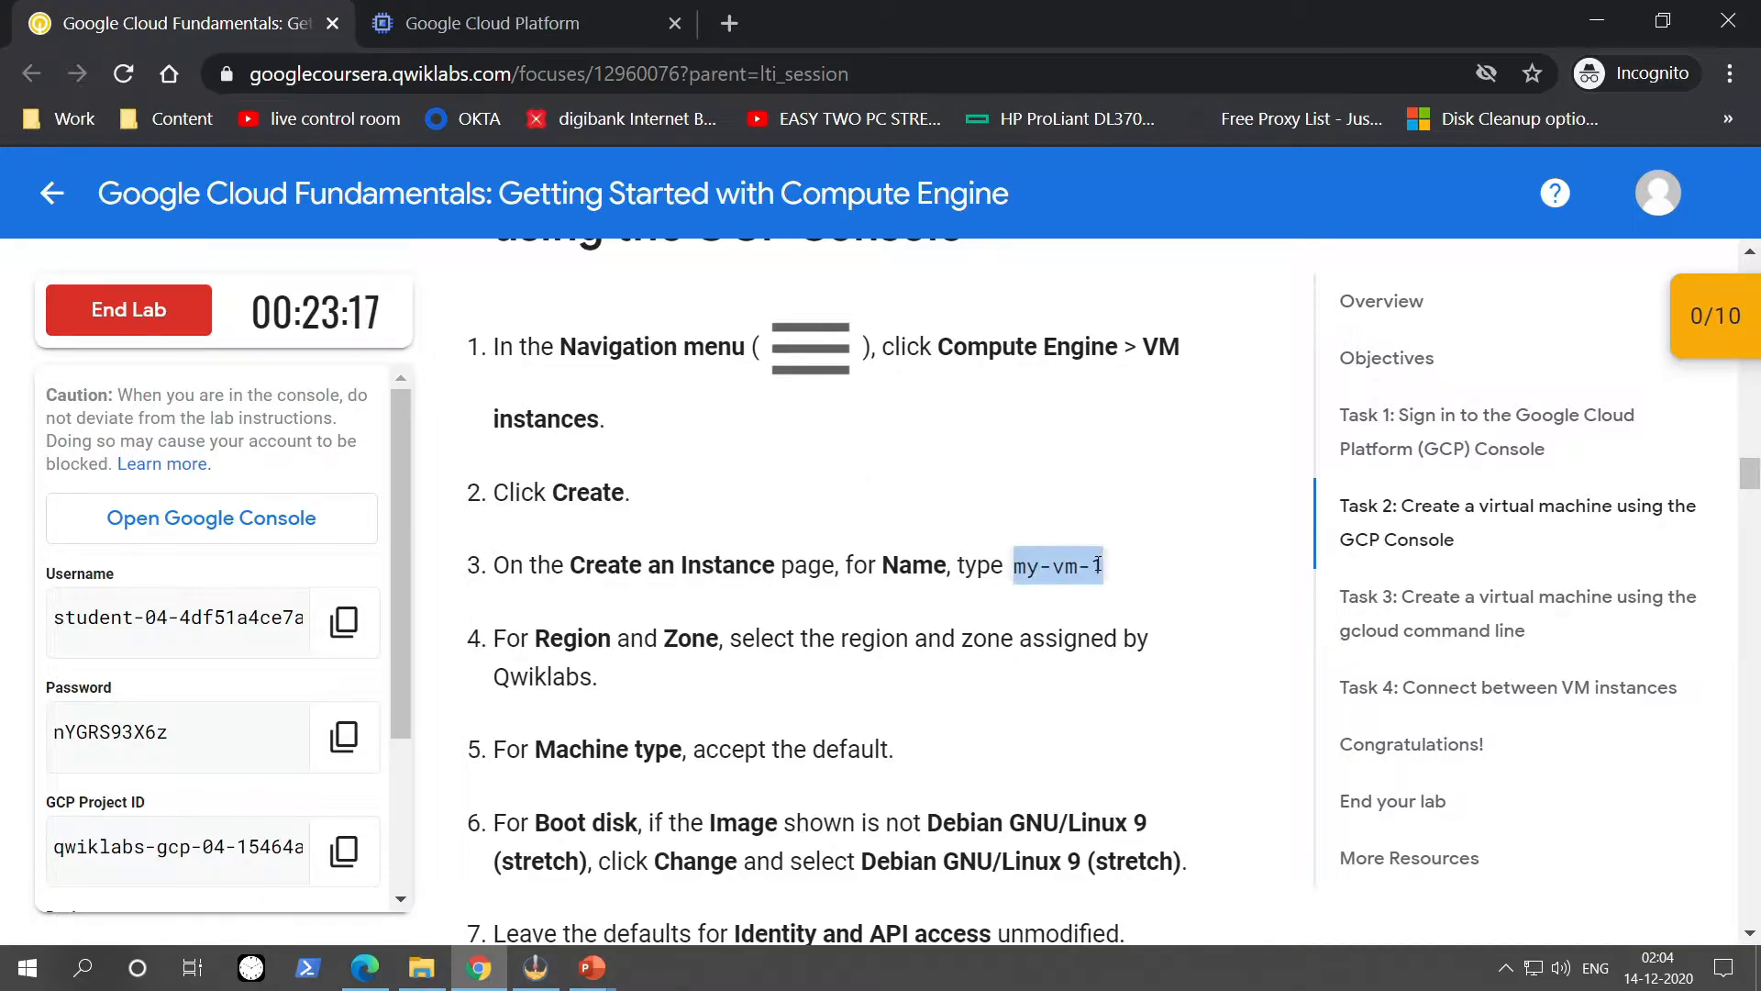
pyautogui.click(569, 9)
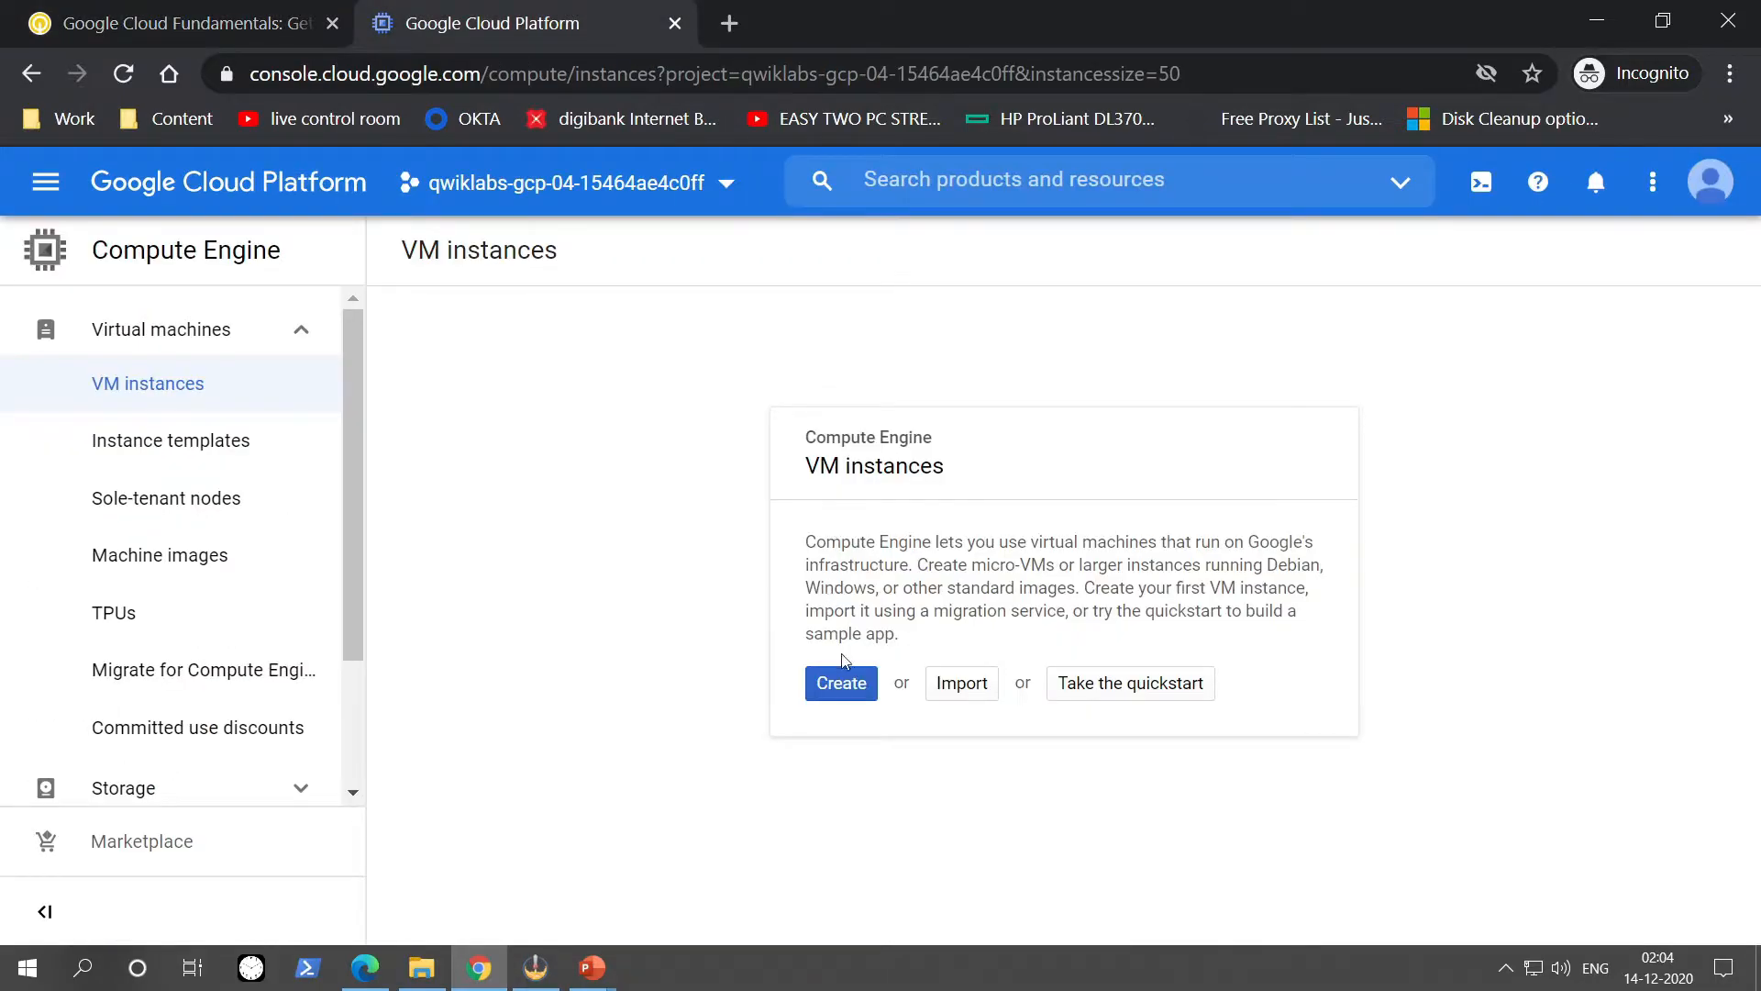
pyautogui.click(841, 679)
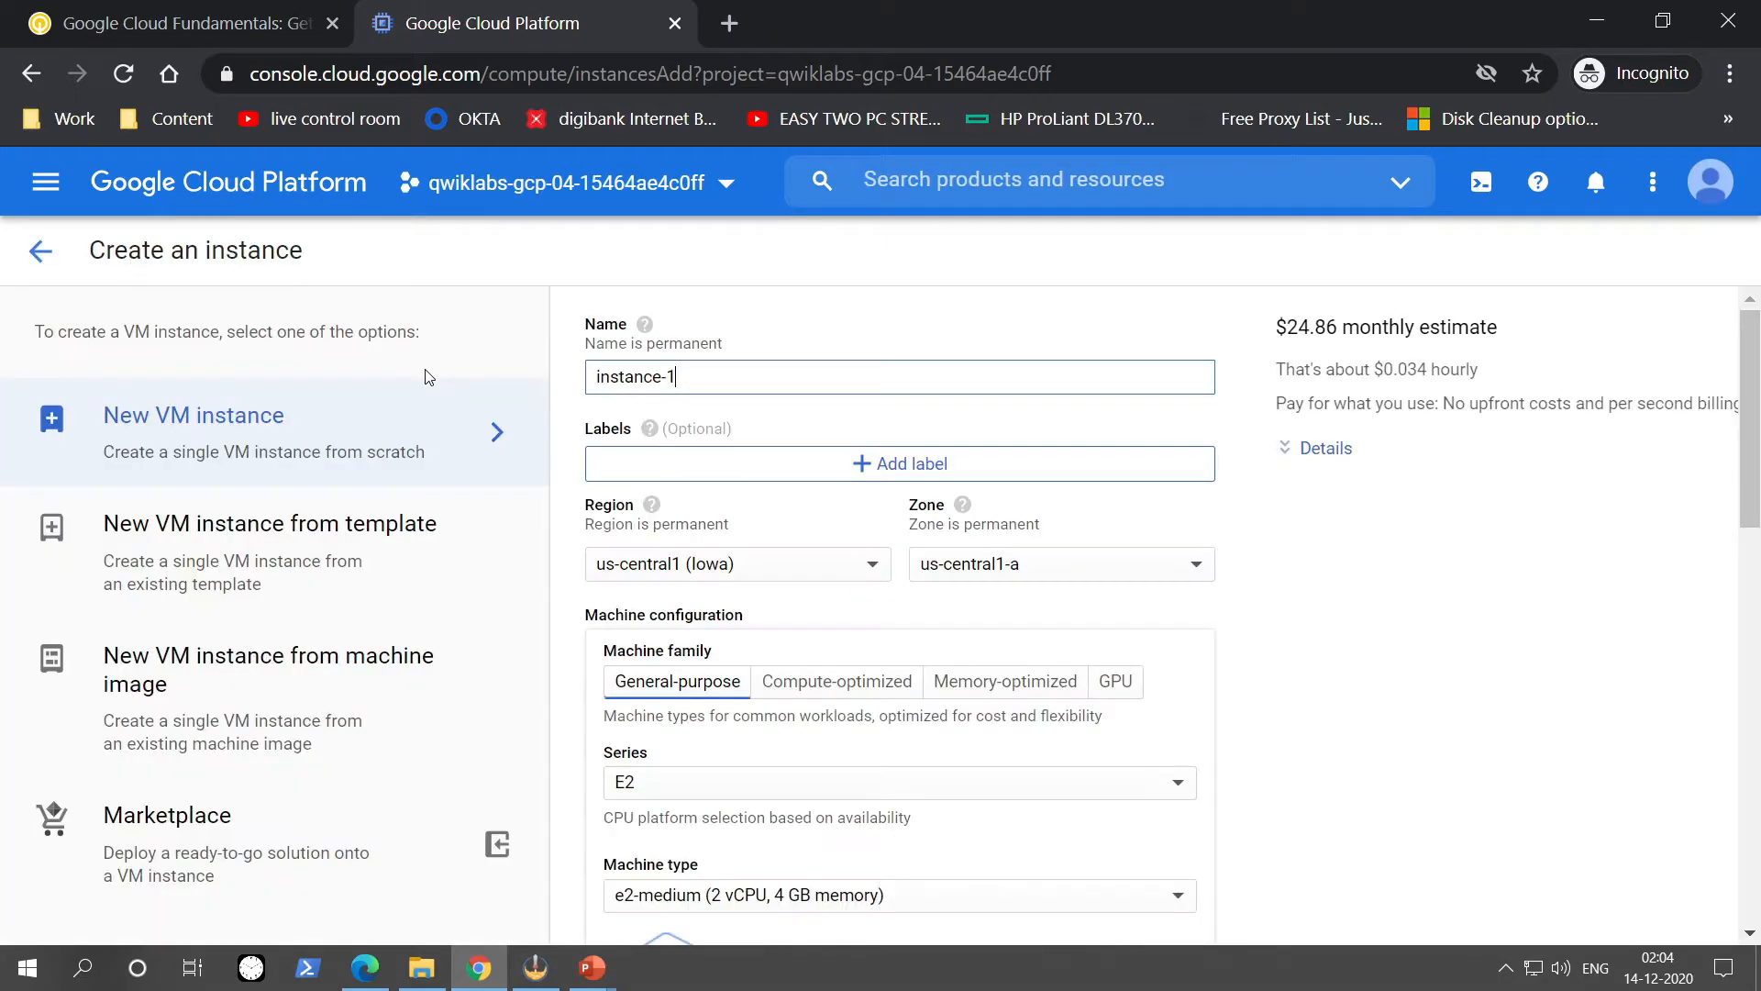
pyautogui.moveTo(686, 377); pyautogui.dragTo(491, 372)
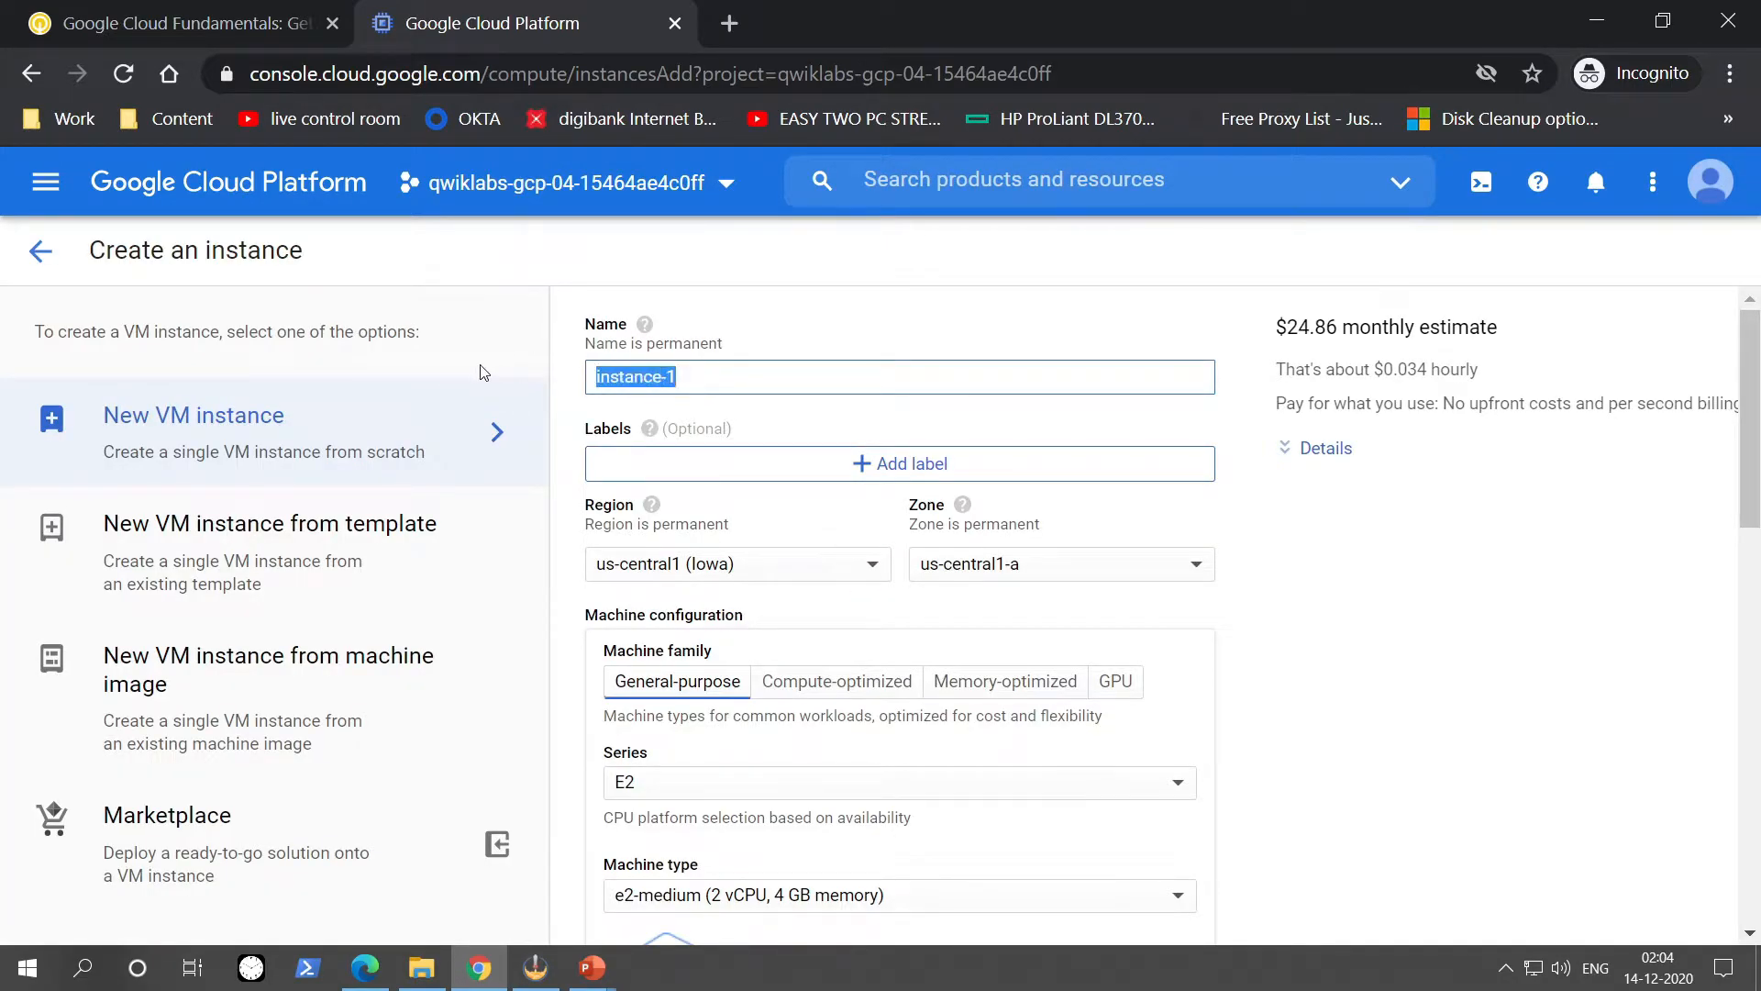
pyautogui.write('my-vm-1')
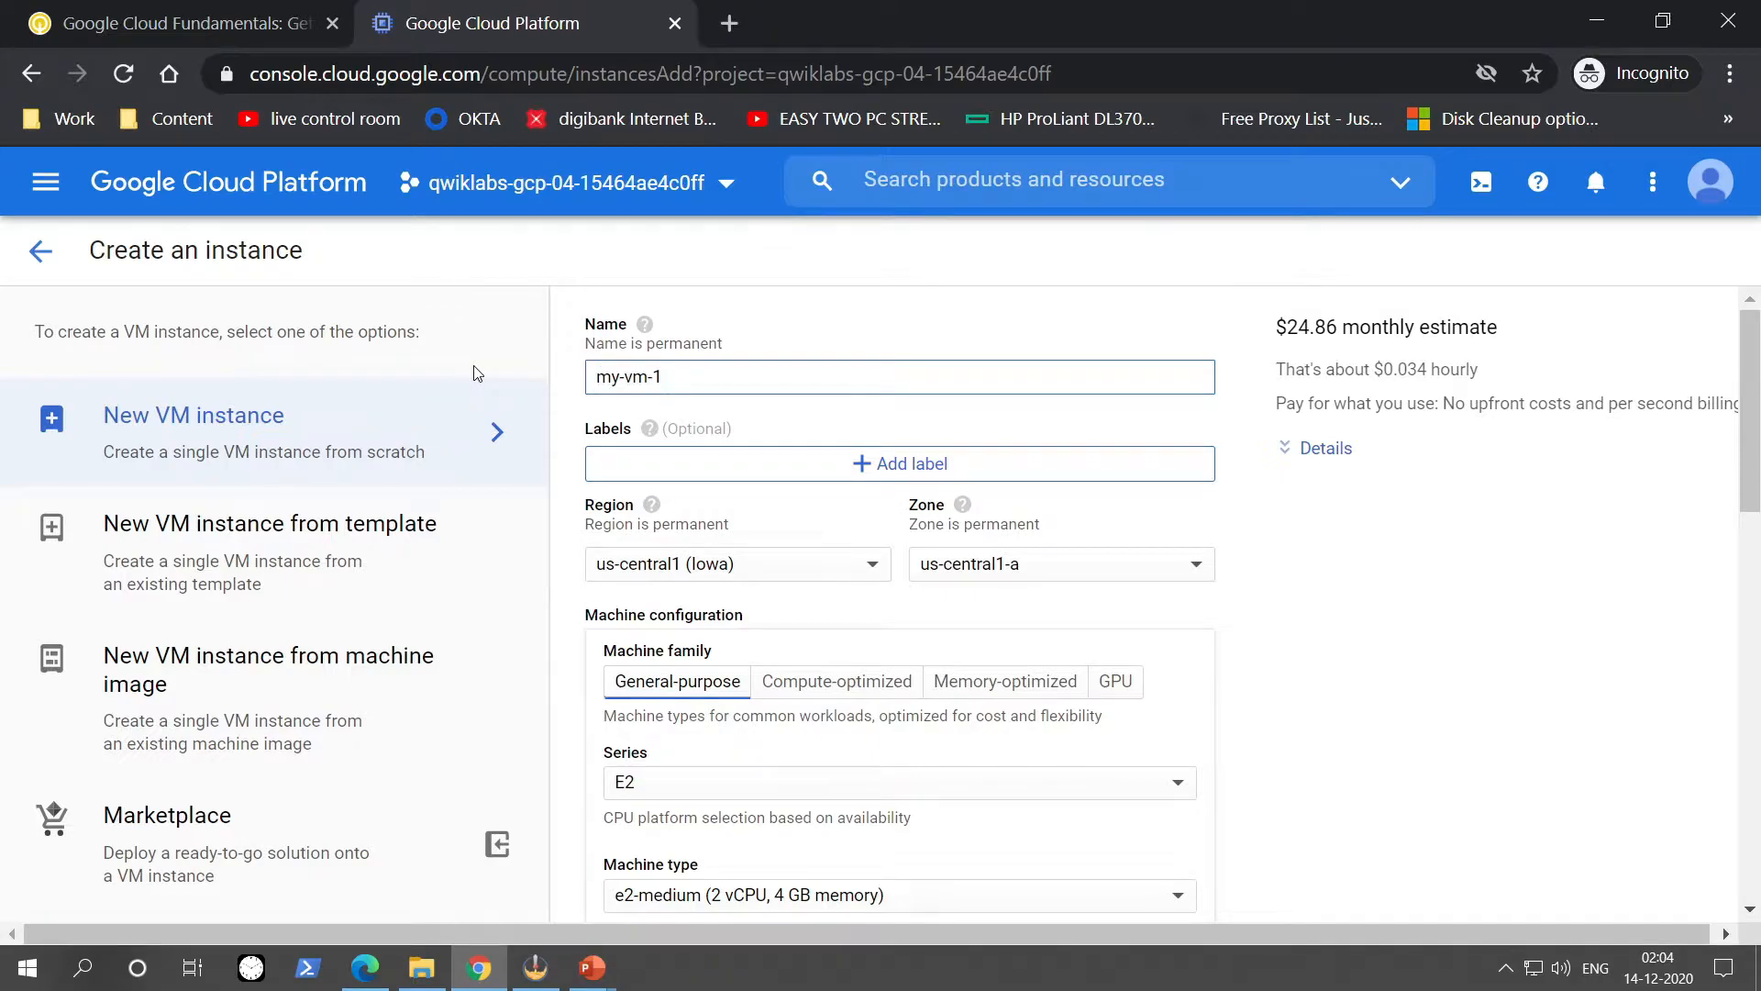
pyautogui.click(1160, 564)
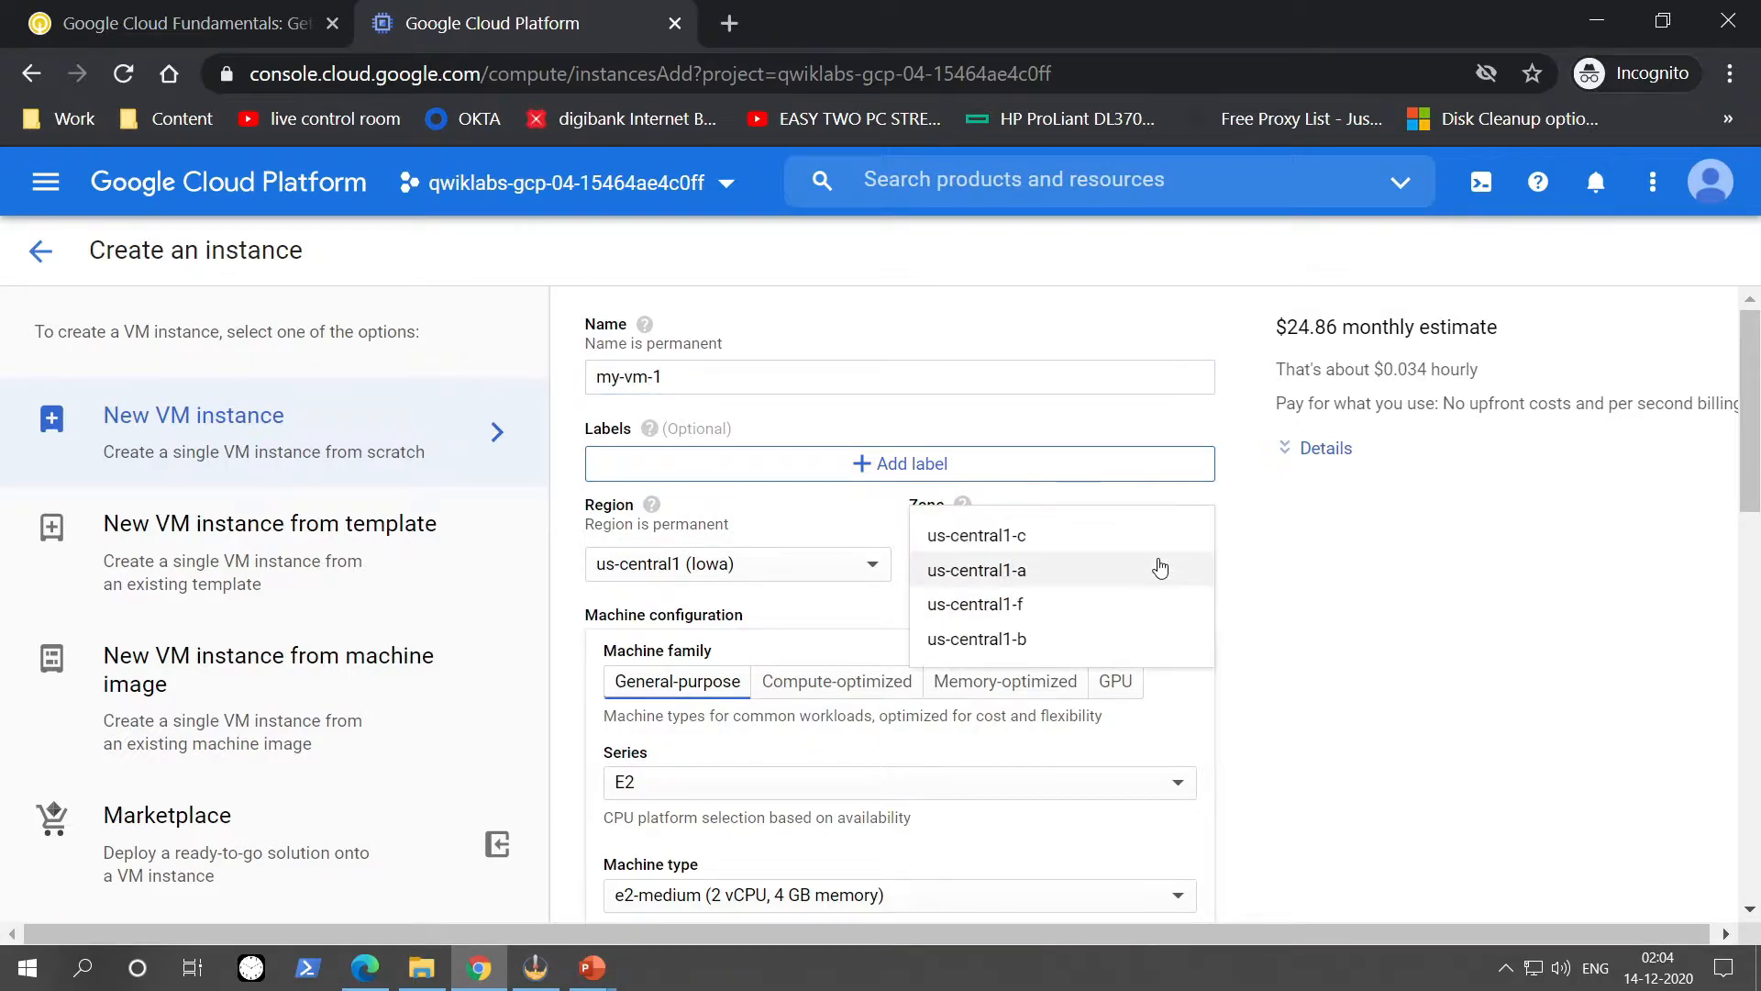
pyautogui.click(1022, 640)
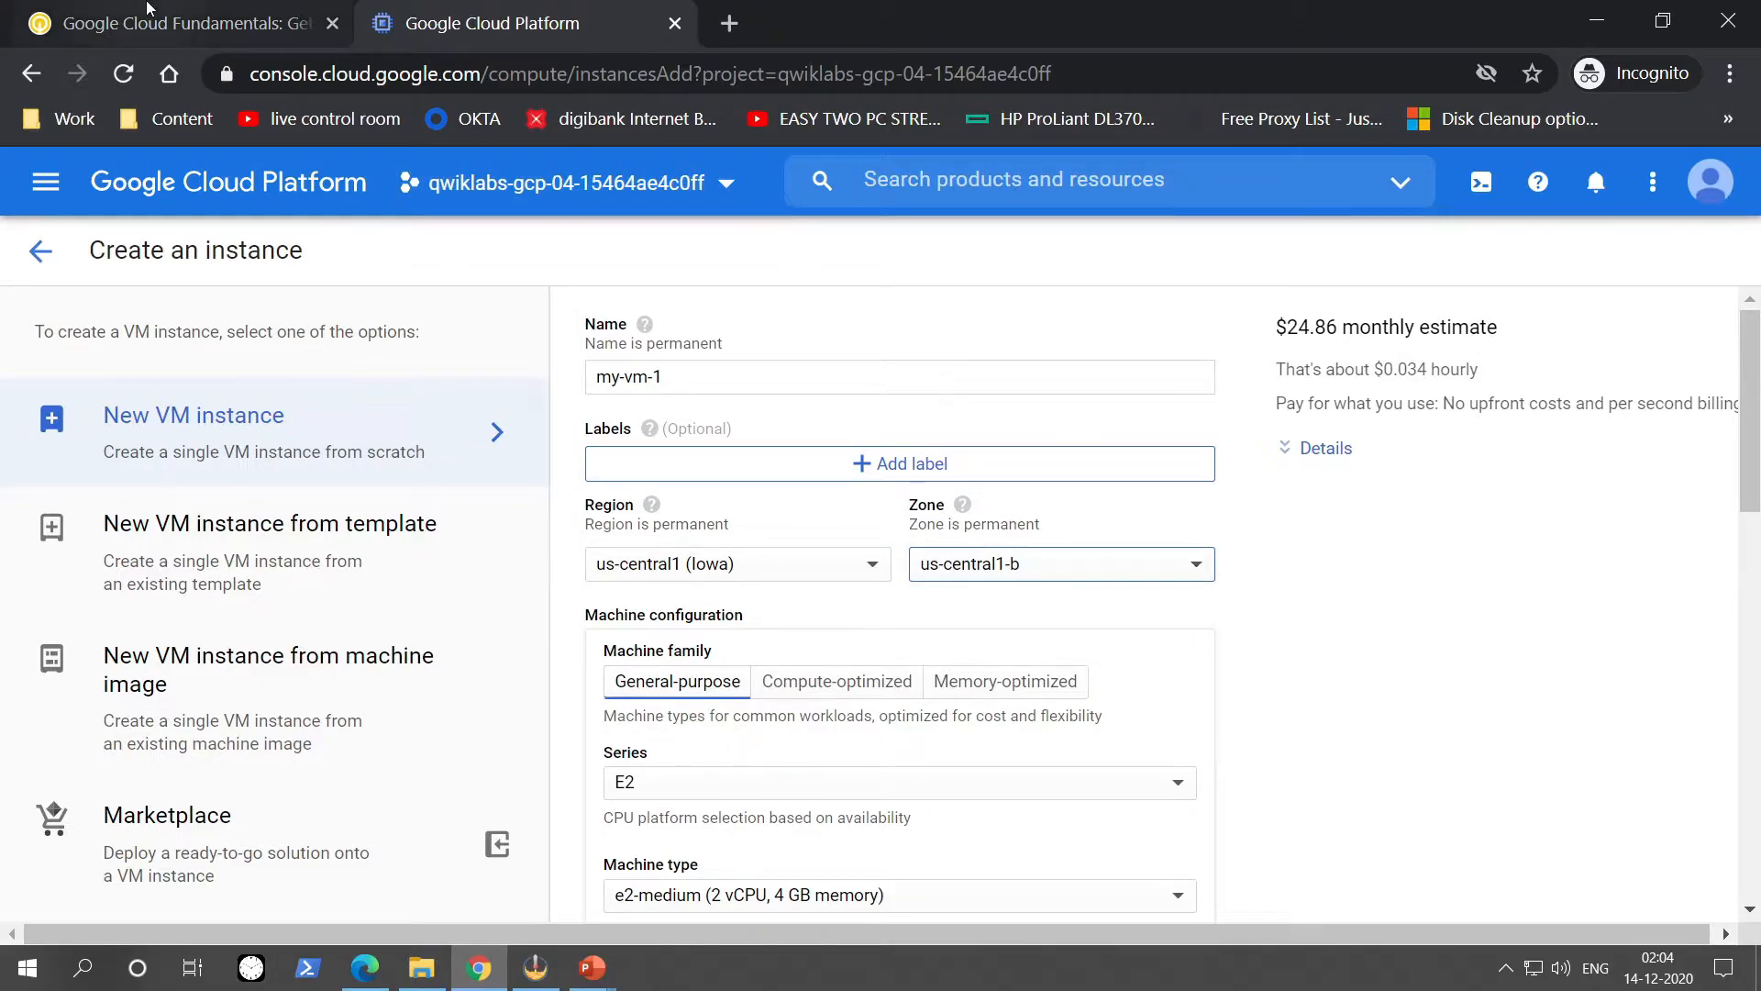
# Check the lab's remaining Task 2 requirements for machine type, boot disk, API access and firewall.
pyautogui.click(147, 9)
pyautogui.scroll(-2, 888, 496)
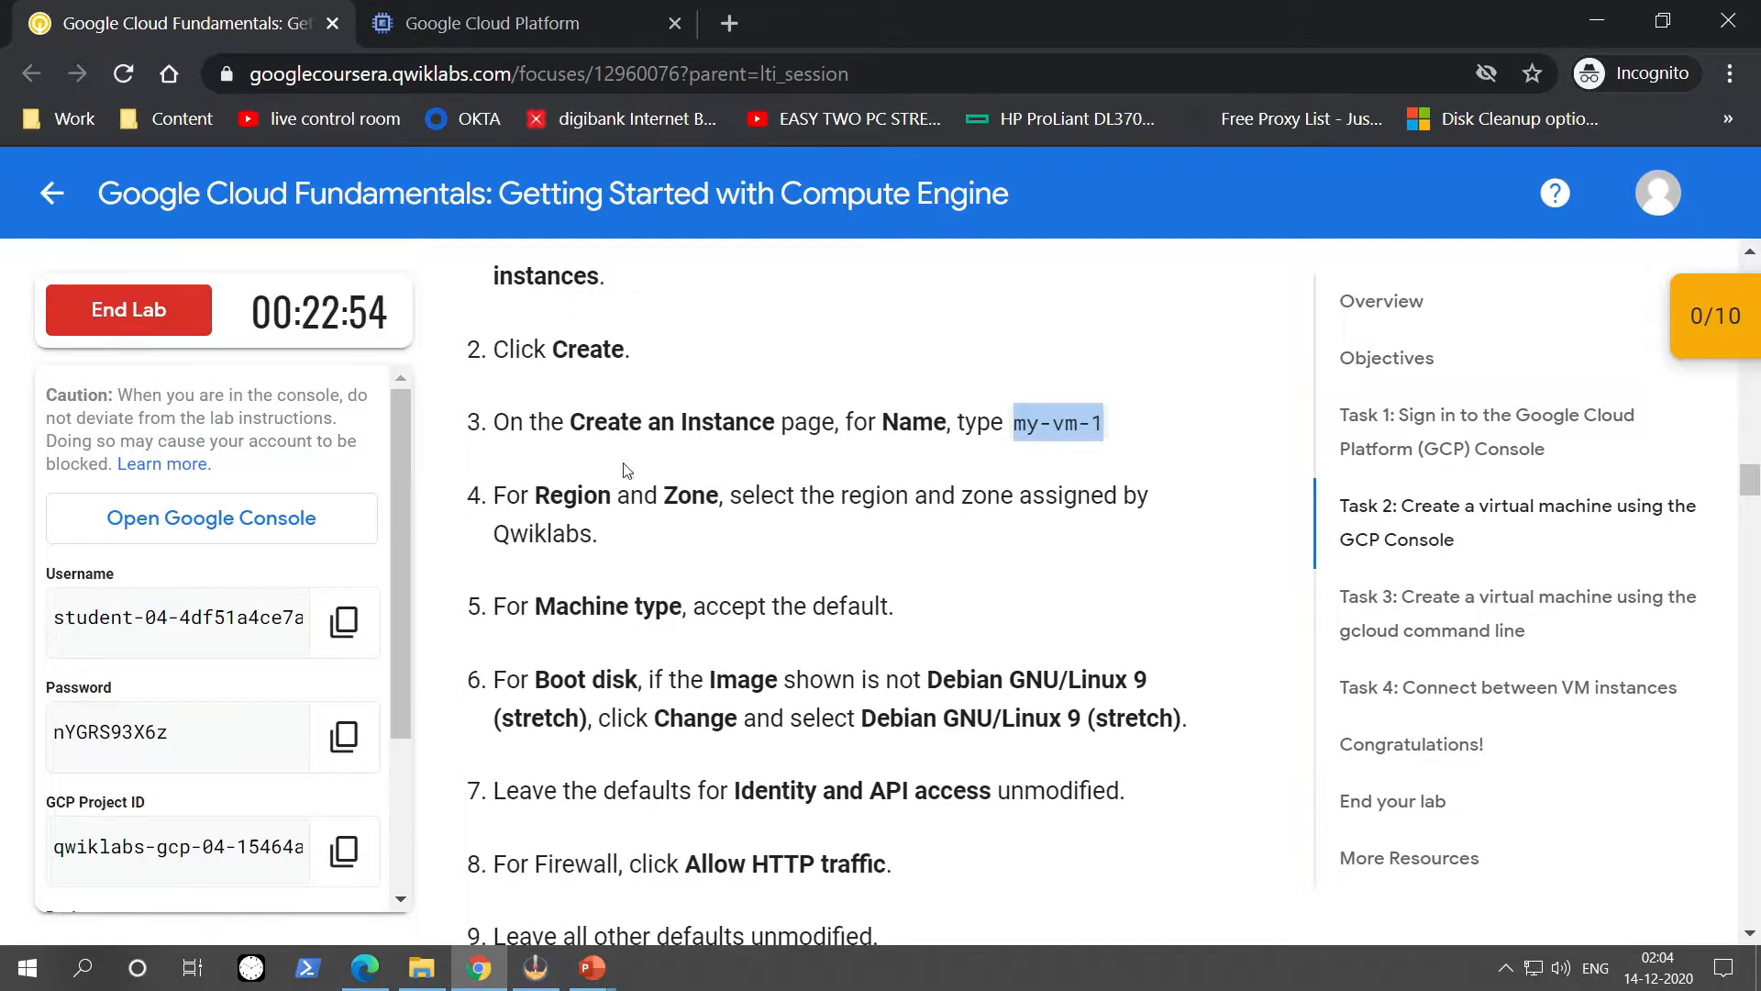
pyautogui.scroll(-4, 807, 510)
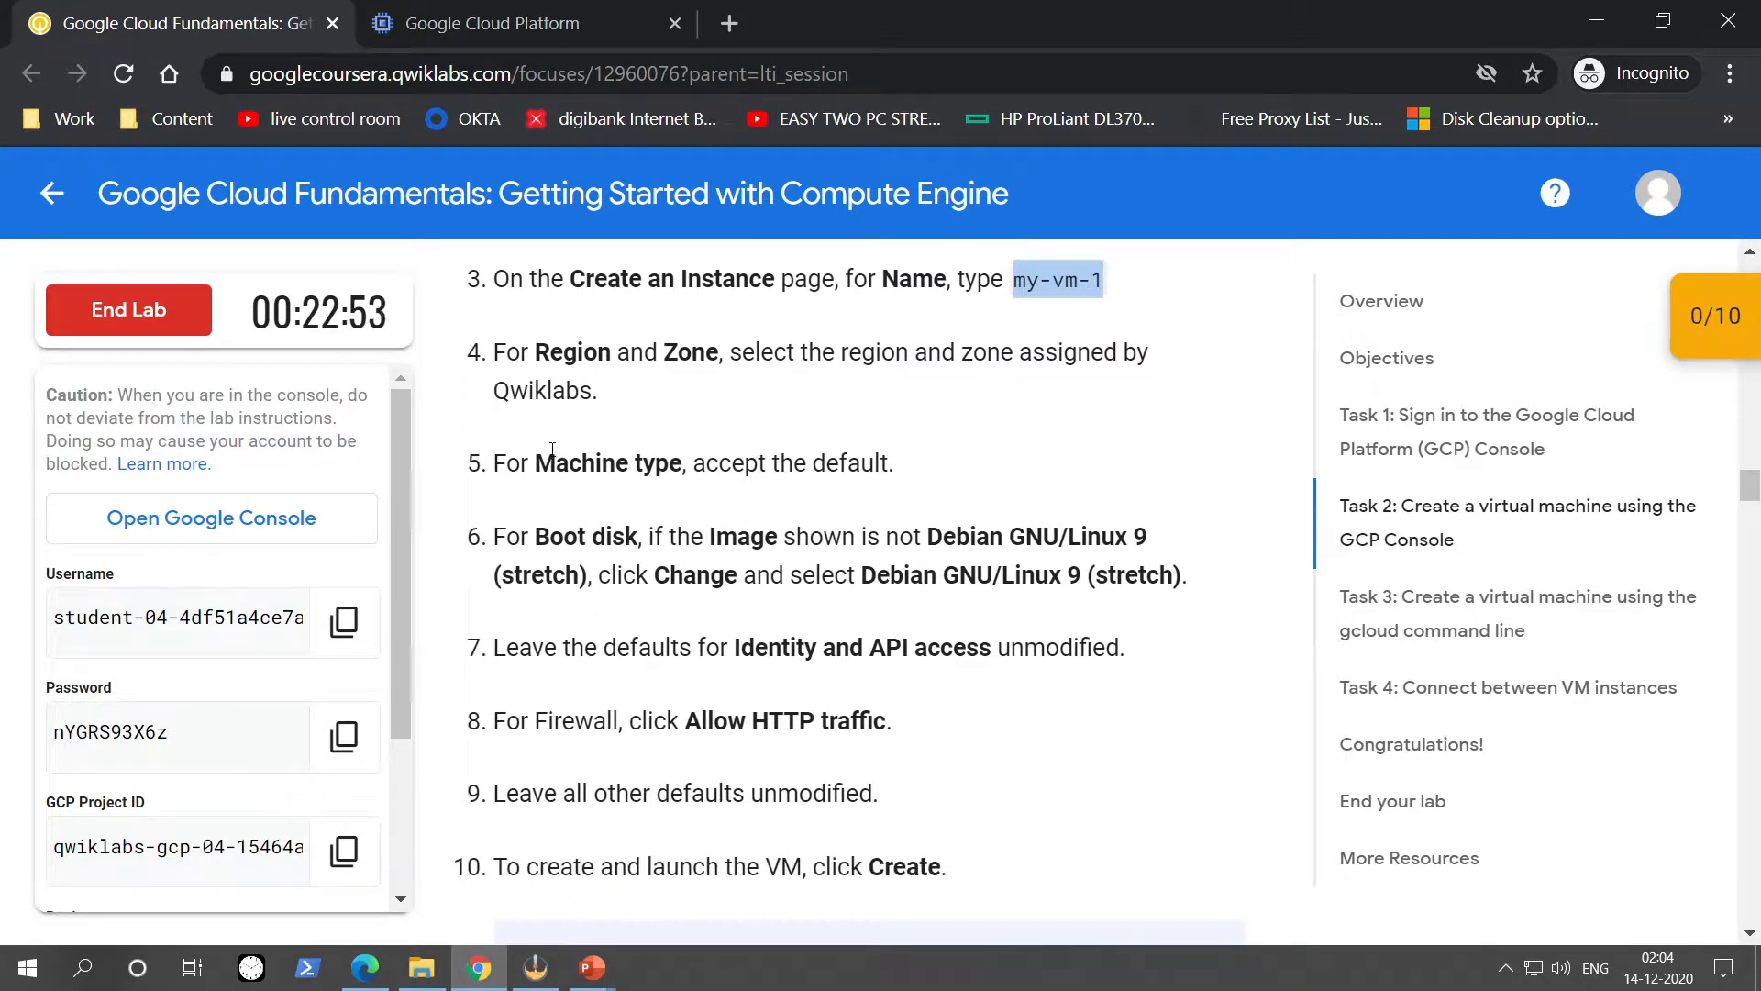
pyautogui.scroll(-2, 778, 423)
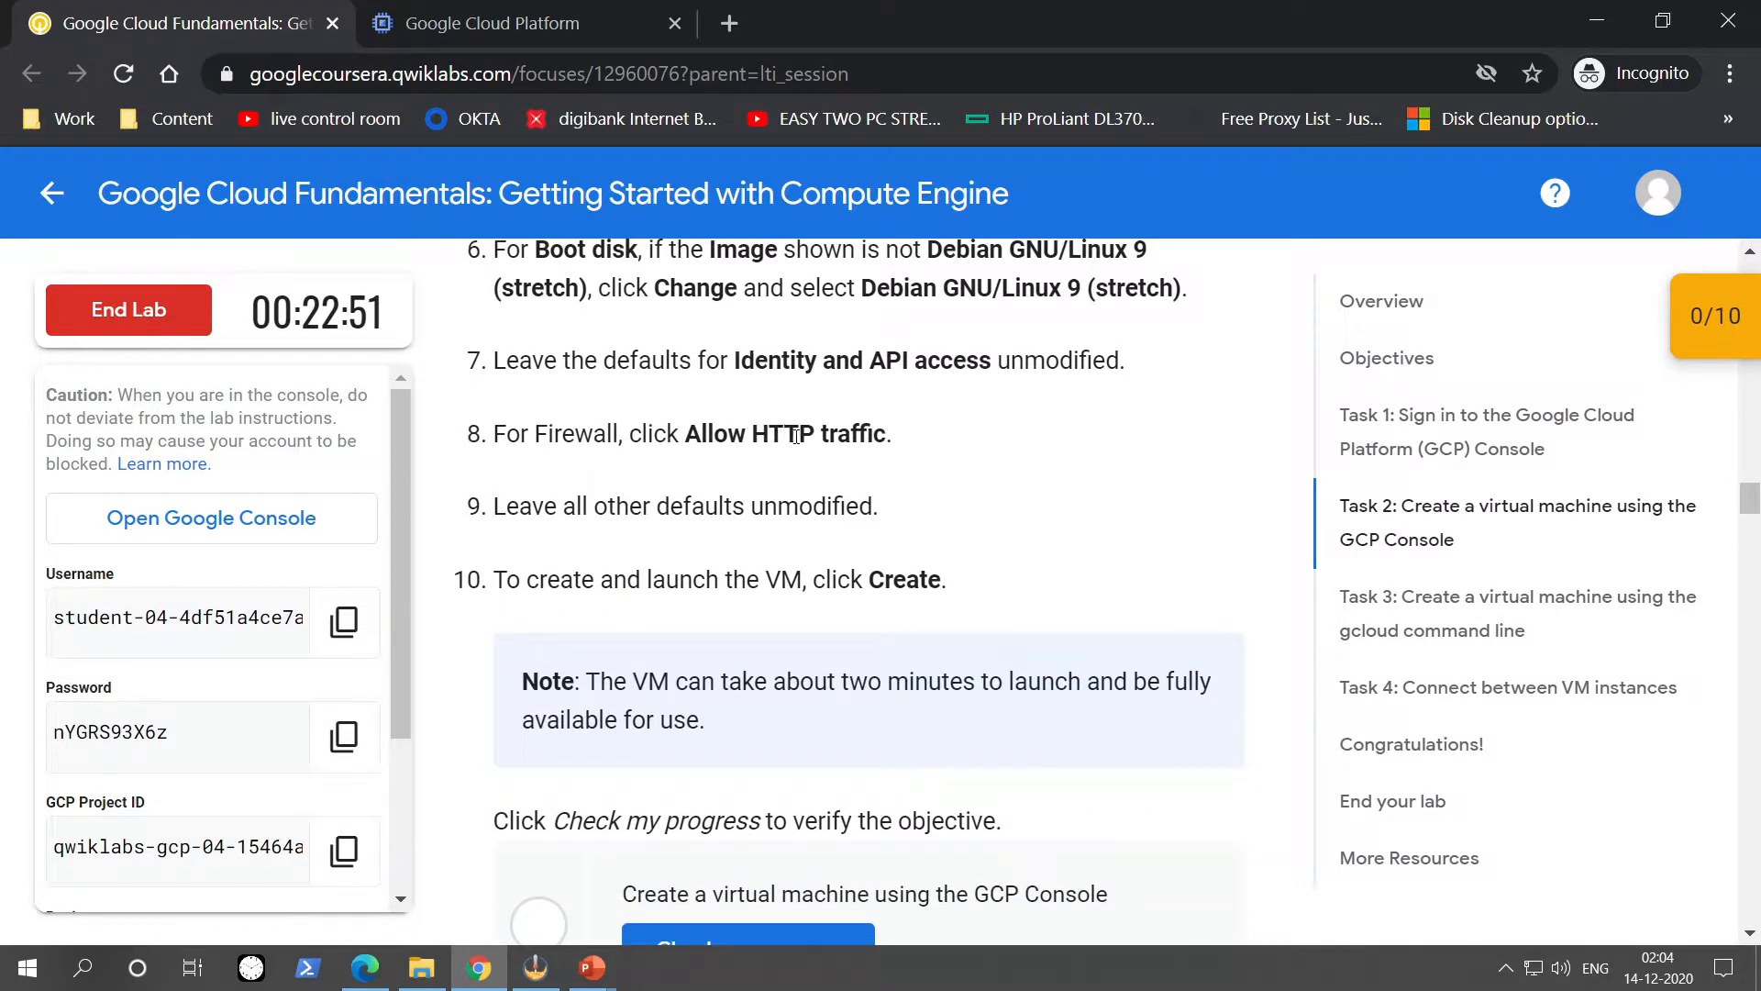
# Allow HTTP and HTTPS traffic in the firewall settings of my-vm-1 and create the instance, closing the tutorial that opens.
pyautogui.click(564, 23)
pyautogui.scroll(-3, 669, 580)
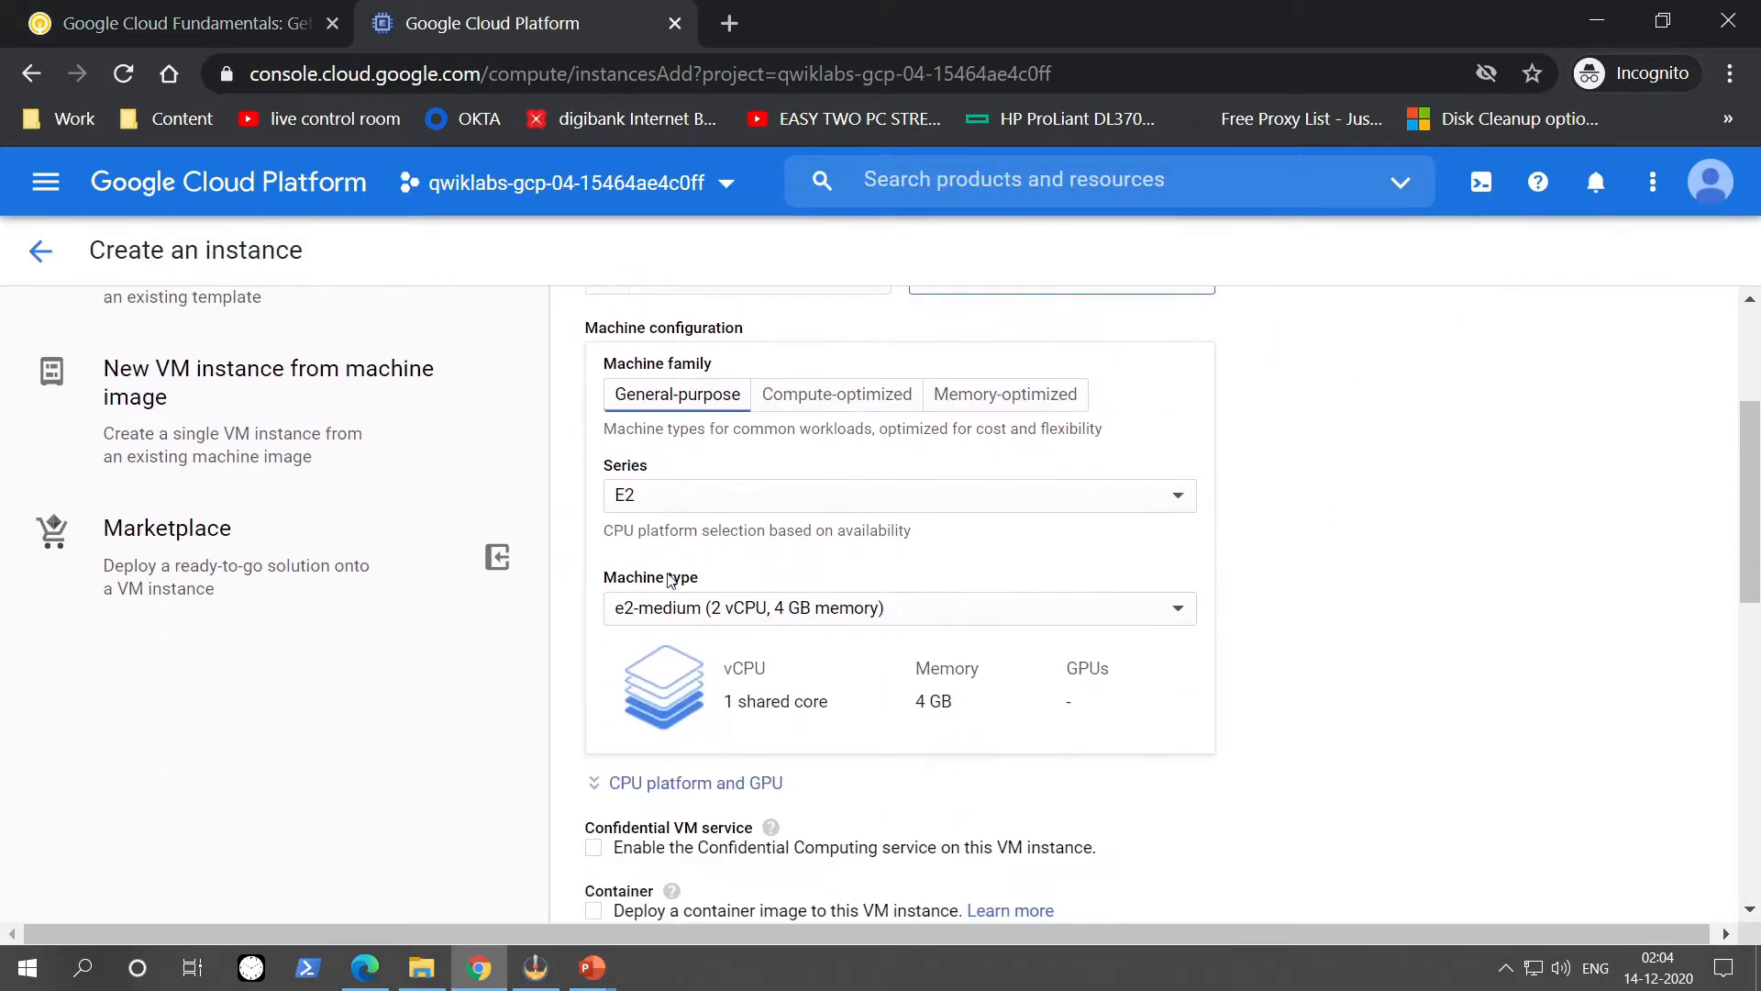
pyautogui.scroll(3, 669, 579)
pyautogui.scroll(-3, 729, 542)
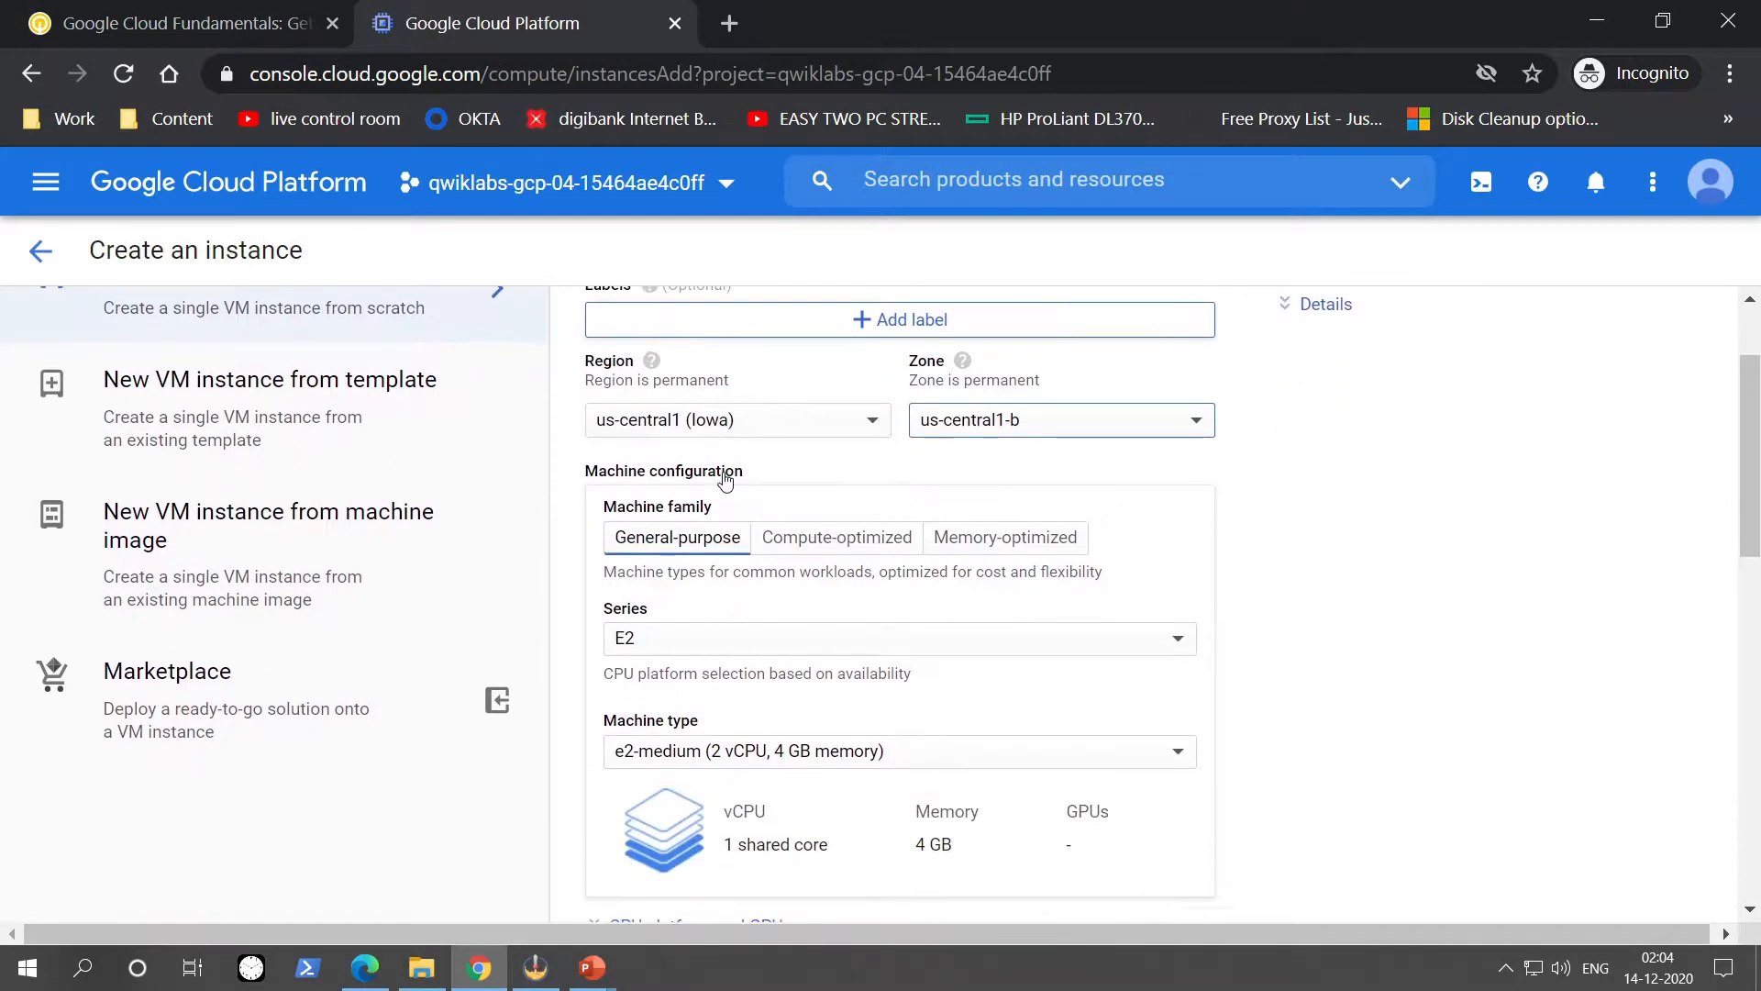
pyautogui.scroll(-7, 734, 541)
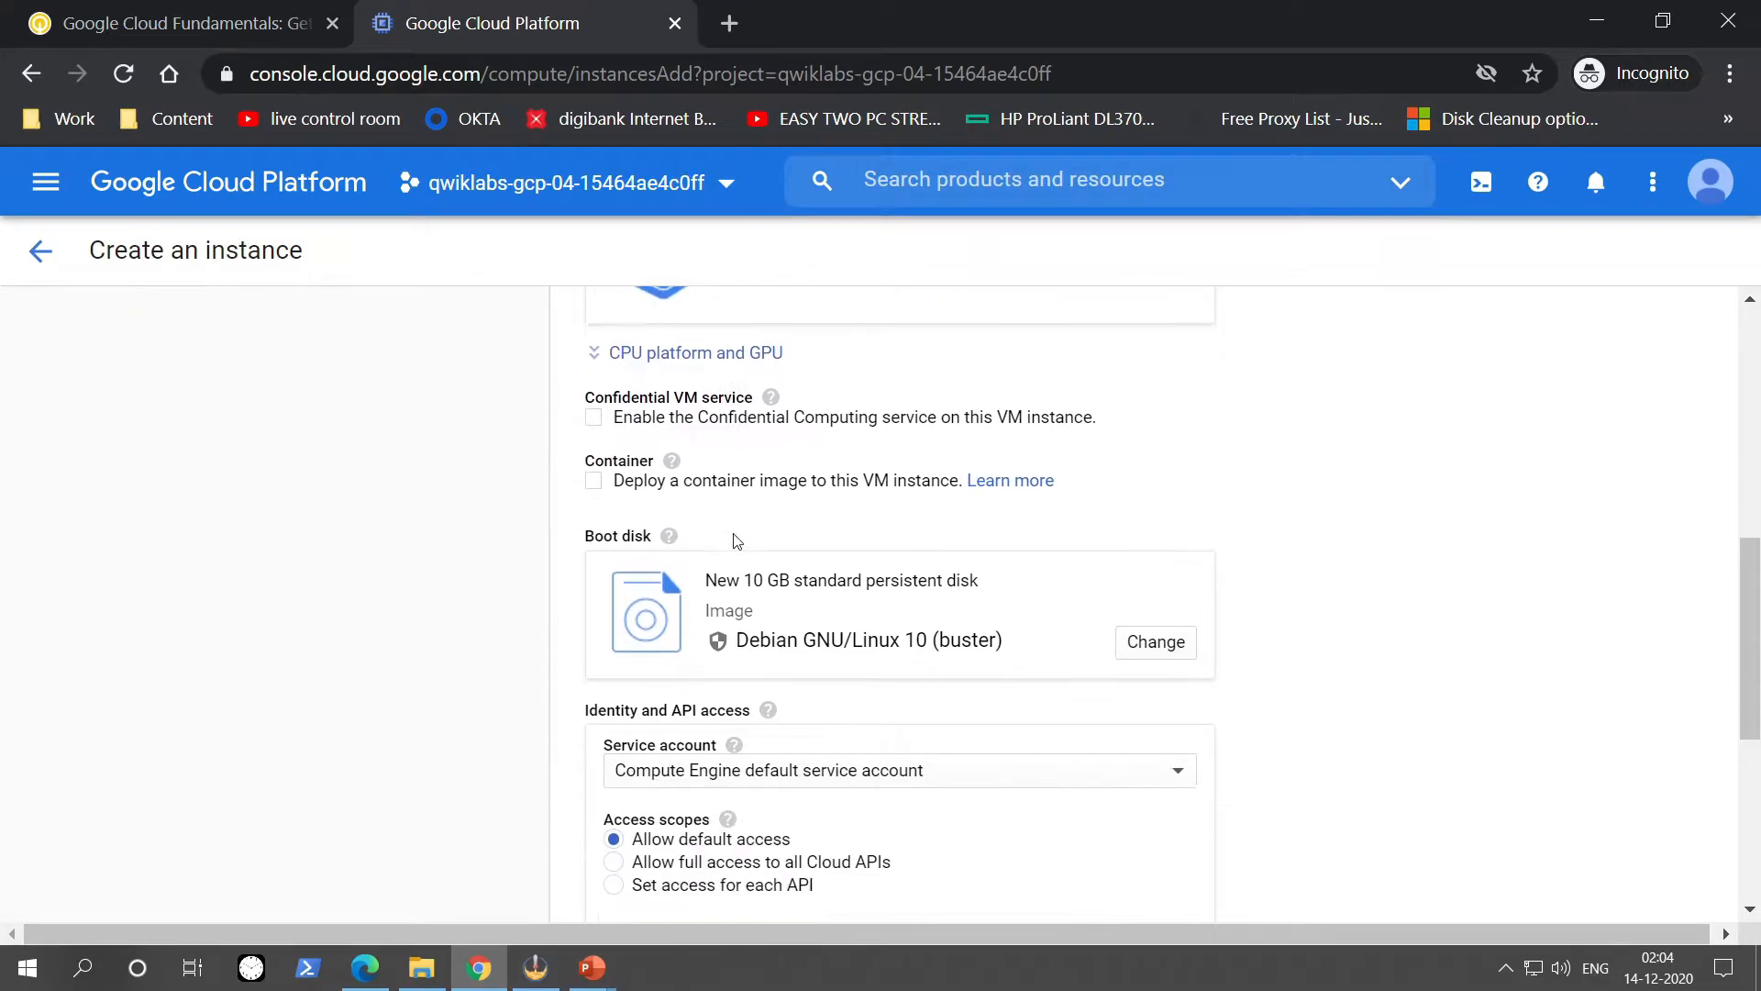
pyautogui.scroll(2, 734, 542)
pyautogui.scroll(-5, 731, 546)
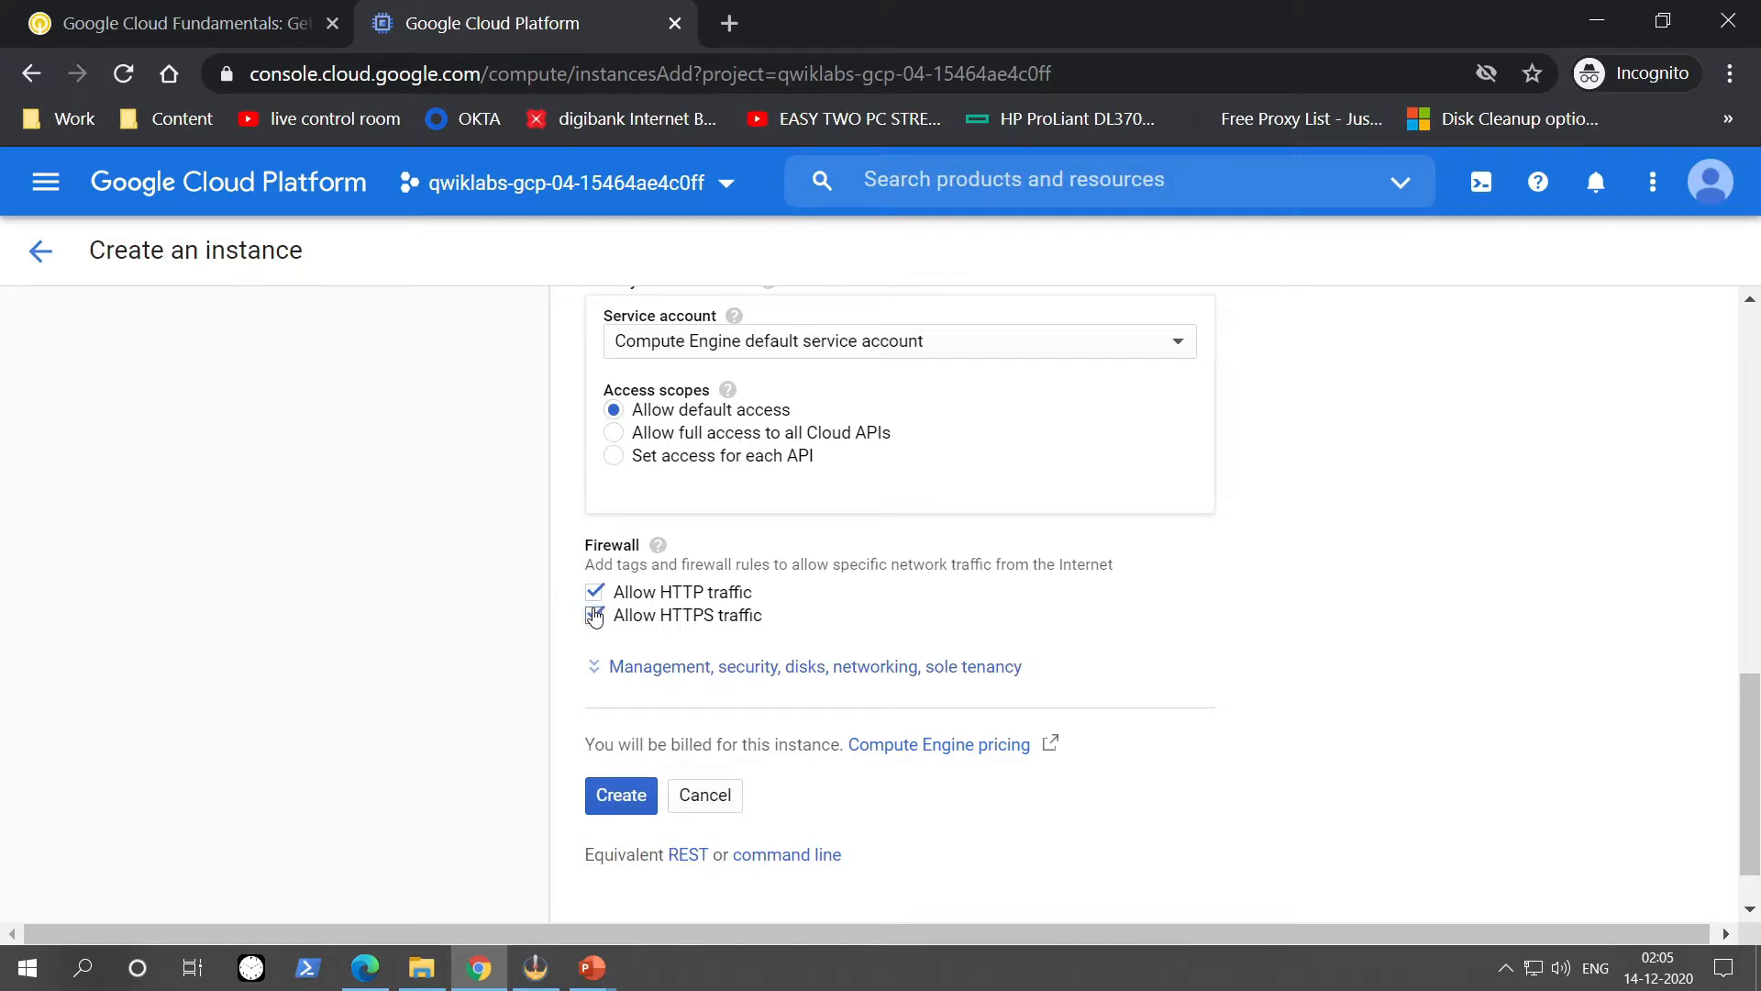
pyautogui.click(620, 814)
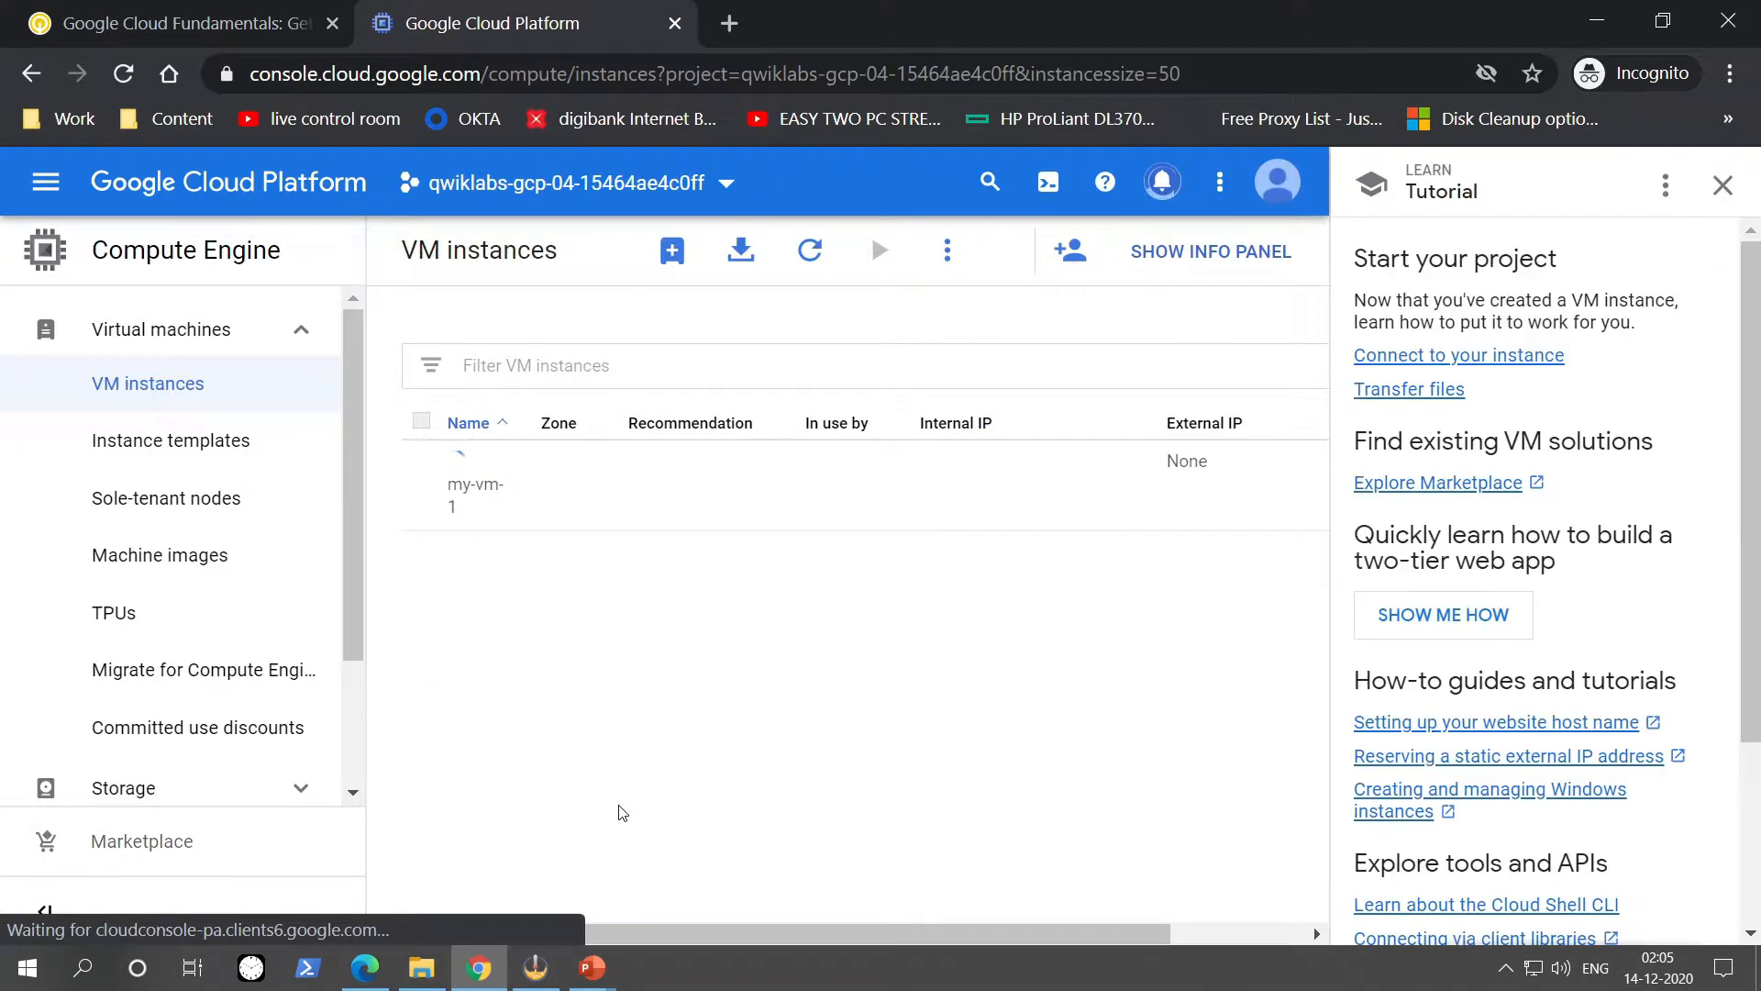
pyautogui.click(1713, 193)
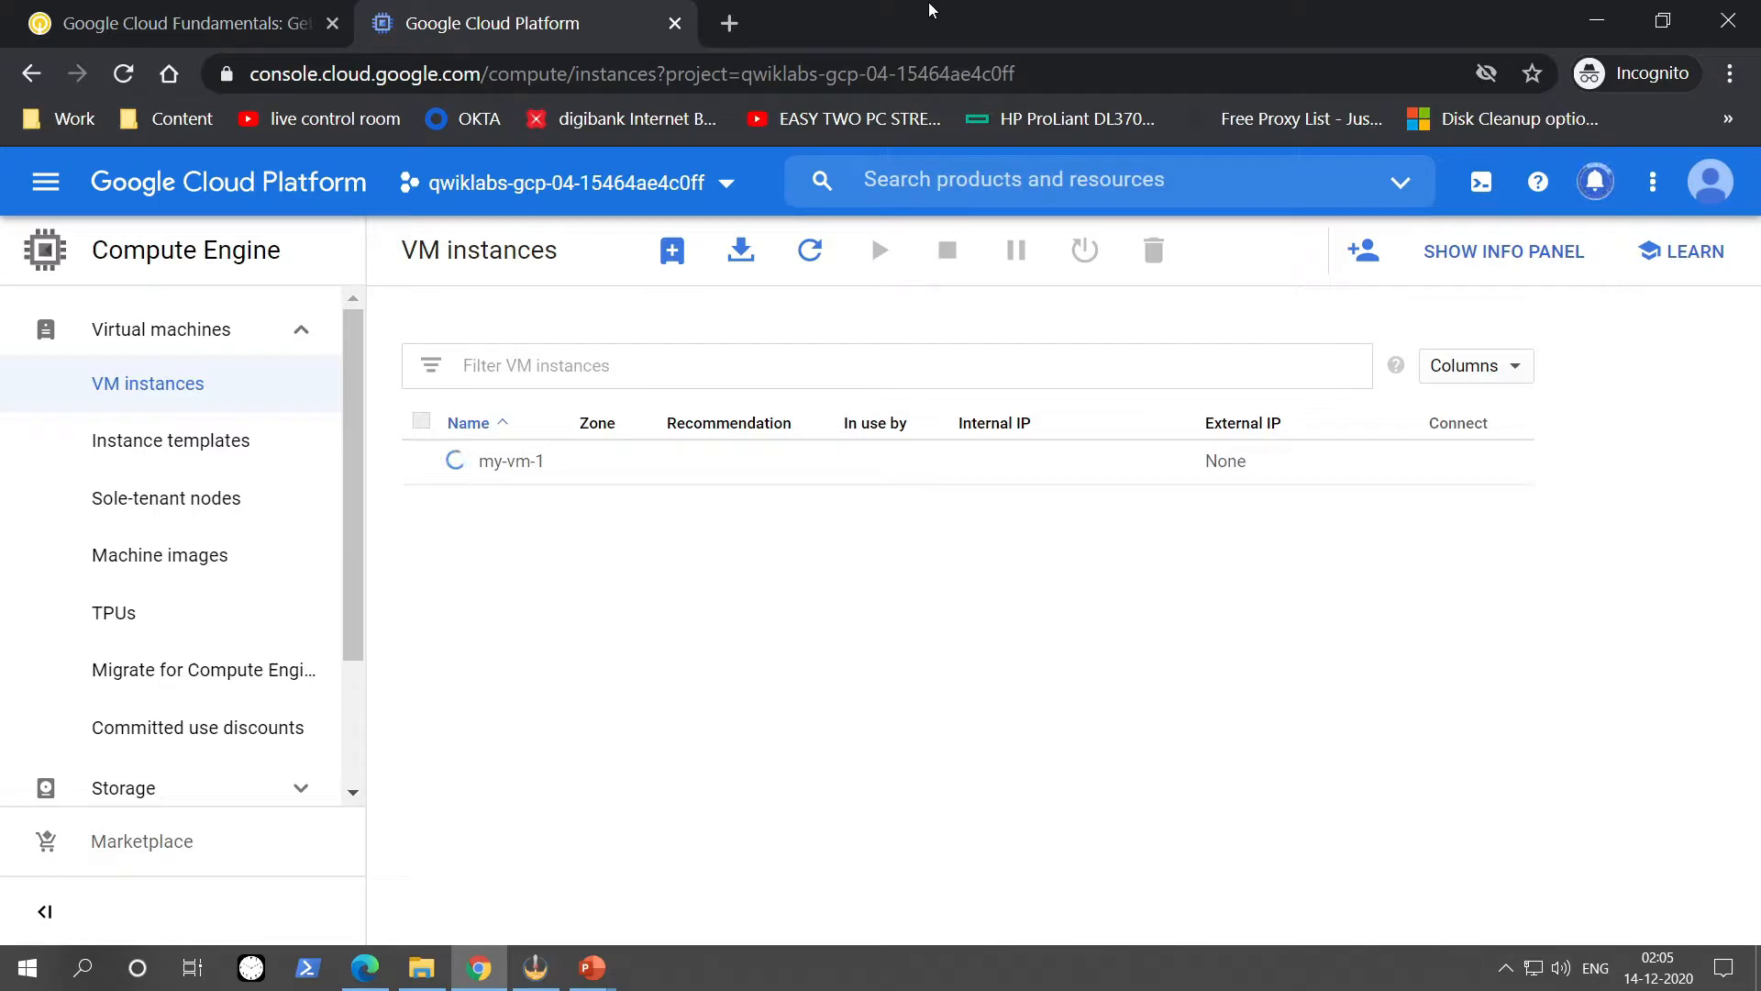
# Open an SSH session to my-vm-1 and move its window toward the middle of the screen.
pyautogui.click(1593, 182)
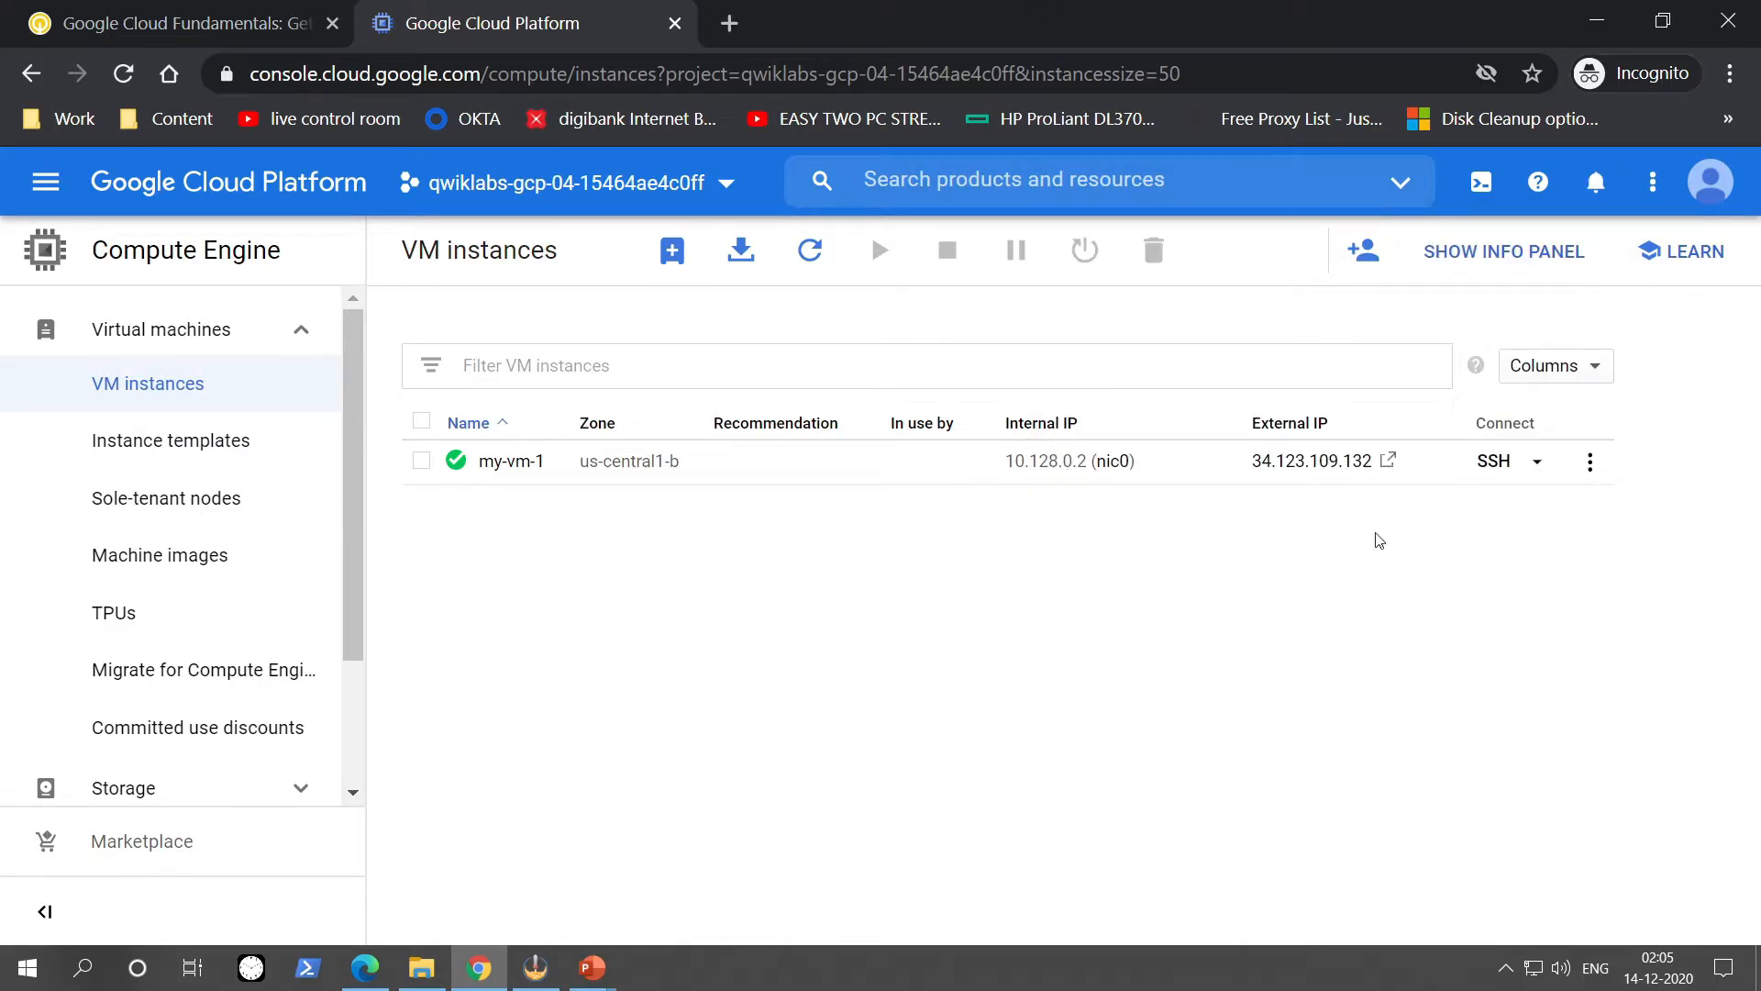
pyautogui.click(1495, 461)
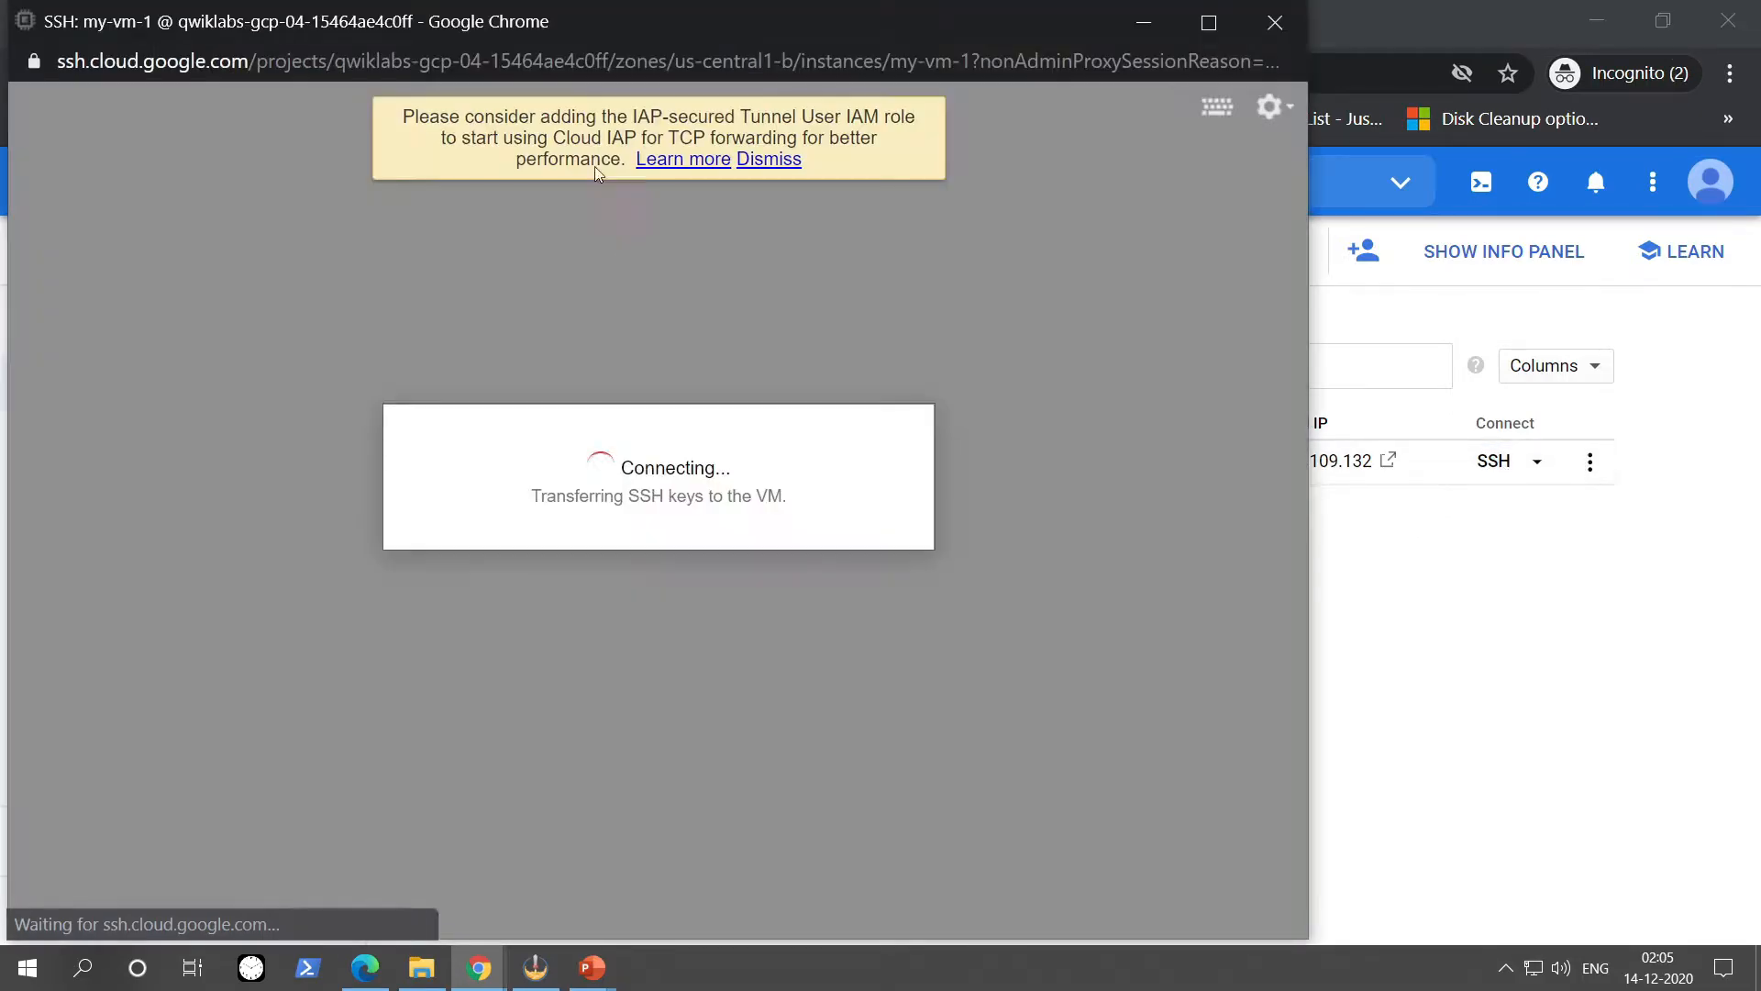
pyautogui.moveTo(584, 19); pyautogui.dragTo(783, 20)
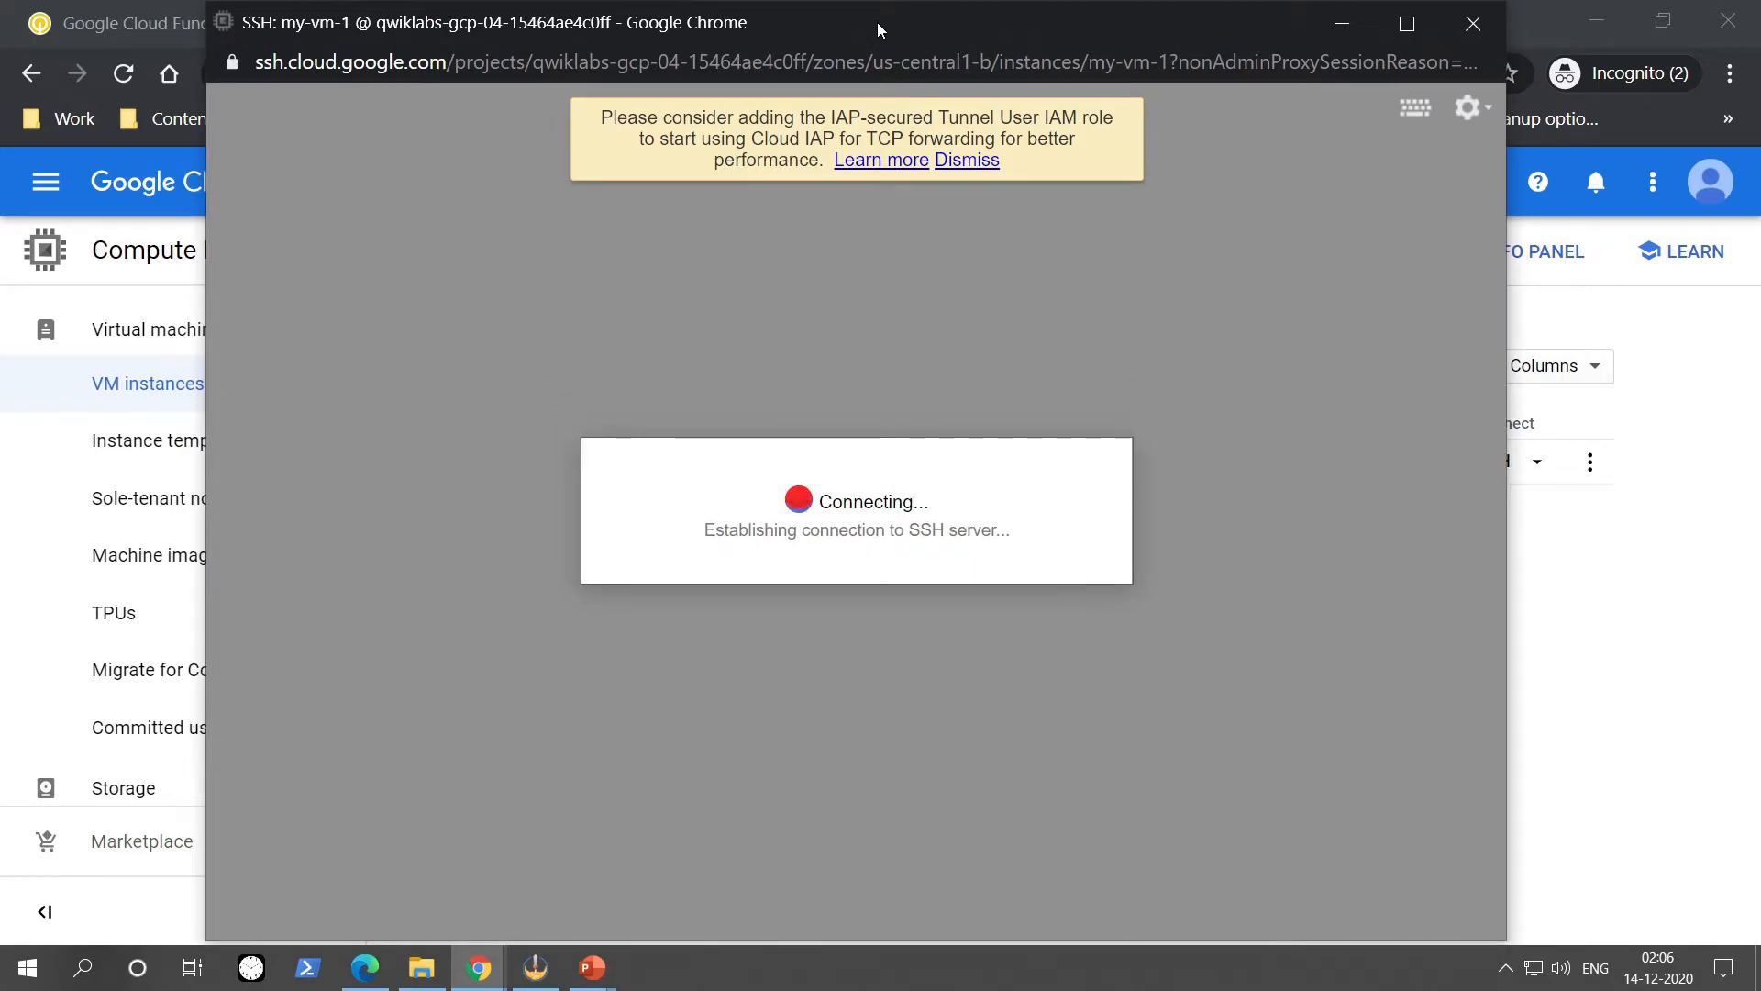
pyautogui.moveTo(877, 23); pyautogui.dragTo(869, 12)
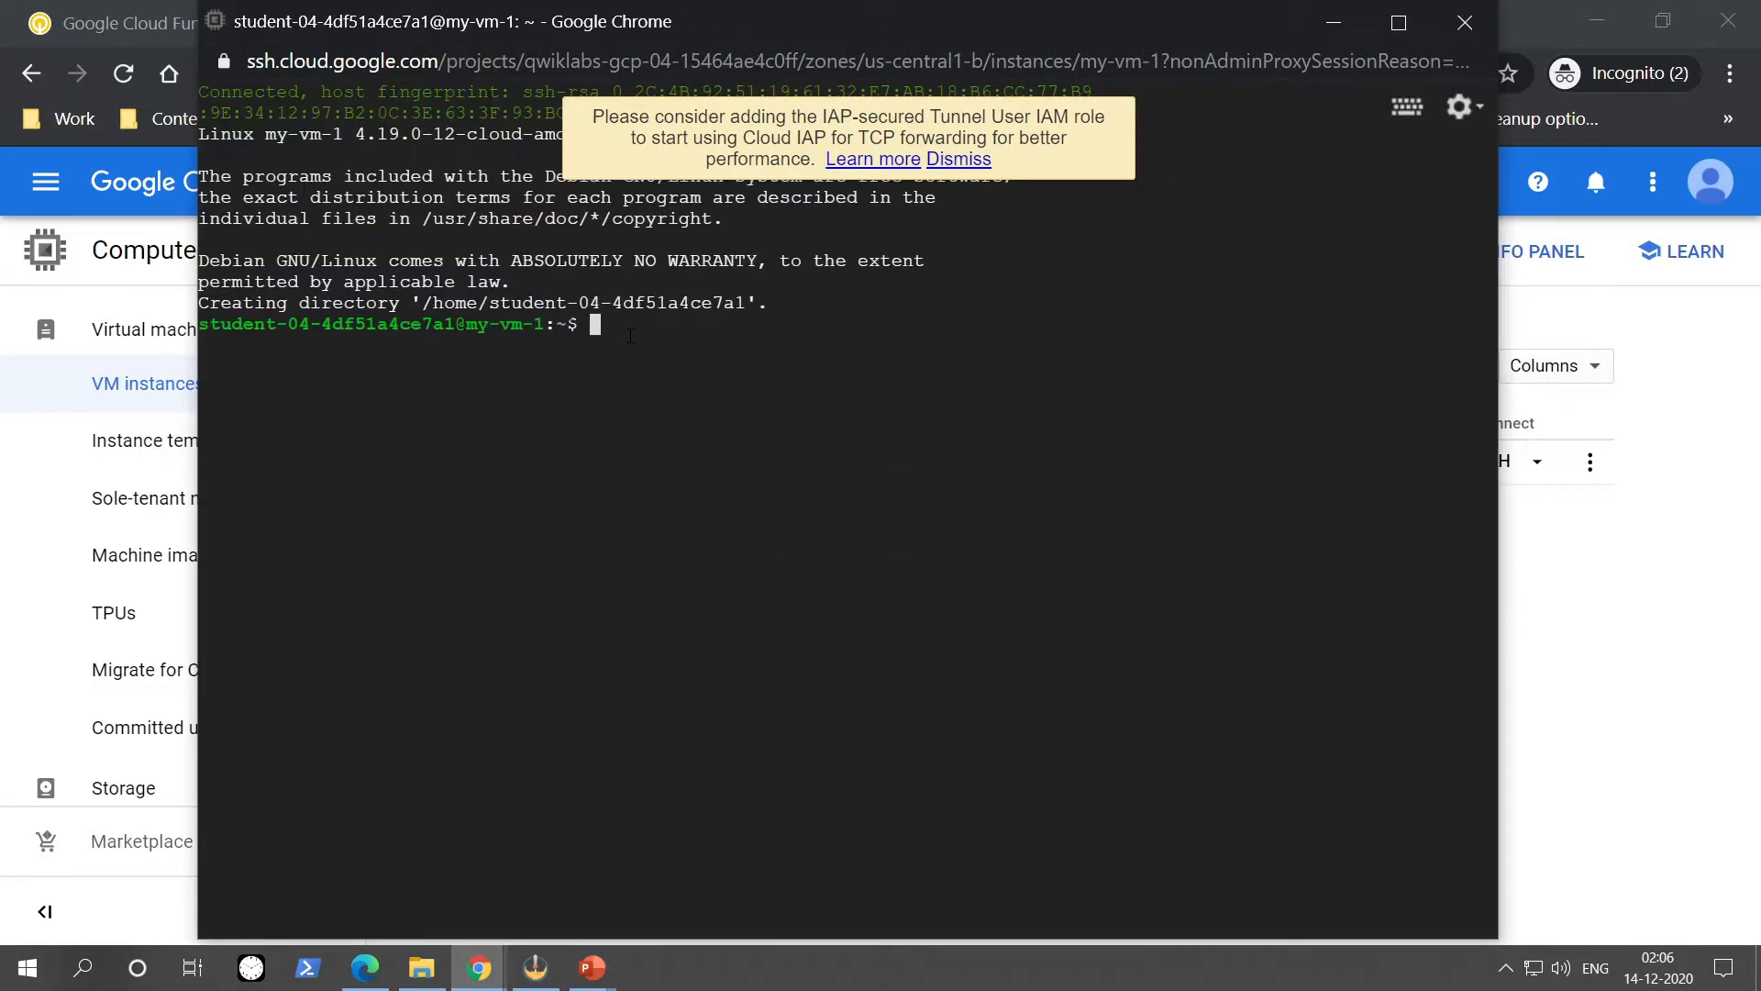
# List the home directory with ls and inspect running processes with top in the SSH session, dismissing the IAP notice and quitting top.
pyautogui.write('ls')
pyautogui.press('Return')
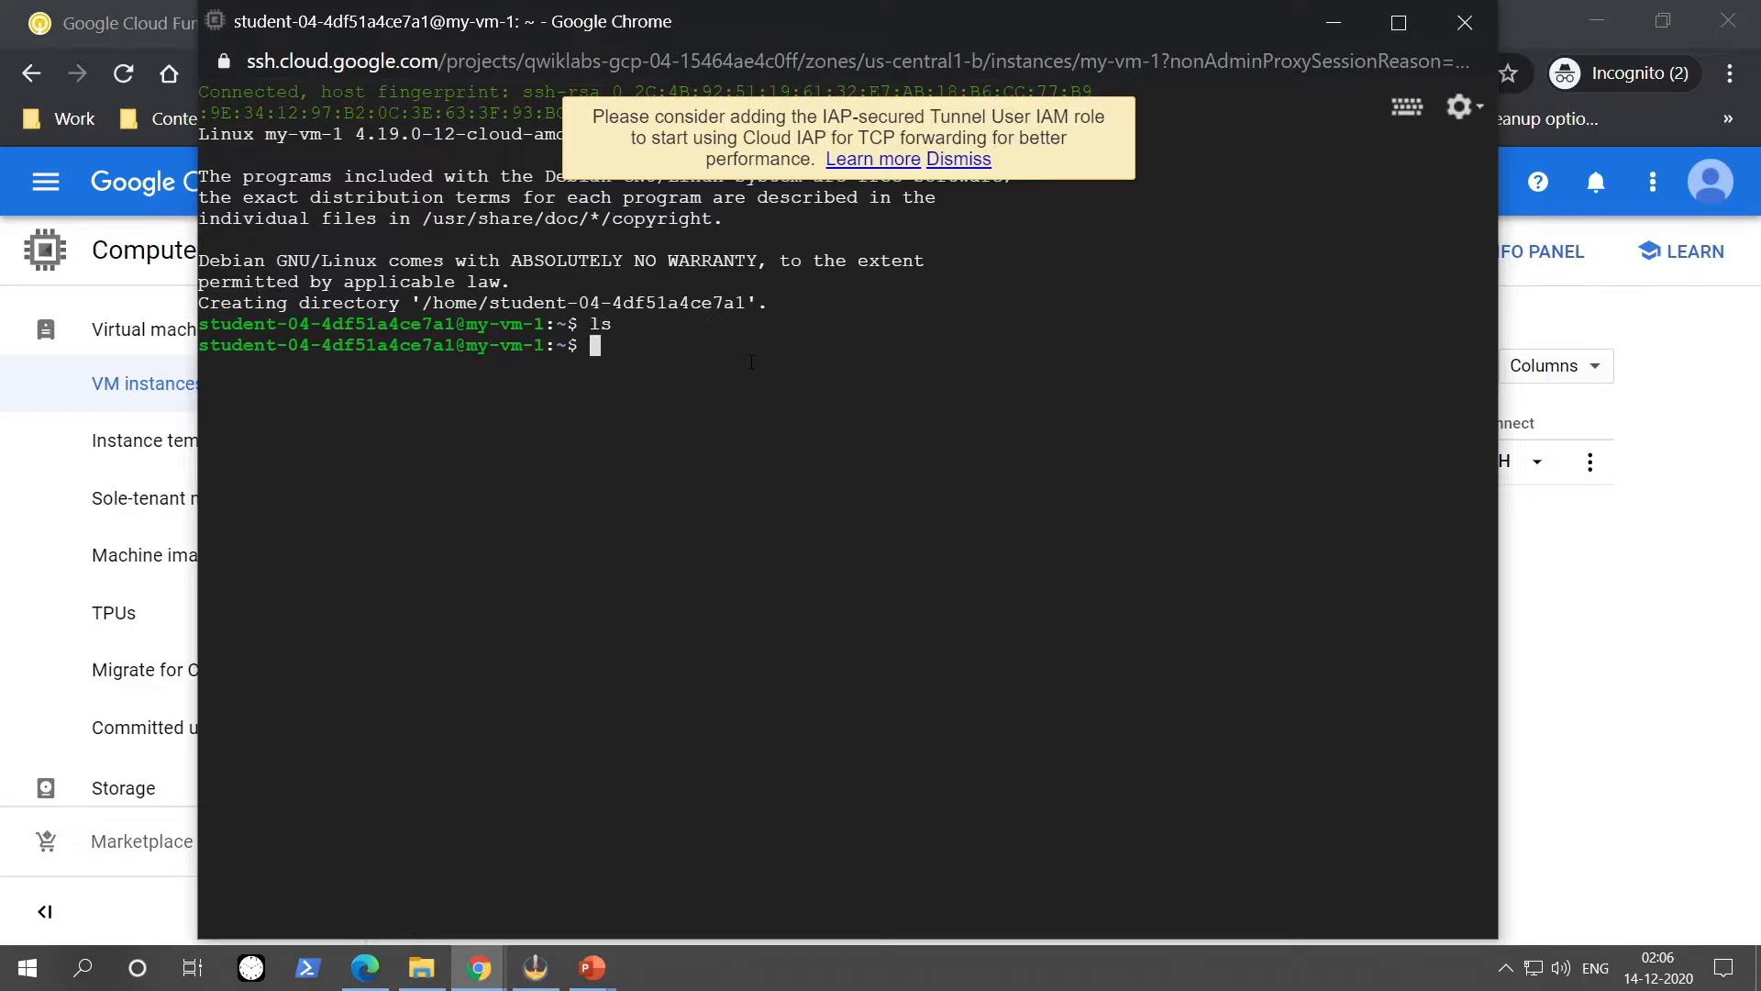
pyautogui.write('top')
pyautogui.press('Return')
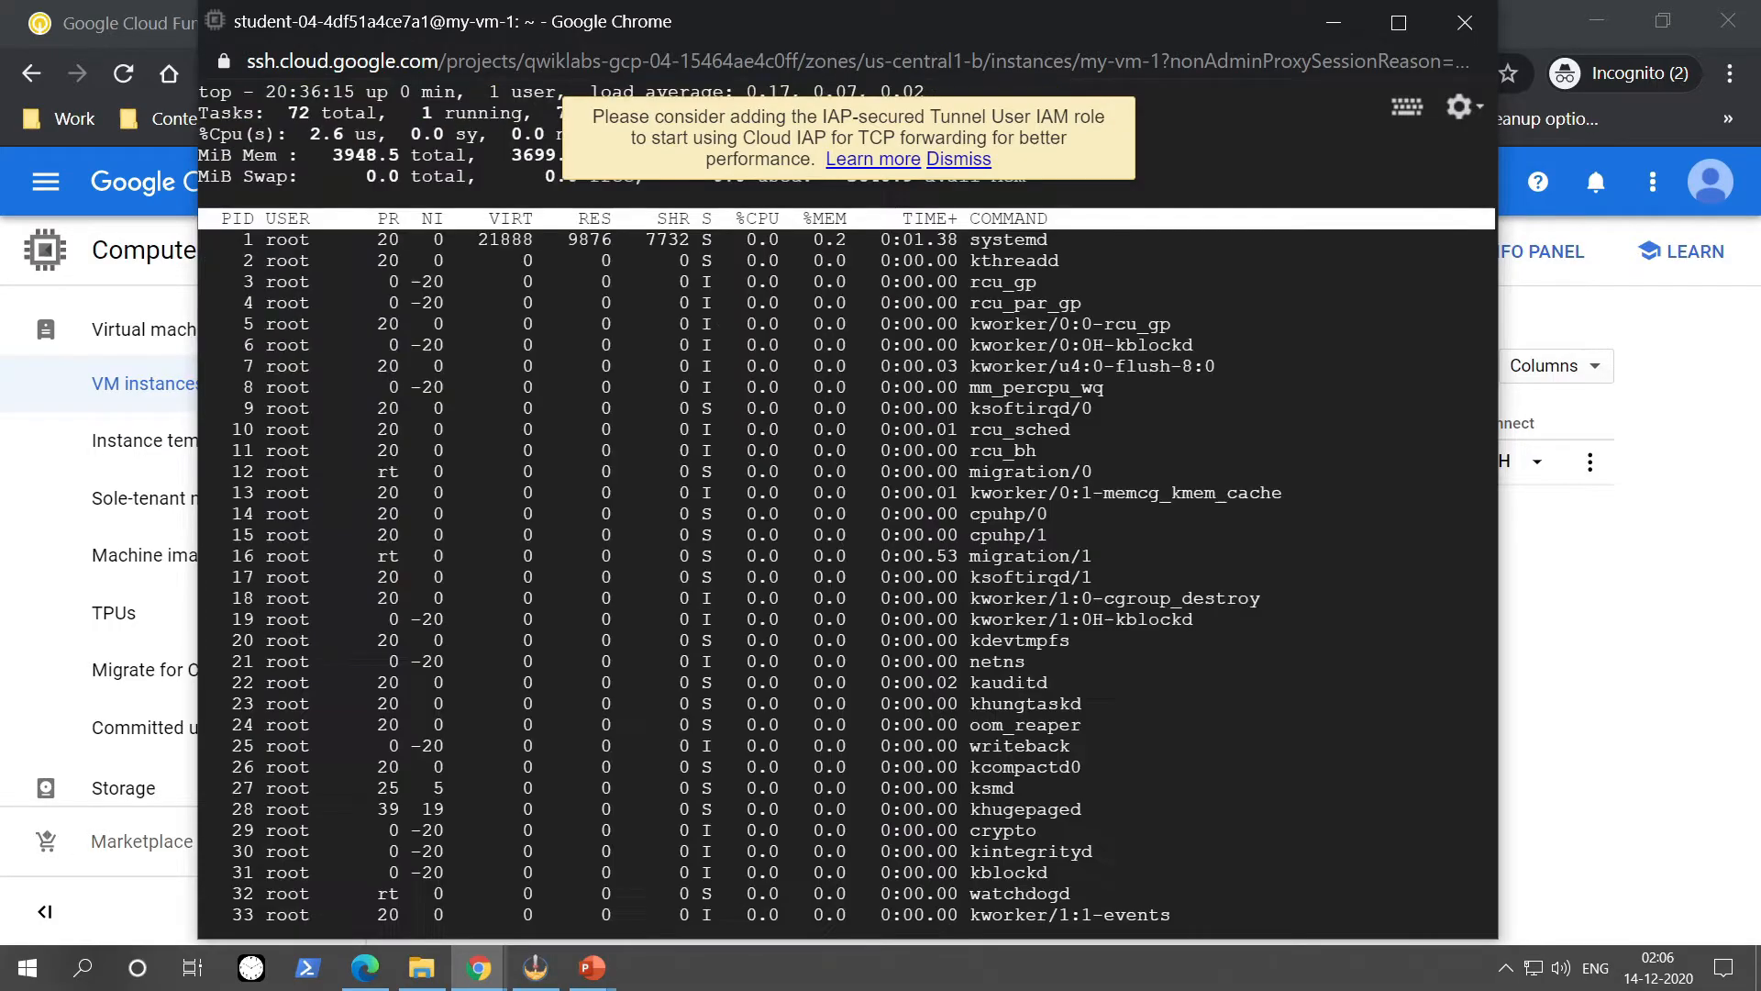
pyautogui.click(958, 158)
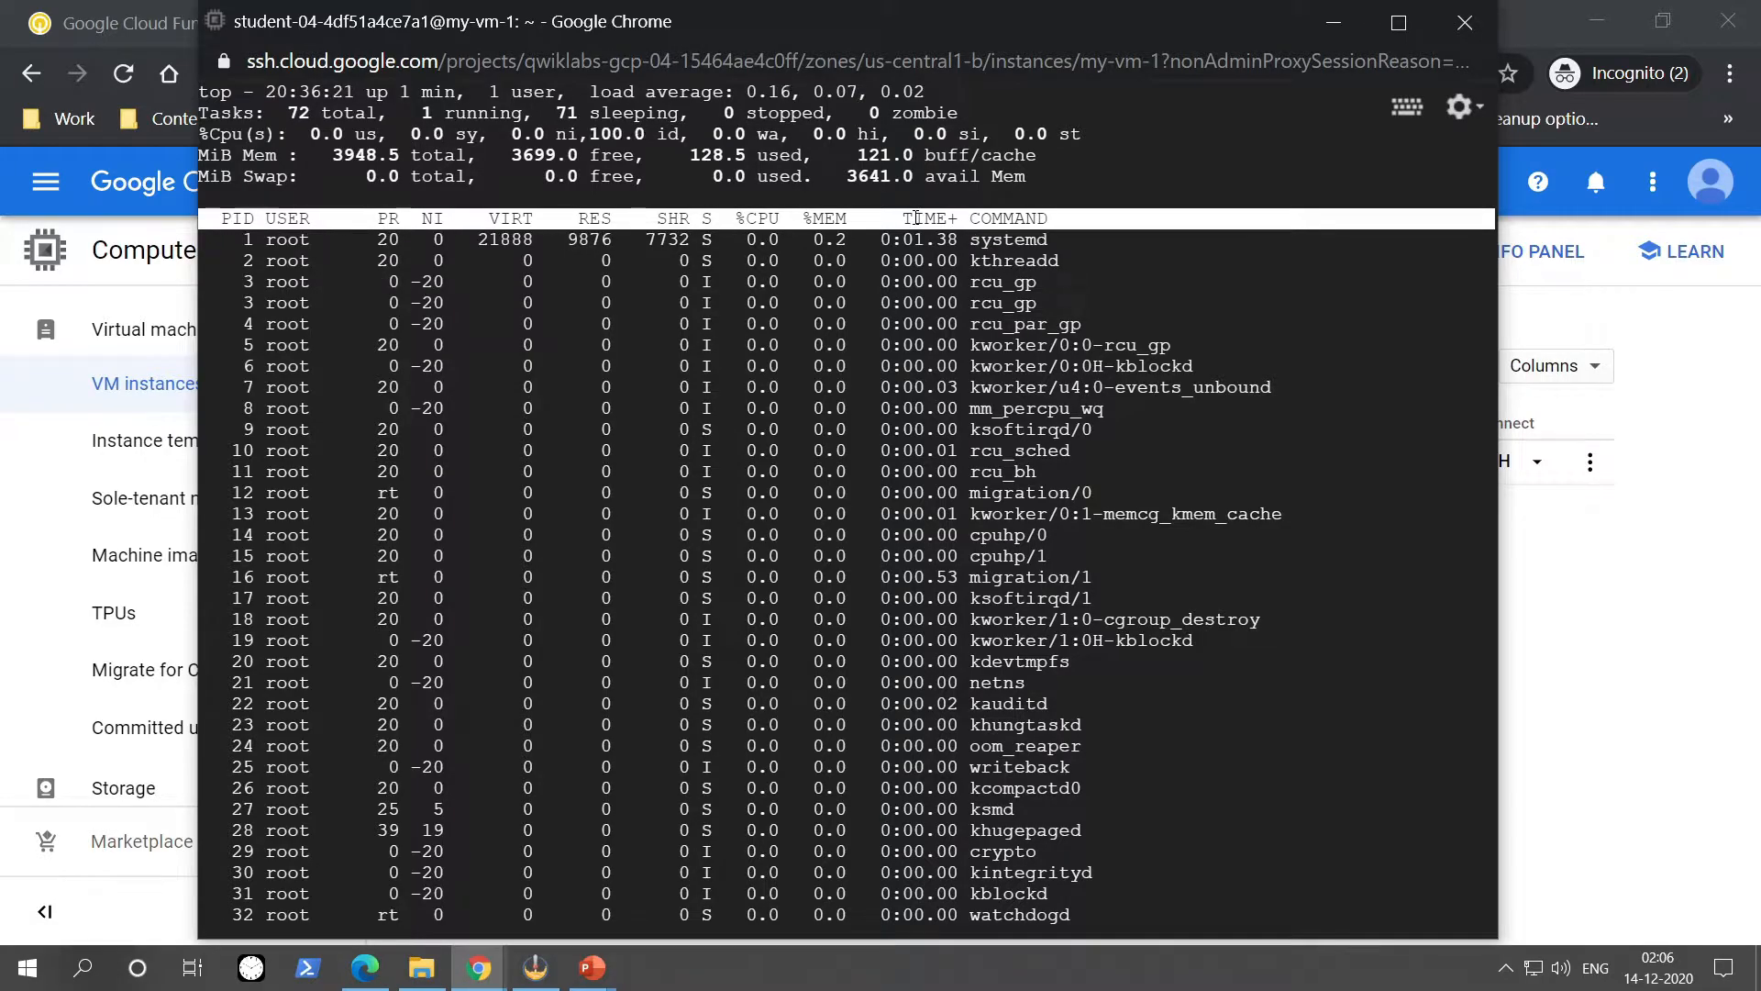
pyautogui.press('q')
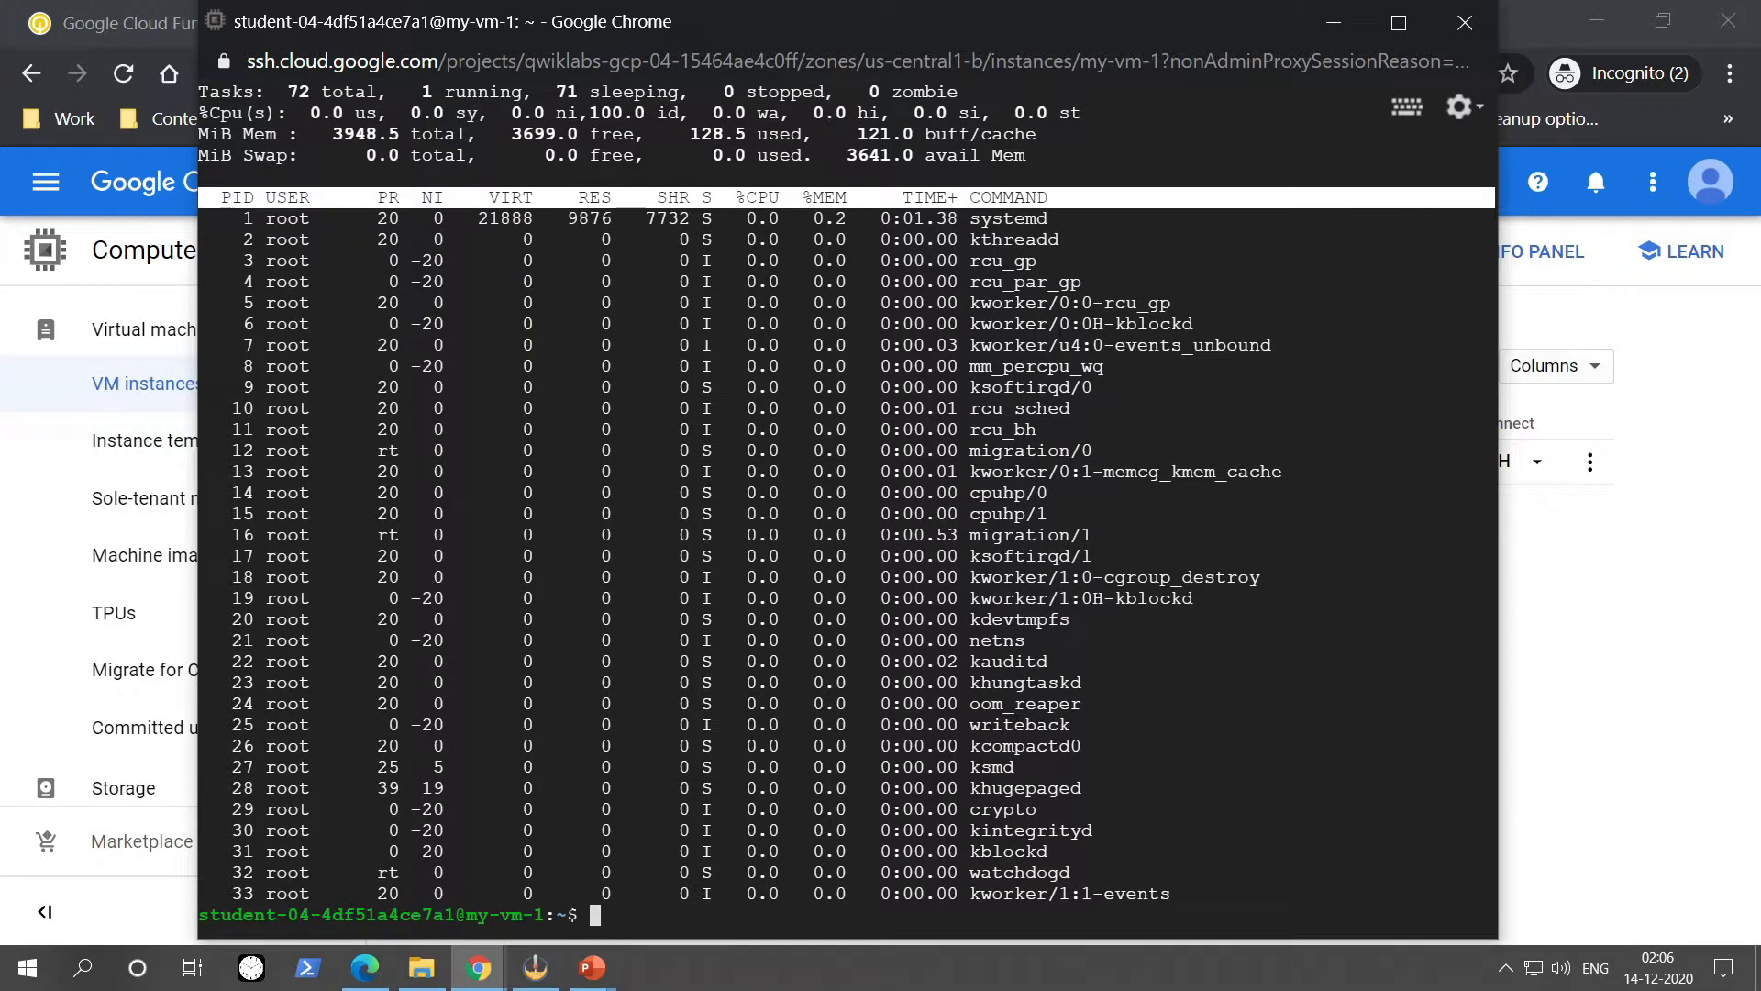
# Clear the terminal and close the SSH session of my-vm-1, confirming to leave.
pyautogui.hotkey('ctrl', 'l')
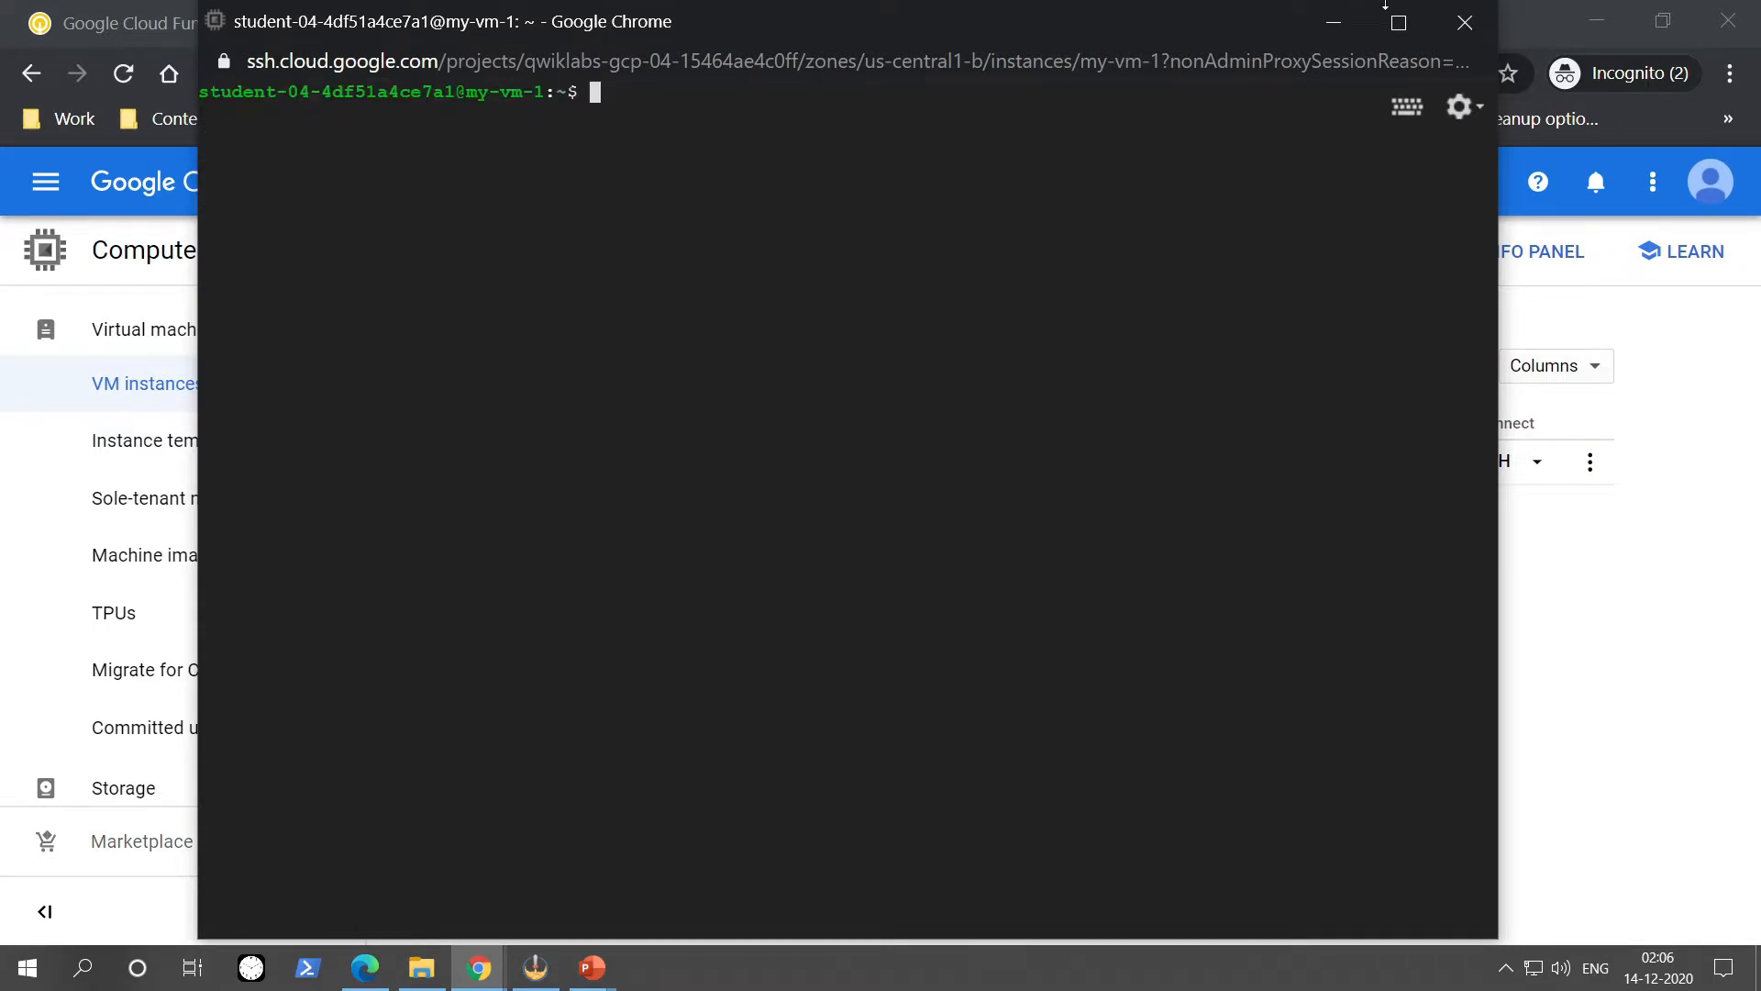
pyautogui.click(1449, 32)
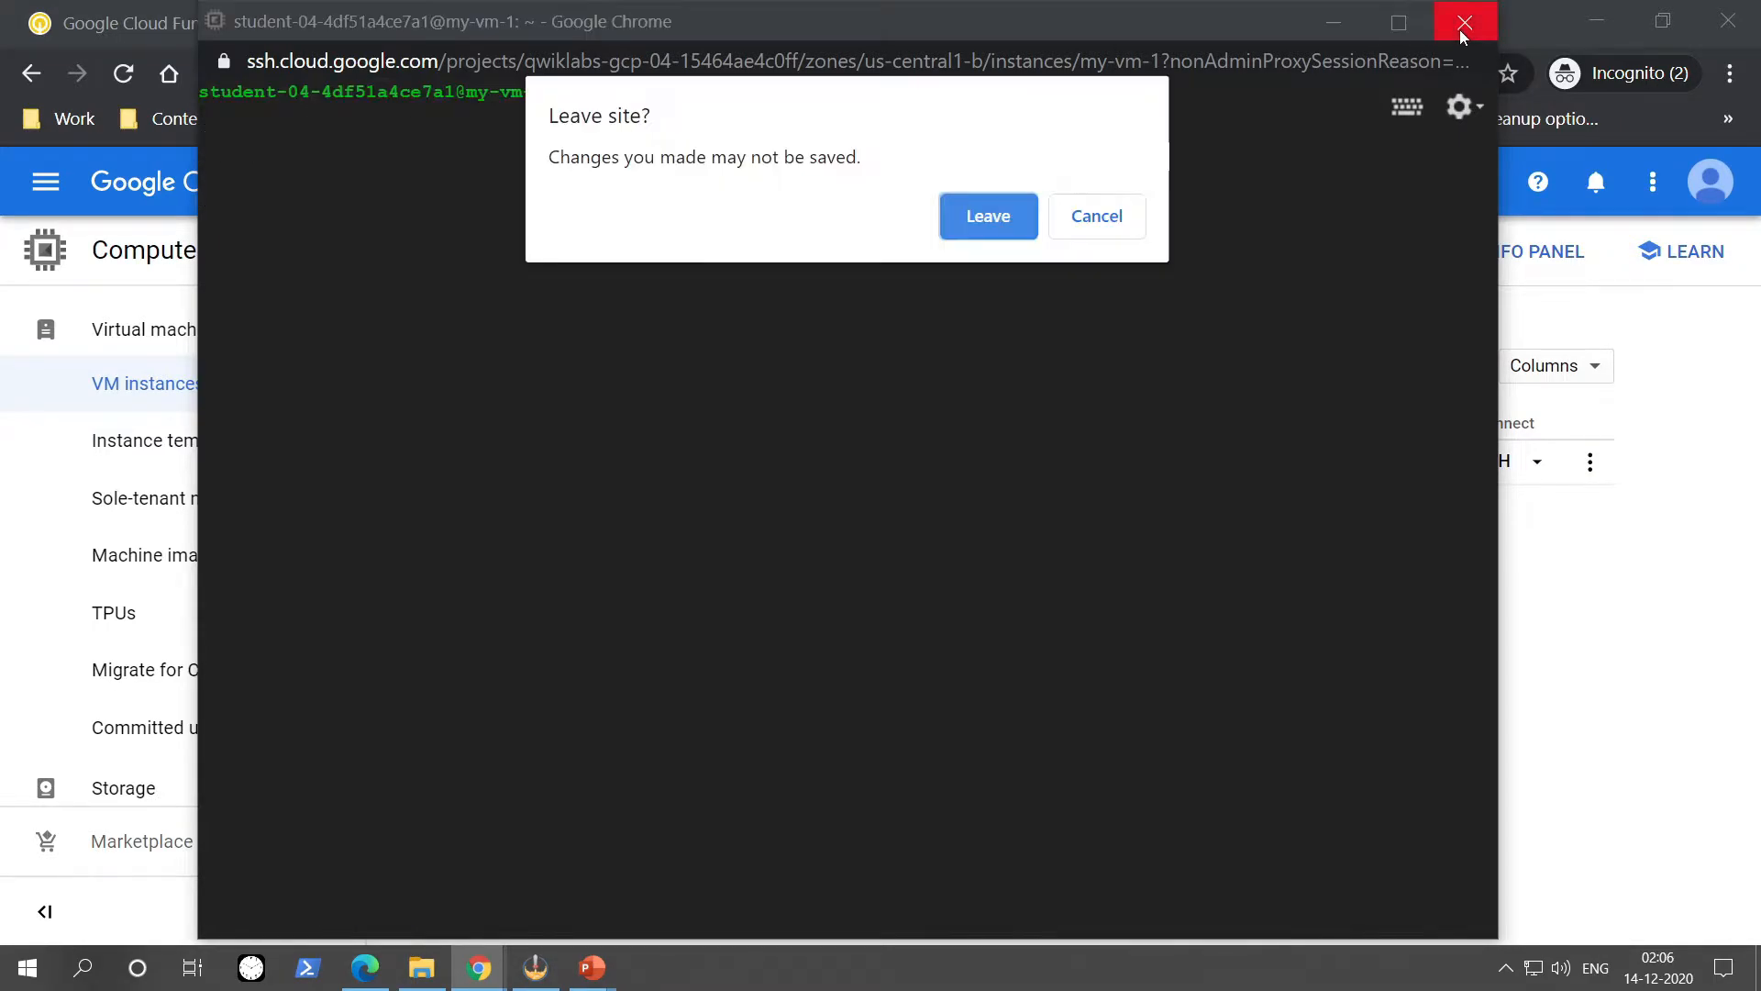
pyautogui.click(988, 217)
# Check the opening Task 3 instructions in the lab and start a Cloud Shell session in the cloud console.
pyautogui.click(231, 16)
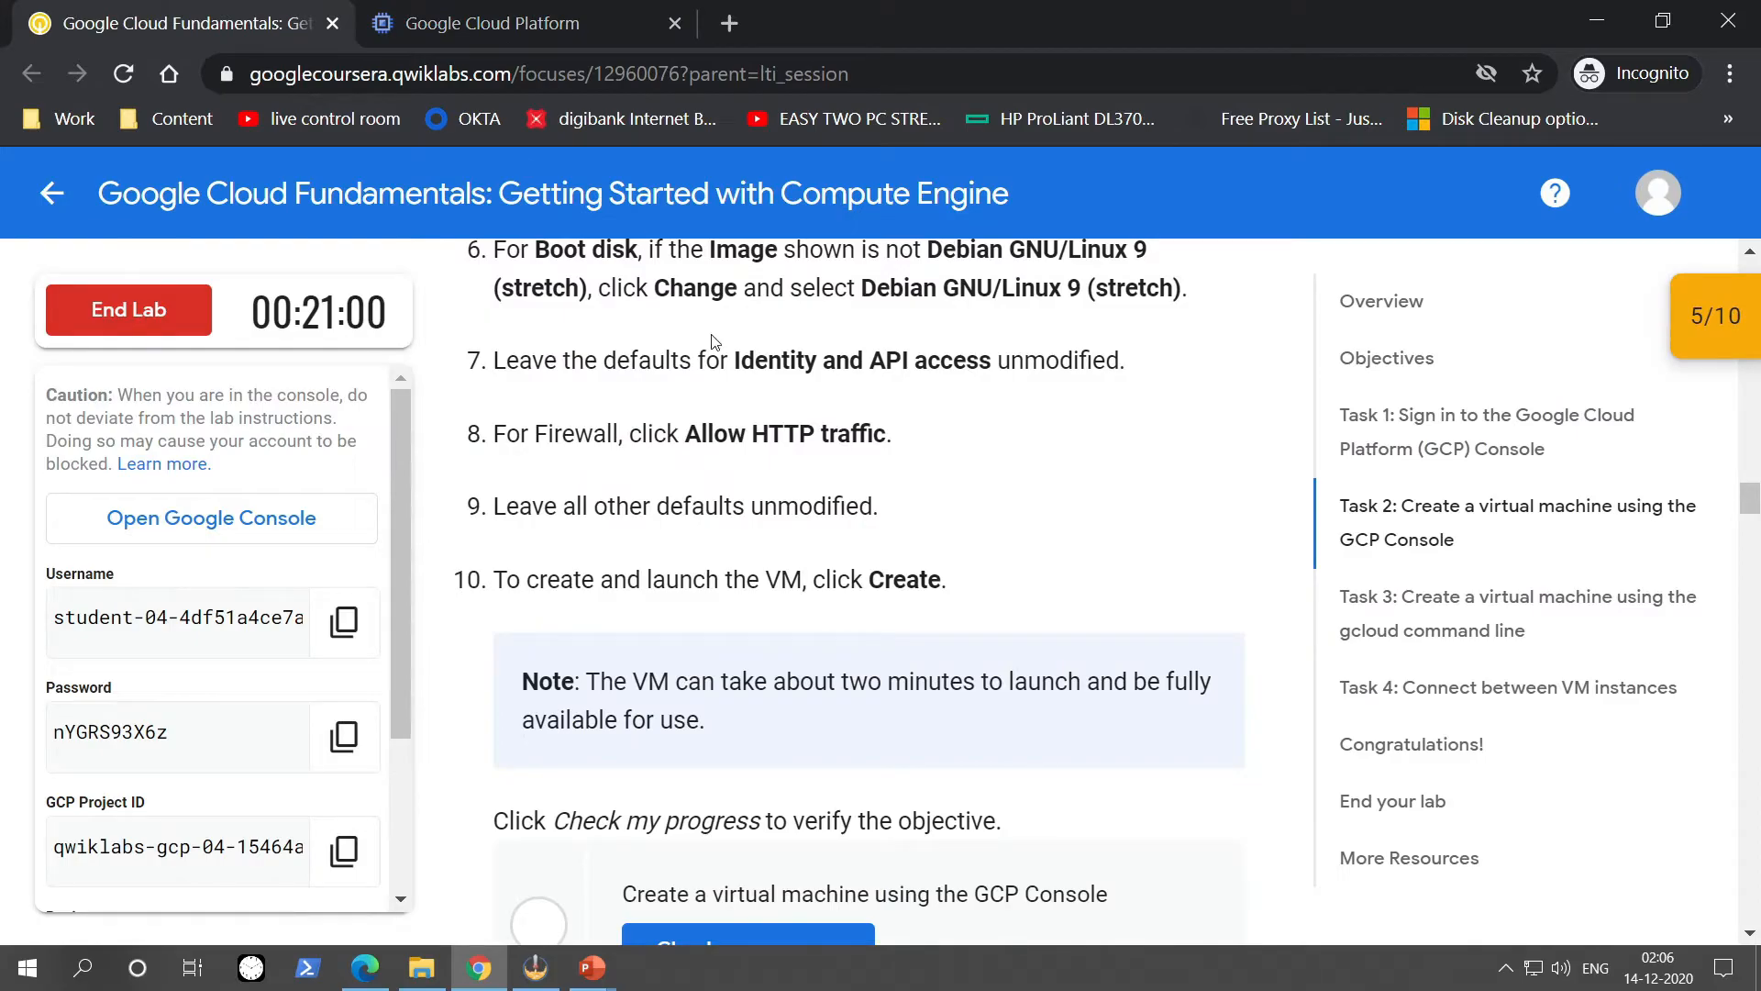
pyautogui.scroll(-8, 714, 341)
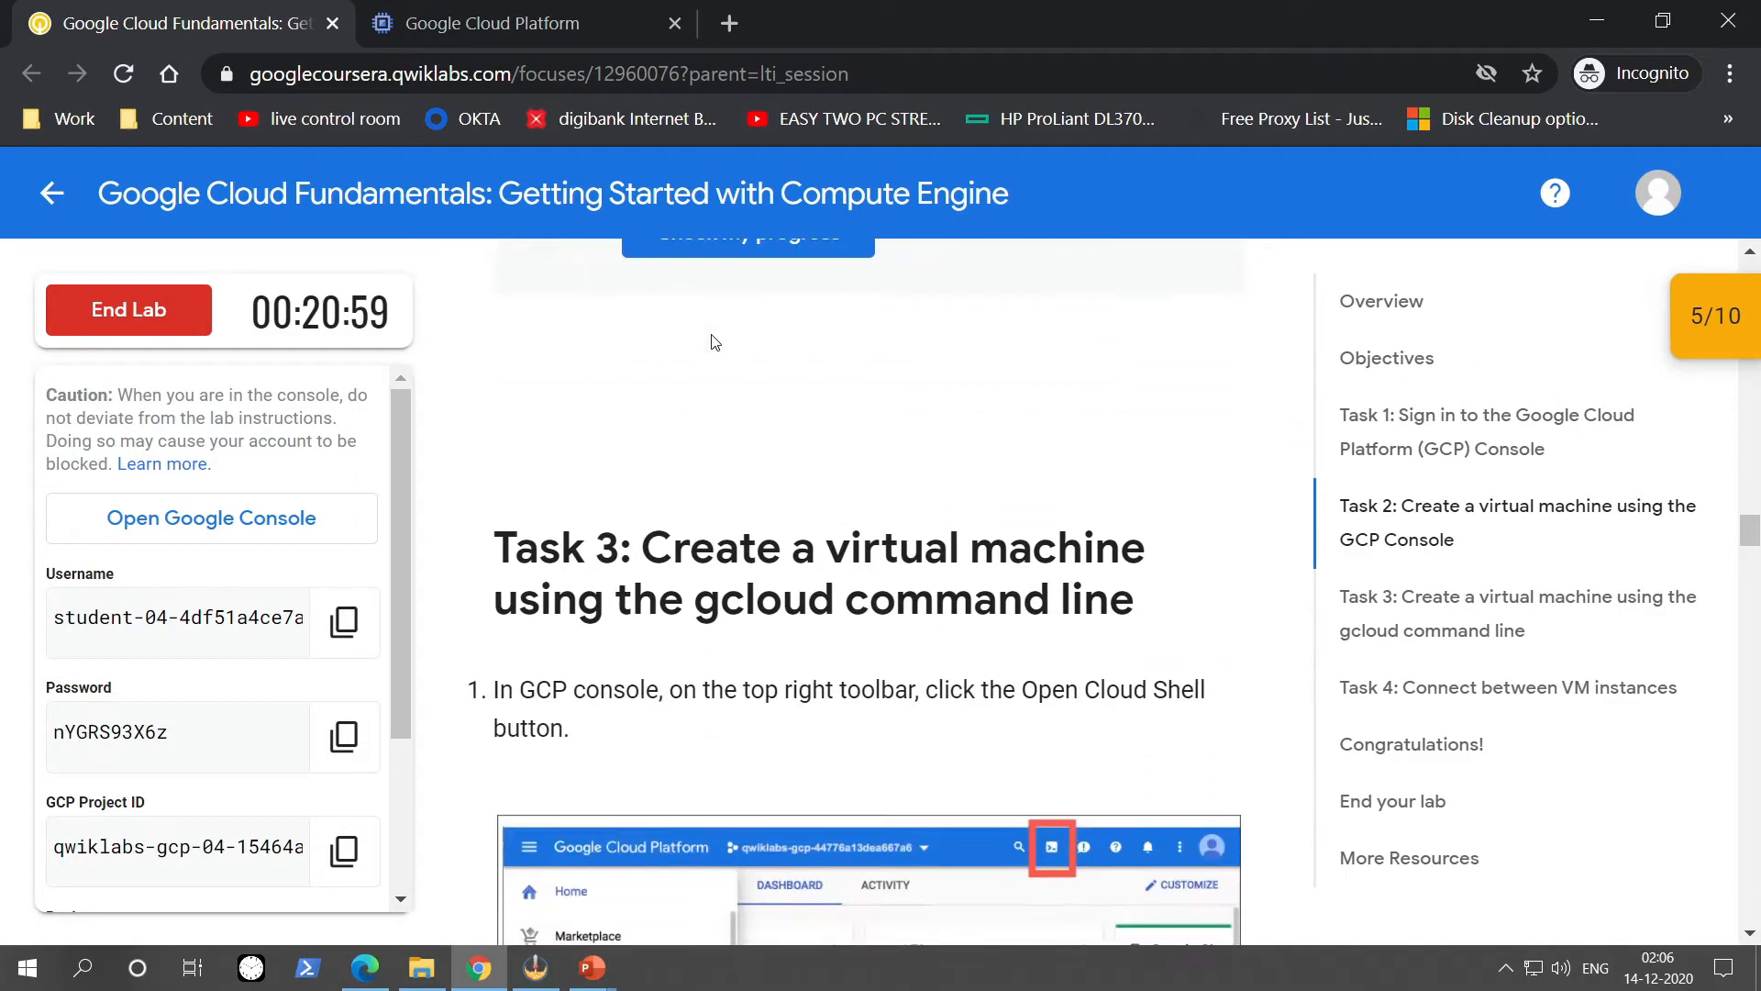
pyautogui.scroll(-3, 716, 342)
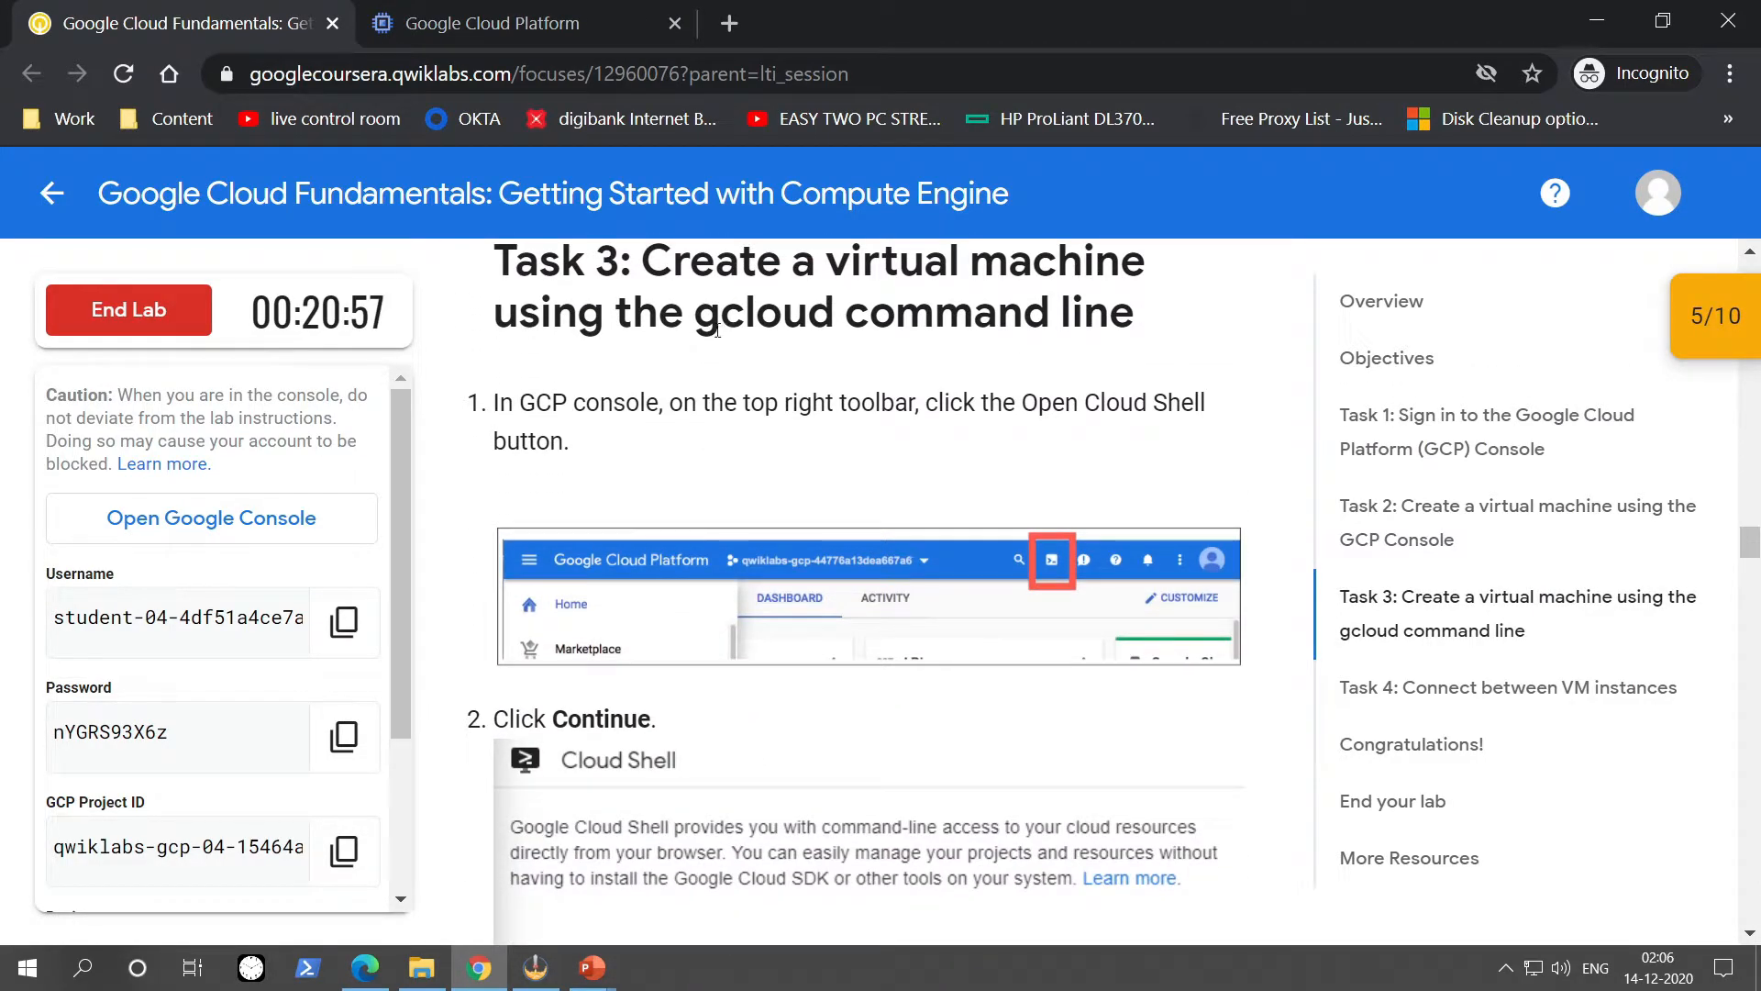
pyautogui.moveTo(702, 316); pyautogui.dragTo(844, 317)
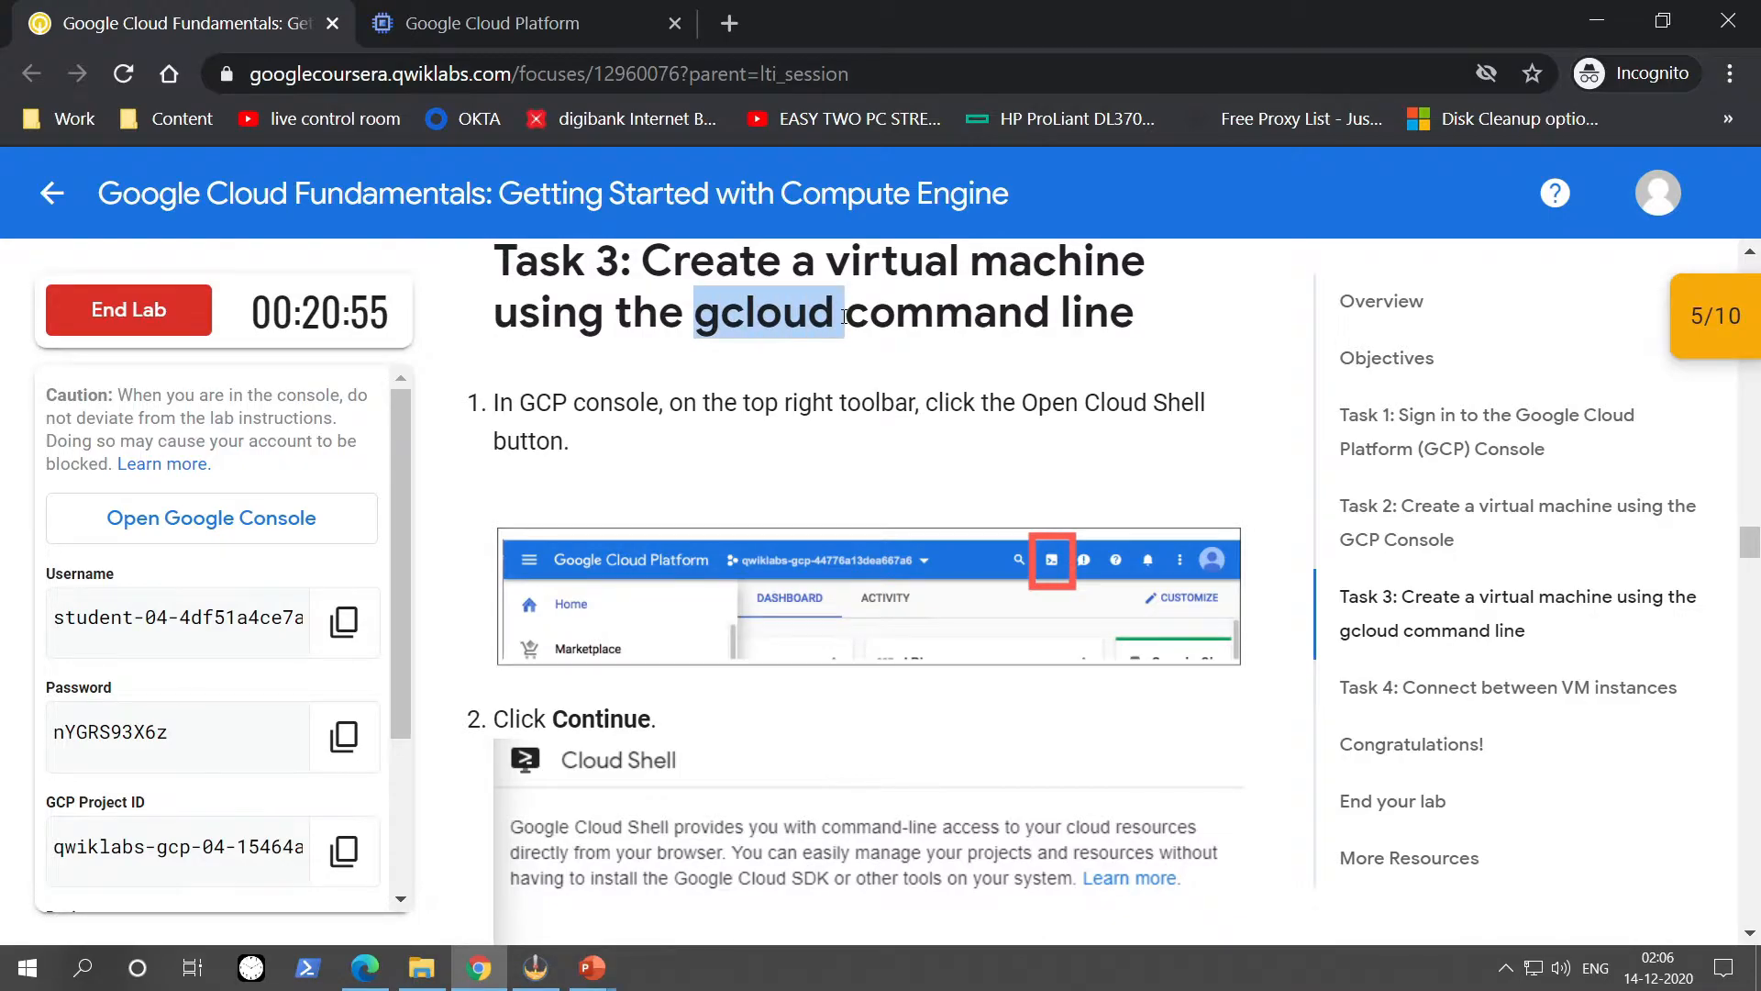
pyautogui.click(496, 20)
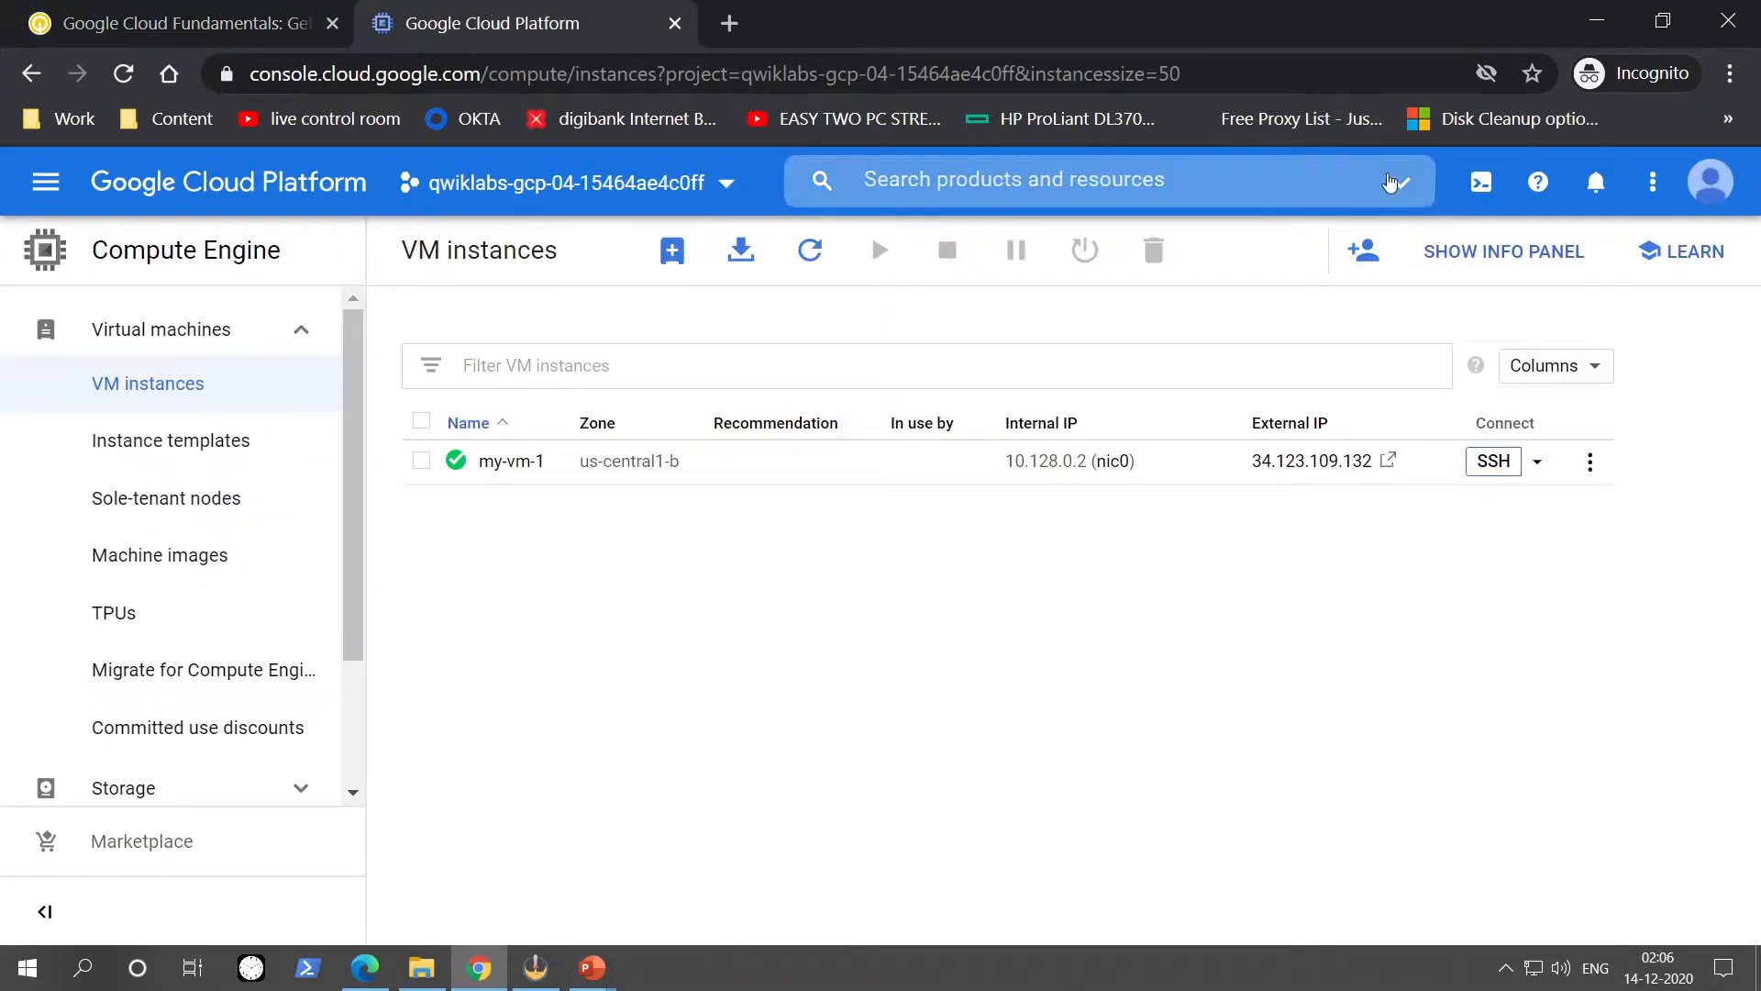
pyautogui.click(1482, 187)
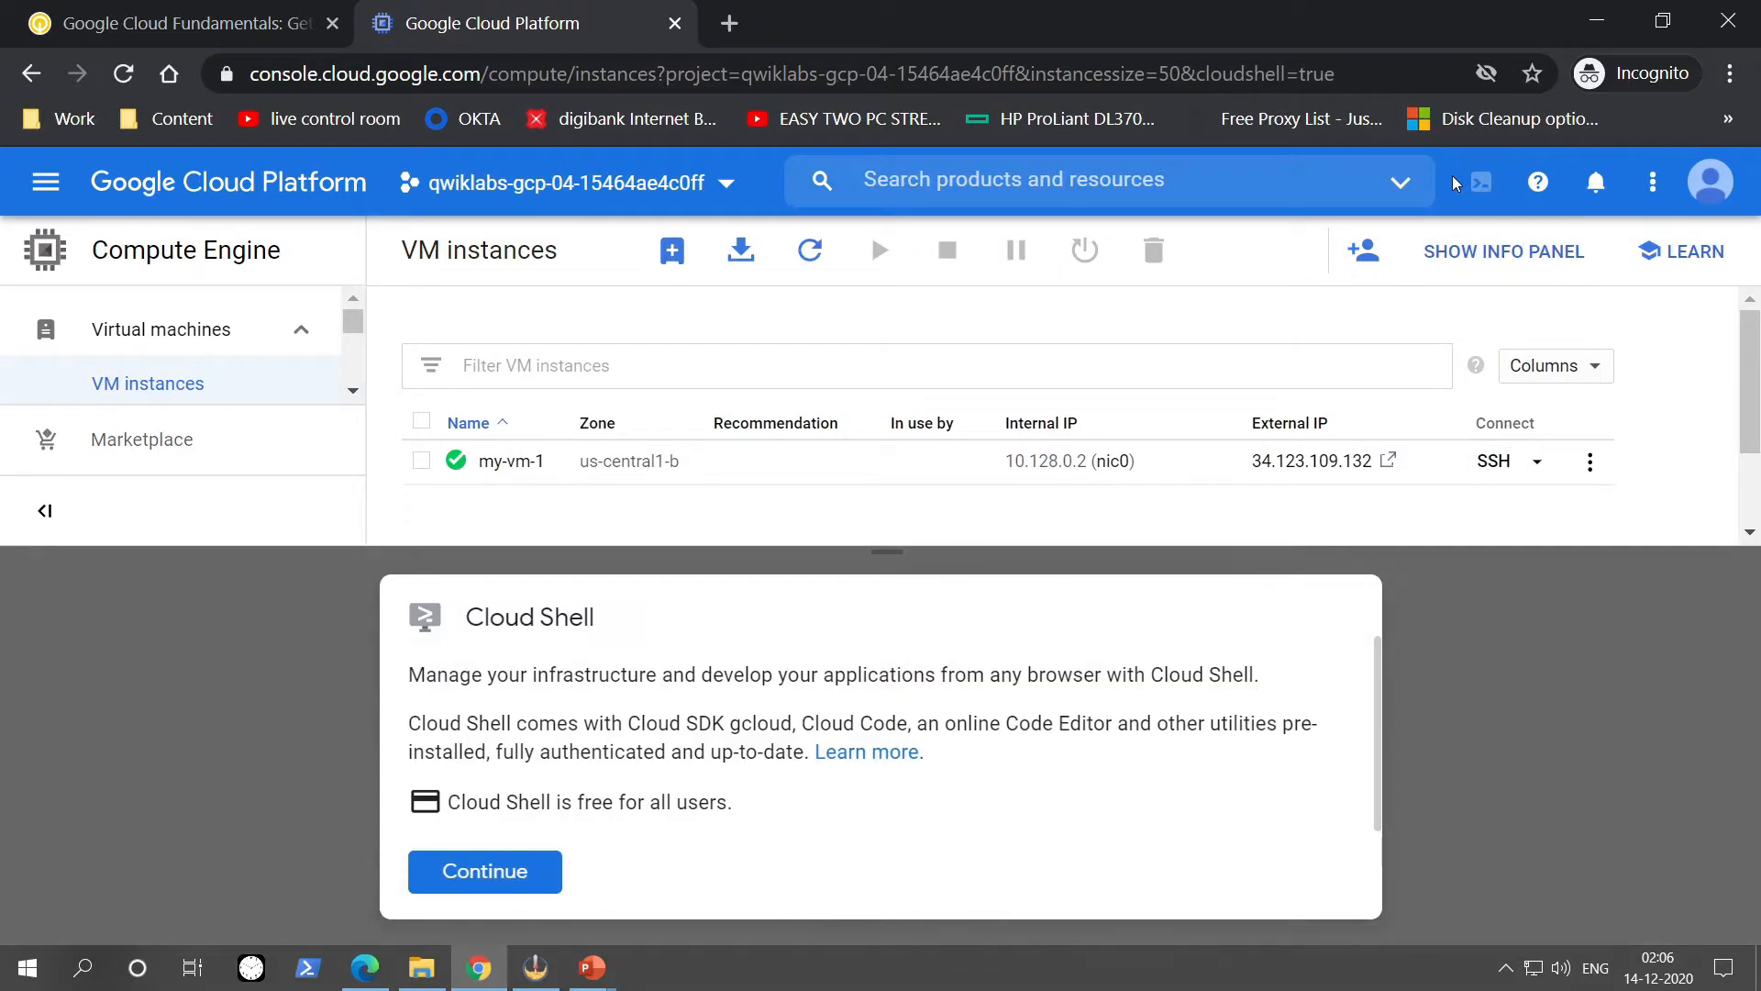
pyautogui.click(529, 876)
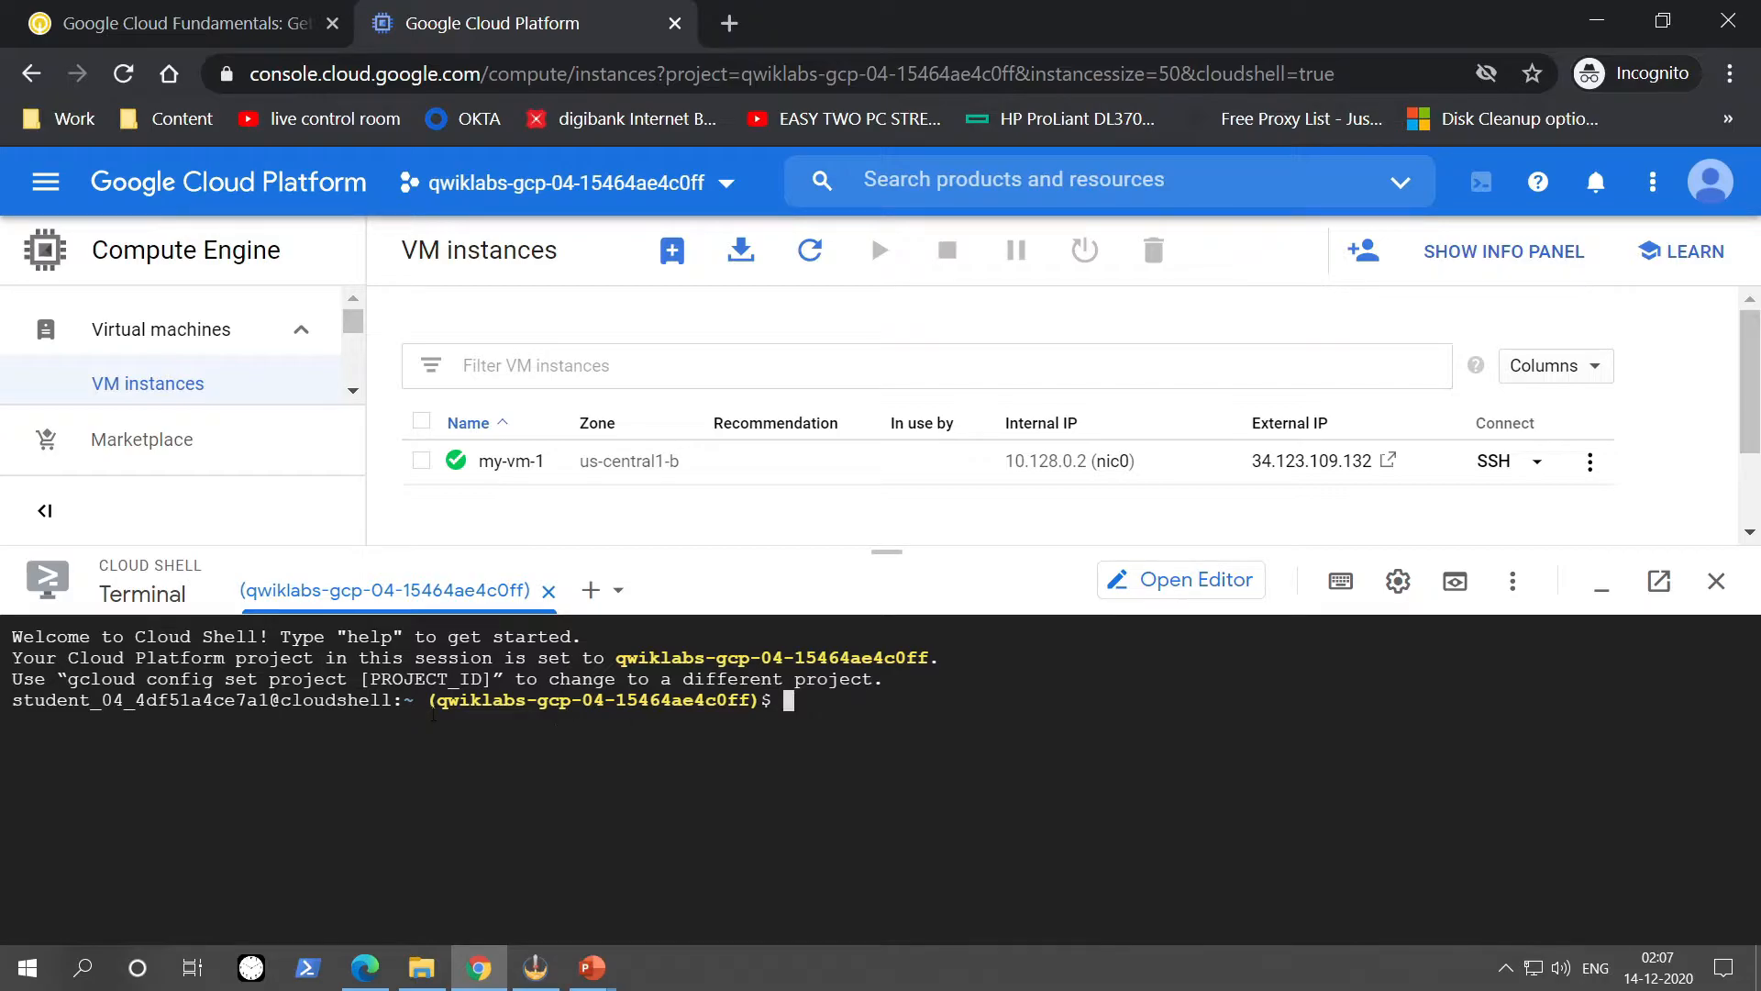
# Compare the project in the Cloud Shell prompt with the console's project selector, and examine the user prompt and the gcloud config set project hint.
pyautogui.moveTo(430, 709); pyautogui.dragTo(753, 700)
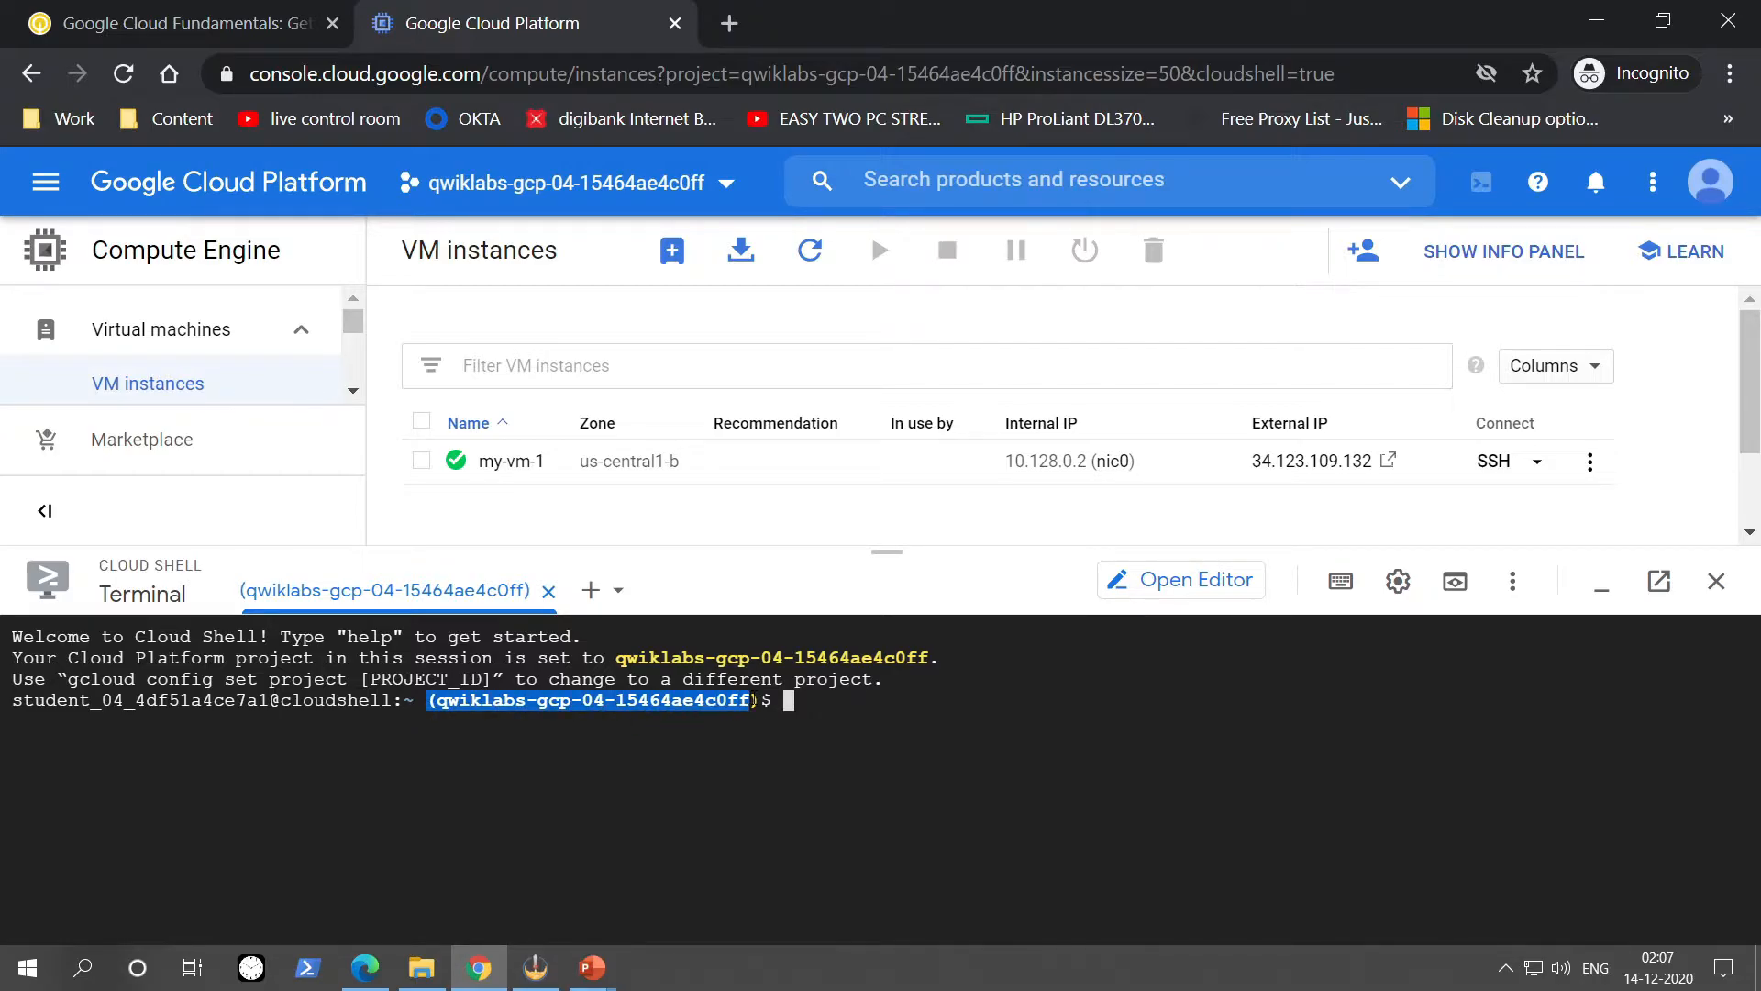
pyautogui.click(754, 701)
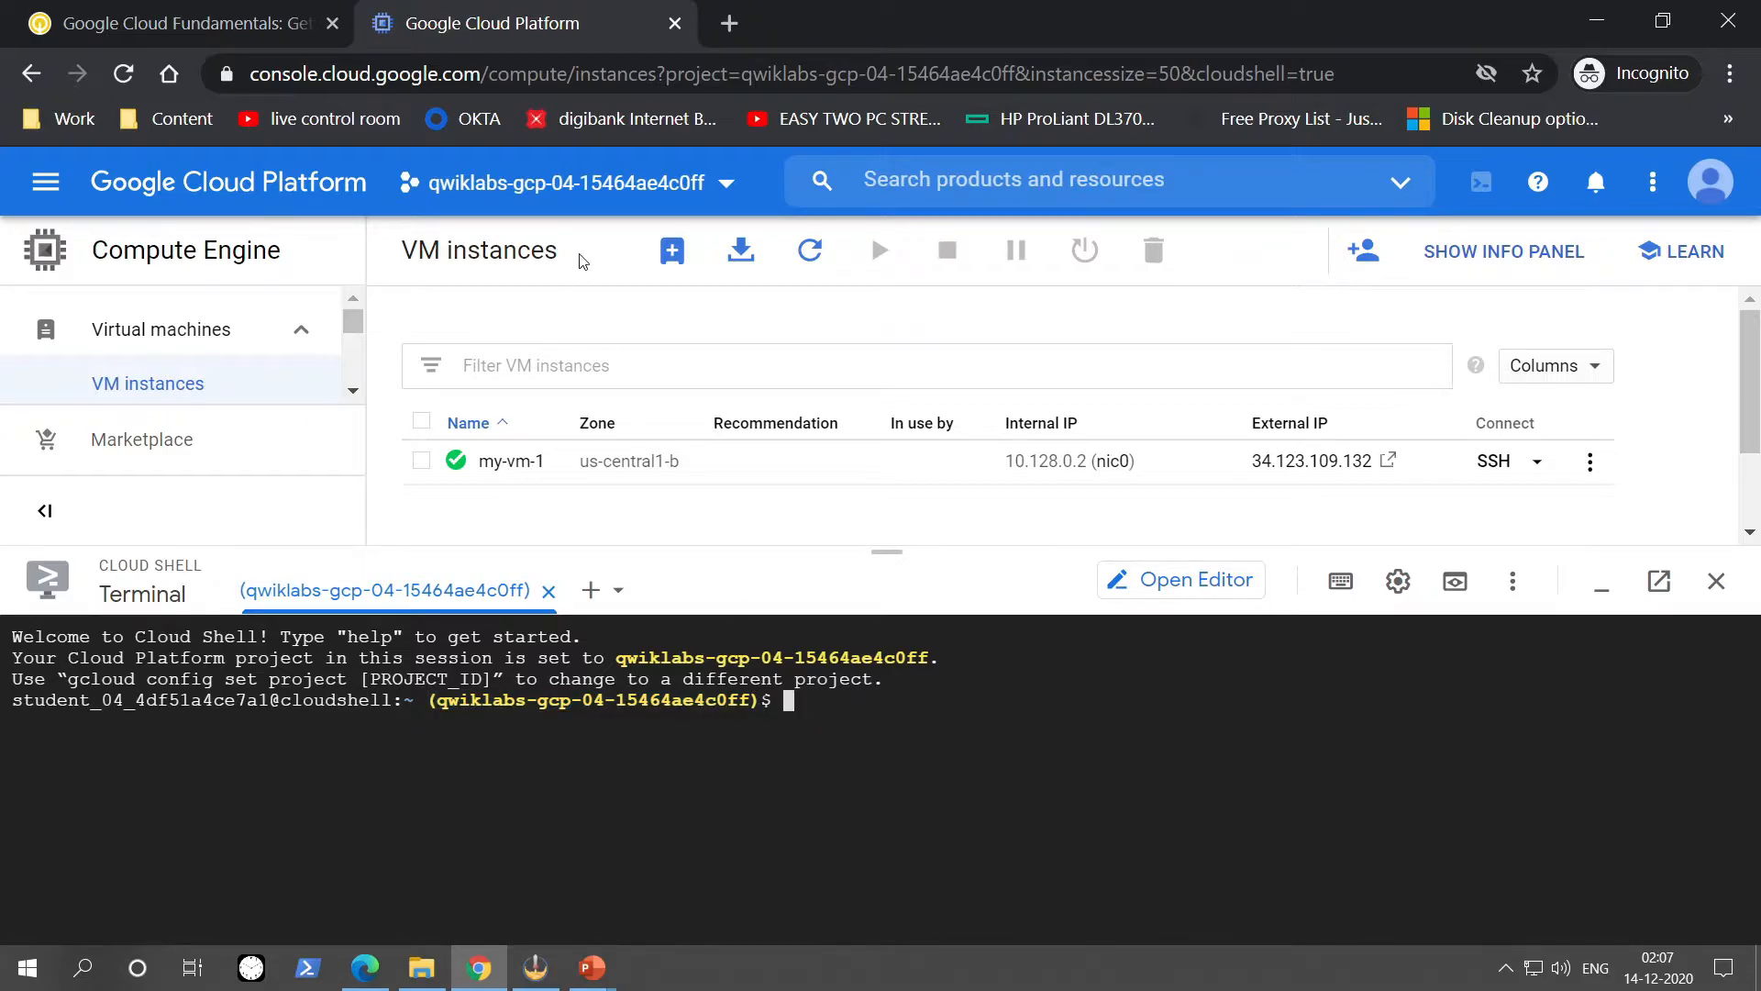
pyautogui.click(724, 188)
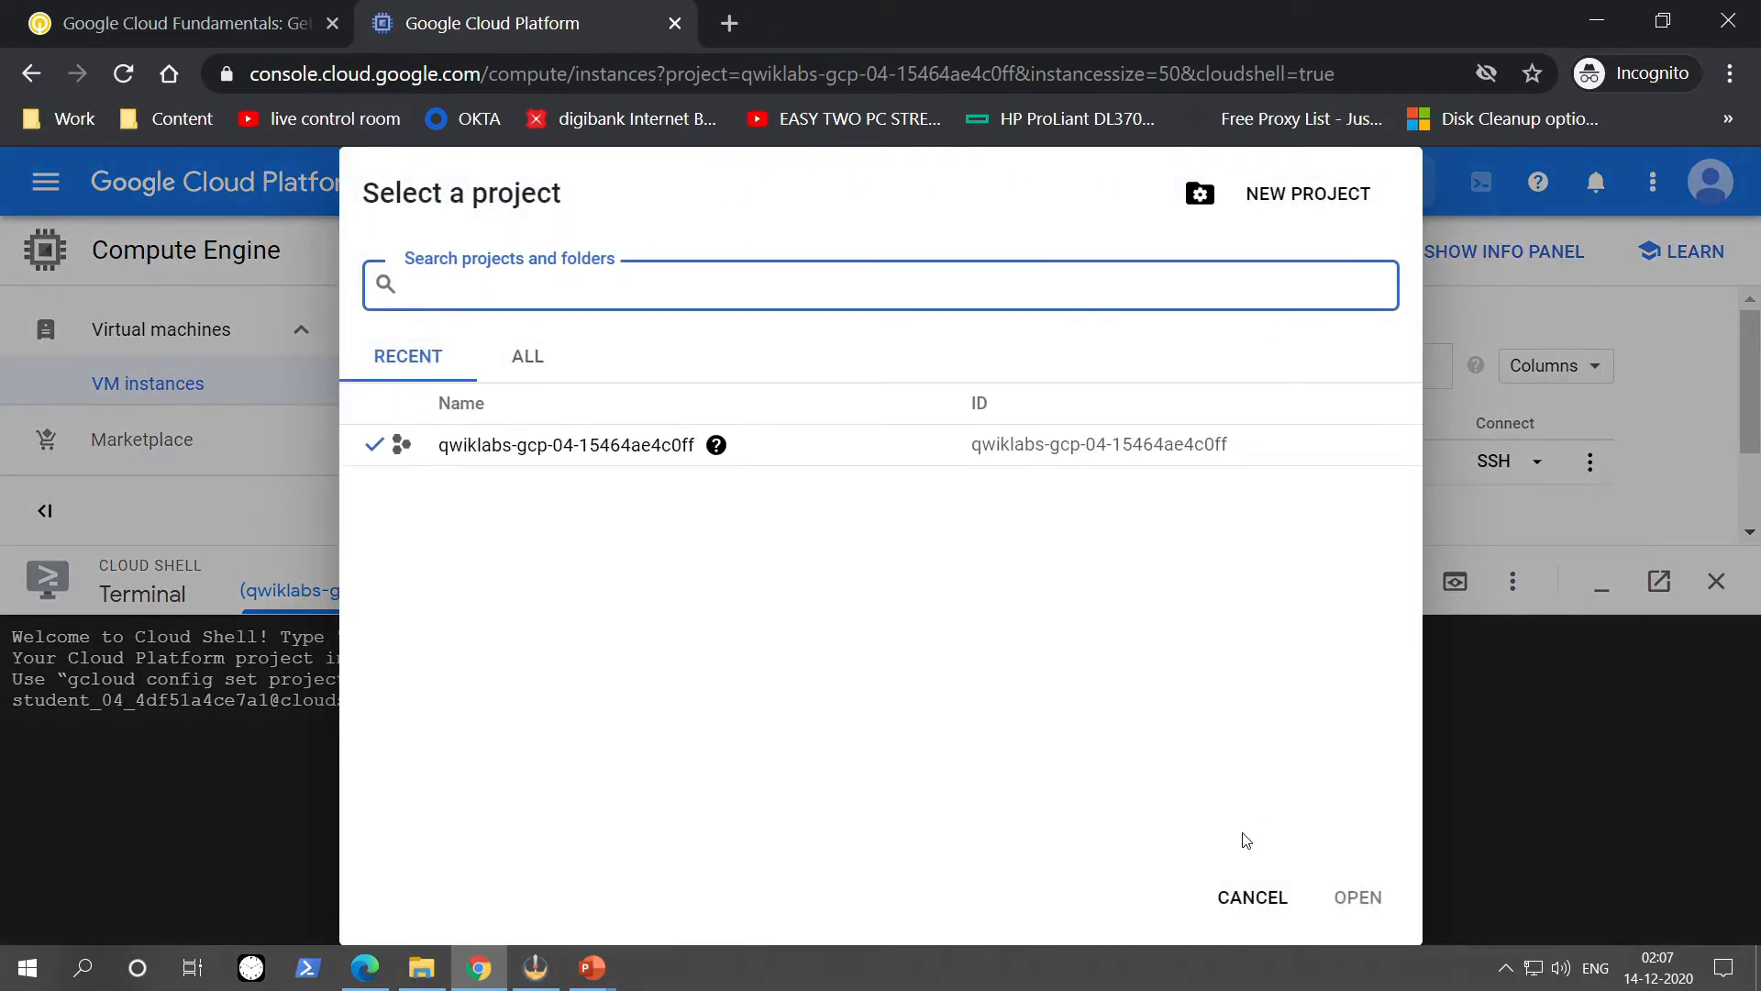
pyautogui.click(1251, 897)
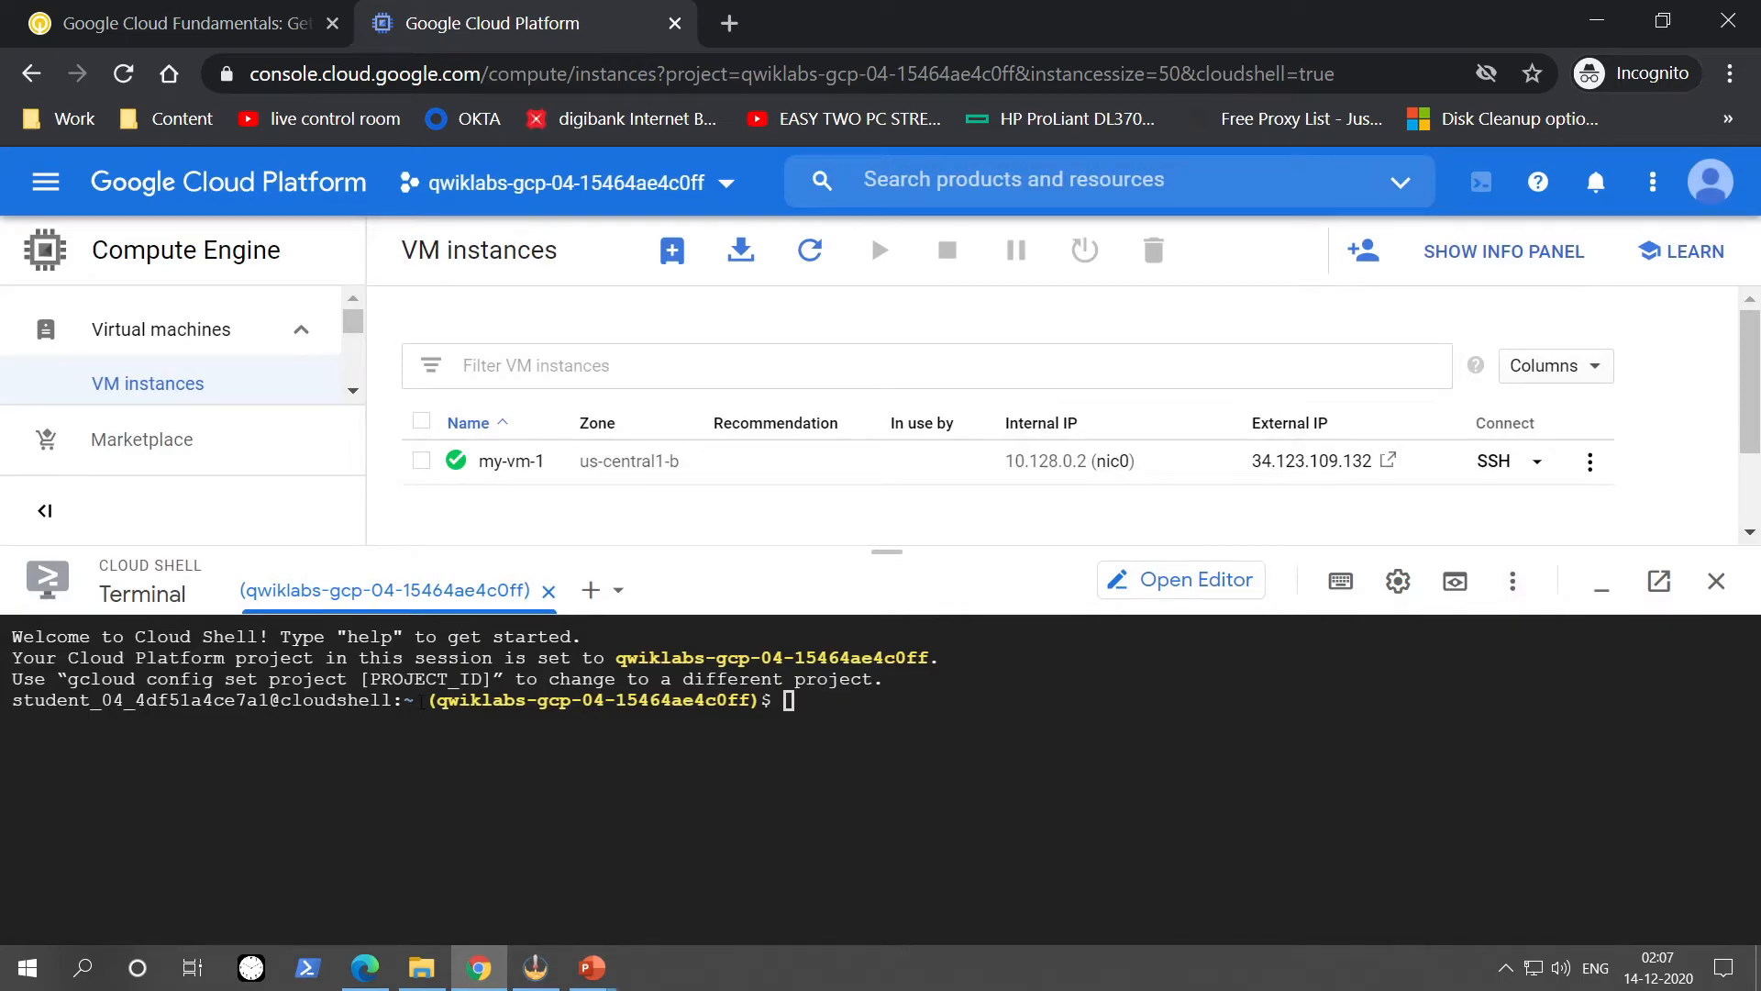
pyautogui.moveTo(422, 703); pyautogui.dragTo(3, 710)
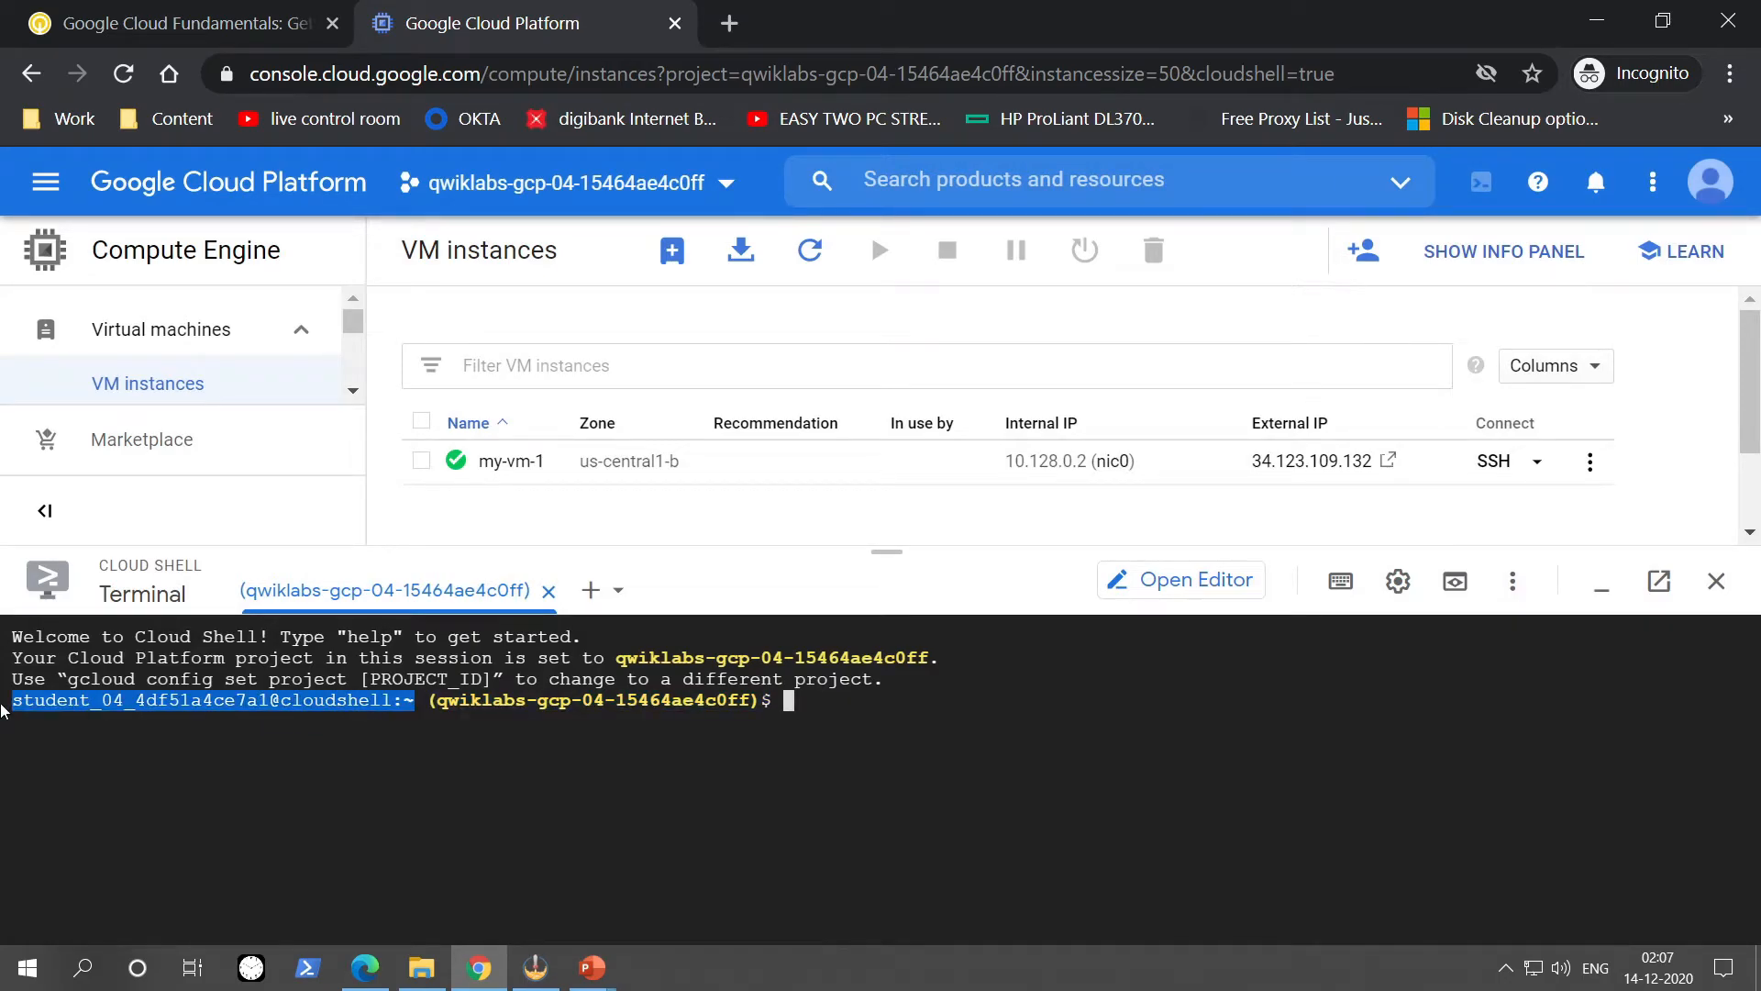
pyautogui.click(417, 702)
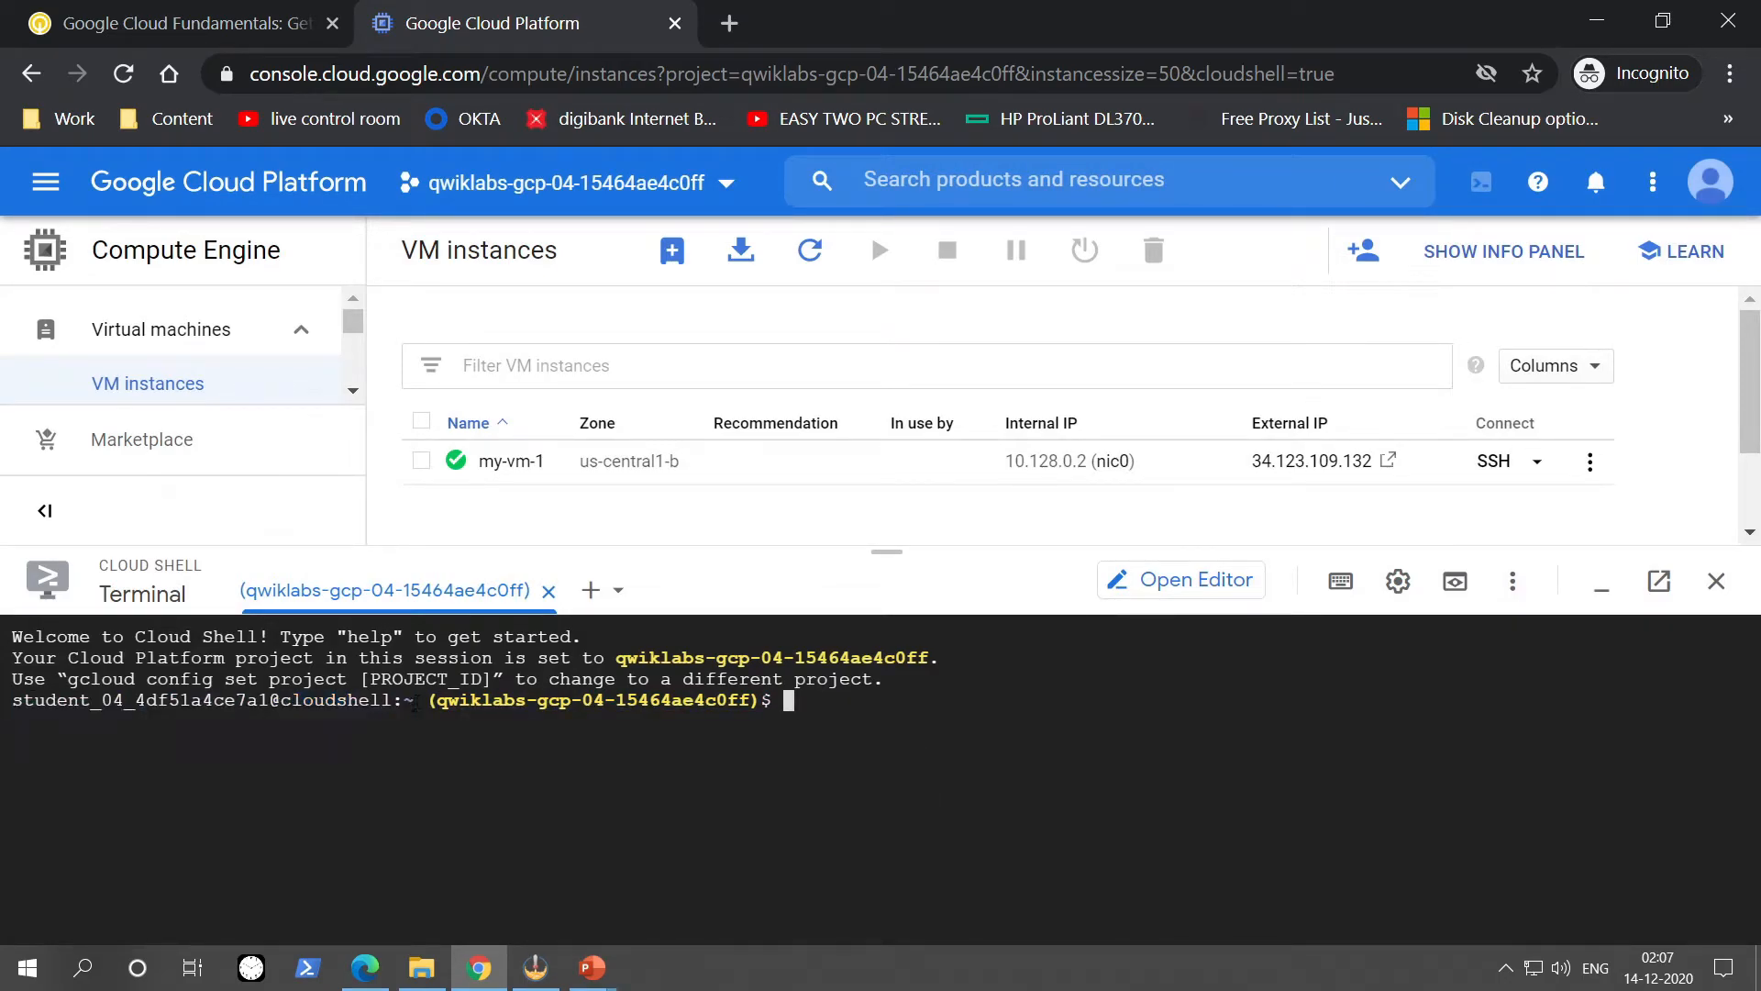
pyautogui.moveTo(417, 702); pyautogui.dragTo(349, 680)
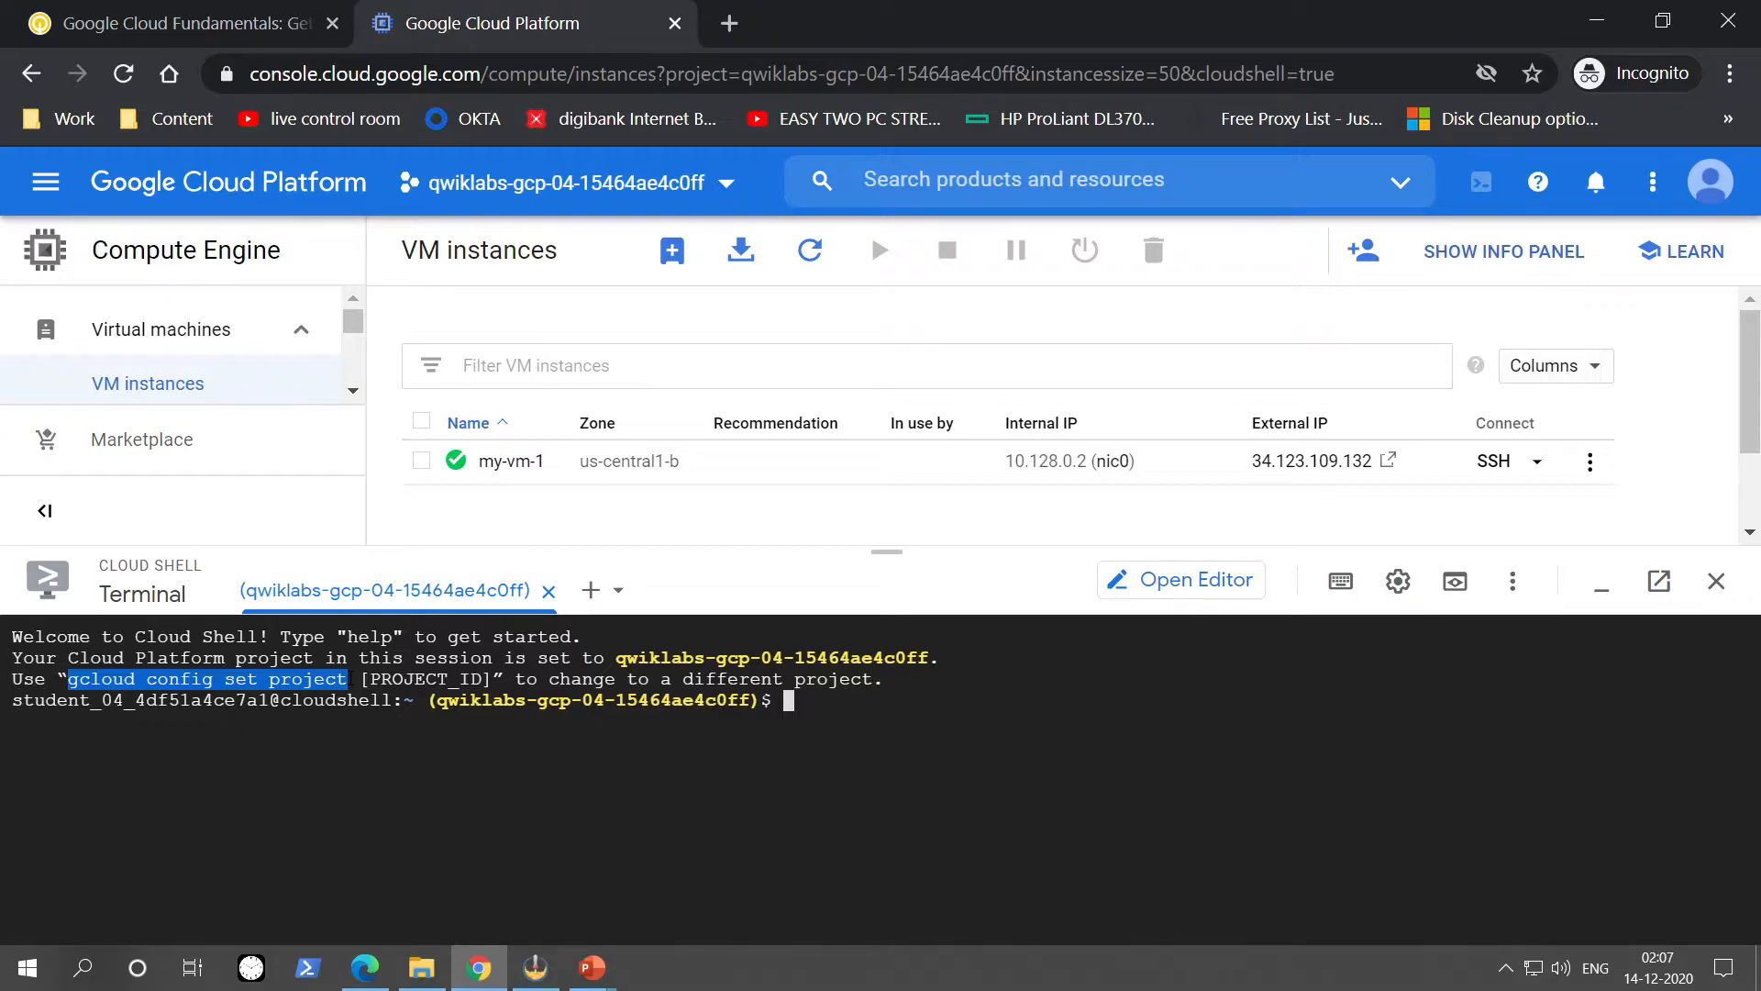
pyautogui.hotkey('ctrl', 'c')
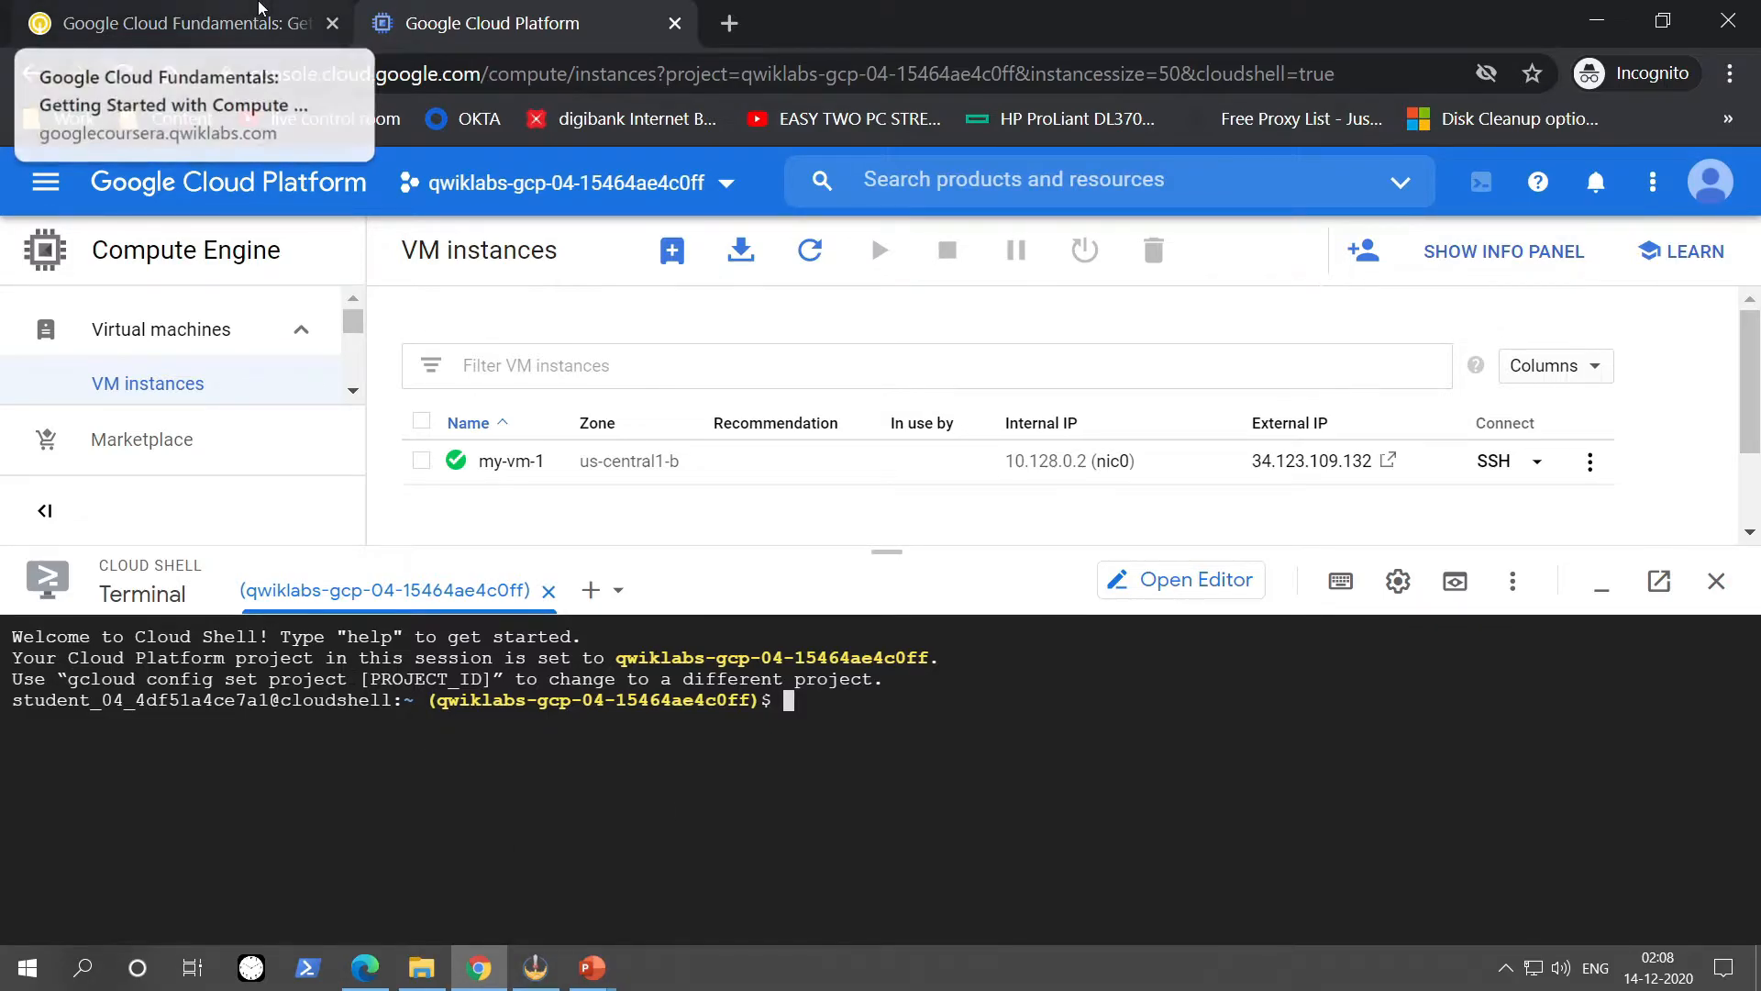
# Copy gcloud compute zones list | grep us-central1 from the lab instructions, run it in Cloud Shell and authorize the API call.
pyautogui.click(261, 9)
pyautogui.scroll(-5, 834, 450)
pyautogui.scroll(-3, 833, 449)
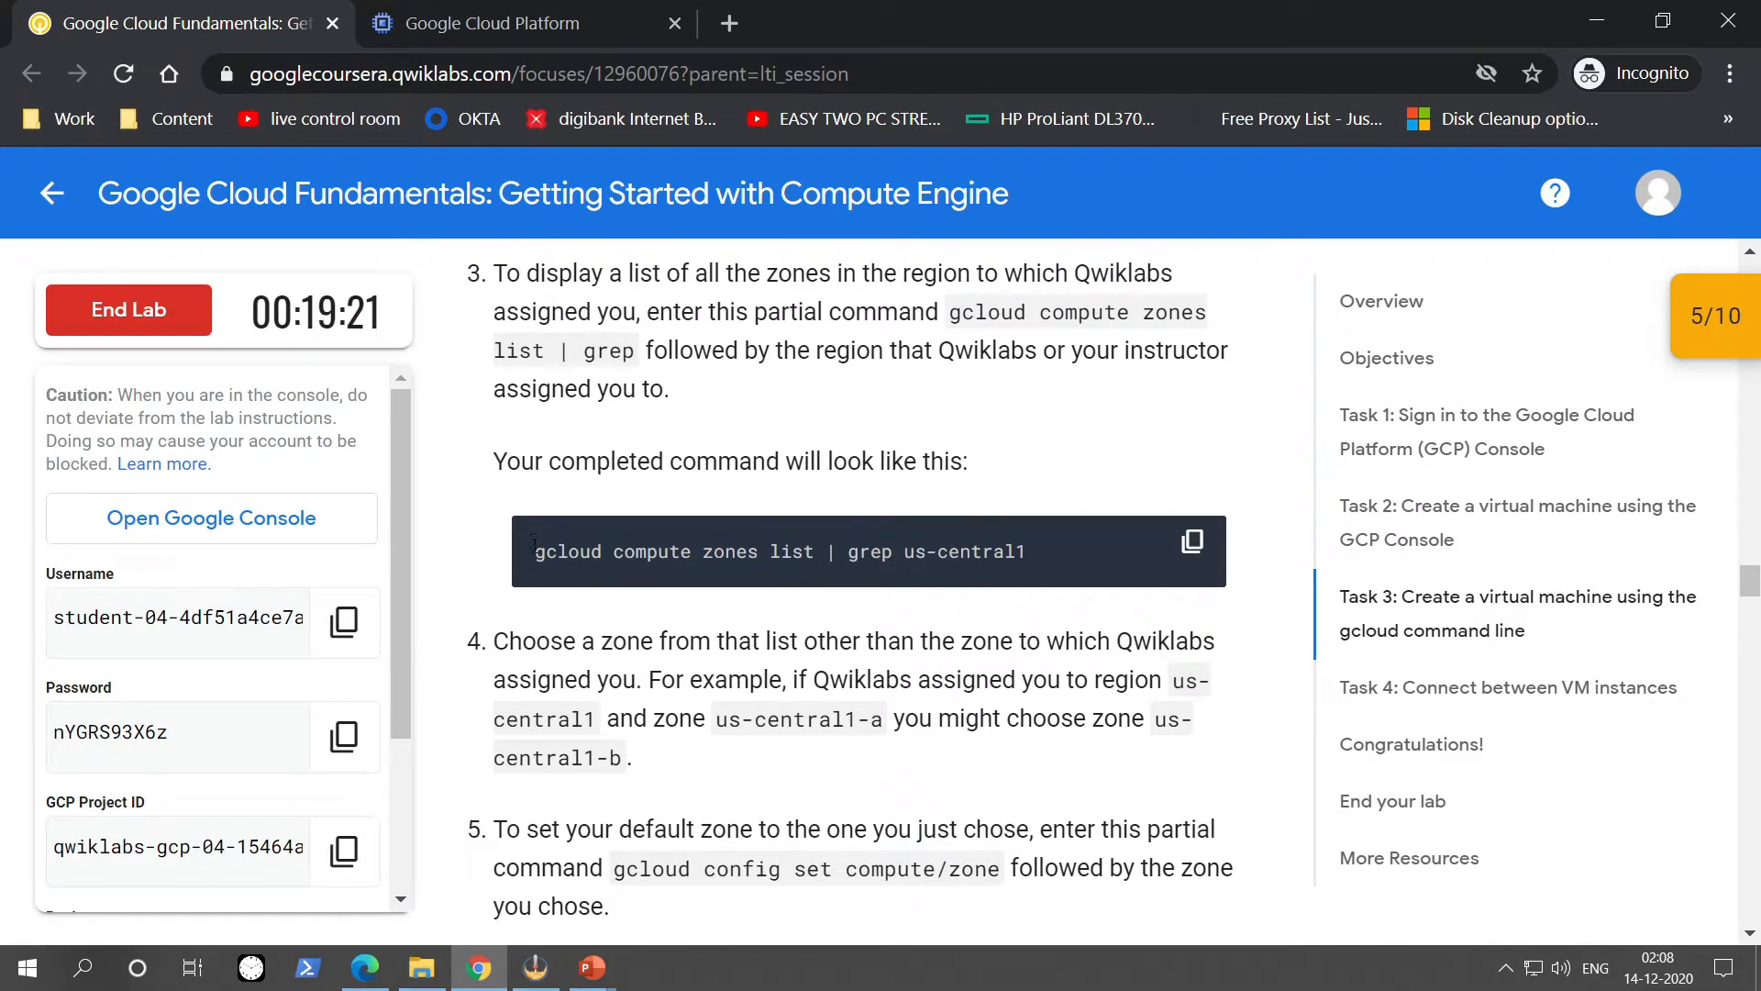
pyautogui.moveTo(535, 548); pyautogui.dragTo(1041, 539)
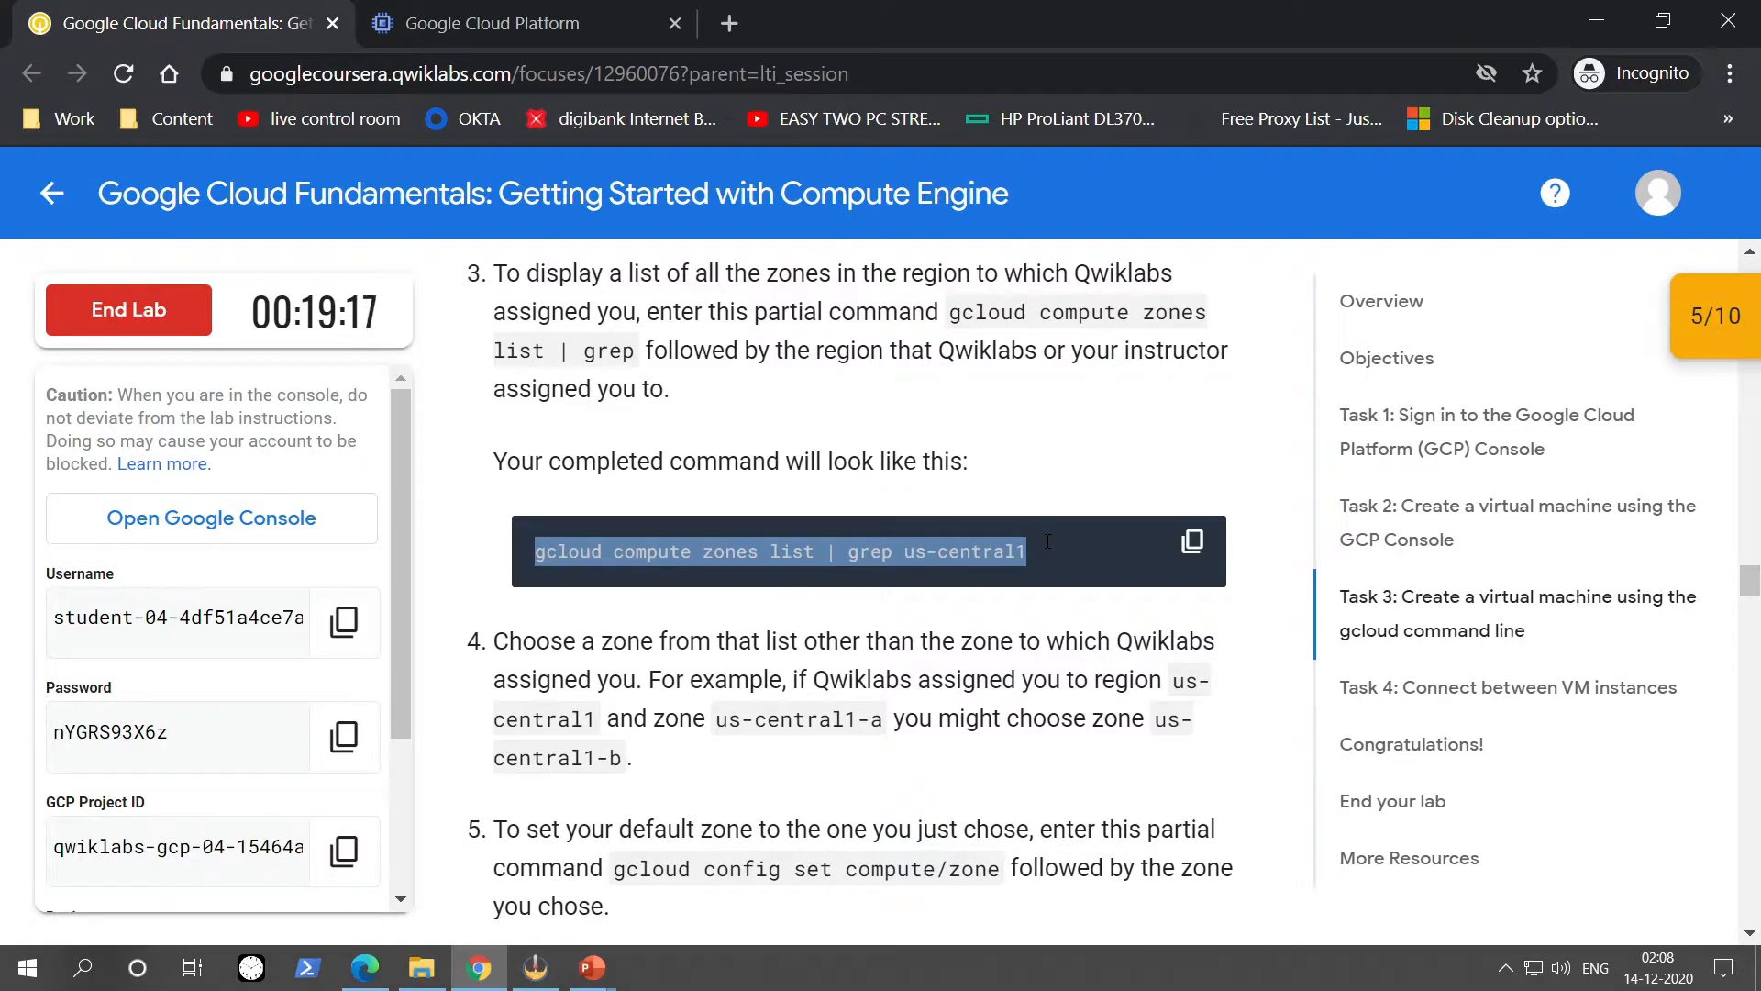
pyautogui.click(550, 23)
pyautogui.hotkey('ctrl', 'v')
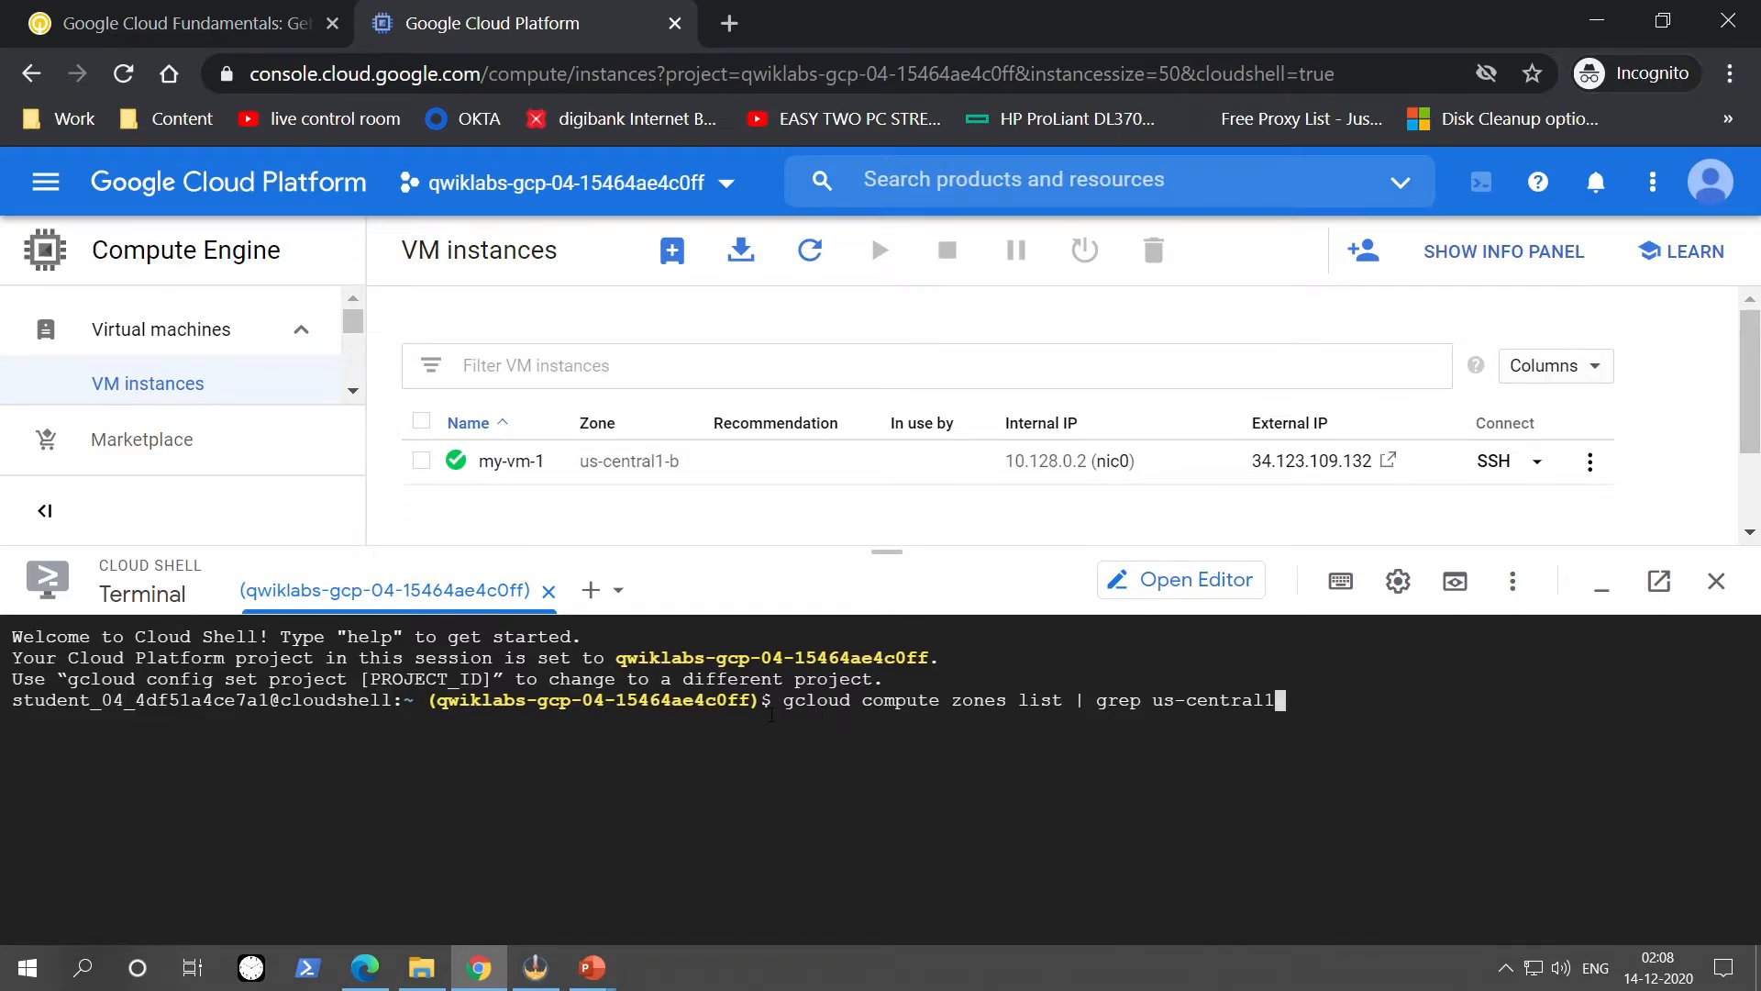
pyautogui.press('Return')
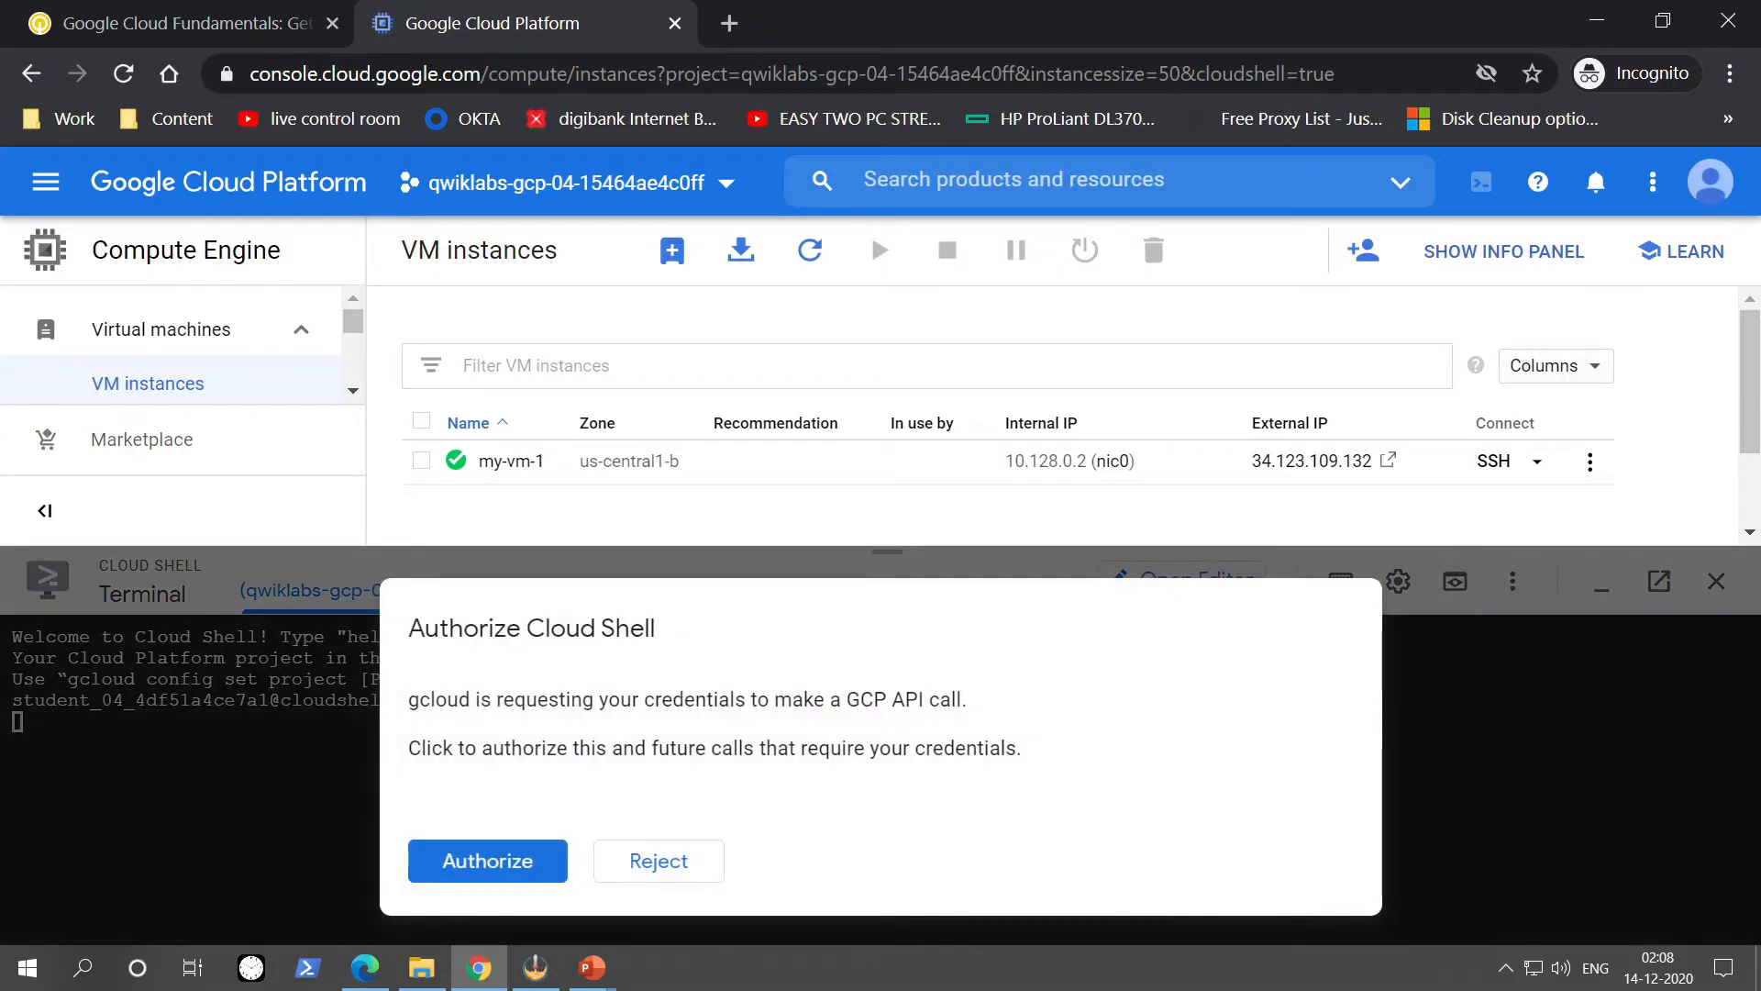
pyautogui.click(487, 857)
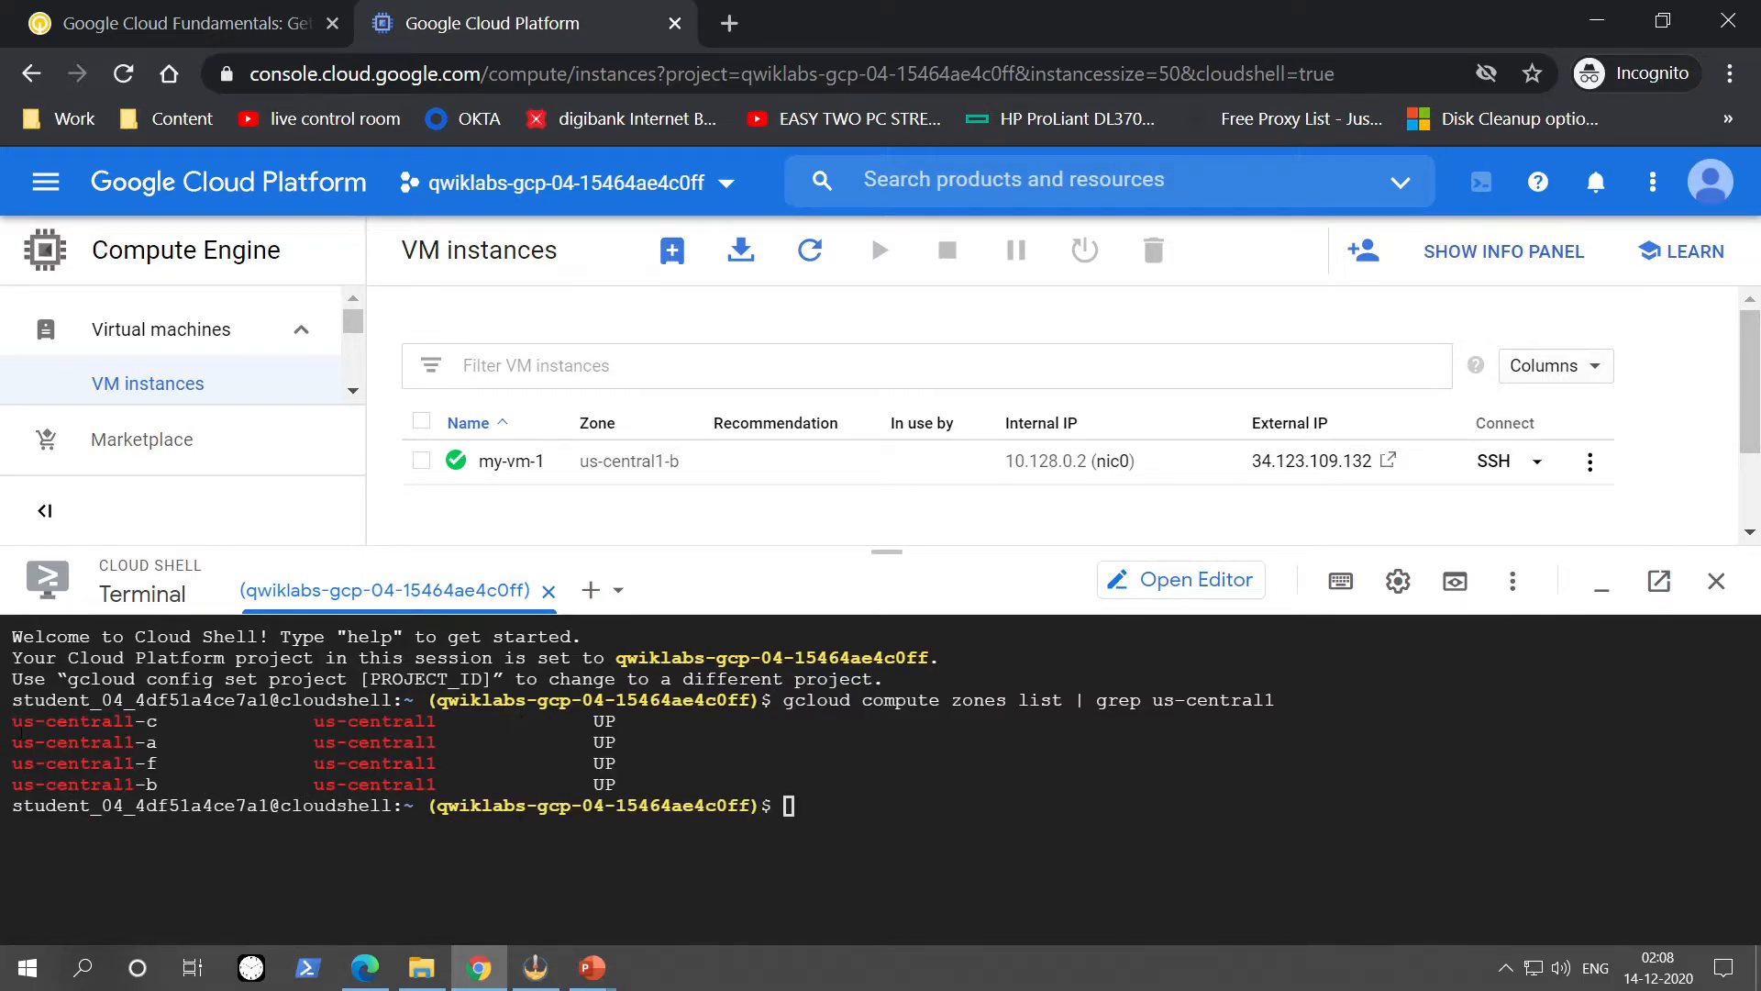
# Compare the zones listed for us-central1 with the zone of my-vm-1, and return to the lab instructions.
pyautogui.moveTo(311, 726); pyautogui.dragTo(440, 725)
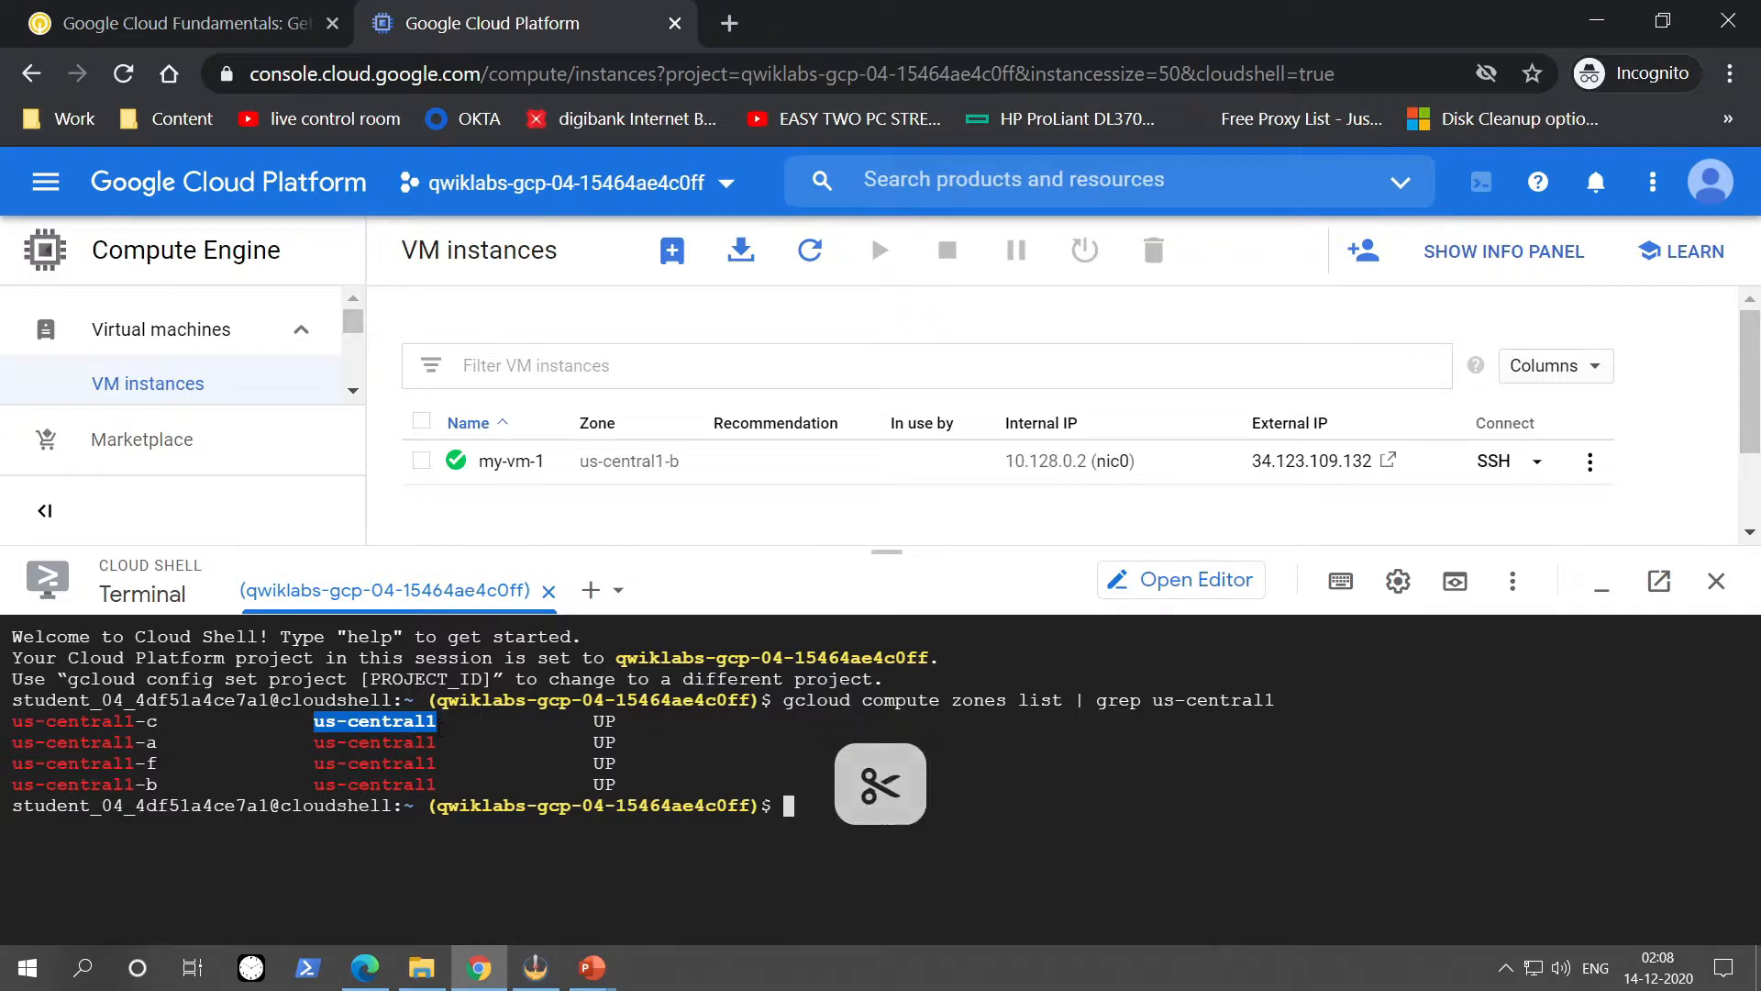
pyautogui.moveTo(13, 721); pyautogui.dragTo(16, 784)
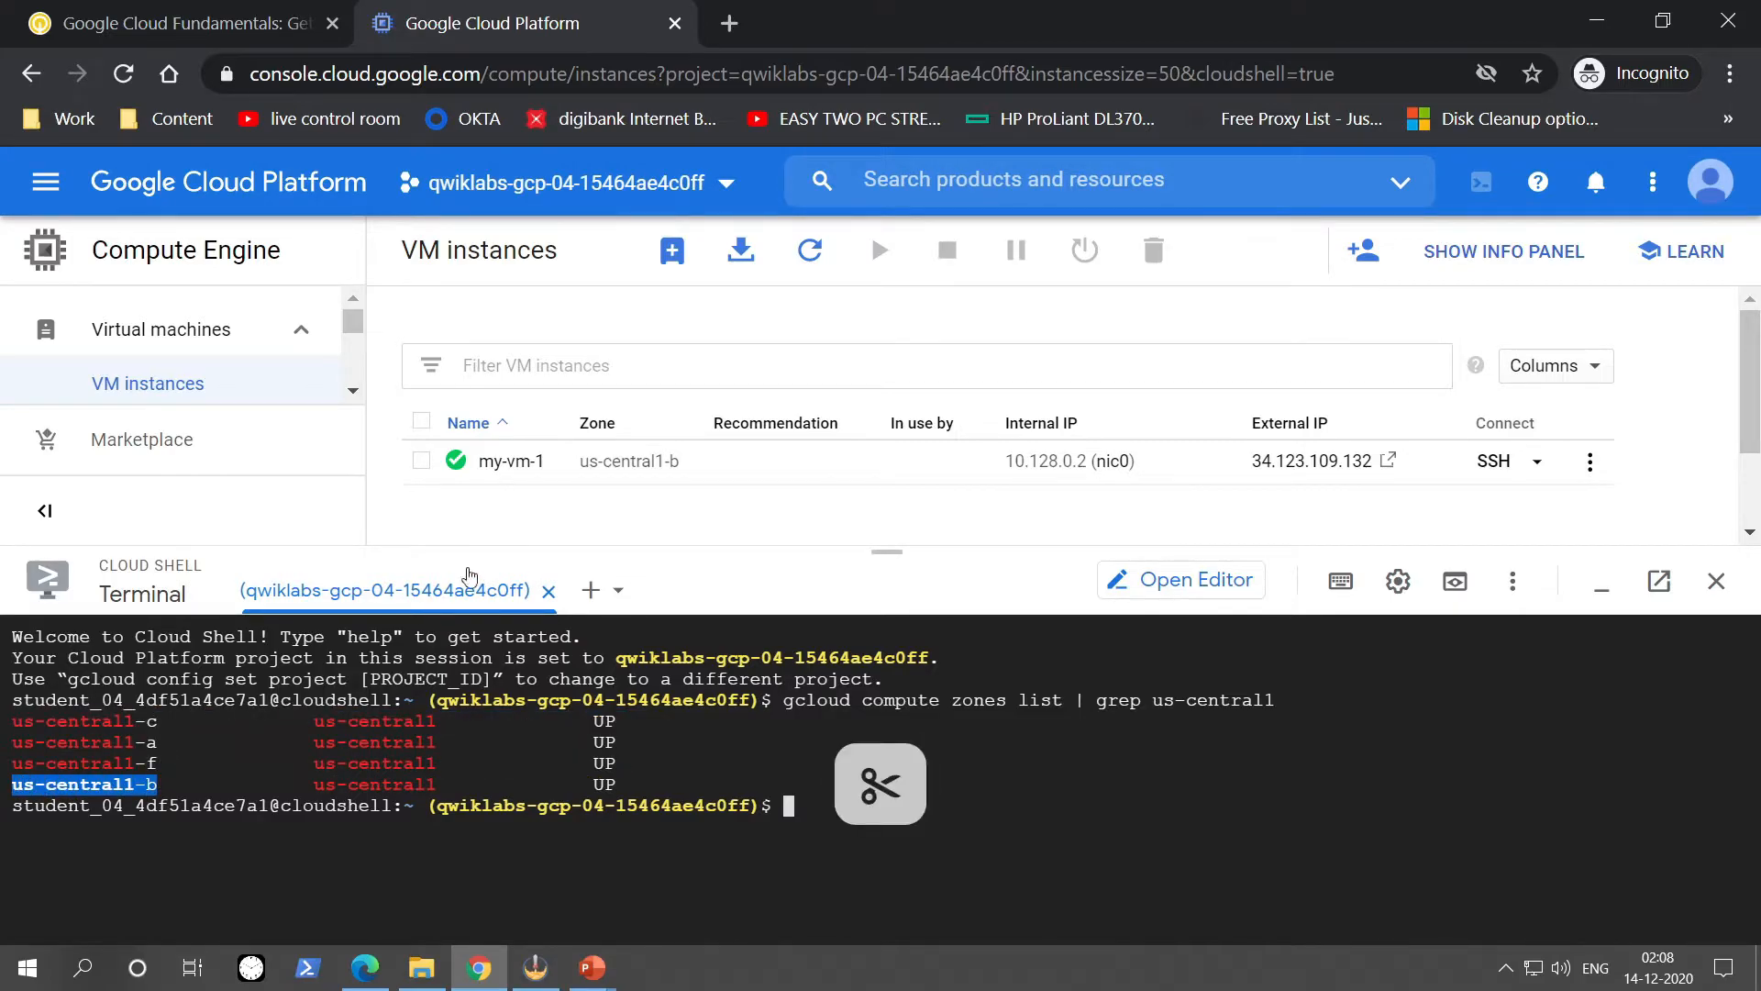
pyautogui.click(638, 463)
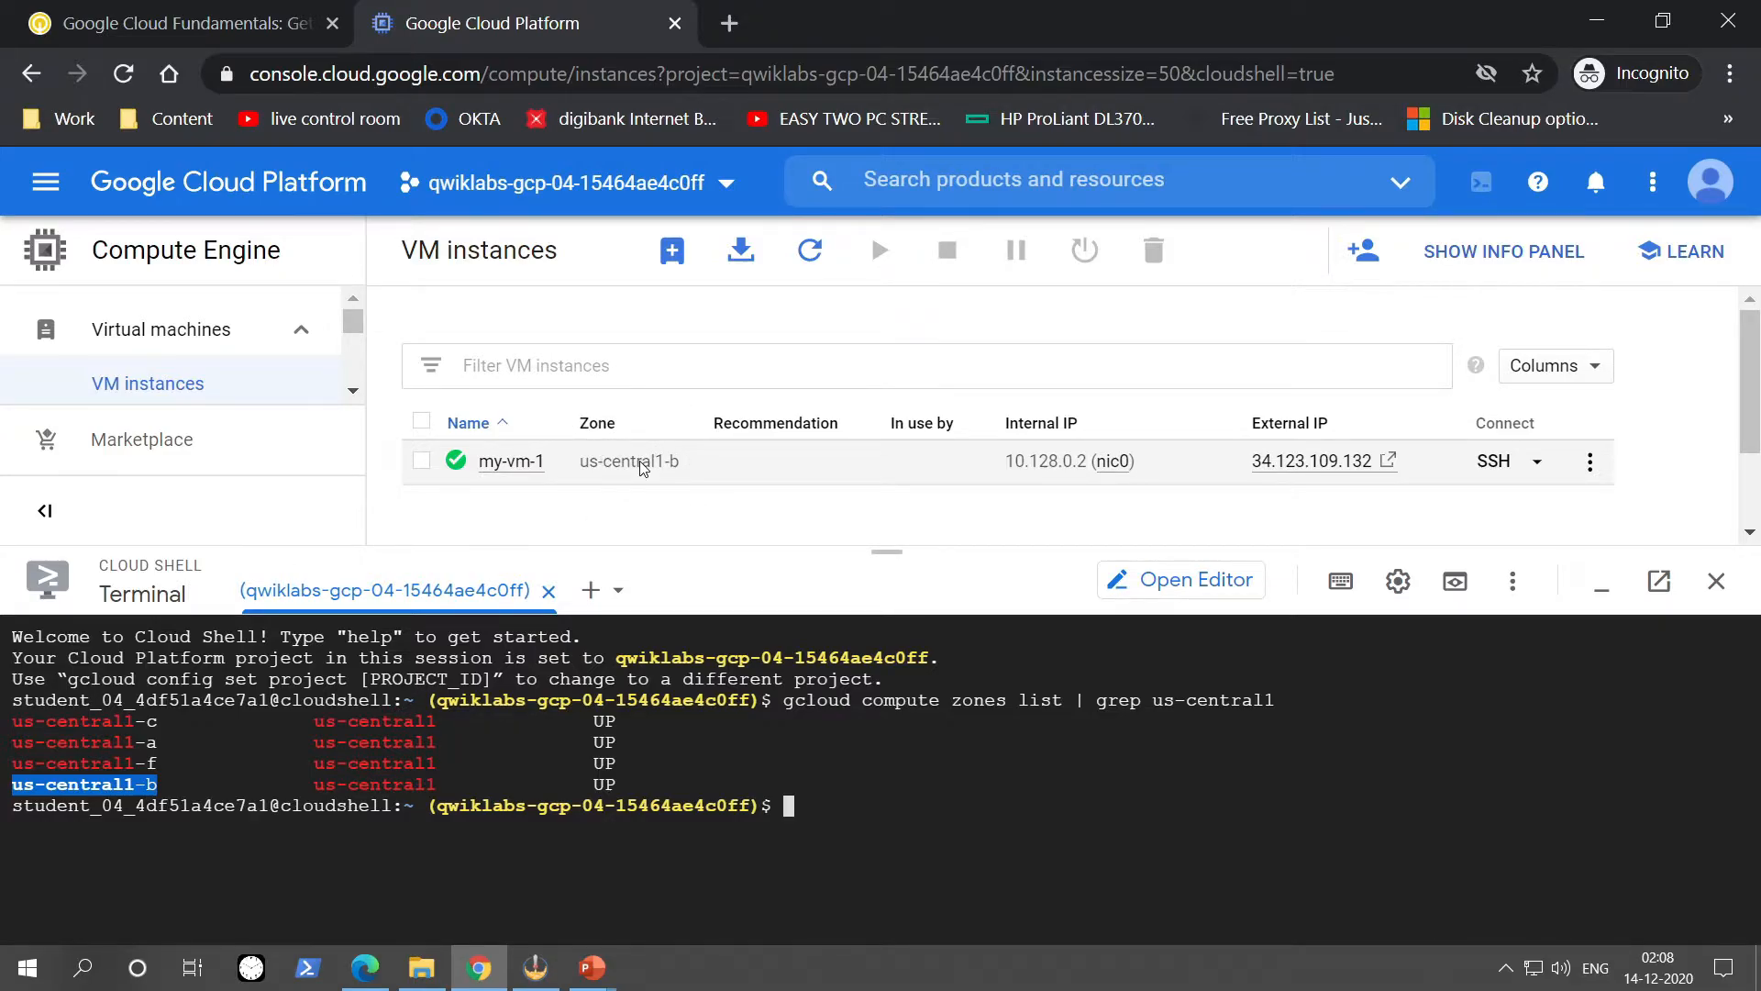
pyautogui.moveTo(157, 785); pyautogui.dragTo(14, 786)
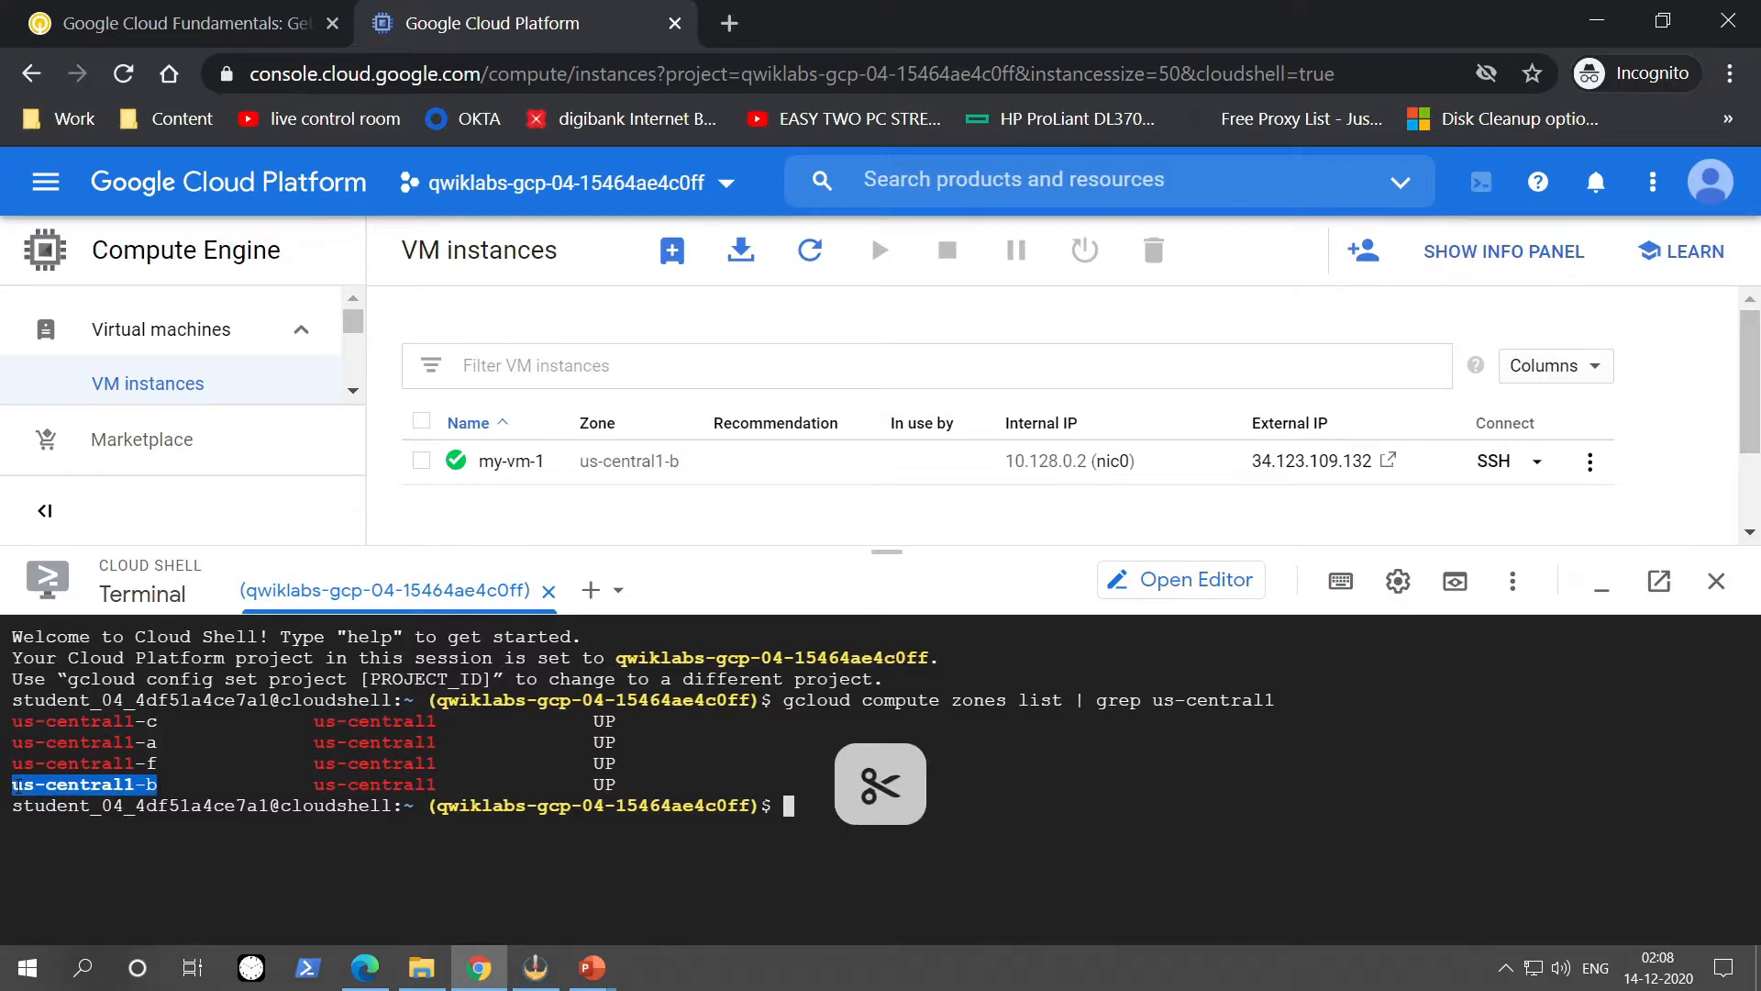
pyautogui.click(227, 8)
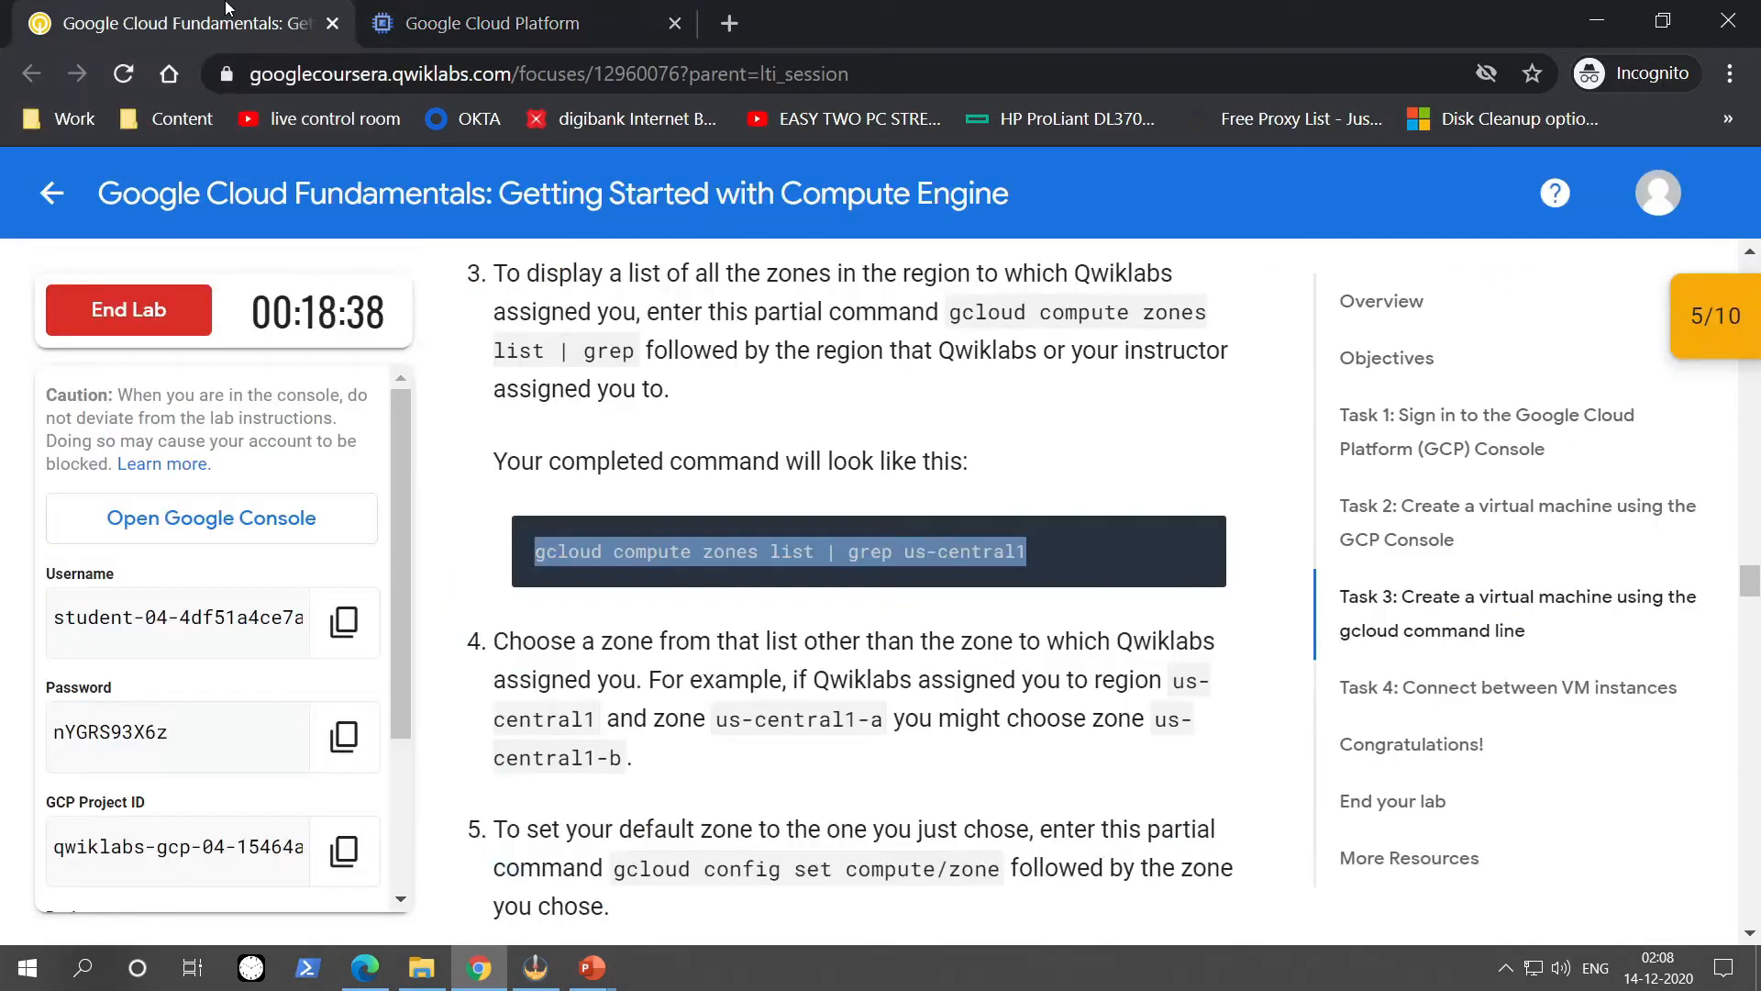
# Review the lab's instruction on choosing a zone, and run its command gcloud config set compute/zone us-central1-b in Cloud Shell.
pyautogui.scroll(-3, 715, 530)
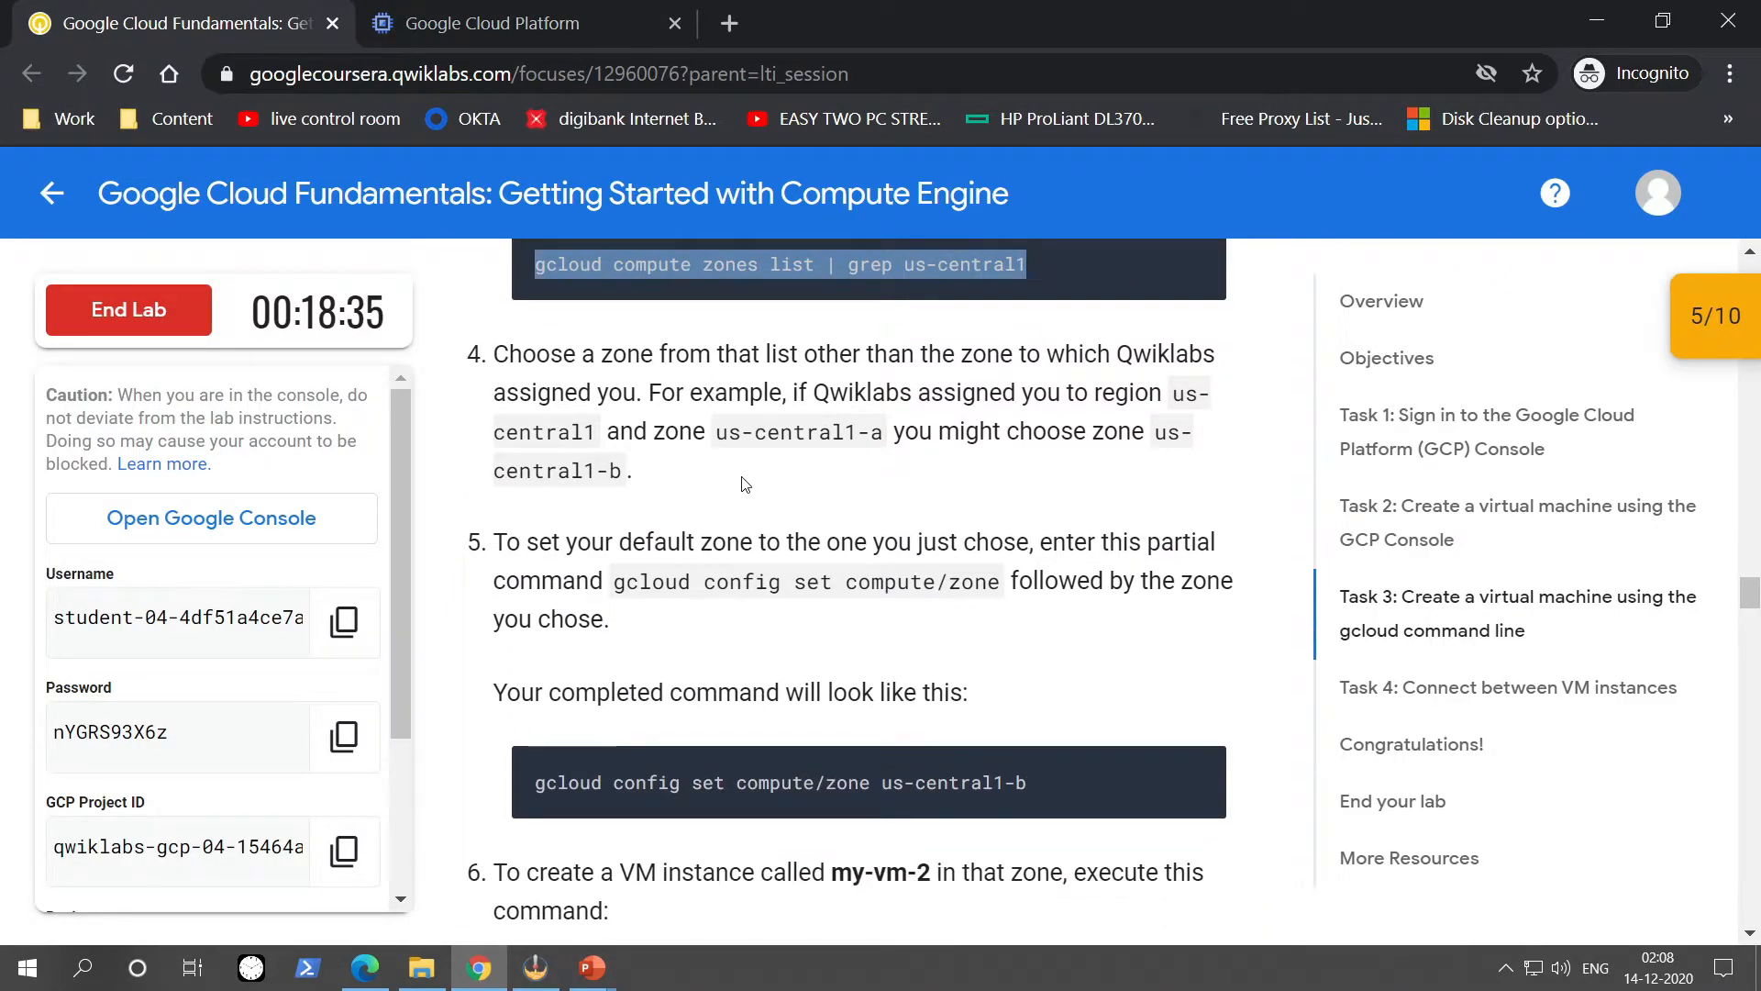
pyautogui.moveTo(712, 353); pyautogui.dragTo(1169, 353)
pyautogui.moveTo(648, 392); pyautogui.dragTo(1177, 385)
pyautogui.moveTo(610, 433); pyautogui.dragTo(1161, 427)
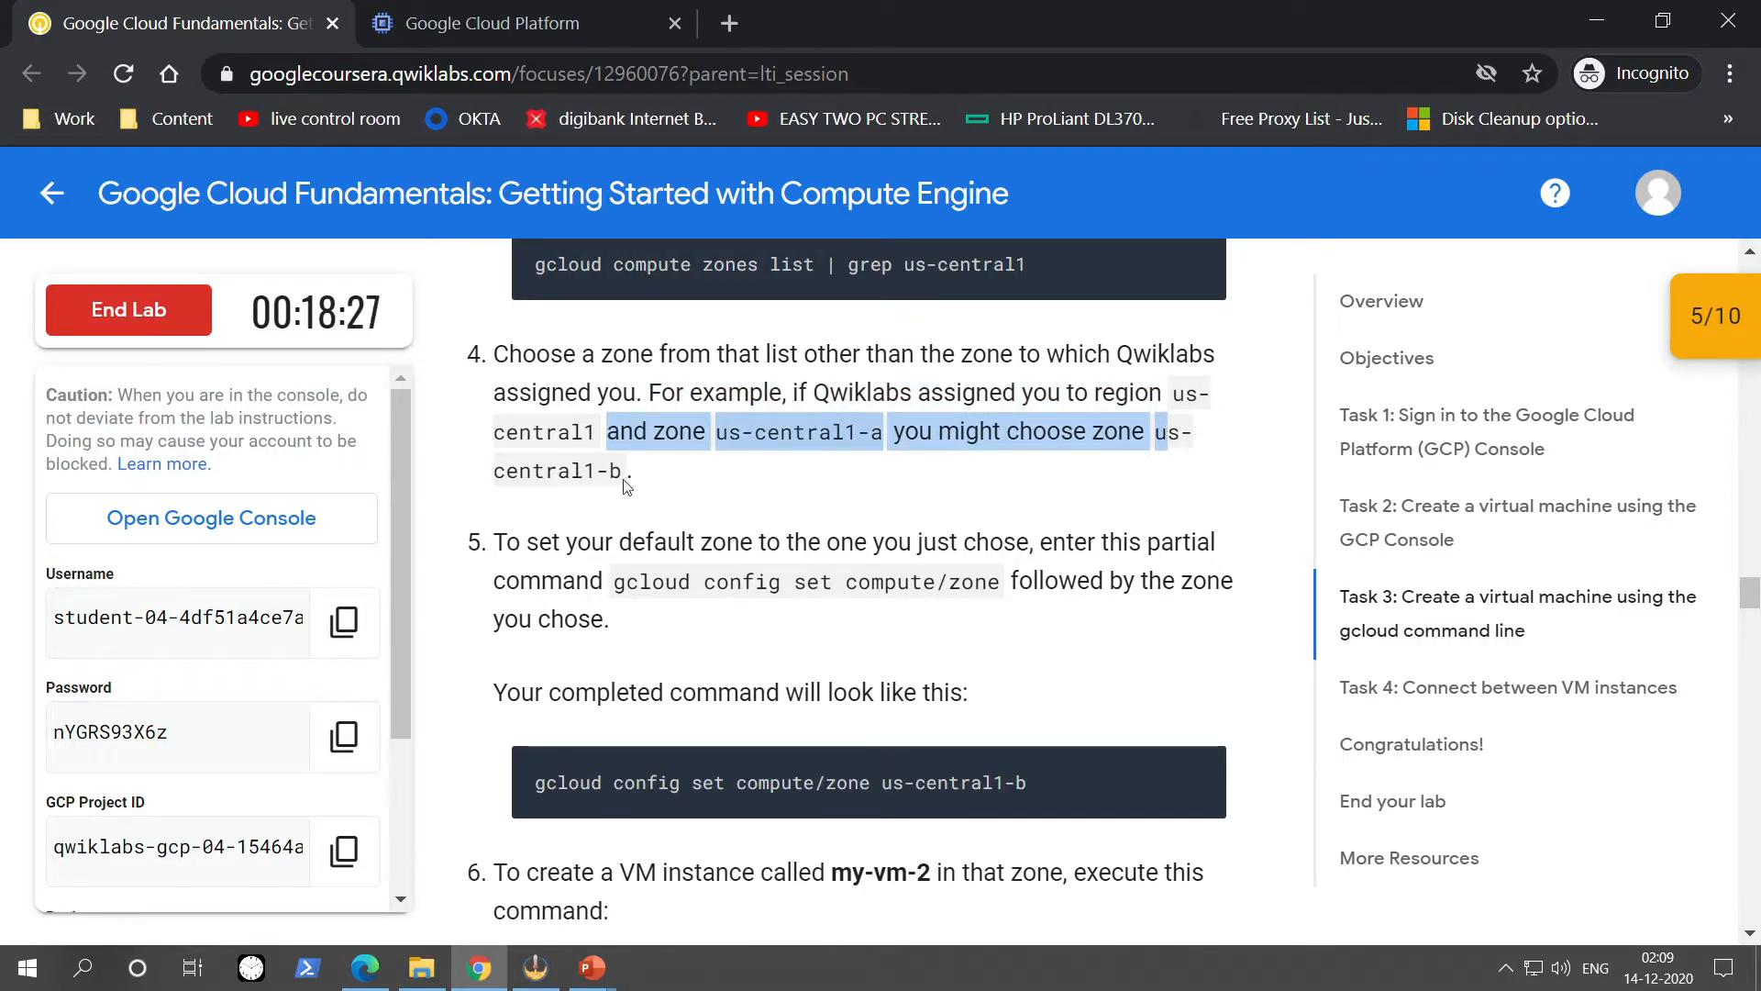
pyautogui.click(703, 542)
pyautogui.scroll(-2, 702, 541)
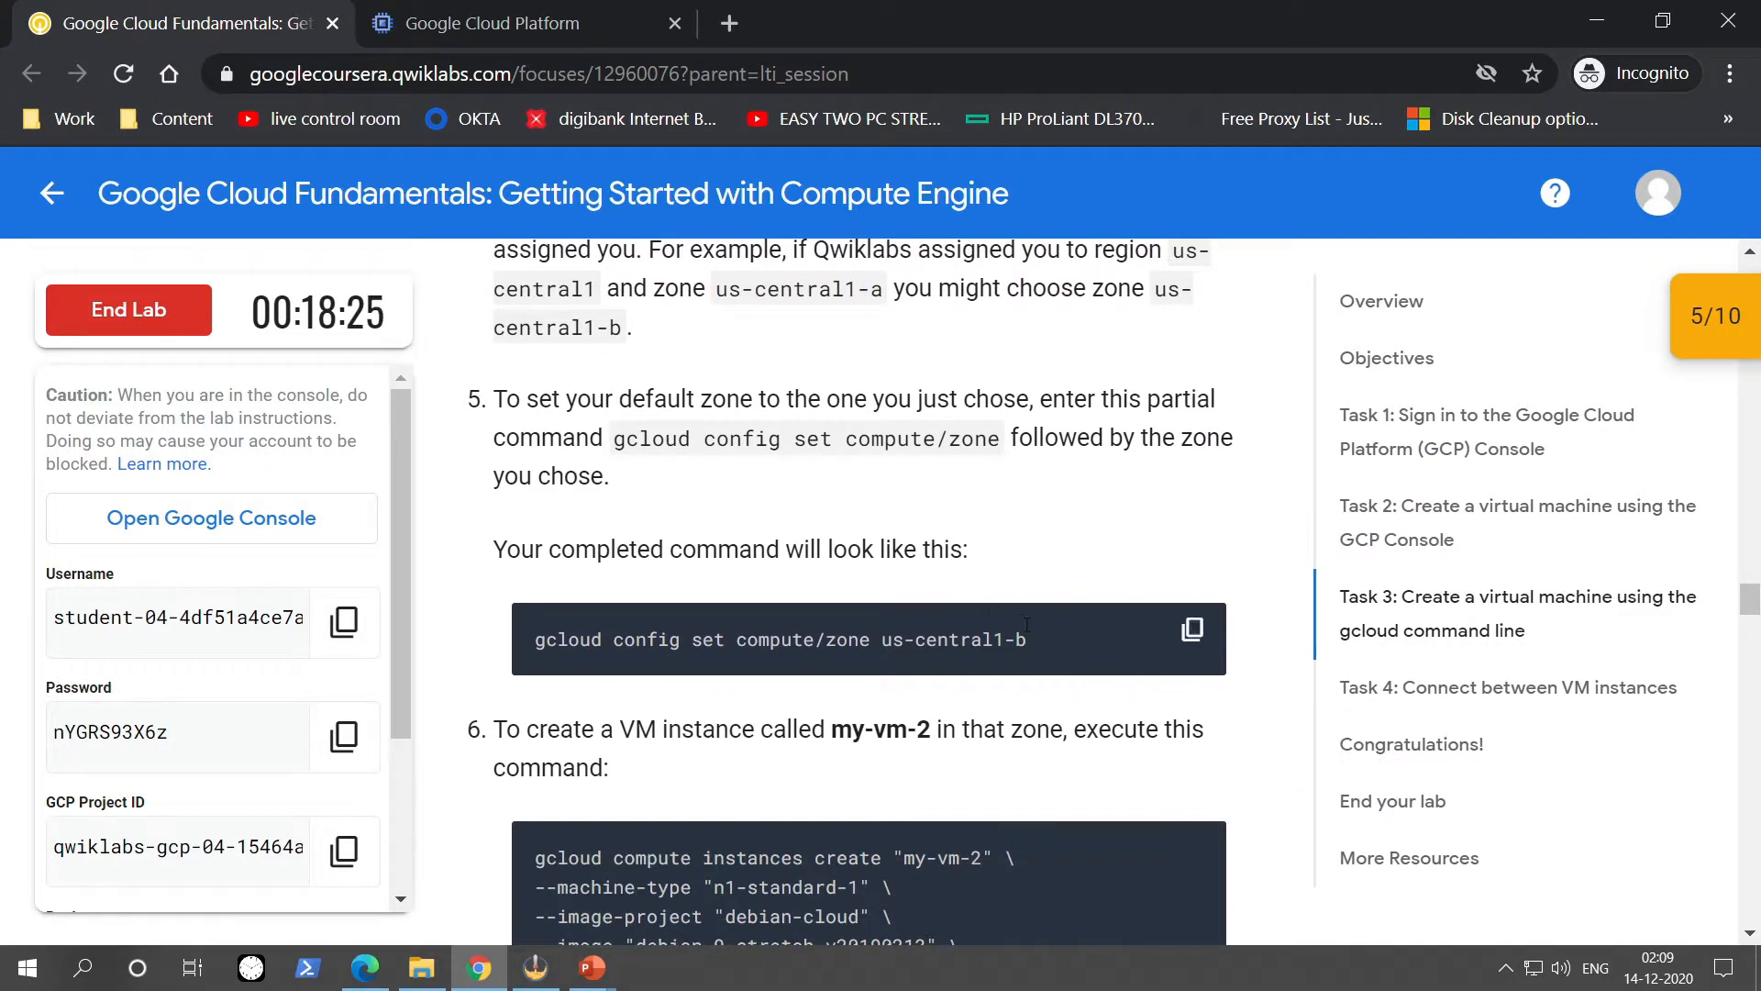
pyautogui.moveTo(1041, 636); pyautogui.dragTo(540, 657)
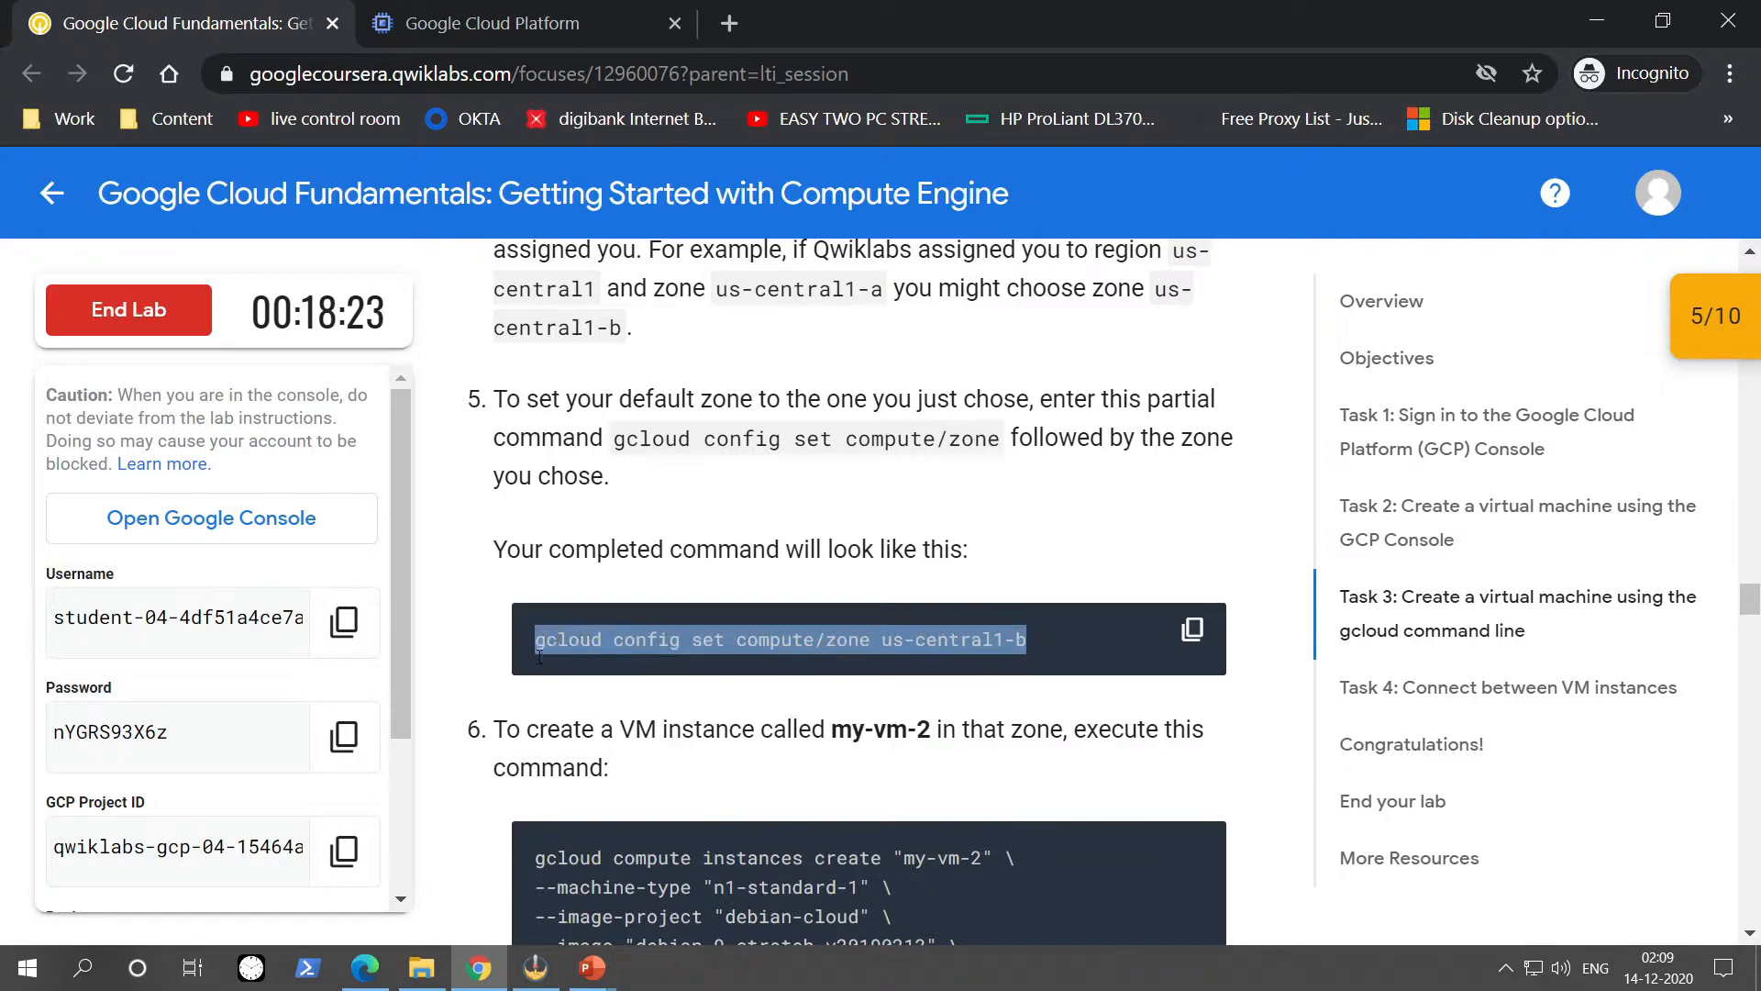
pyautogui.hotkey('ctrl', 'Tab')
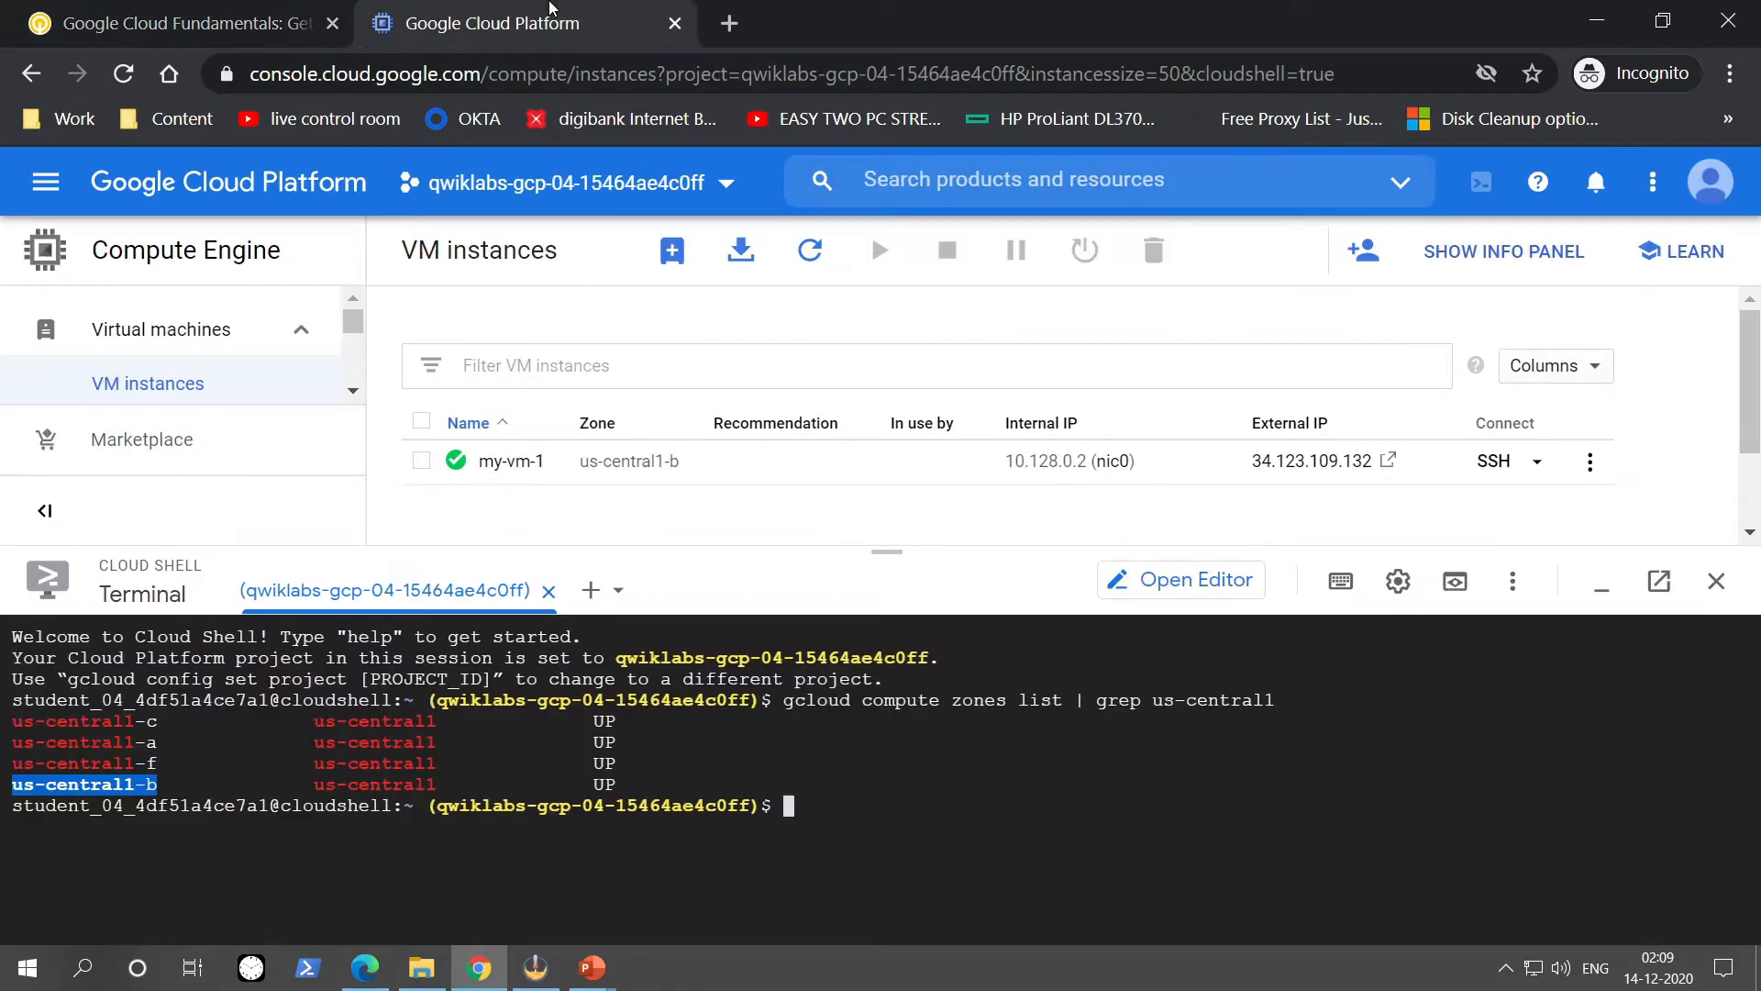
pyautogui.hotkey('ctrl', 'v')
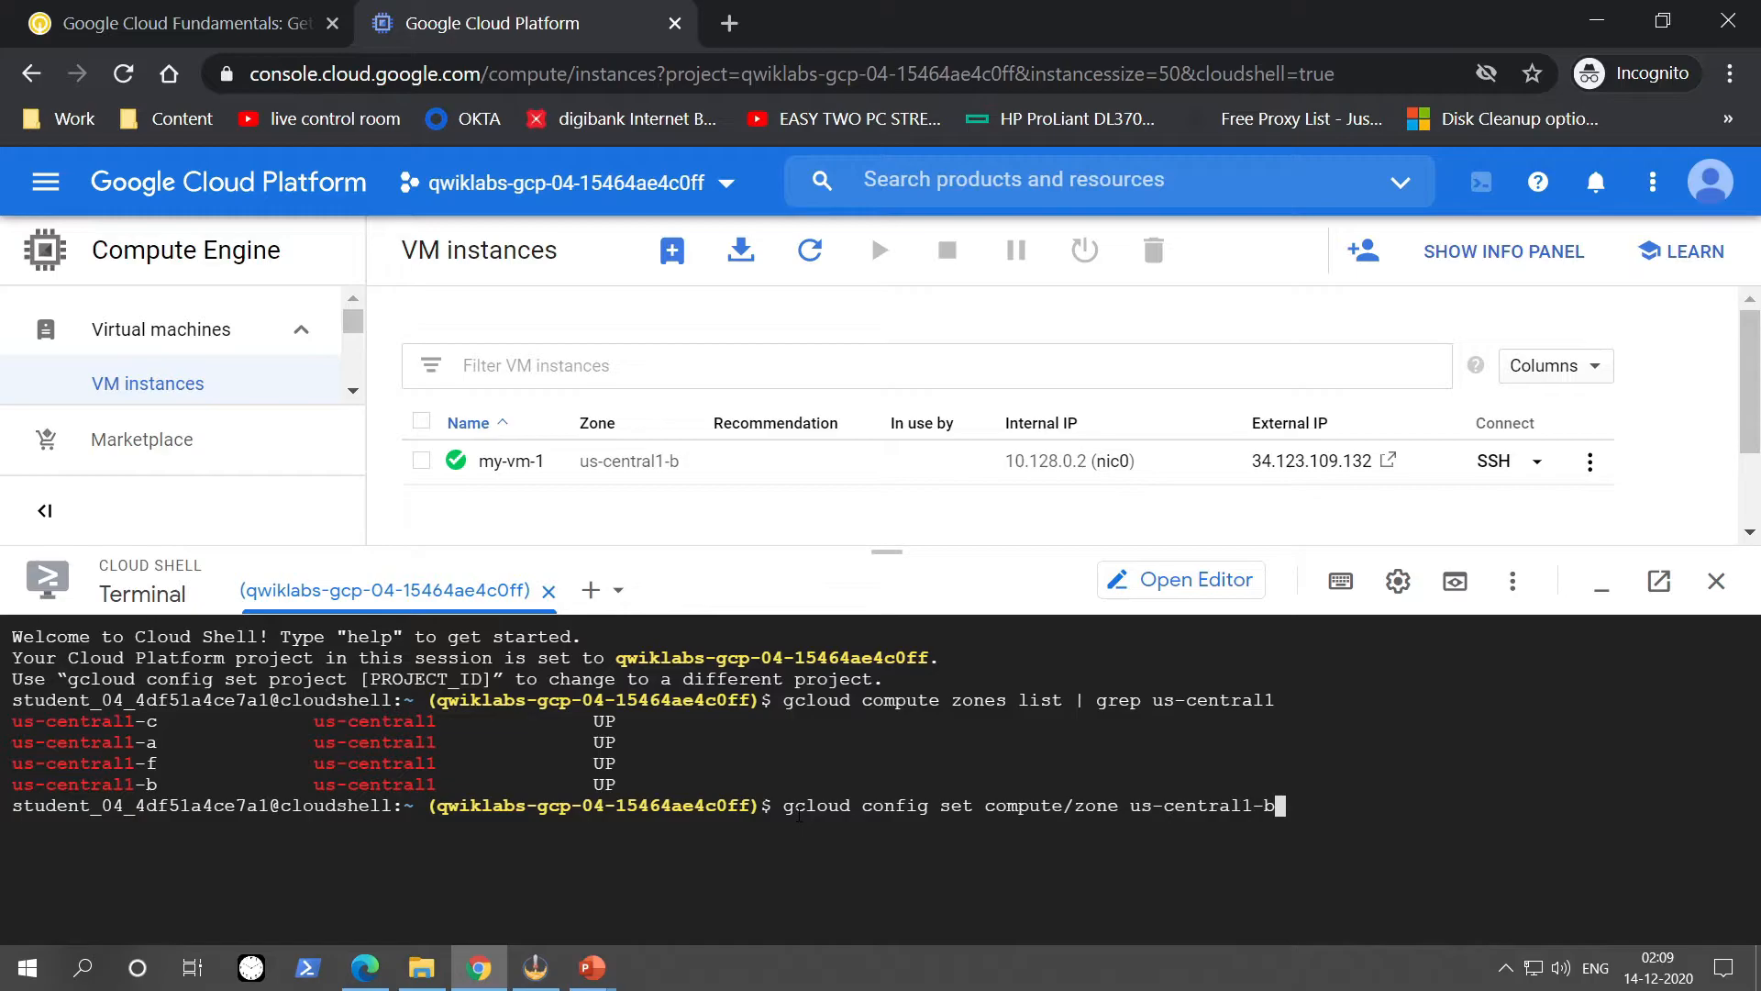
pyautogui.press('Return')
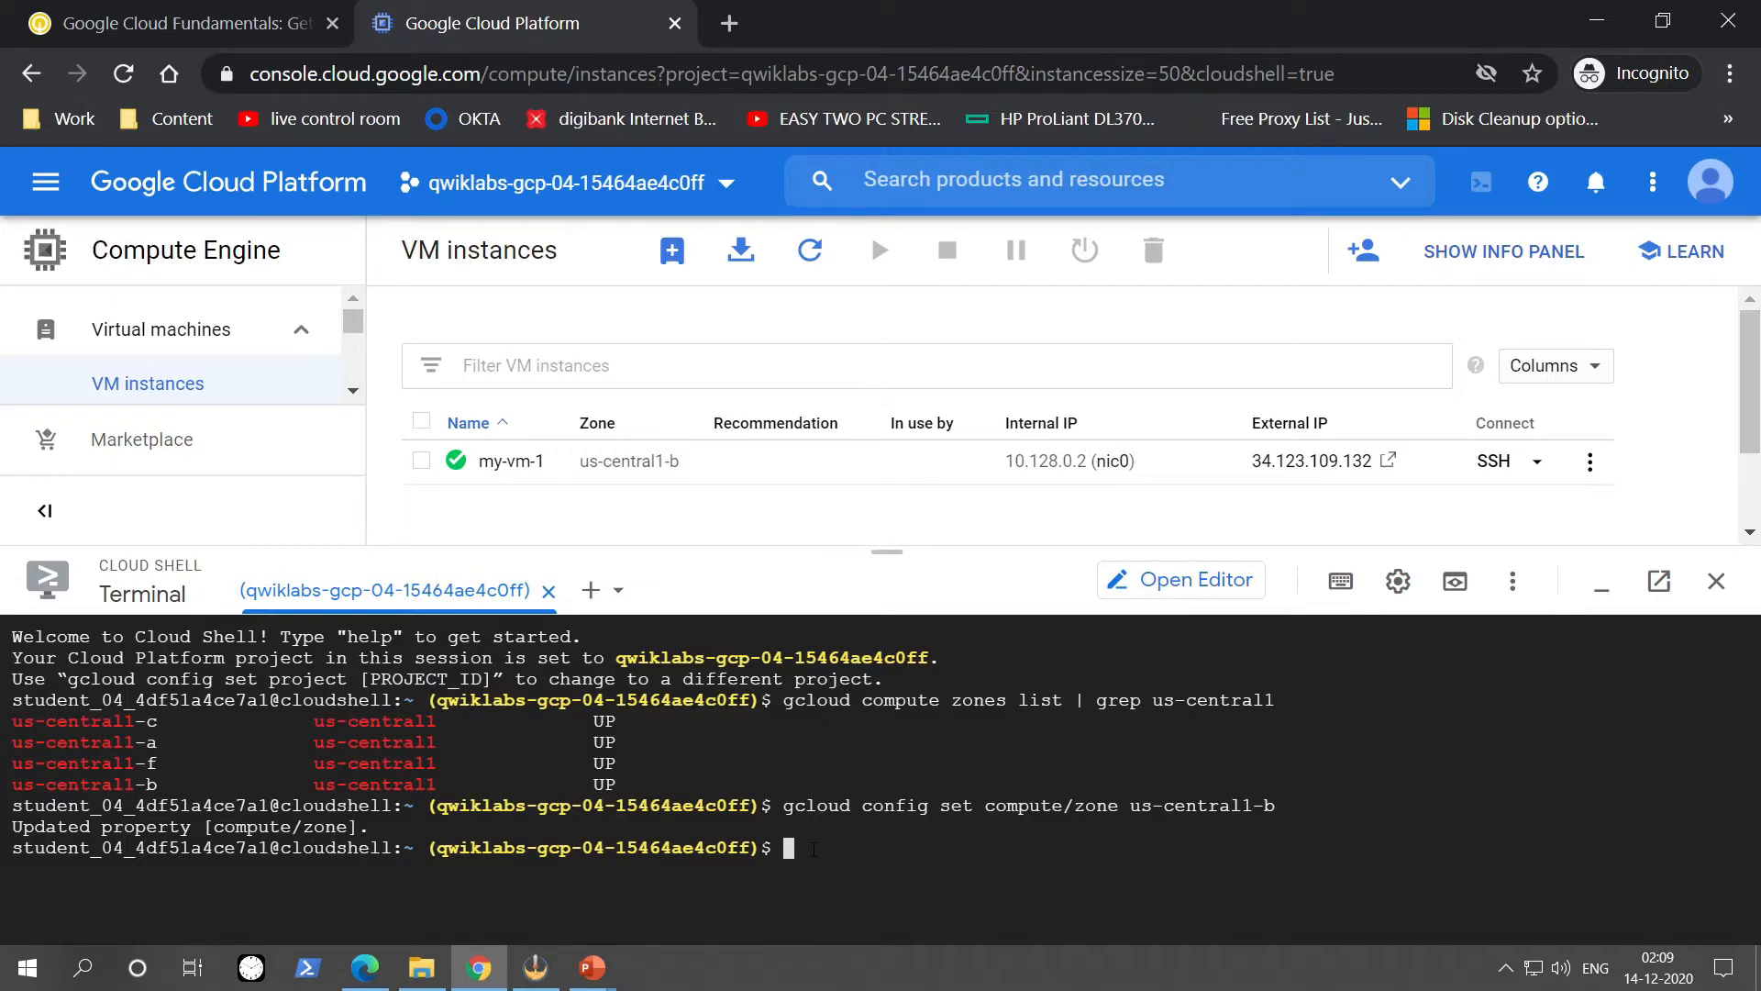
pyautogui.moveTo(1130, 806); pyautogui.dragTo(1284, 807)
# Copy the lab's multi-line gcloud compute instances create "my-vm-2" command into a new, maximized Notepad document.
pyautogui.click(233, 7)
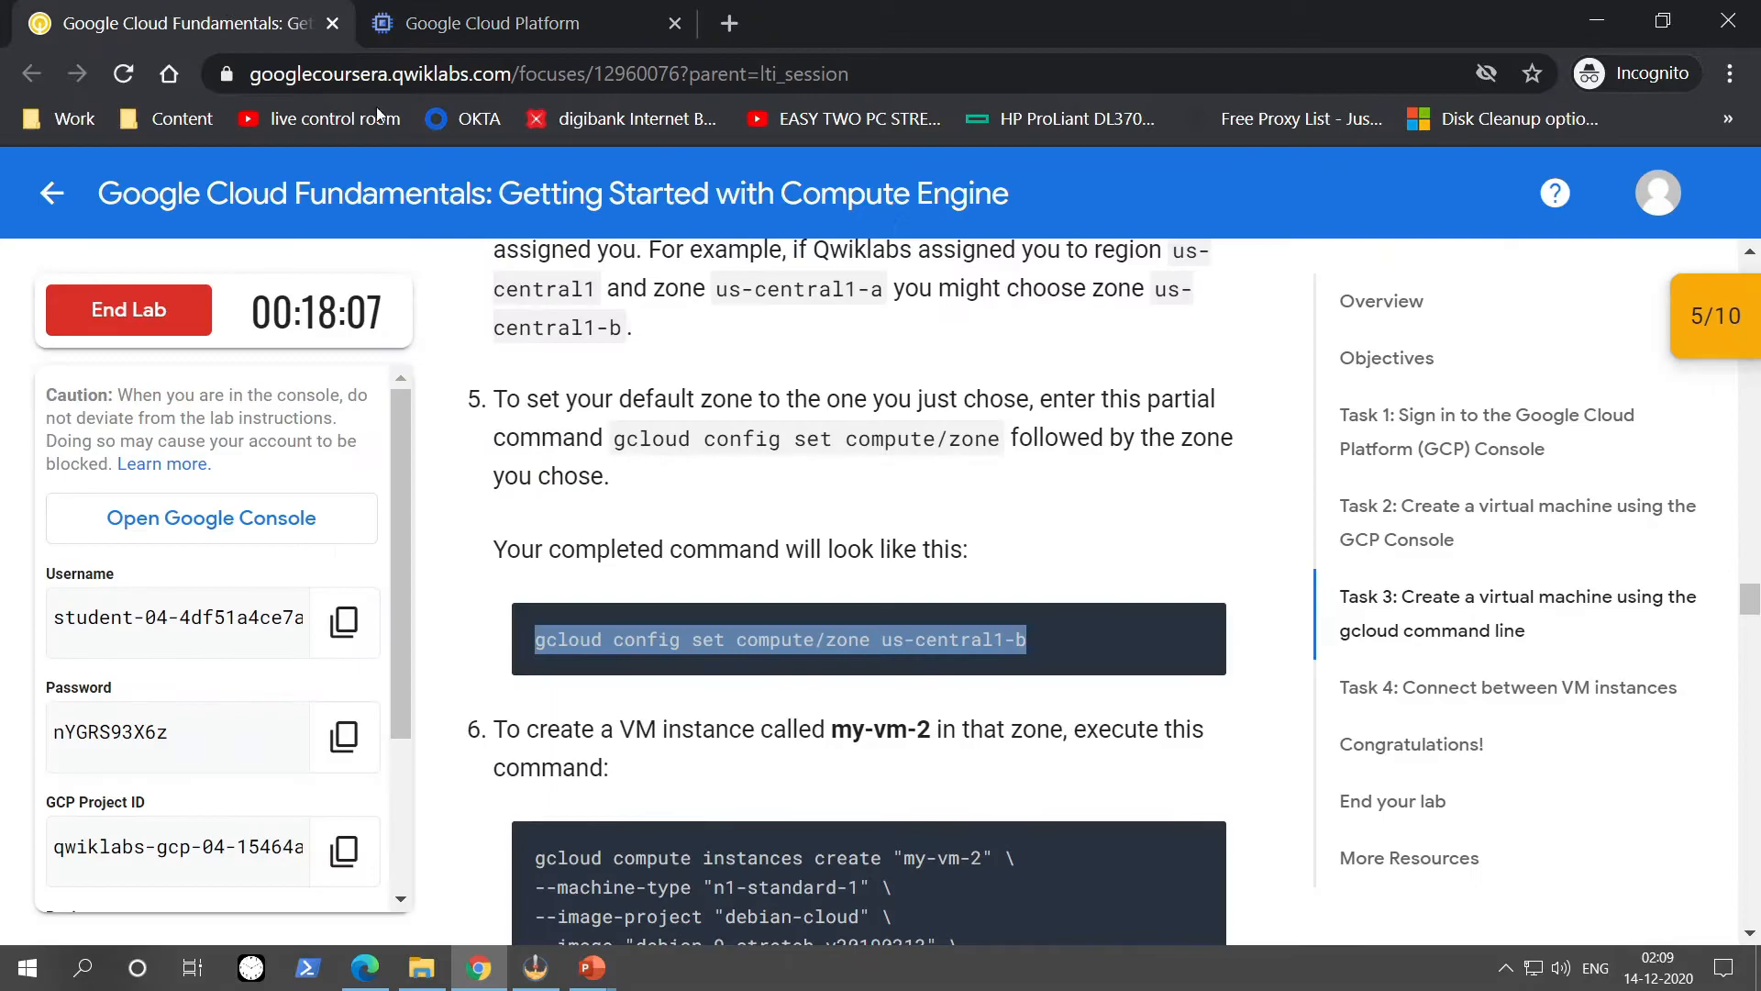
pyautogui.scroll(-3, 449, 543)
pyautogui.moveTo(530, 564); pyautogui.dragTo(759, 691)
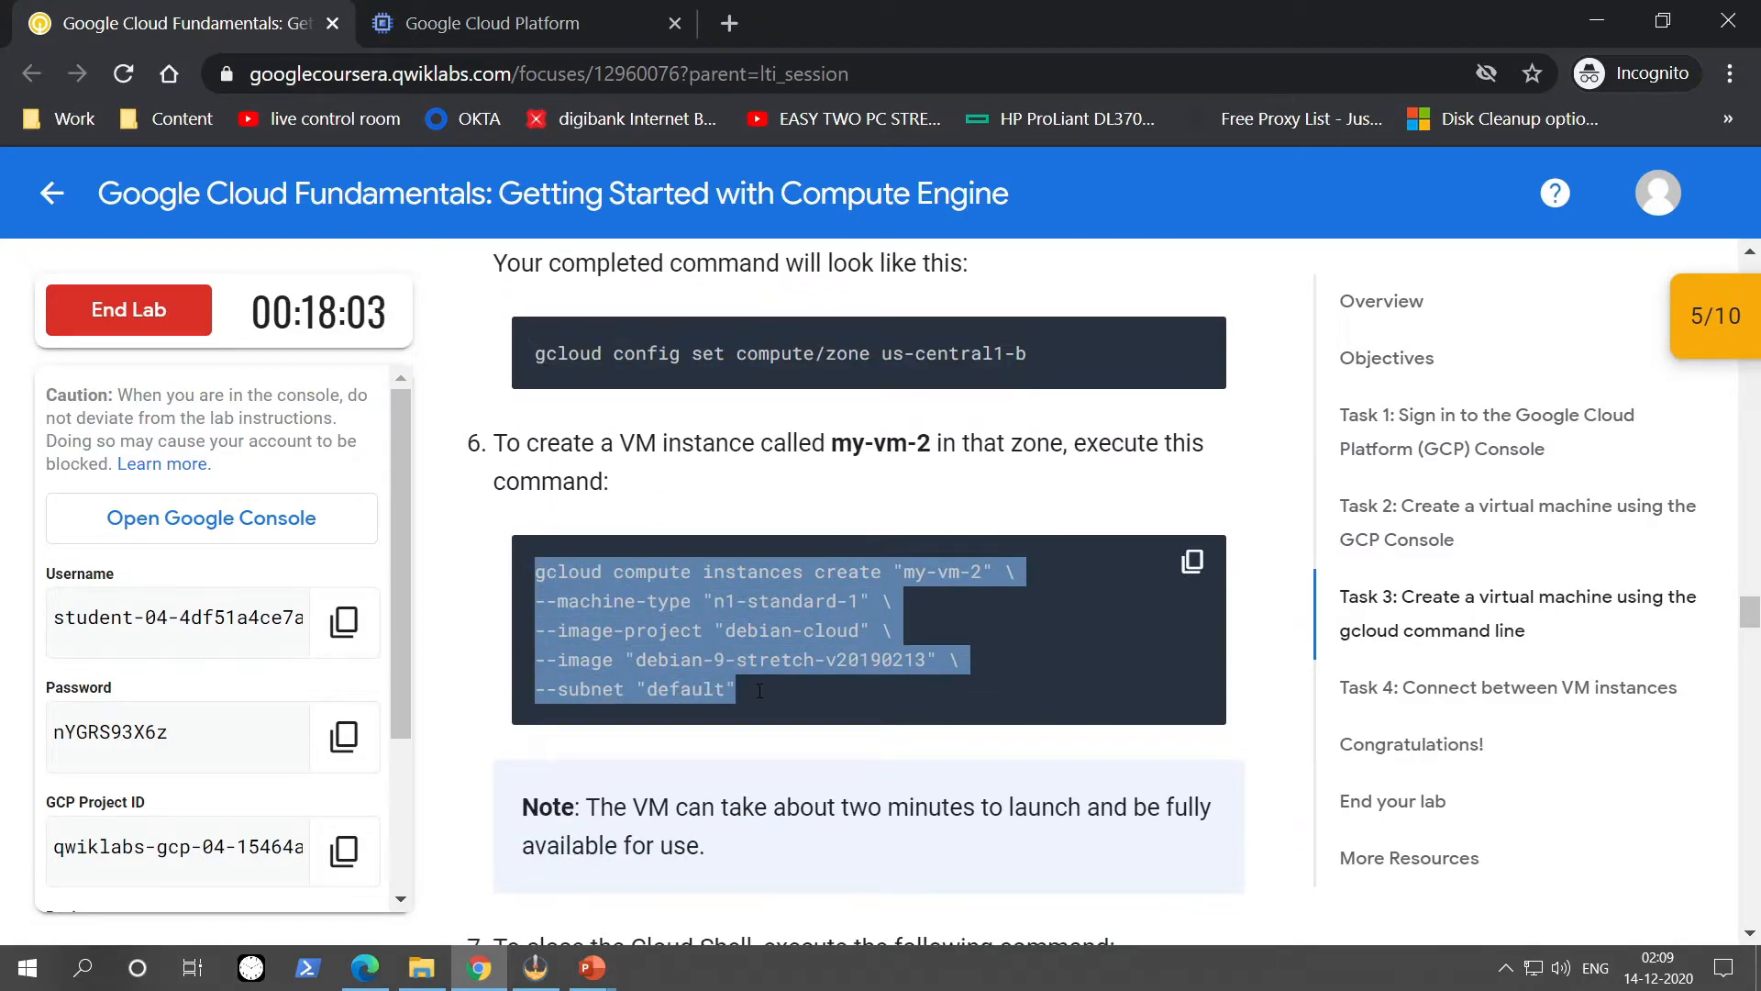
pyautogui.click(519, 7)
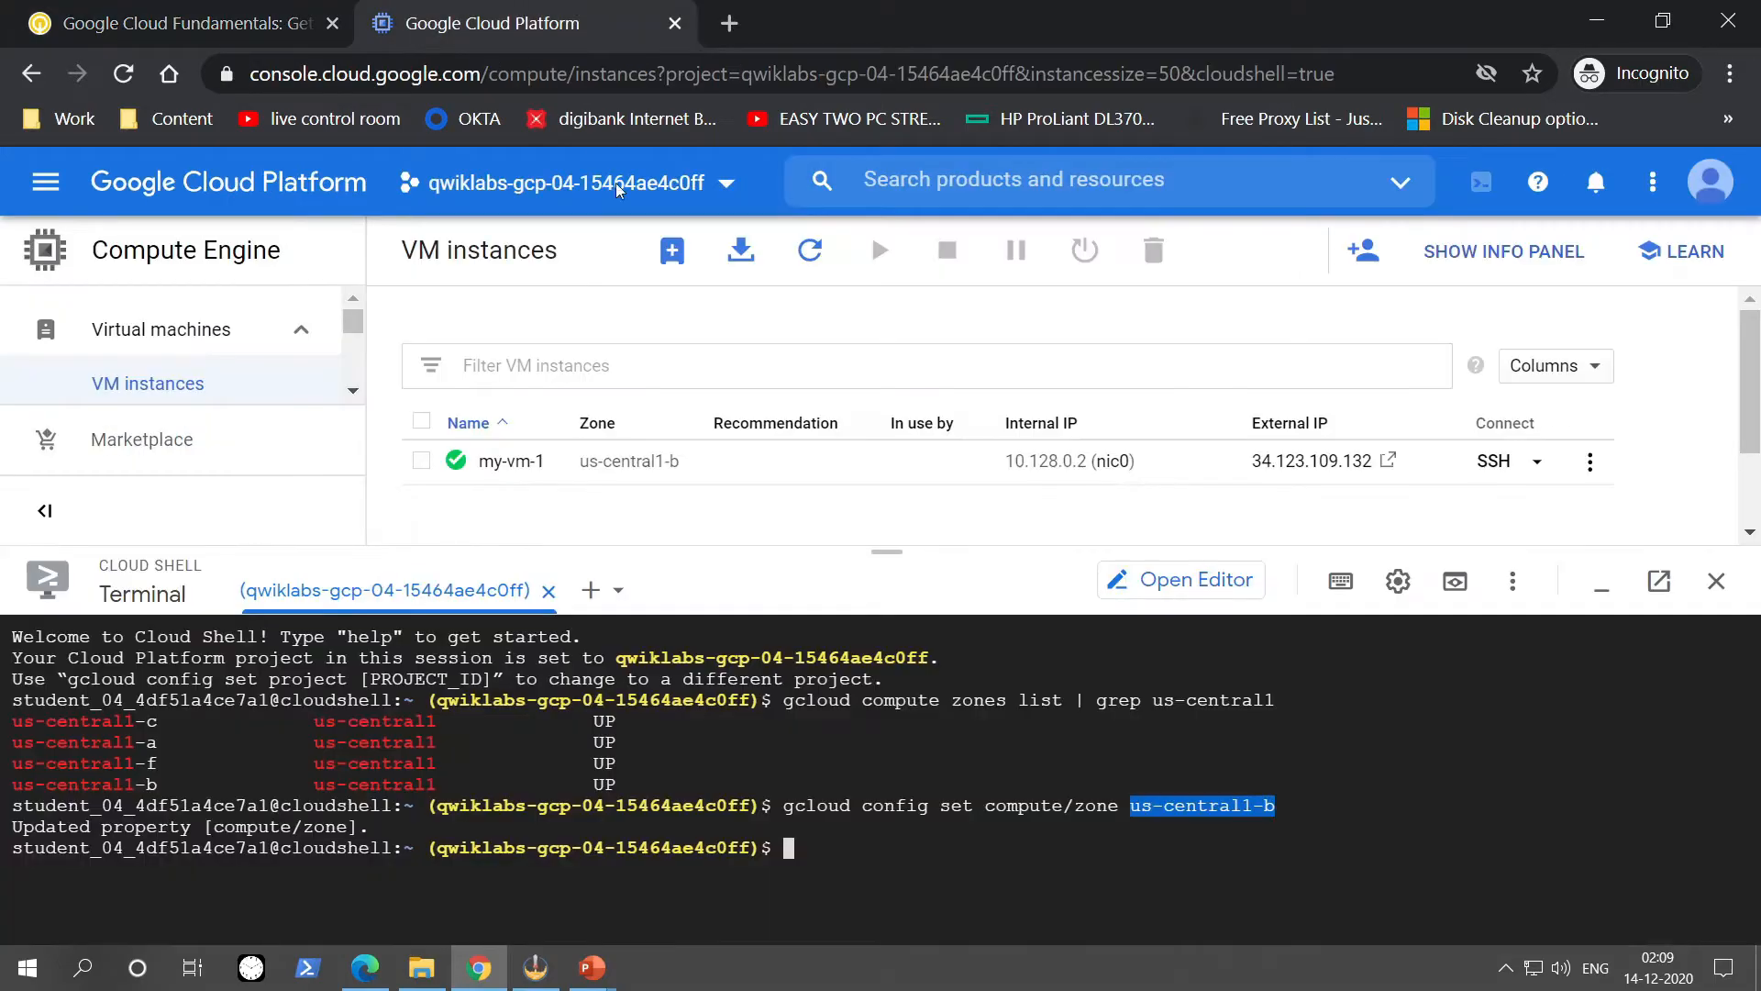
pyautogui.press('super+r')
pyautogui.write('notepad')
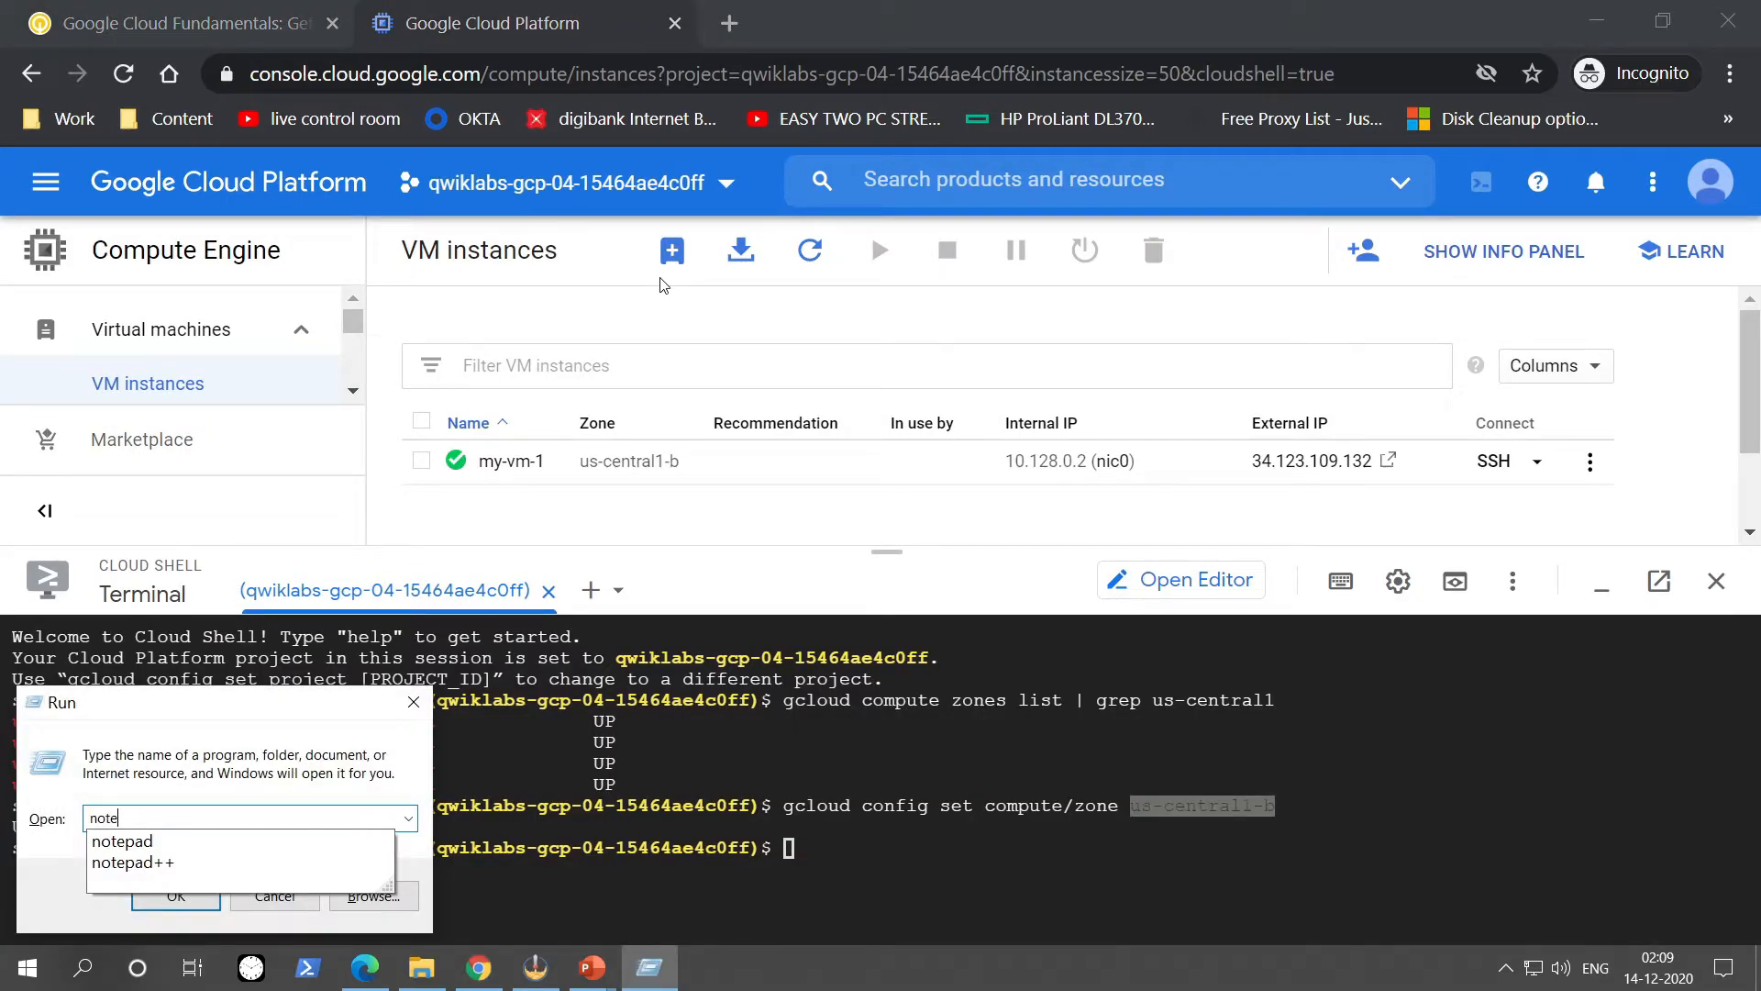
pyautogui.press('Return')
pyautogui.hotkey('ctrl', 'v')
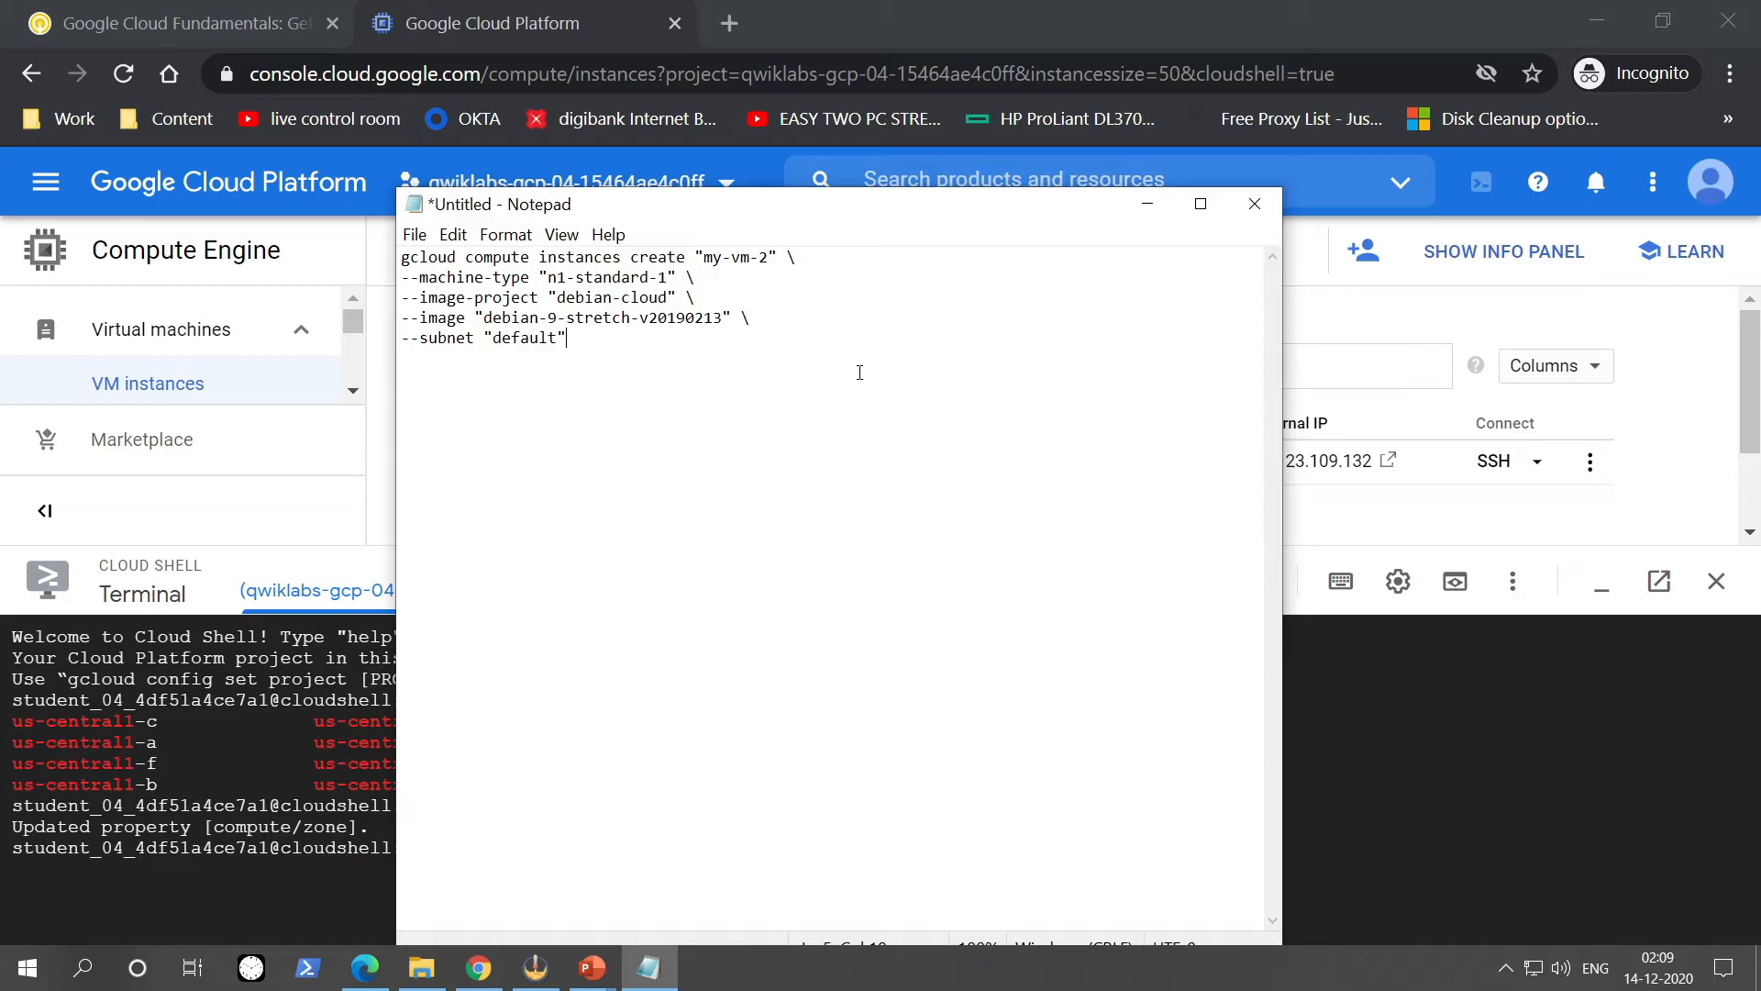
pyautogui.hotkey('ctrl', 'a')
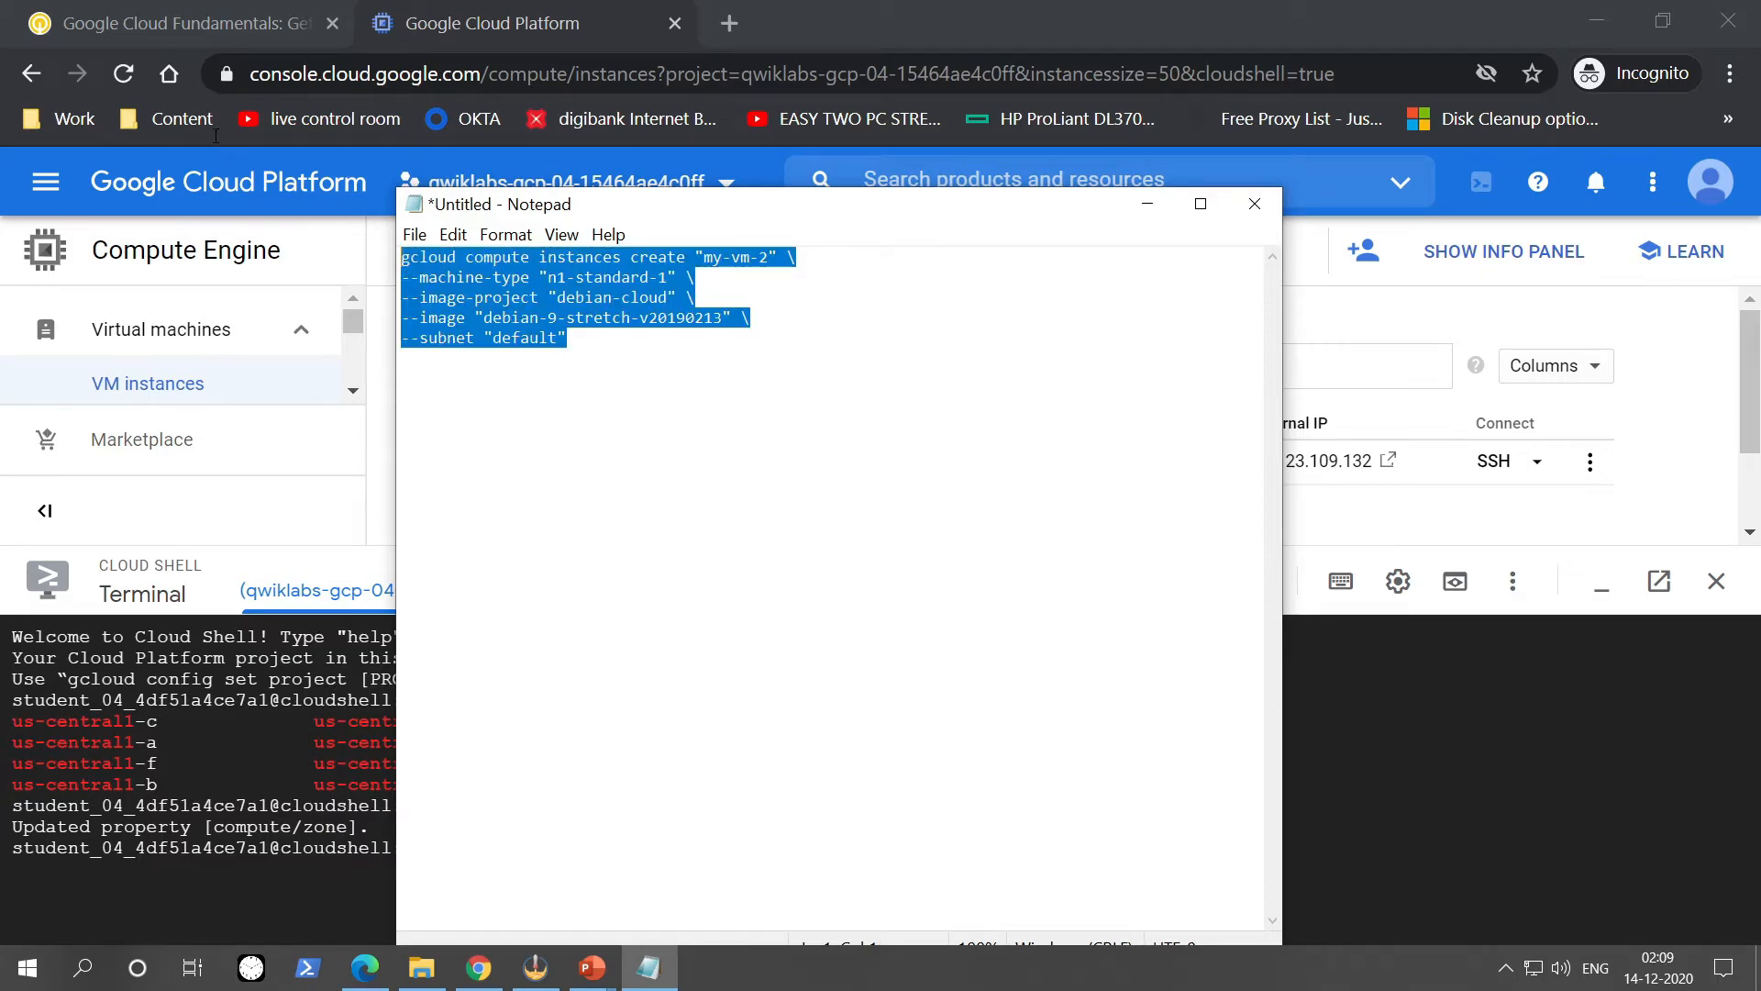
pyautogui.click(1200, 203)
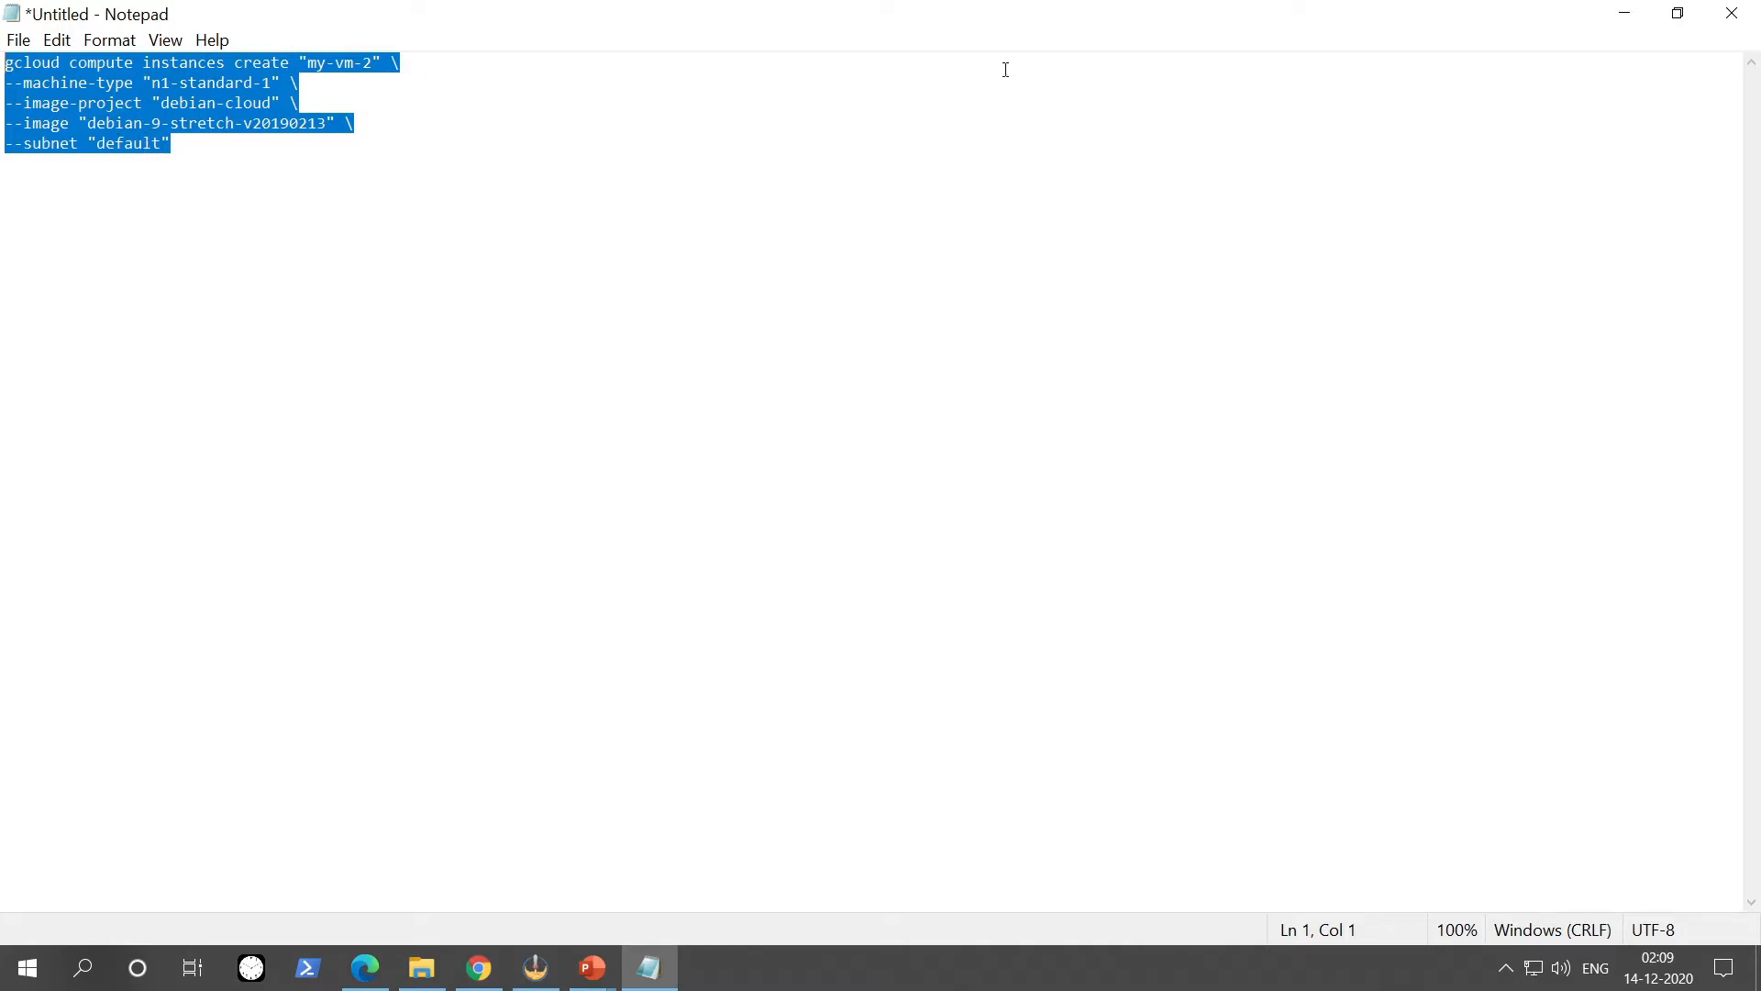
# Examine the trailing backslashes and line breaks that split the my-vm-2 creation command over several lines.
pyautogui.moveTo(403, 66); pyautogui.dragTo(393, 64)
pyautogui.click(305, 84)
pyautogui.click(299, 103)
pyautogui.click(354, 123)
pyautogui.moveTo(354, 123); pyautogui.dragTo(347, 123)
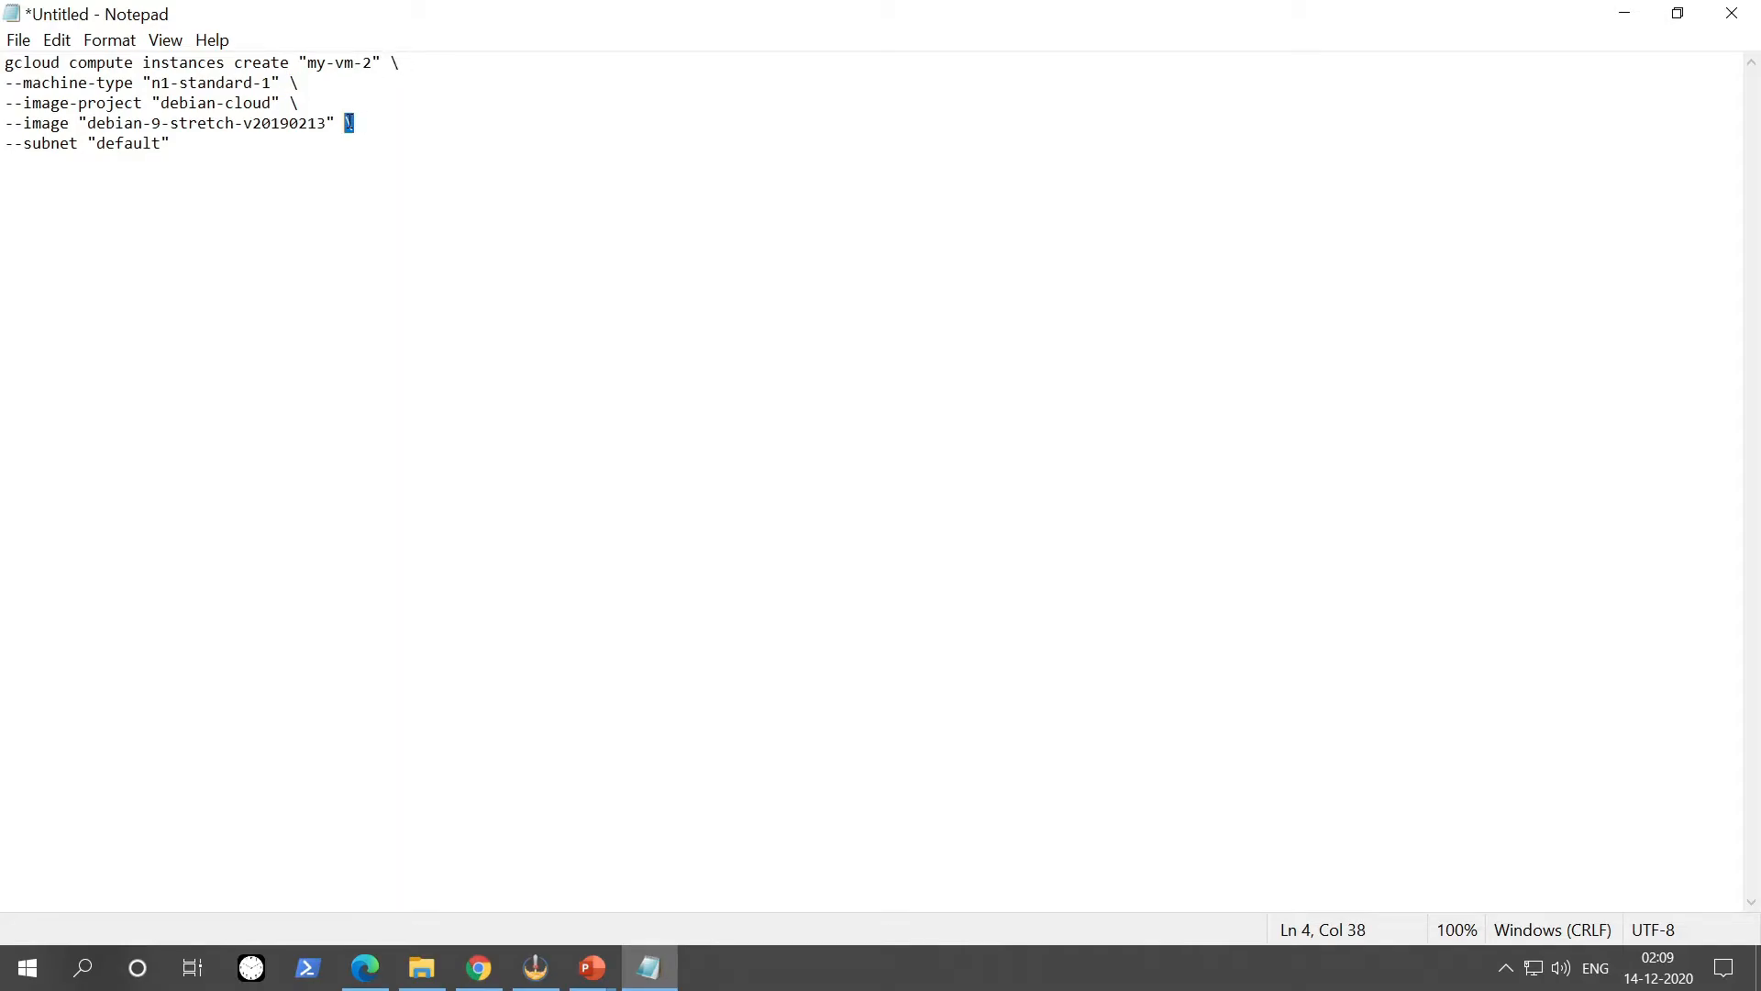
pyautogui.moveTo(434, 64); pyautogui.dragTo(4, 64)
pyautogui.moveTo(291, 165); pyautogui.dragTo(4, 63)
pyautogui.click(379, 83)
pyautogui.click(235, 146)
pyautogui.hotkey('ctrl', 'a')
# Remove all trailing backslashes and line breaks from the my-vm-2 creation command so that it forms a single line.
pyautogui.click(394, 79)
pyautogui.click(396, 63)
pyautogui.moveTo(397, 64); pyautogui.dragTo(389, 63)
pyautogui.press('Delete')
pyautogui.press('Delete')
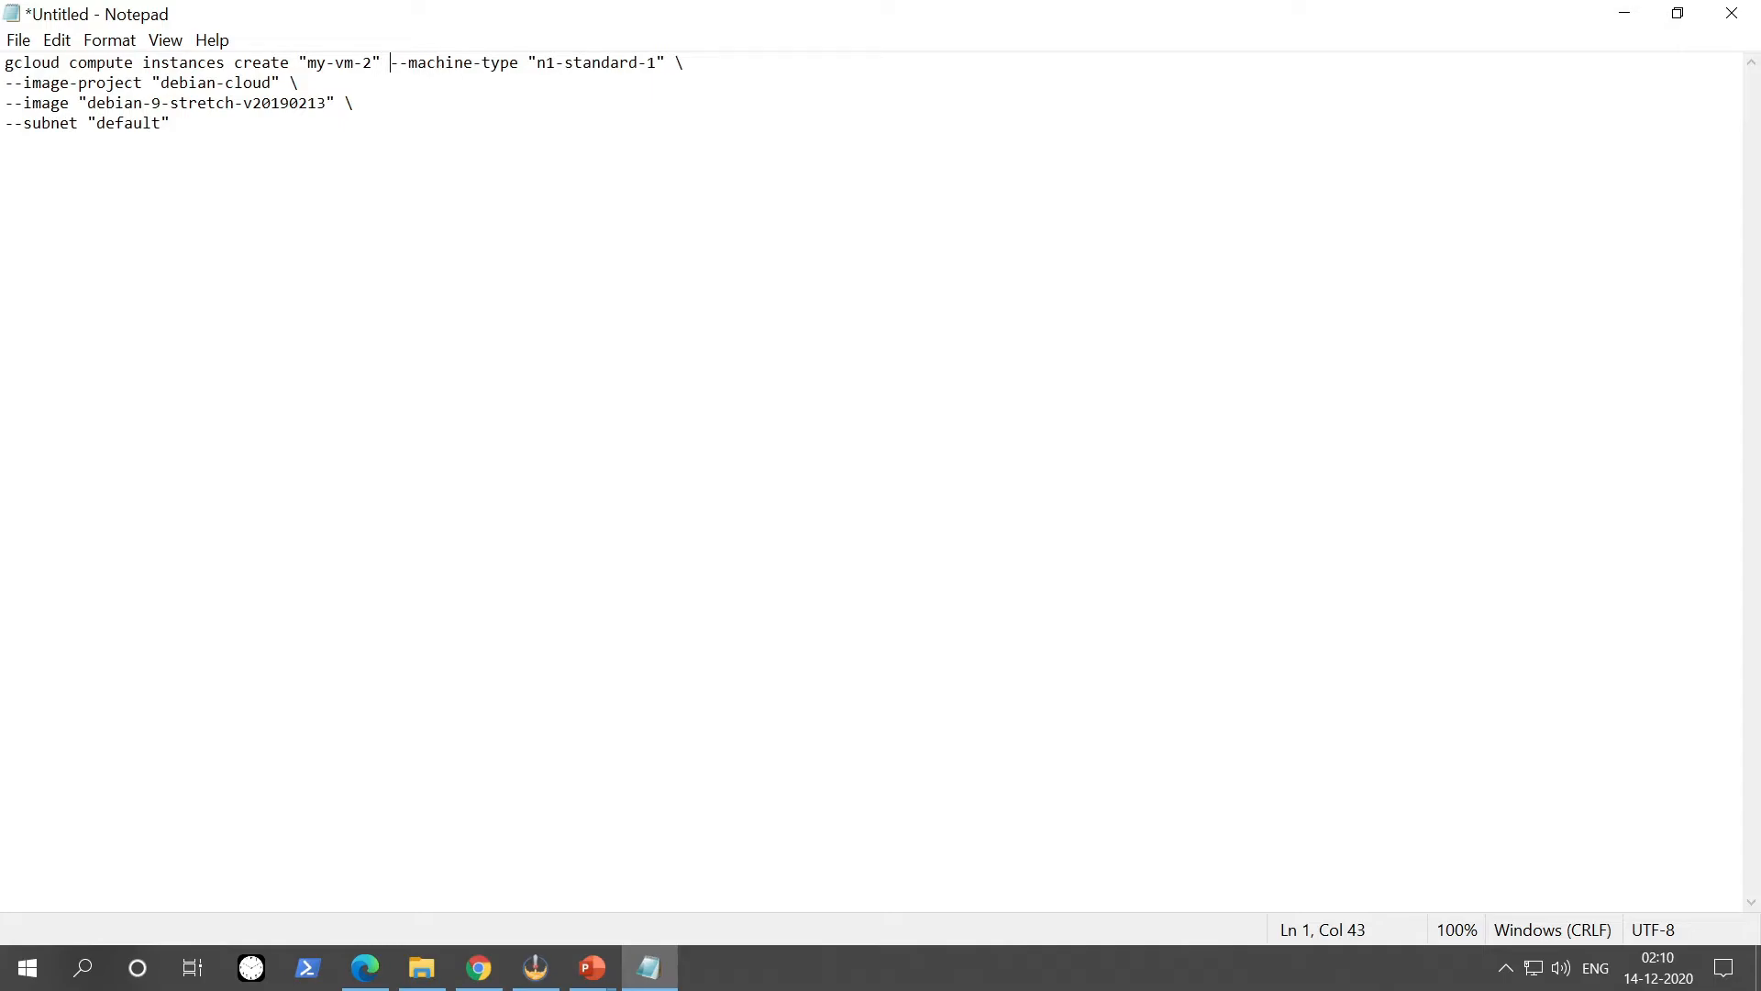
pyautogui.moveTo(675, 63); pyautogui.dragTo(687, 63)
pyautogui.press('Delete')
pyautogui.press('Delete')
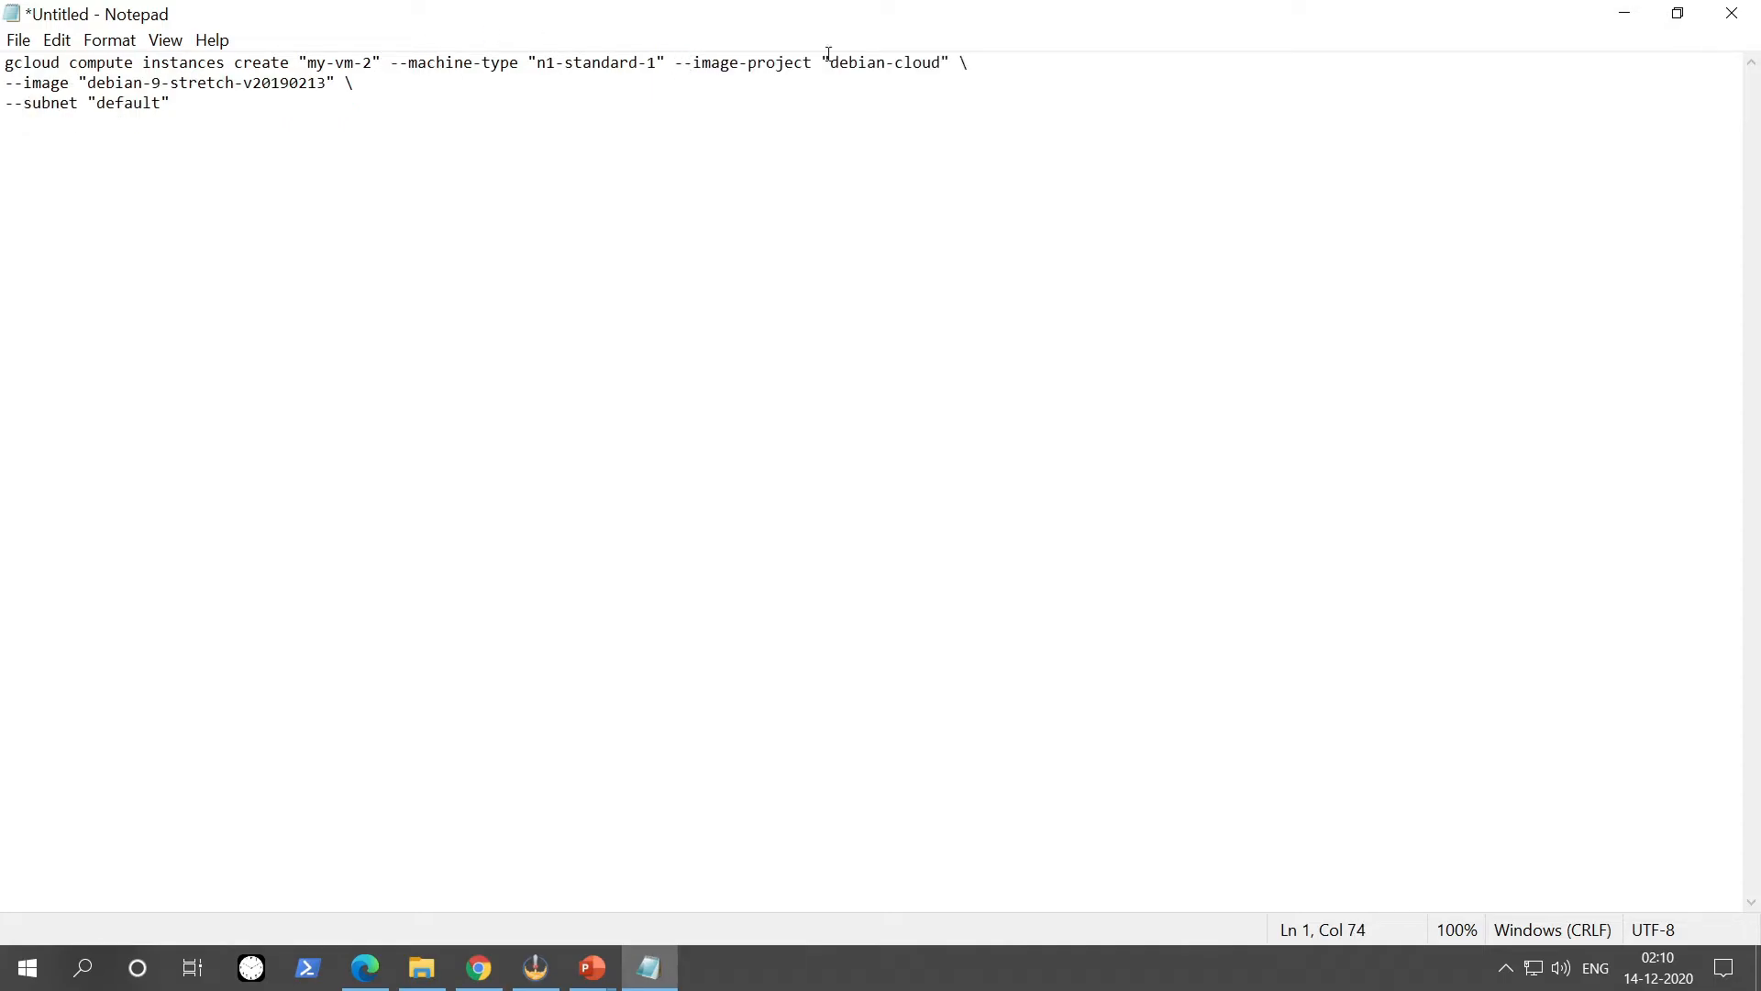
pyautogui.moveTo(955, 63); pyautogui.dragTo(962, 64)
pyautogui.press('Delete')
pyautogui.press('Delete')
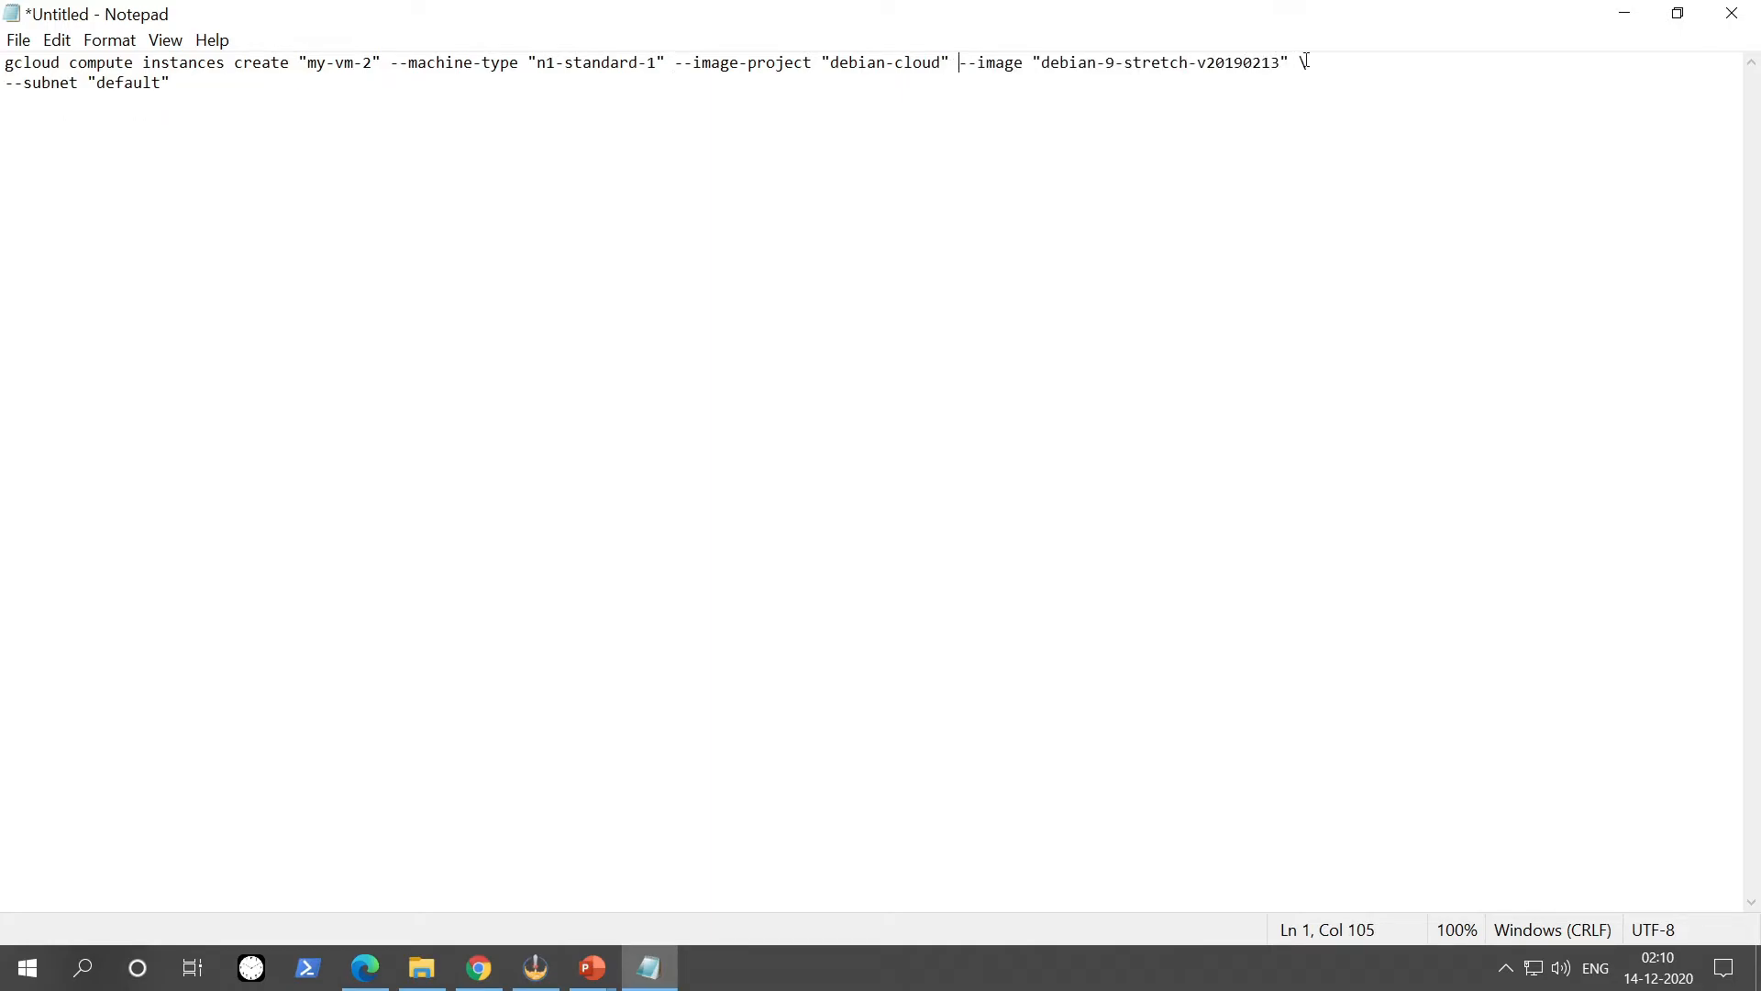
pyautogui.moveTo(1301, 61); pyautogui.dragTo(1321, 67)
pyautogui.press('Delete')
pyautogui.press('Delete')
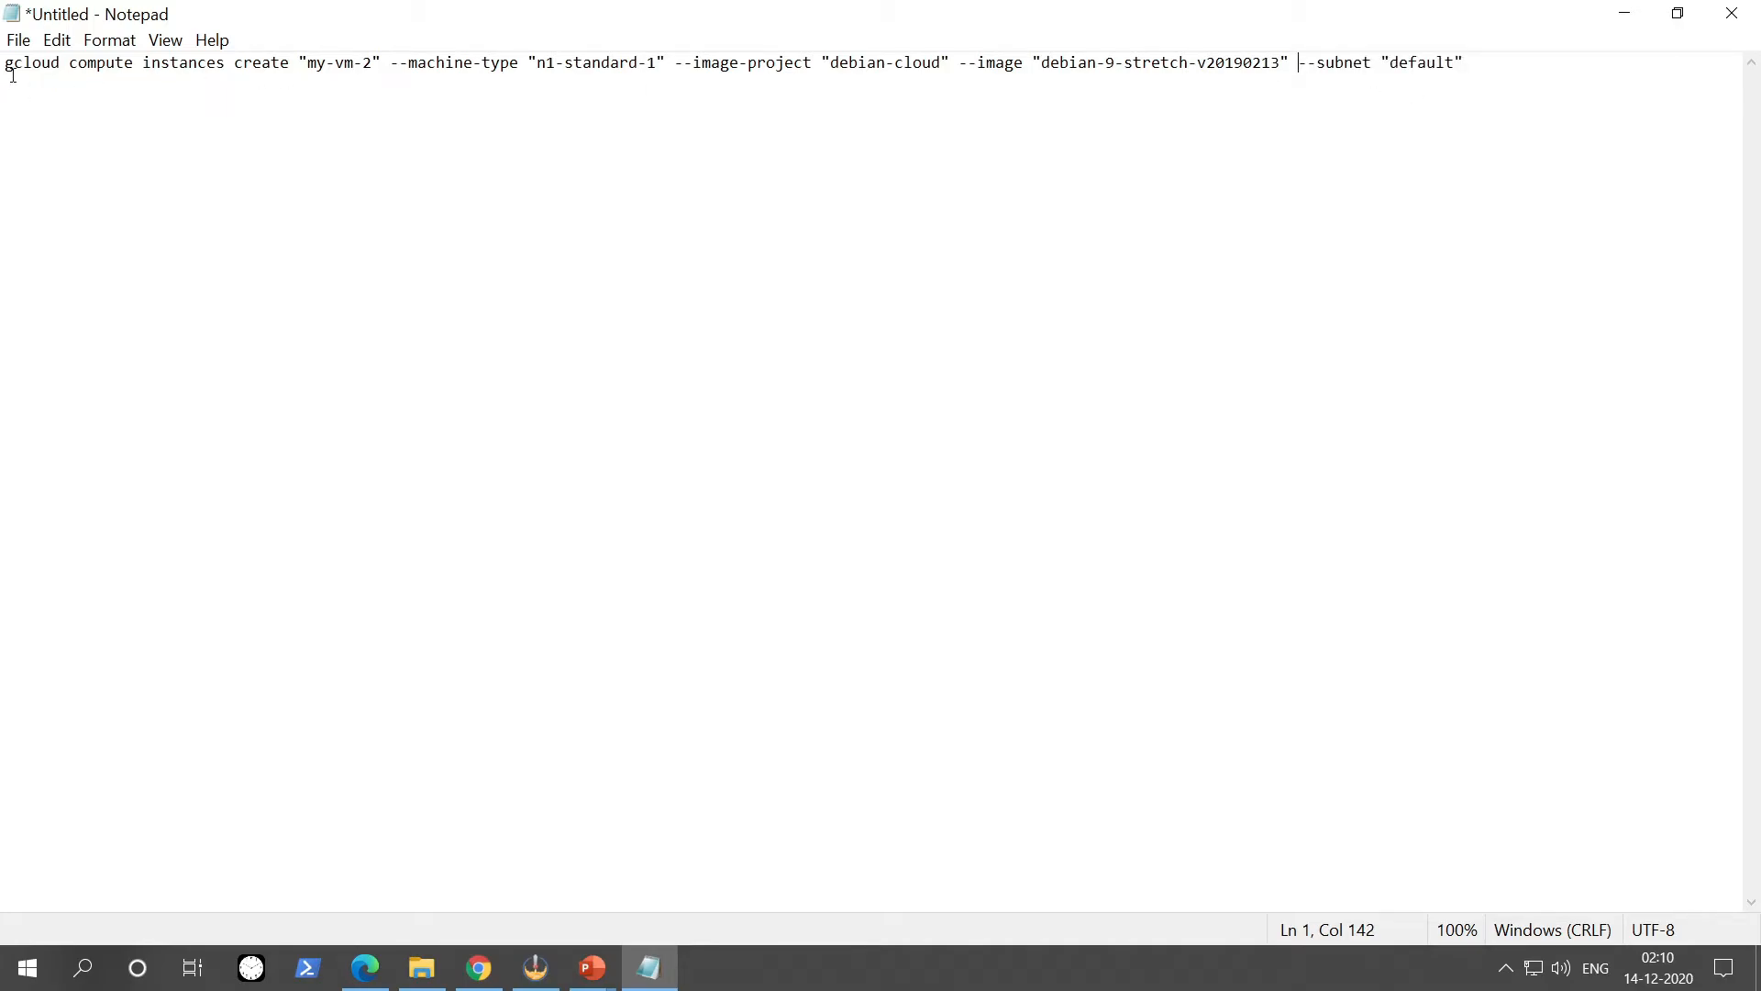
# Examine the parts of the single-line command: compute, instances, create, the VM name, and the image and subnet options.
pyautogui.doubleClick(58, 59)
pyautogui.moveTo(135, 61); pyautogui.dragTo(94, 64)
pyautogui.moveTo(226, 62); pyautogui.dragTo(142, 62)
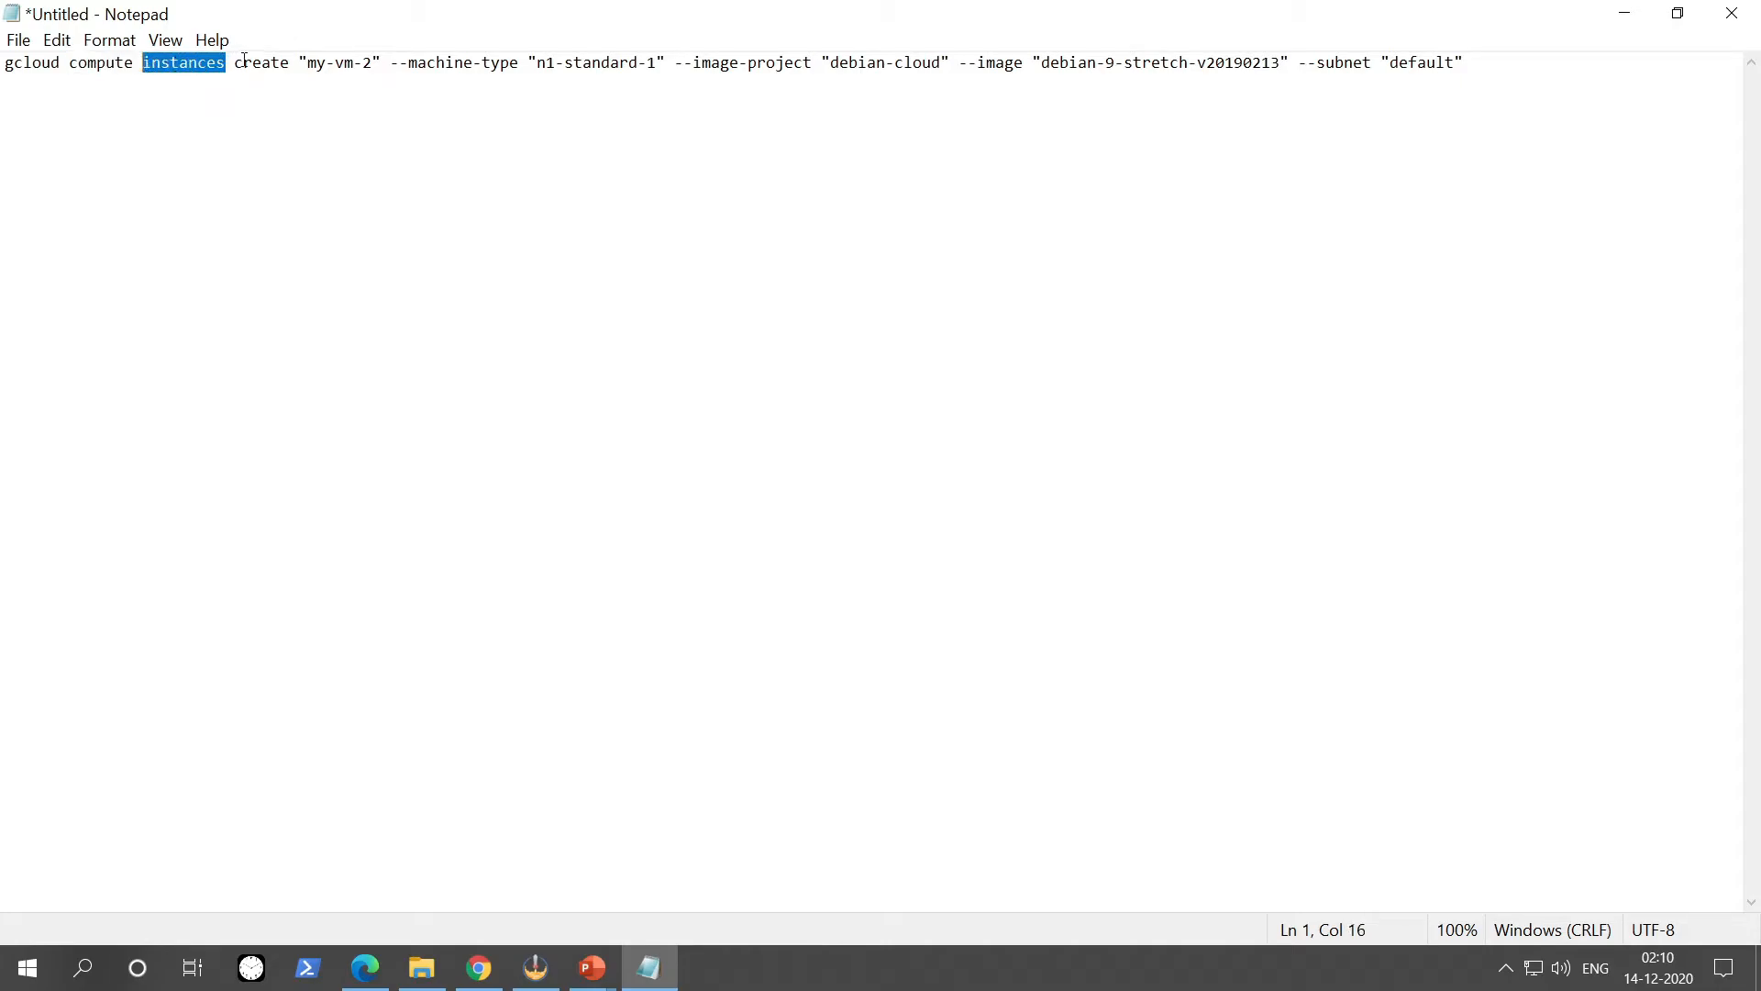
pyautogui.moveTo(290, 62); pyautogui.dragTo(232, 62)
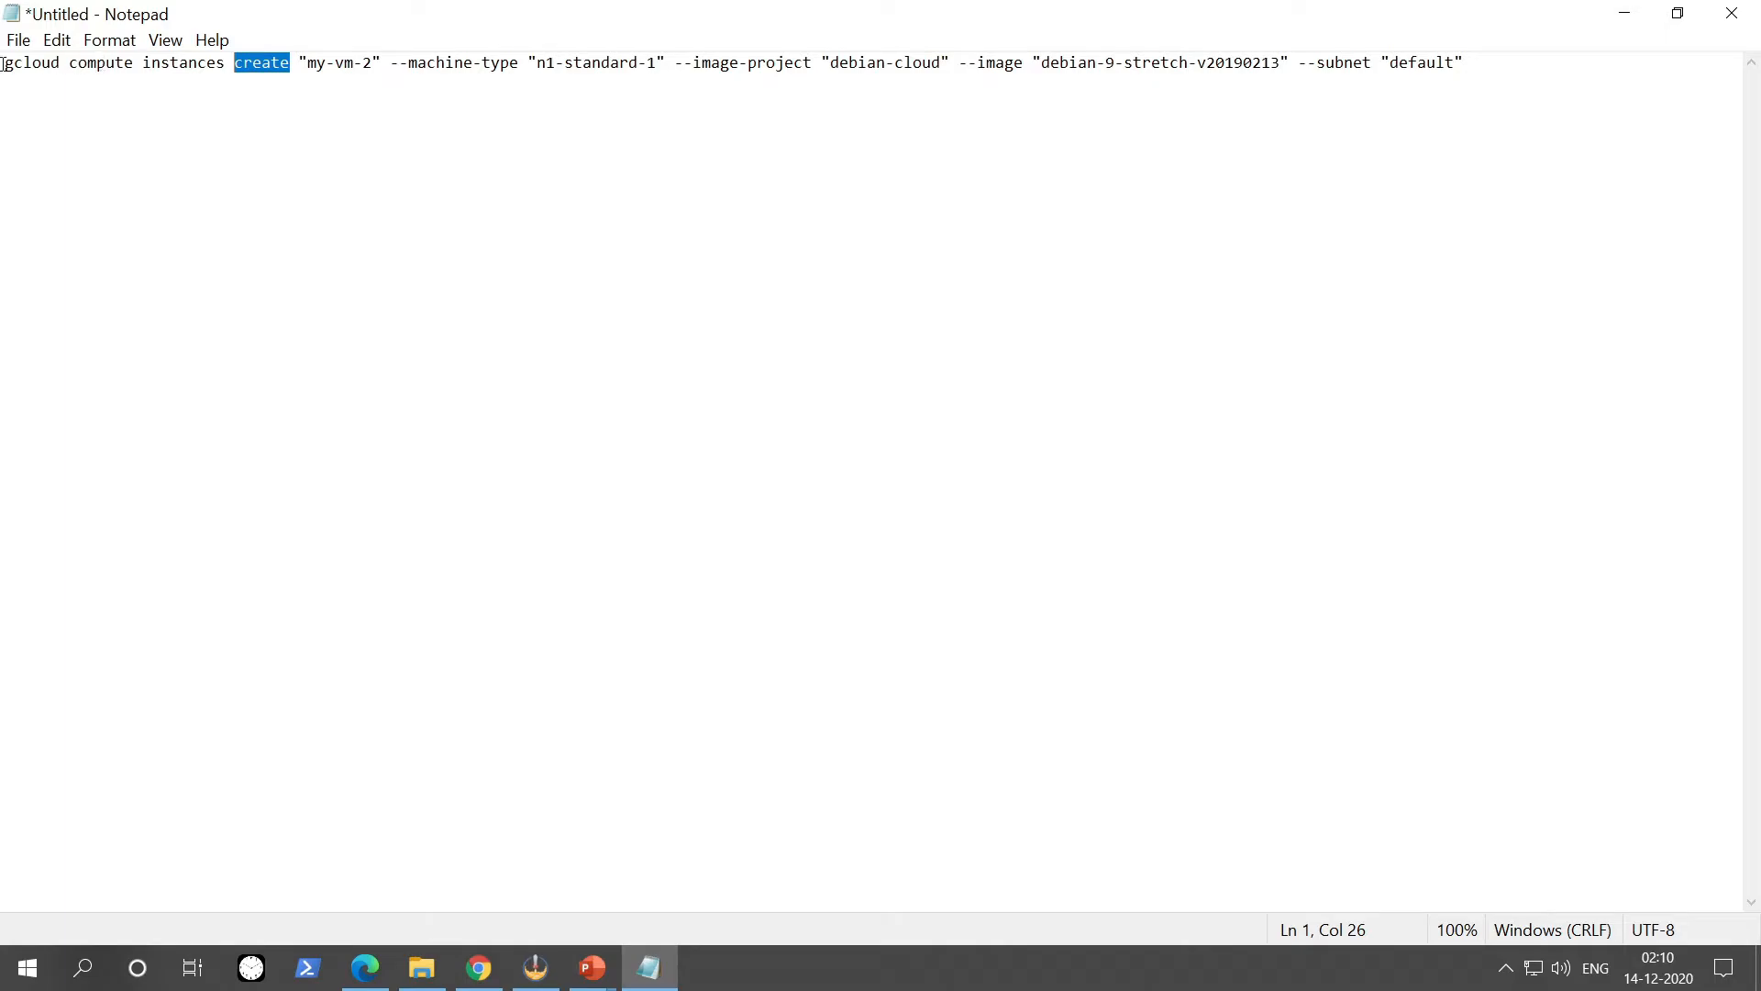
pyautogui.moveTo(379, 62); pyautogui.dragTo(298, 62)
pyautogui.moveTo(679, 62); pyautogui.dragTo(1494, 65)
pyautogui.click(1299, 62)
pyautogui.click(1509, 65)
# Copy the single-line command from Notepad and run it in Cloud Shell to create my-vm-2 with machine type n1-standard-1.
pyautogui.moveTo(1477, 64); pyautogui.dragTo(2, 91)
pyautogui.hotkey('ctrl', 'c')
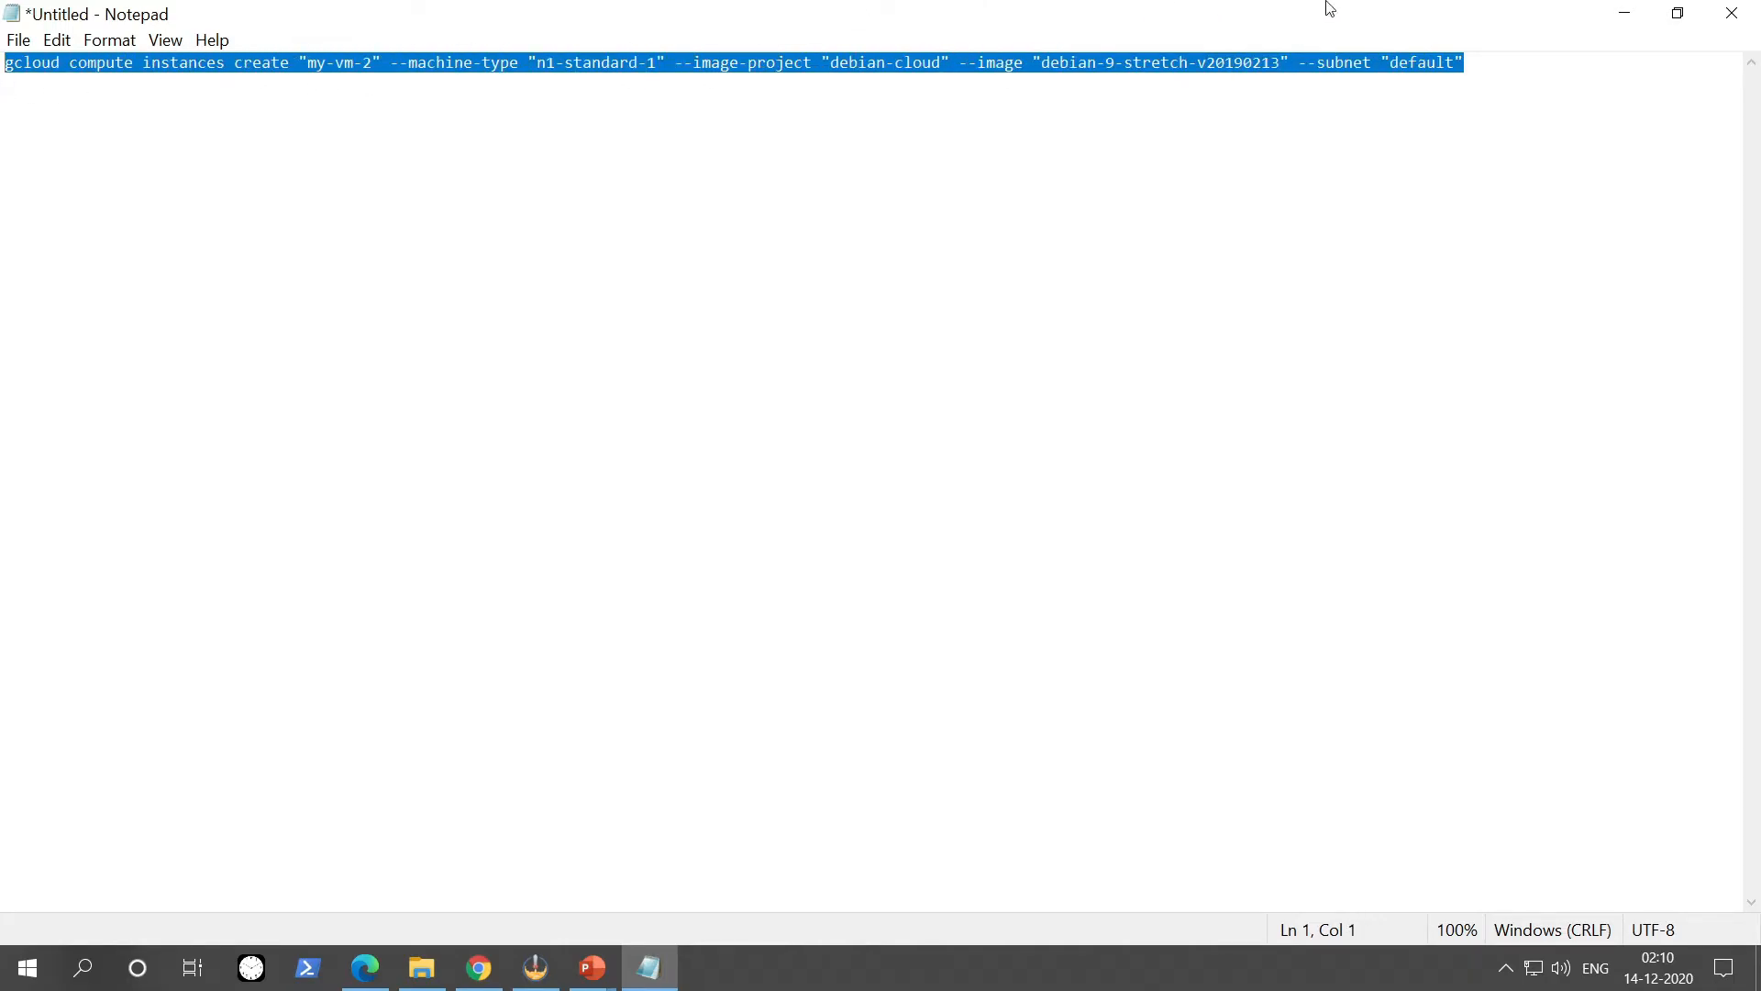
pyautogui.click(1620, 14)
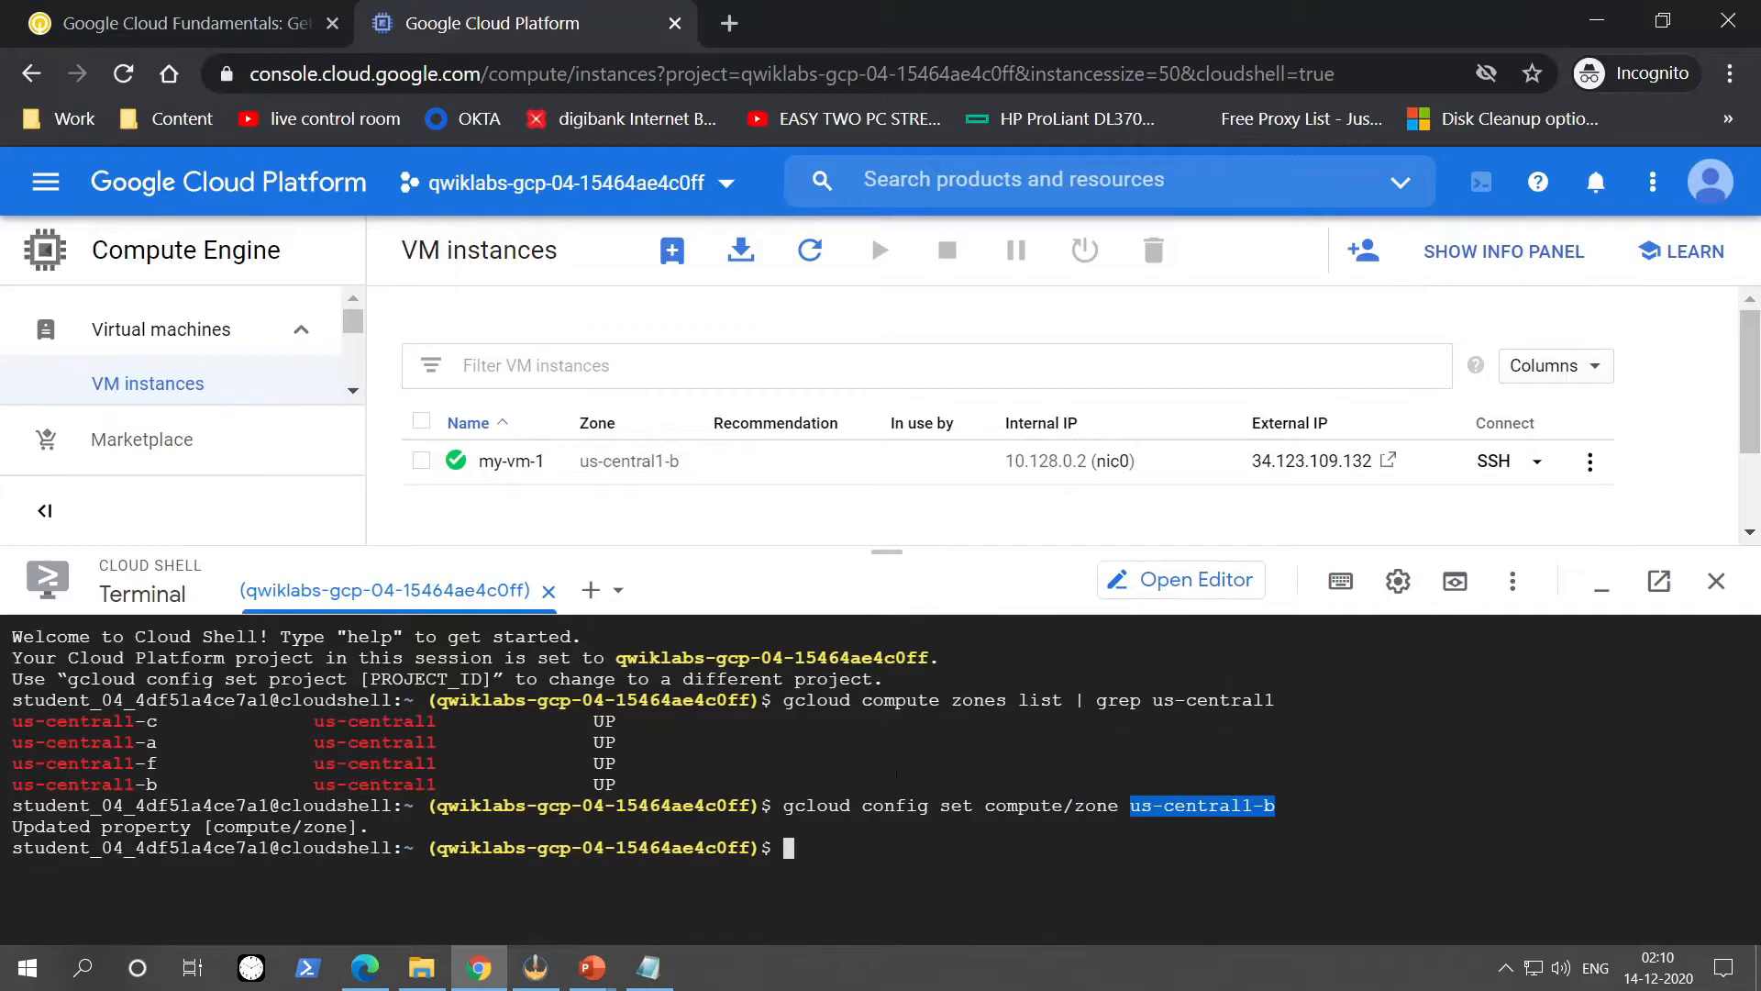
pyautogui.hotkey('ctrl', 'v')
pyautogui.press('Return')
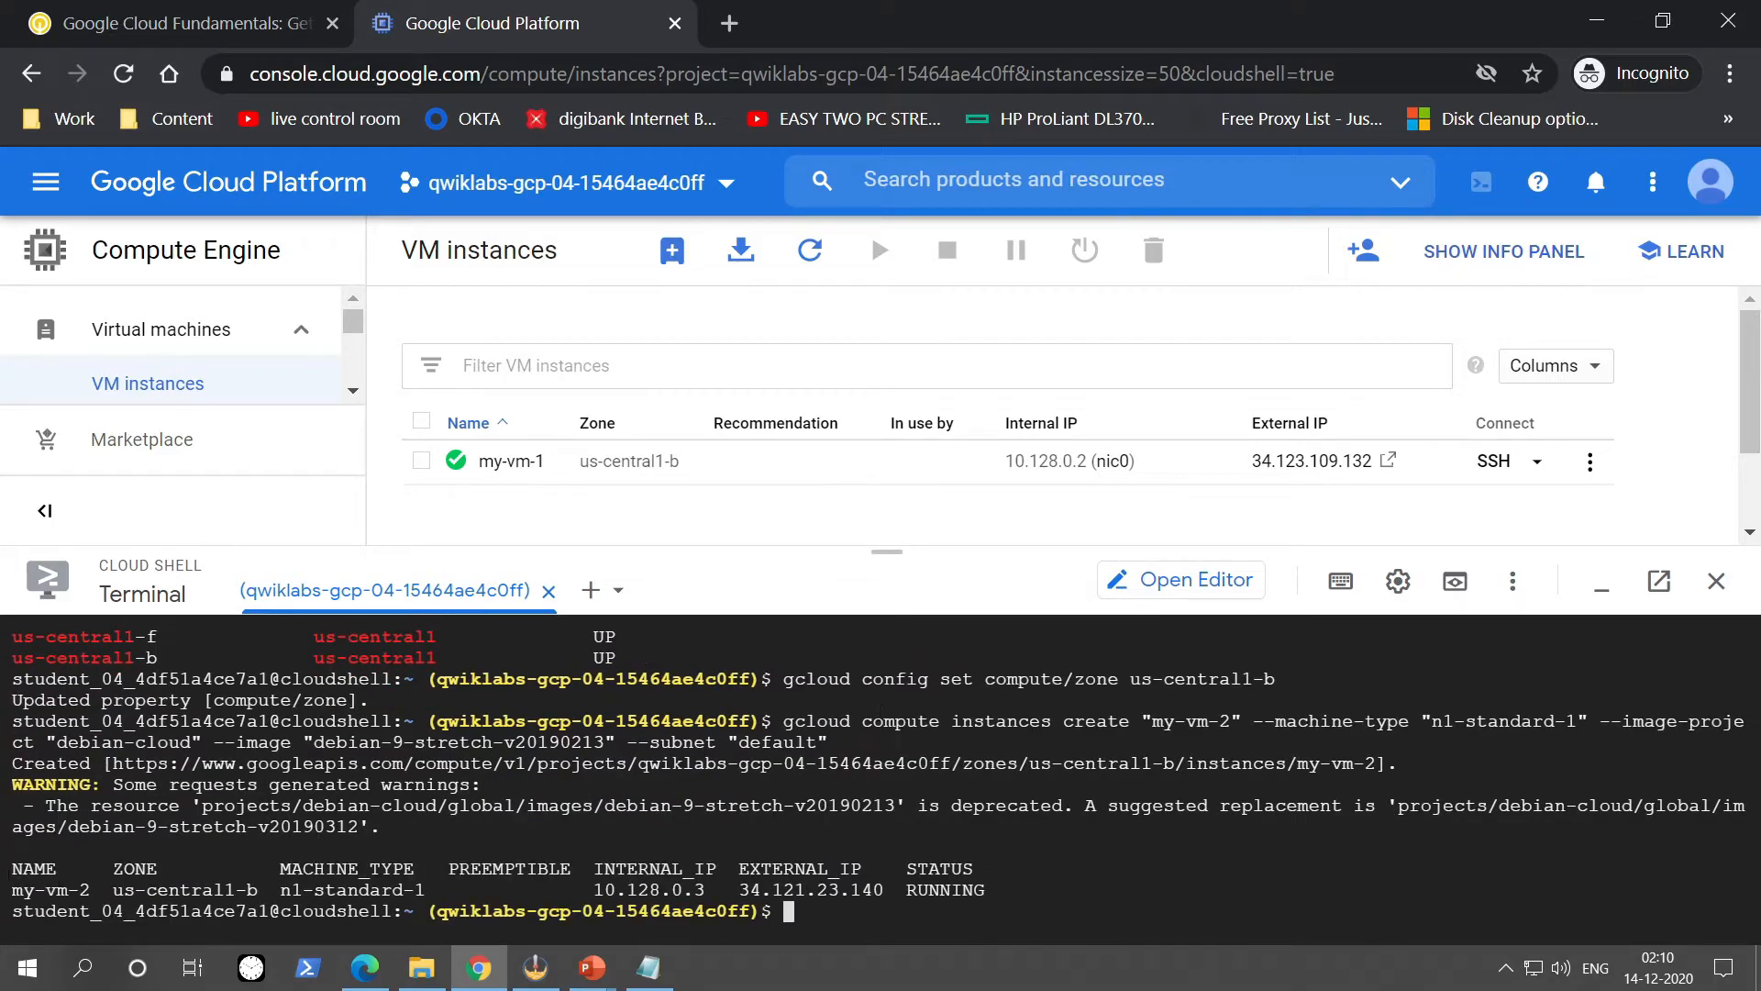
# Copy my-vm-2's external IP from the Cloud Shell output, and refresh the VM instances list to check the new instance.
pyautogui.moveTo(886, 890); pyautogui.dragTo(739, 890)
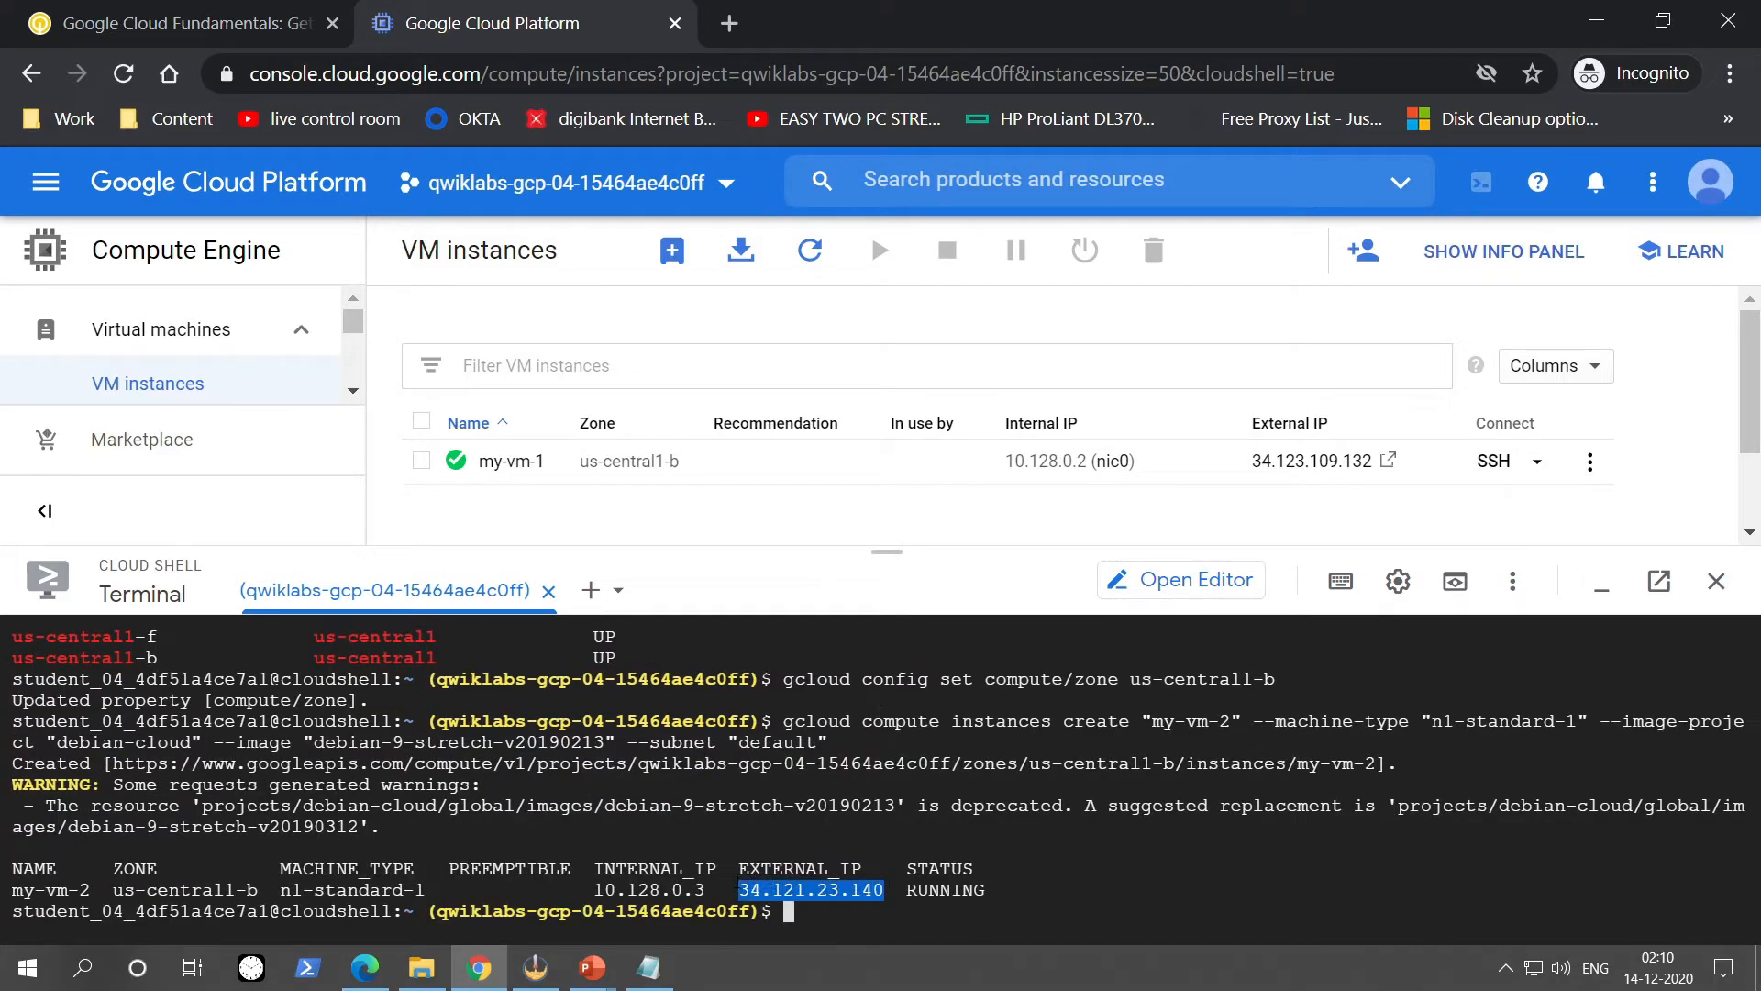
pyautogui.hotkey('ctrl', 'c')
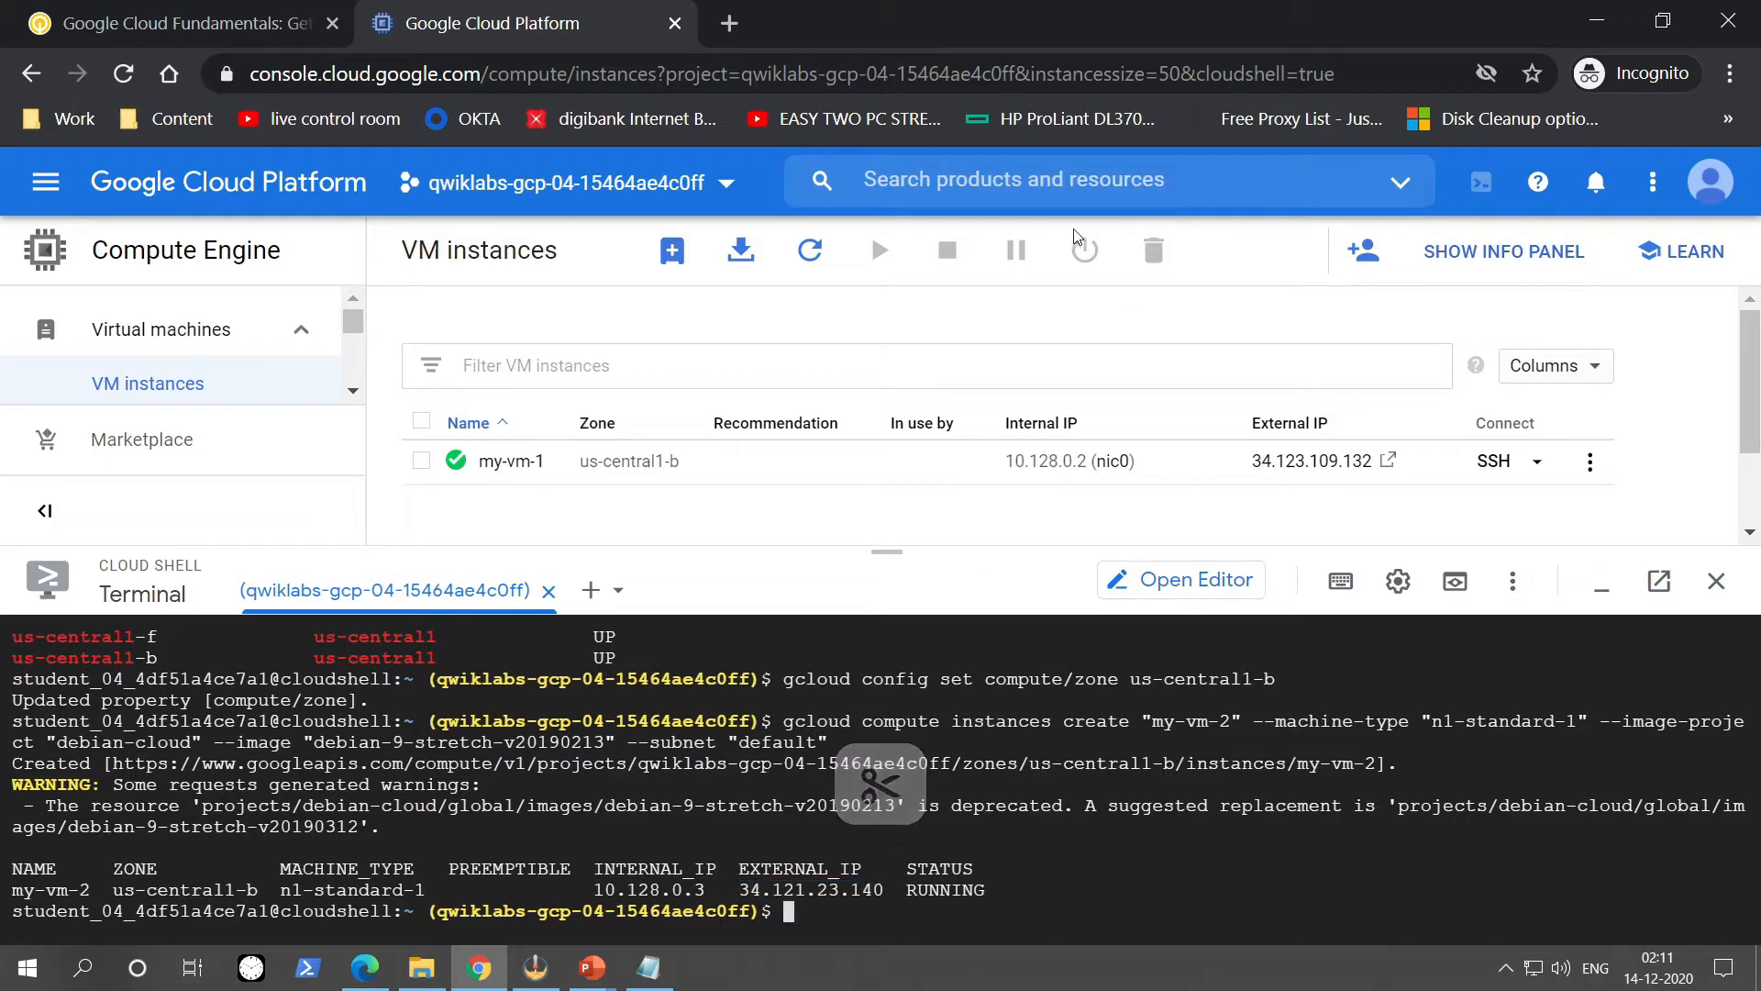
pyautogui.click(810, 252)
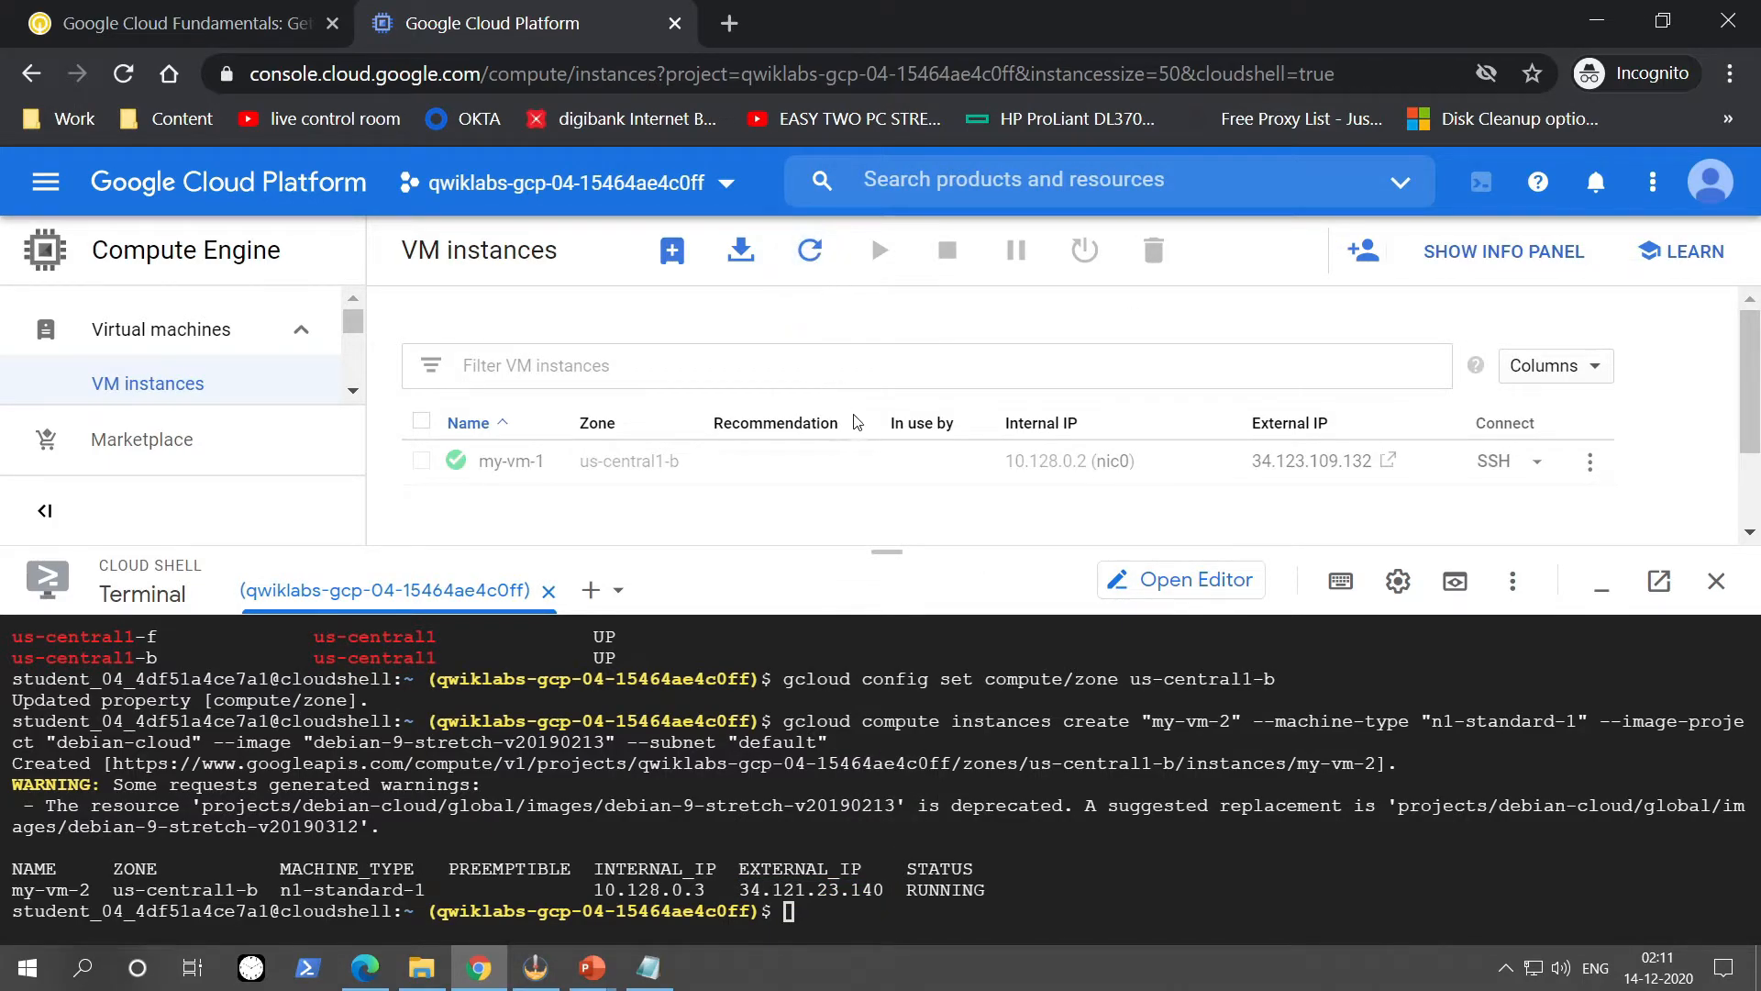
pyautogui.scroll(-2, 855, 422)
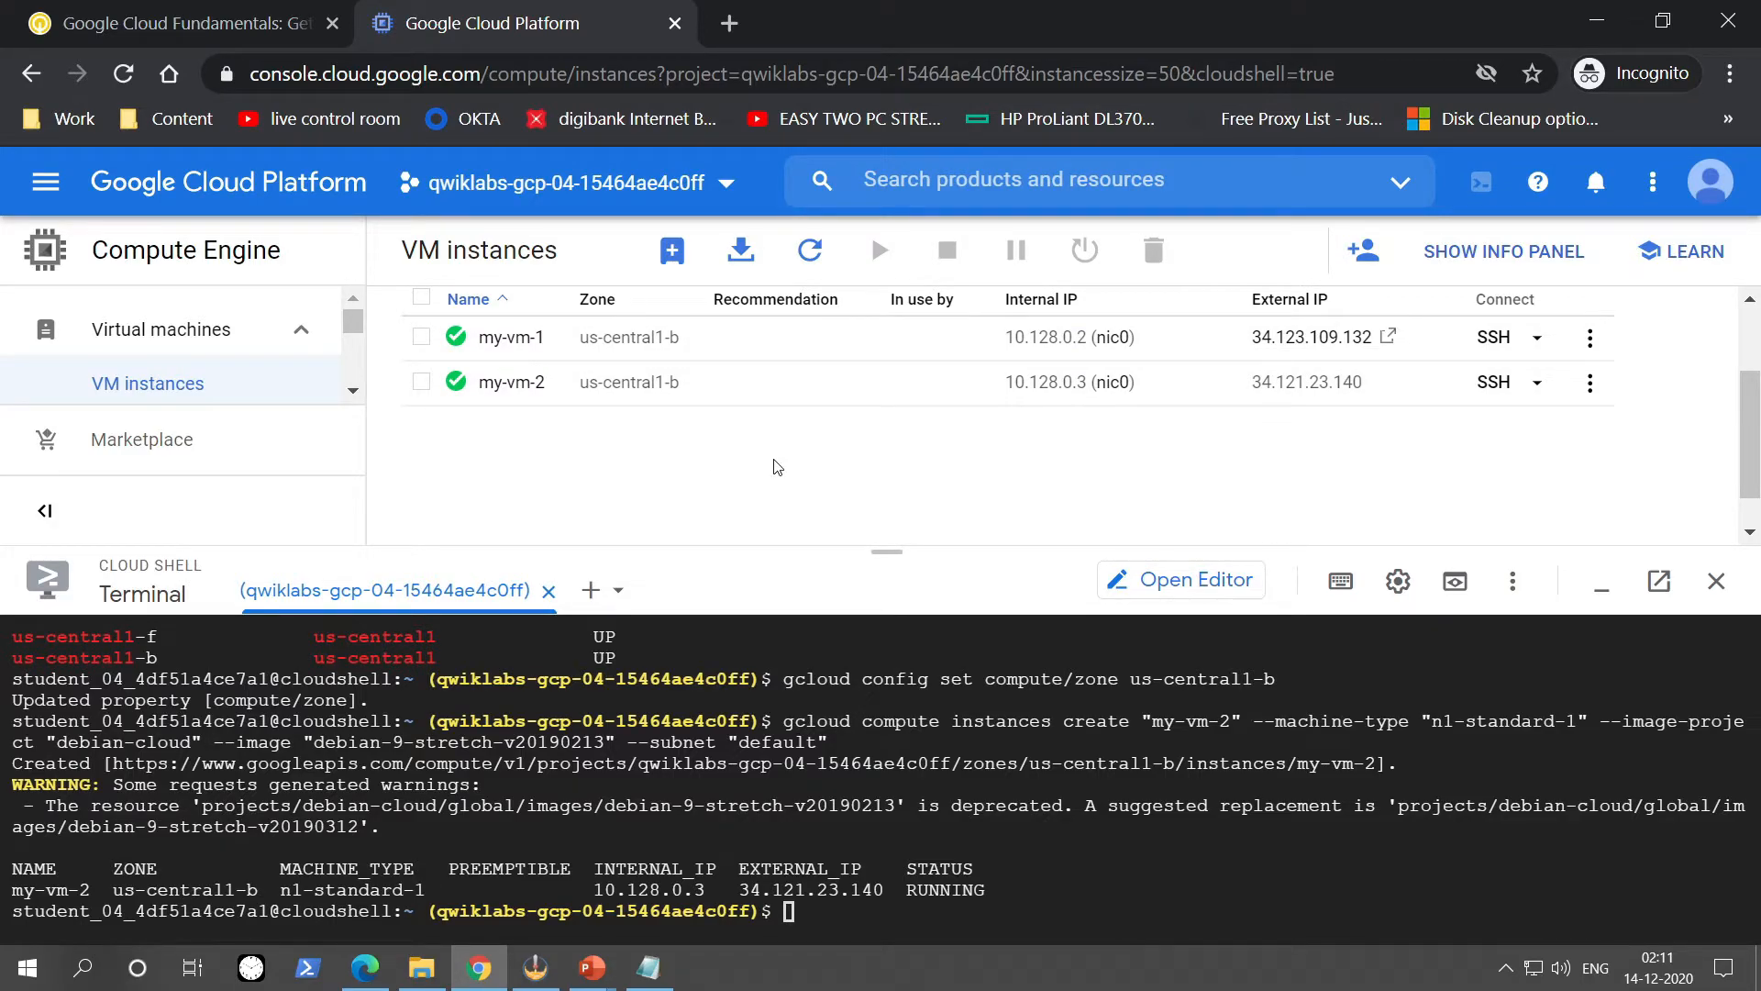
# Switch to a Windows Command Prompt and ping my-vm-1's external IP 34.123.109.132, interrupting the ping after a few replies.
pyautogui.press('super+r')
pyautogui.write('cmd\\')
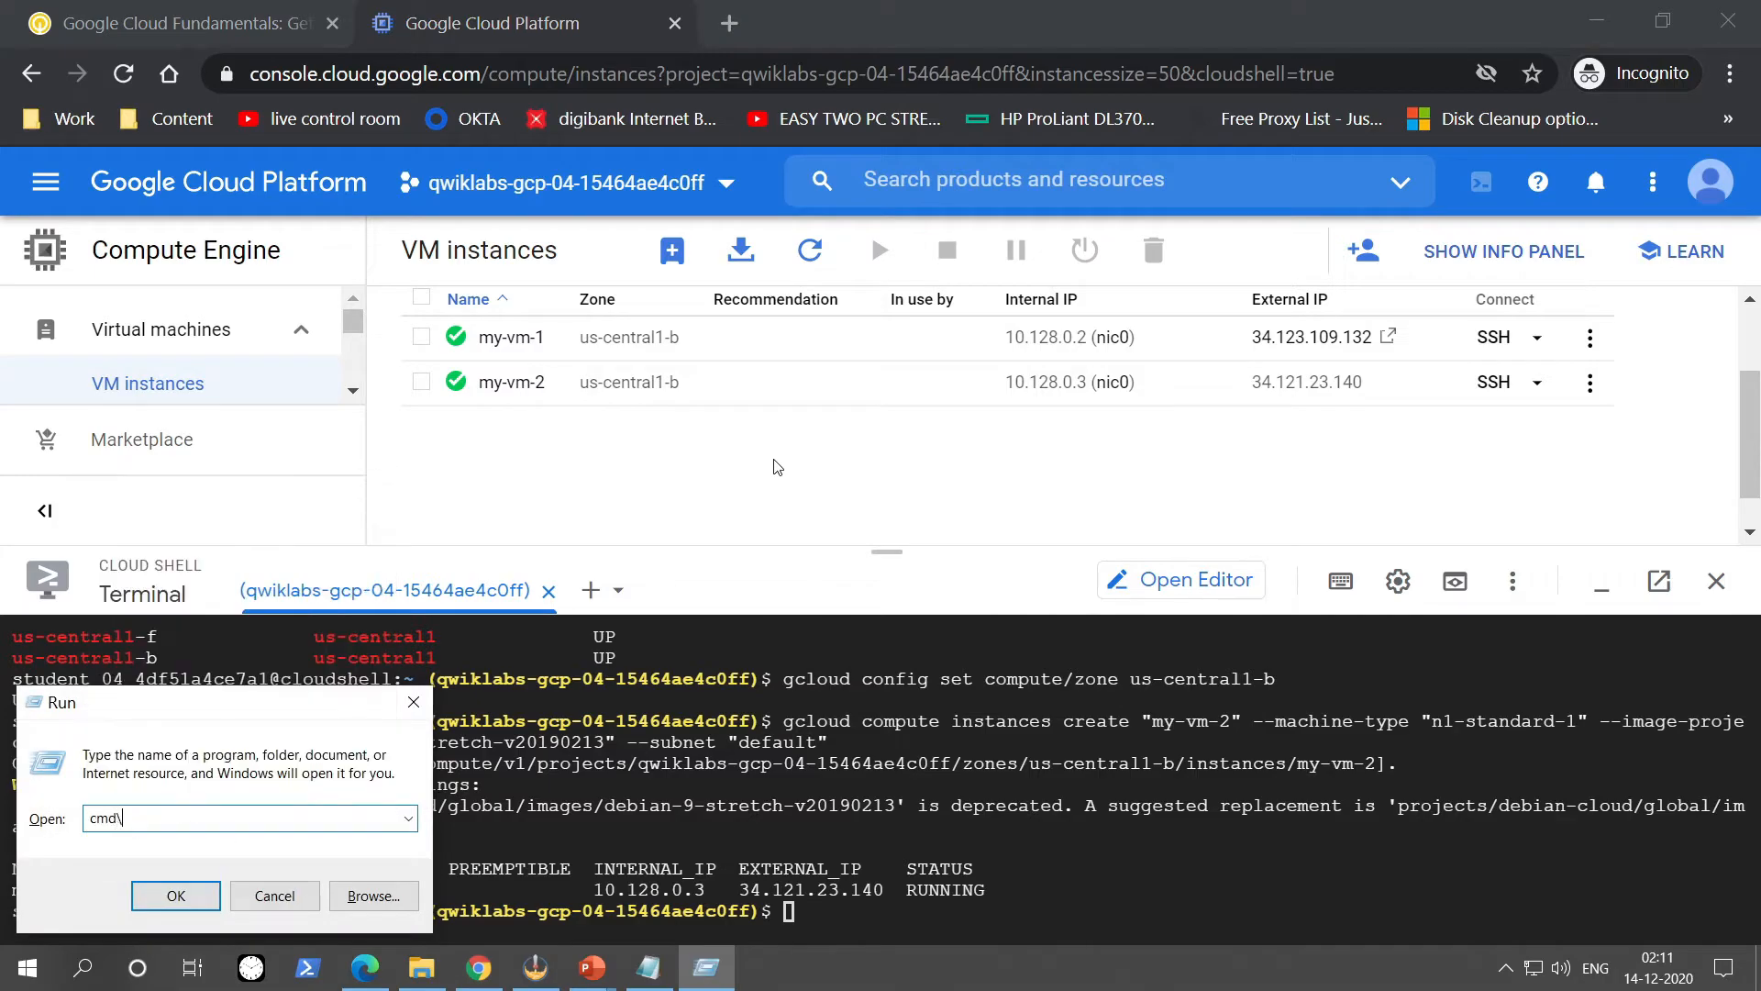
pyautogui.press('Return')
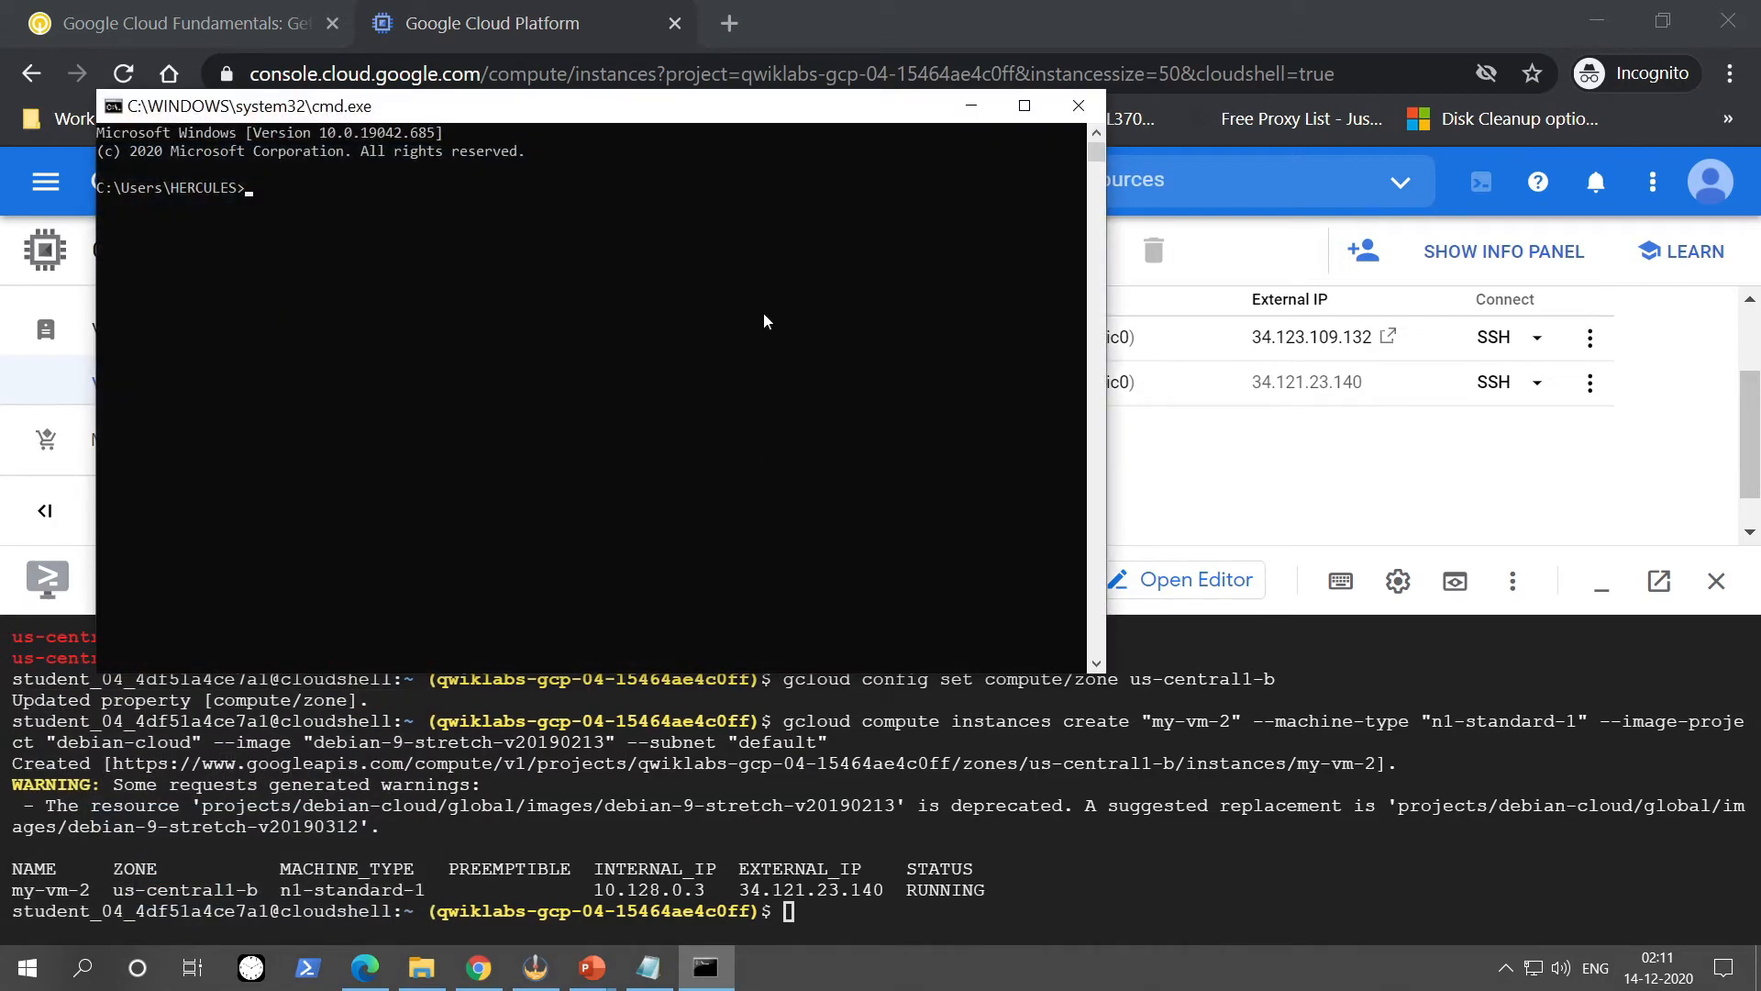
pyautogui.write('ping 34.123.109.132')
pyautogui.press('Return')
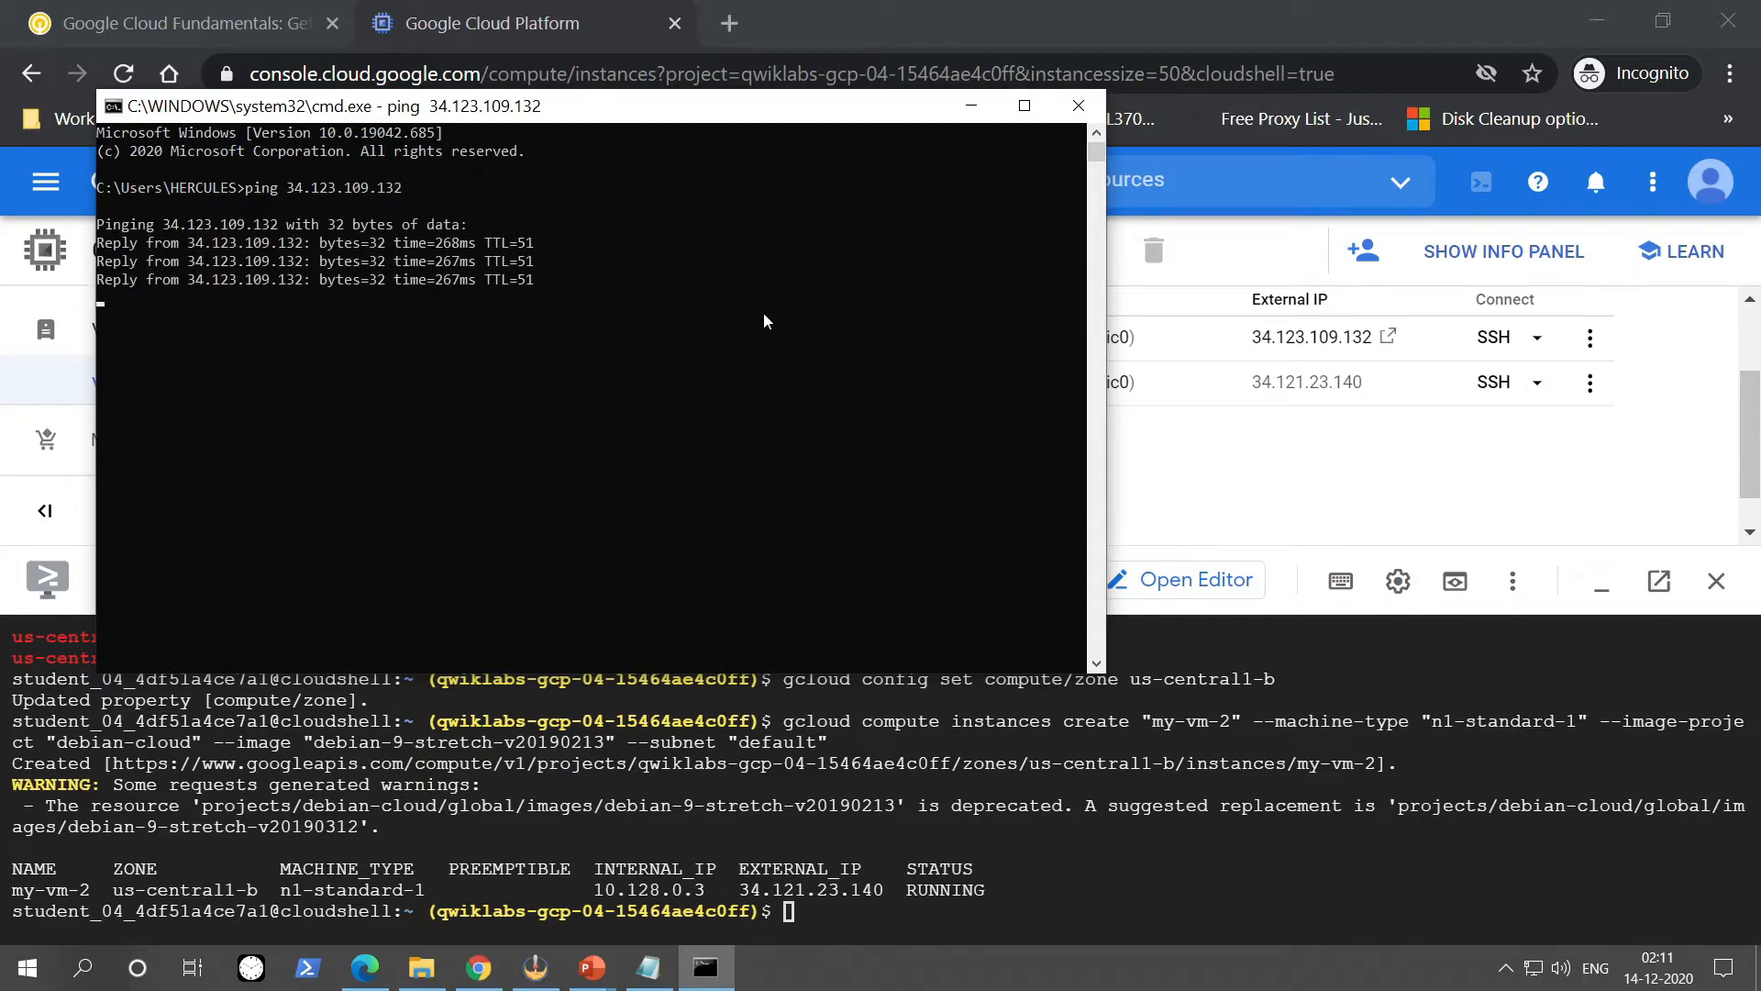
pyautogui.hotkey('ctrl', 'c')
# Ping my-vm-2's external IP 34.121.23.140 from the Command Prompt.
pyautogui.write('pi')
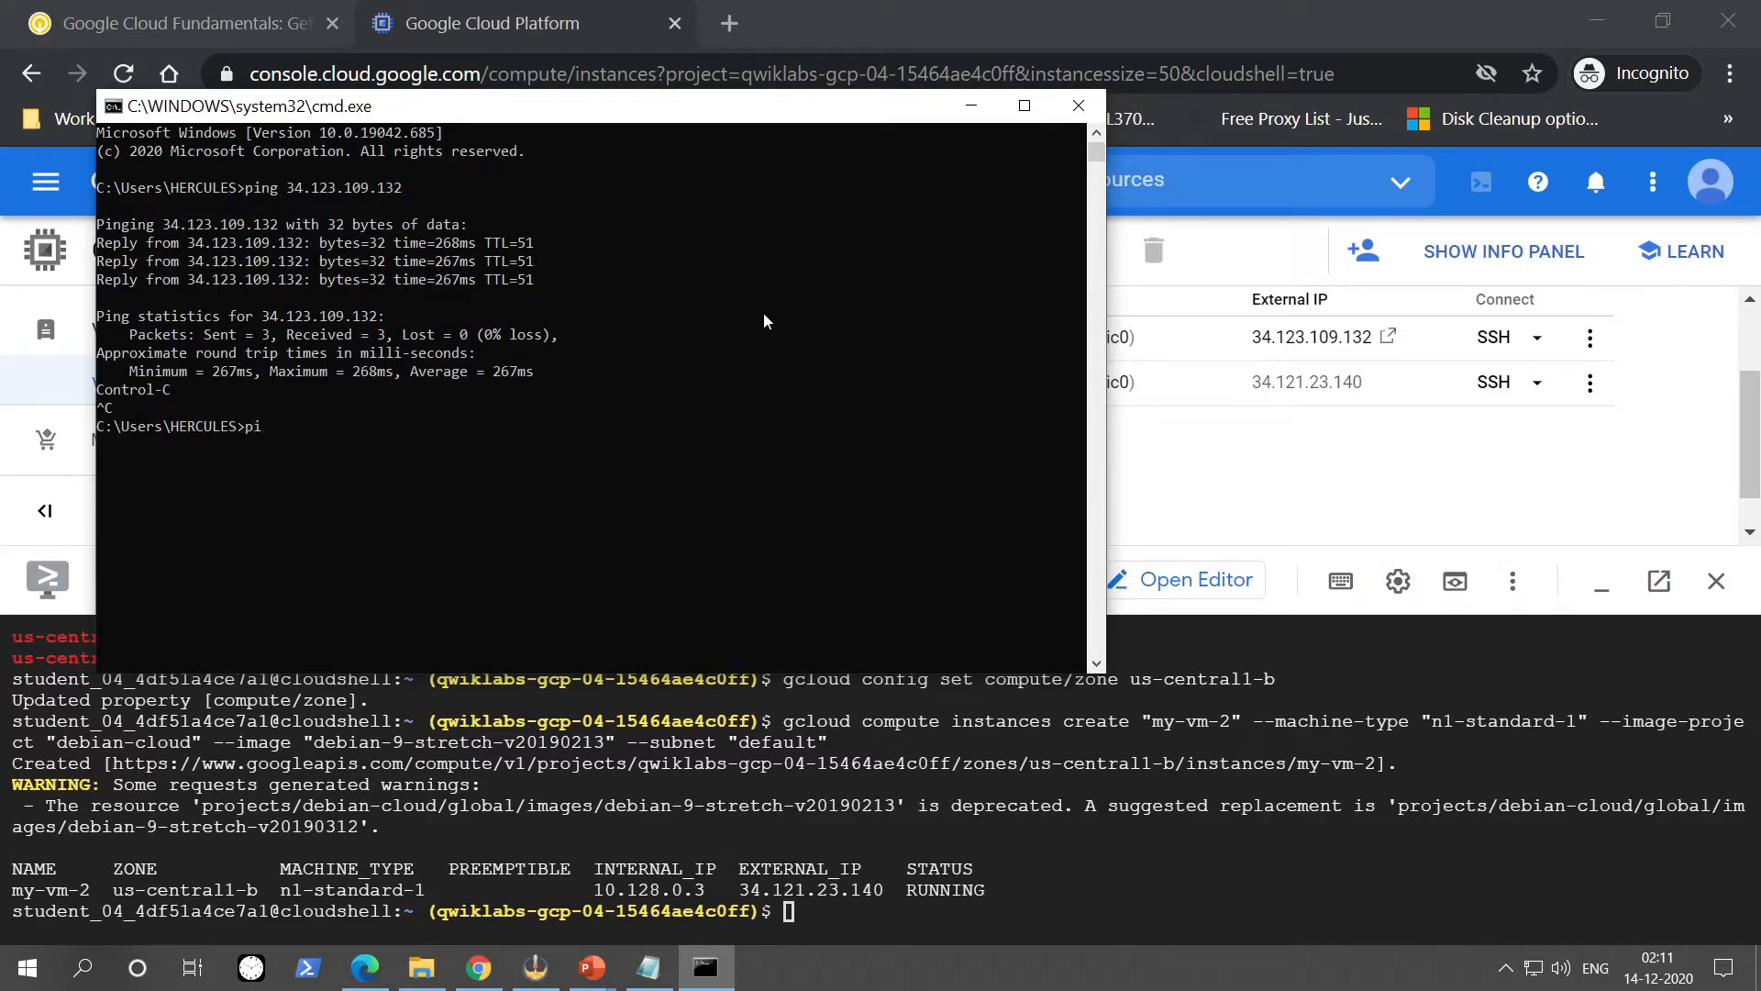
pyautogui.write('ng 34.121.23.140')
pyautogui.press('Return')
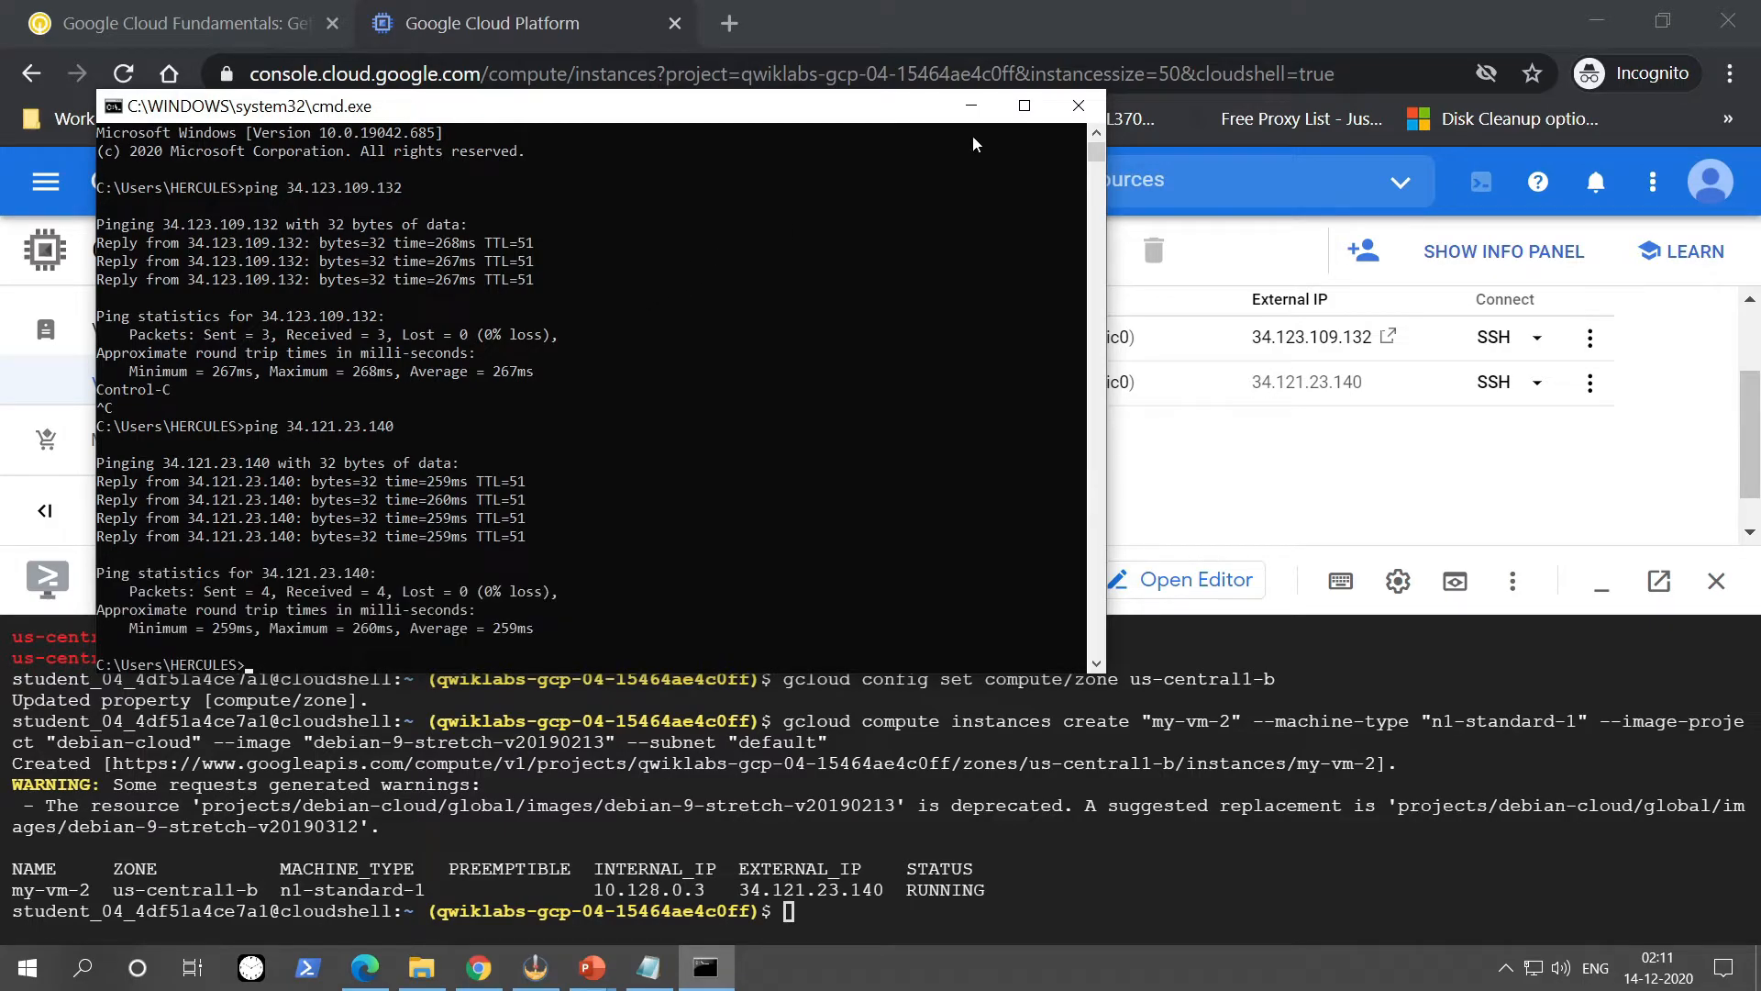
# Minimize the Command Prompt and open a browser SSH session to my-vm-2 from the VM instances list.
pyautogui.click(971, 110)
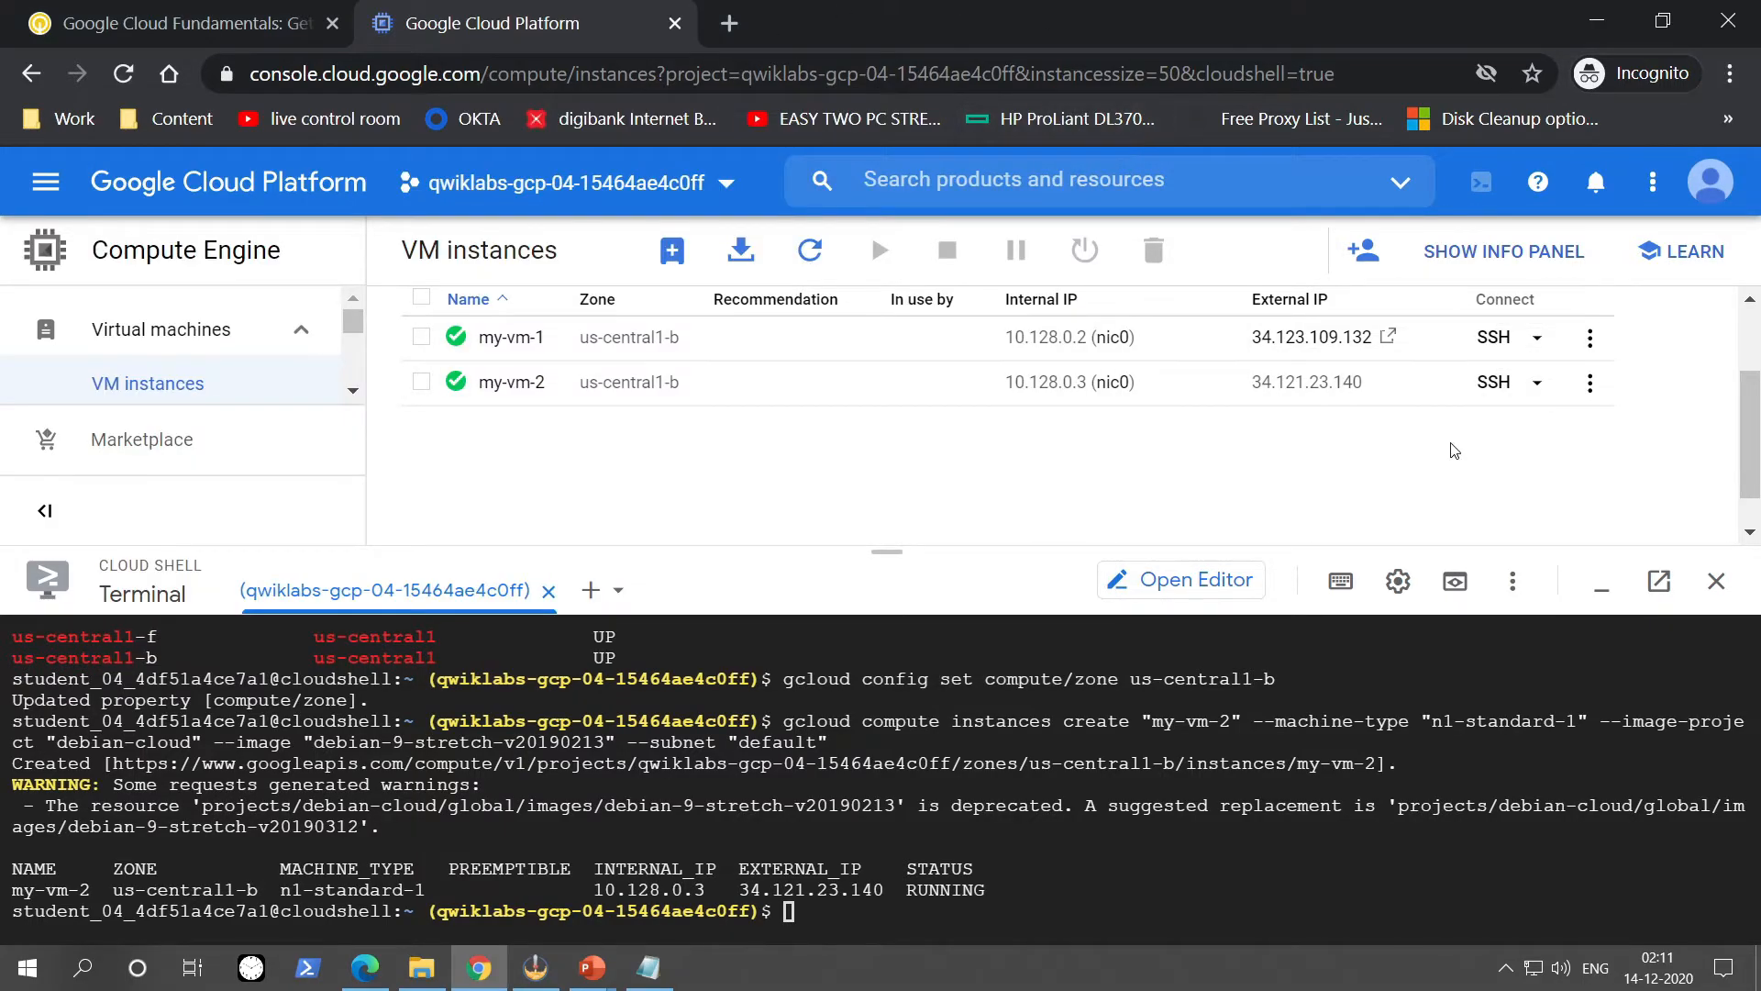
pyautogui.click(1499, 386)
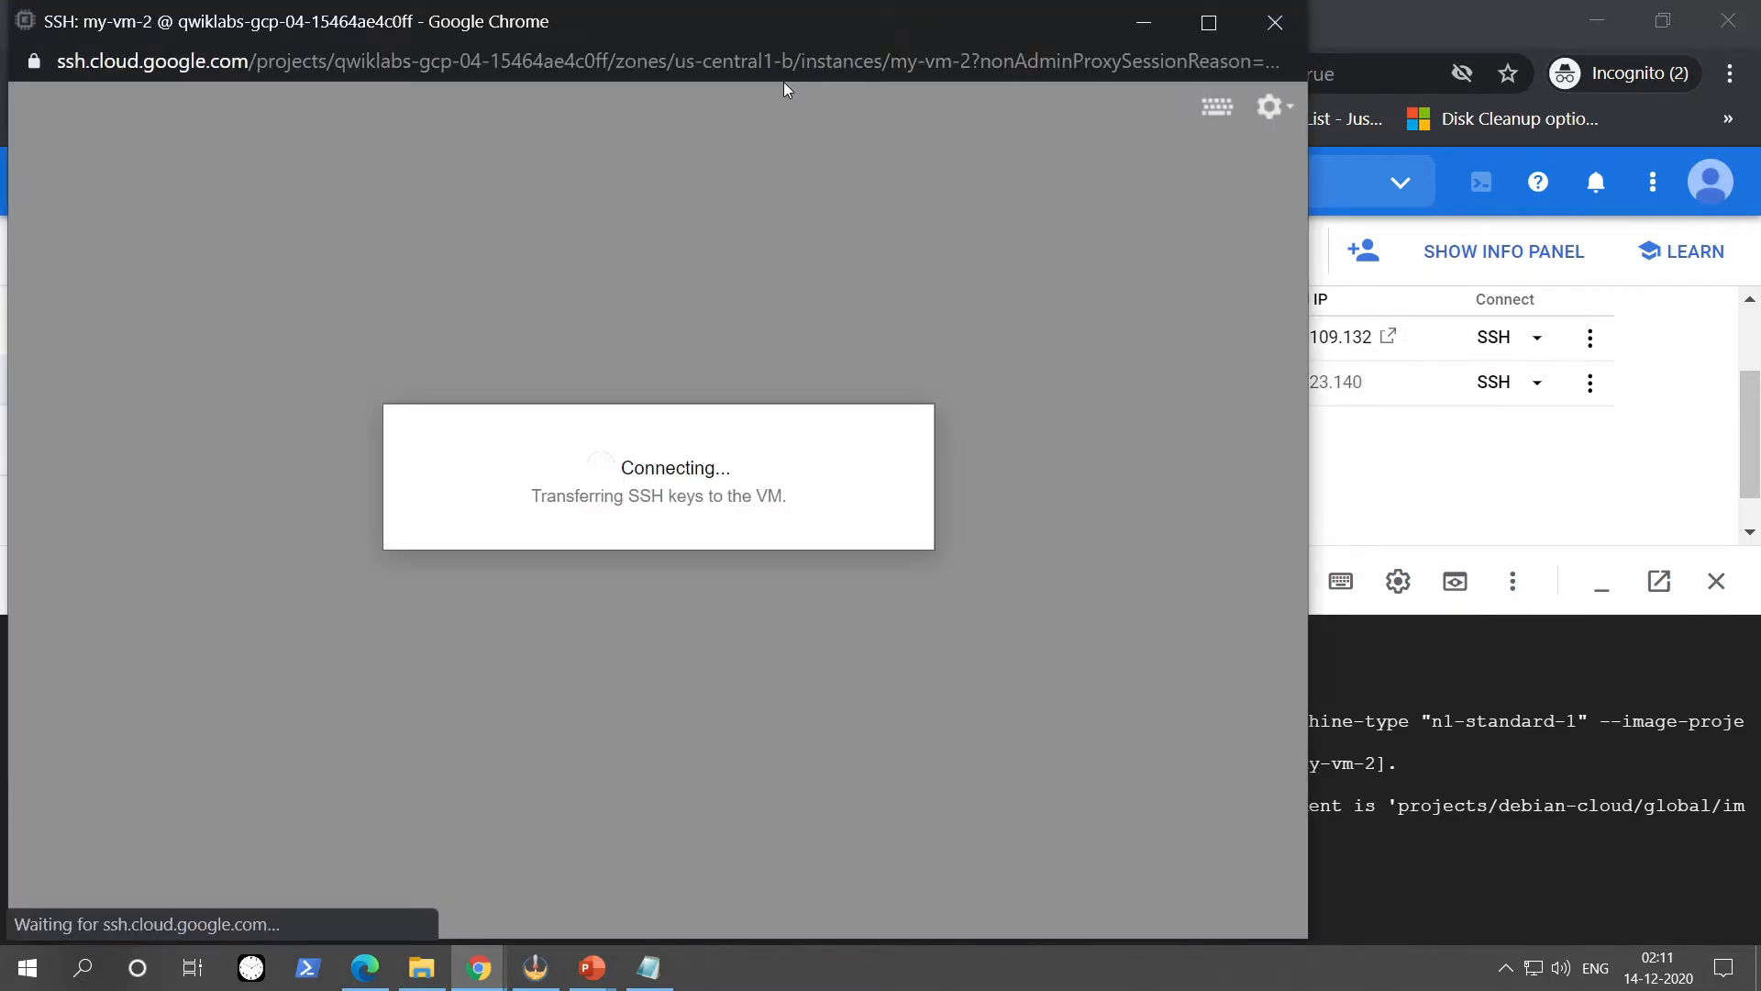
pyautogui.moveTo(690, 20); pyautogui.dragTo(991, 27)
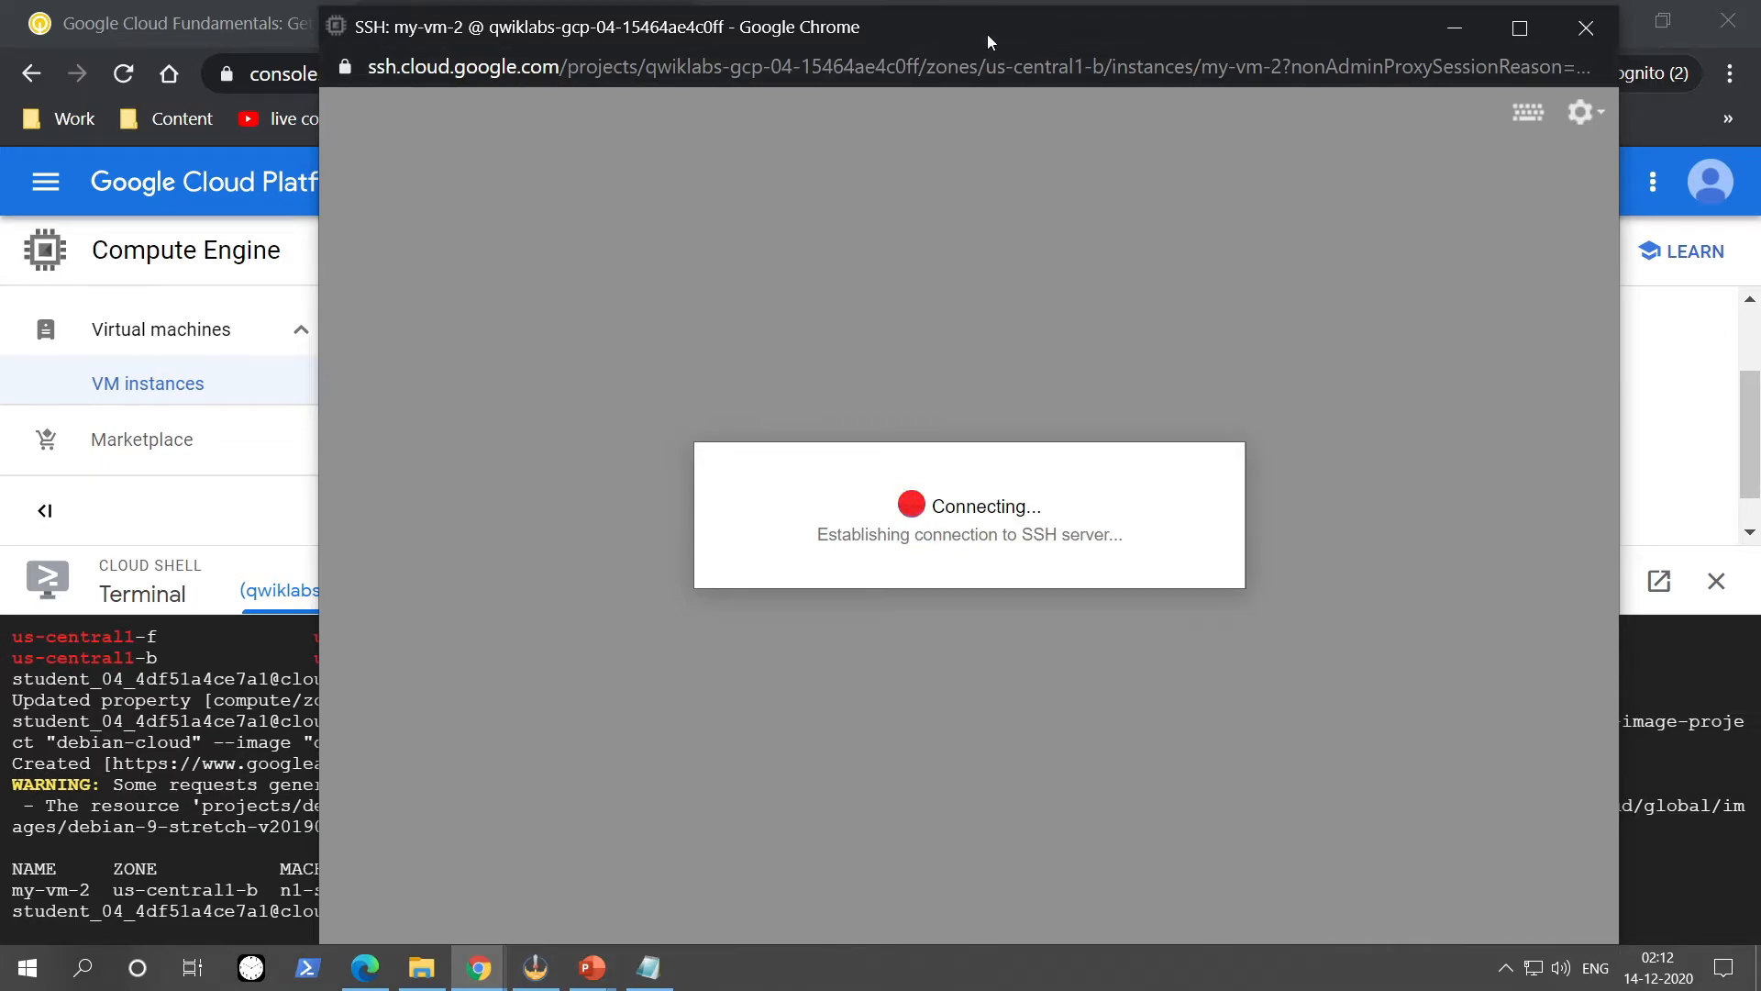
pyautogui.moveTo(988, 35); pyautogui.dragTo(987, 28)
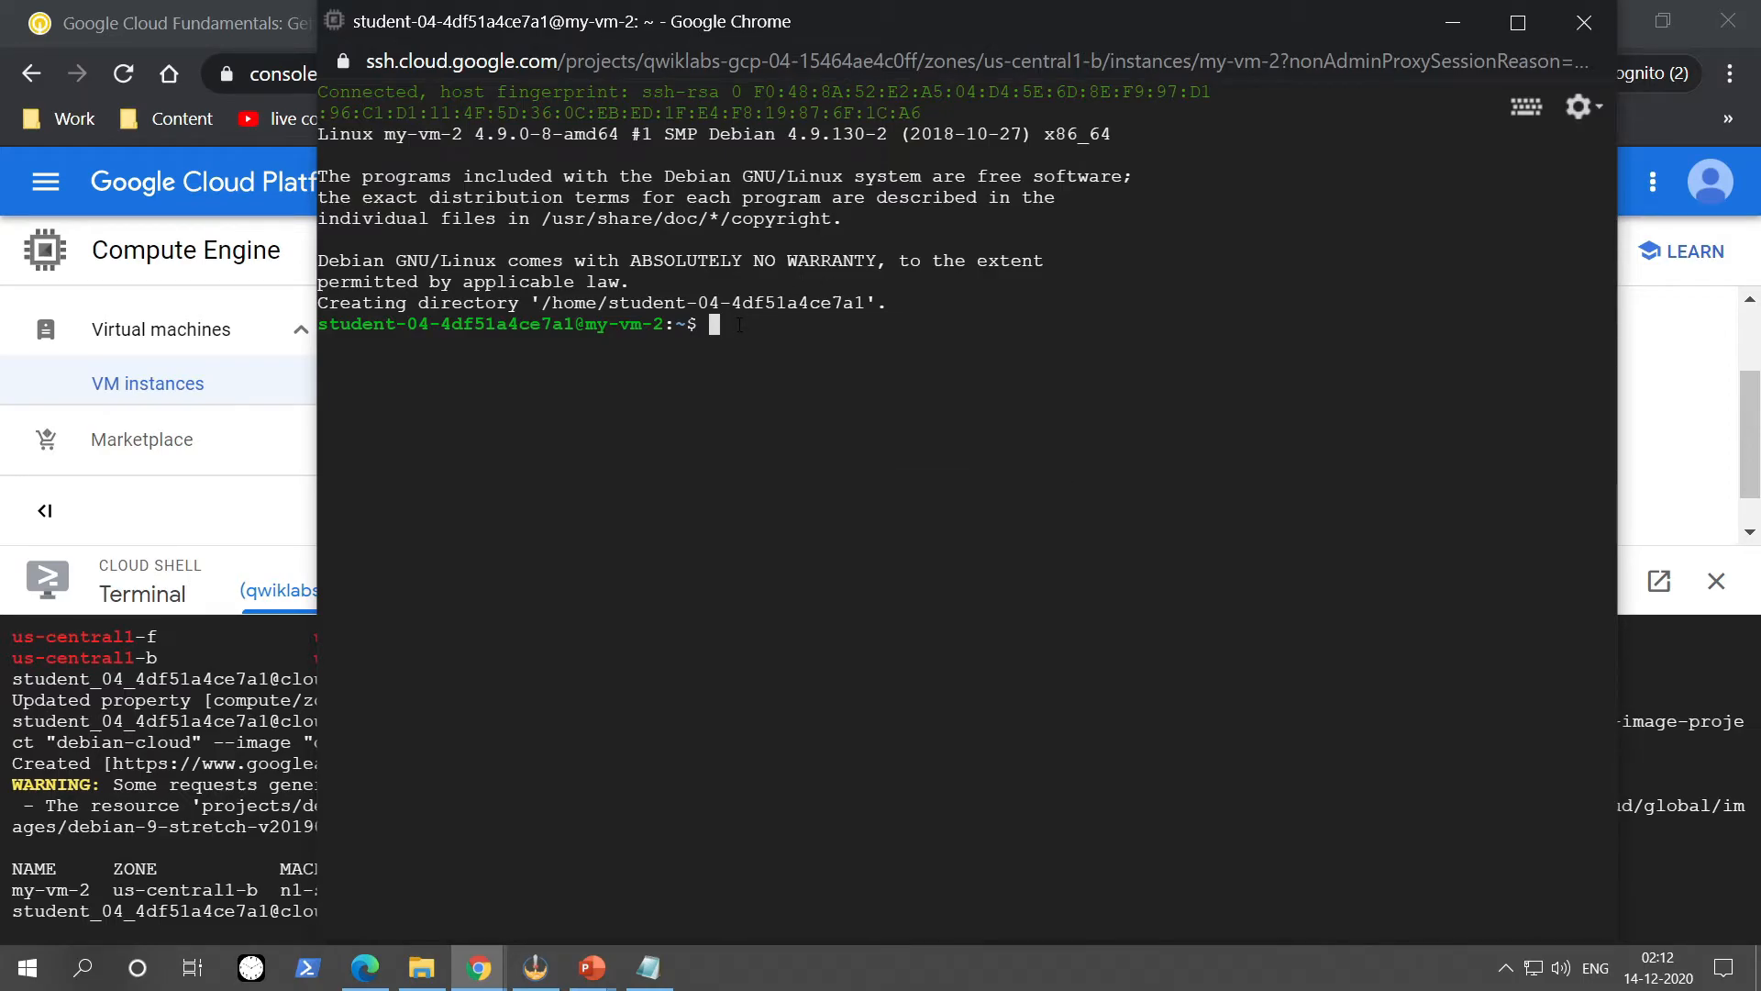
# Run the hostname command in the my-vm-2 SSH session and highlight the returned machine name.
pyautogui.write('hostname\\')
pyautogui.press('Return')
pyautogui.hotkey('ctrl', 'c')
pyautogui.press('Up')
pyautogui.press('BackSpace')
pyautogui.press('Return')
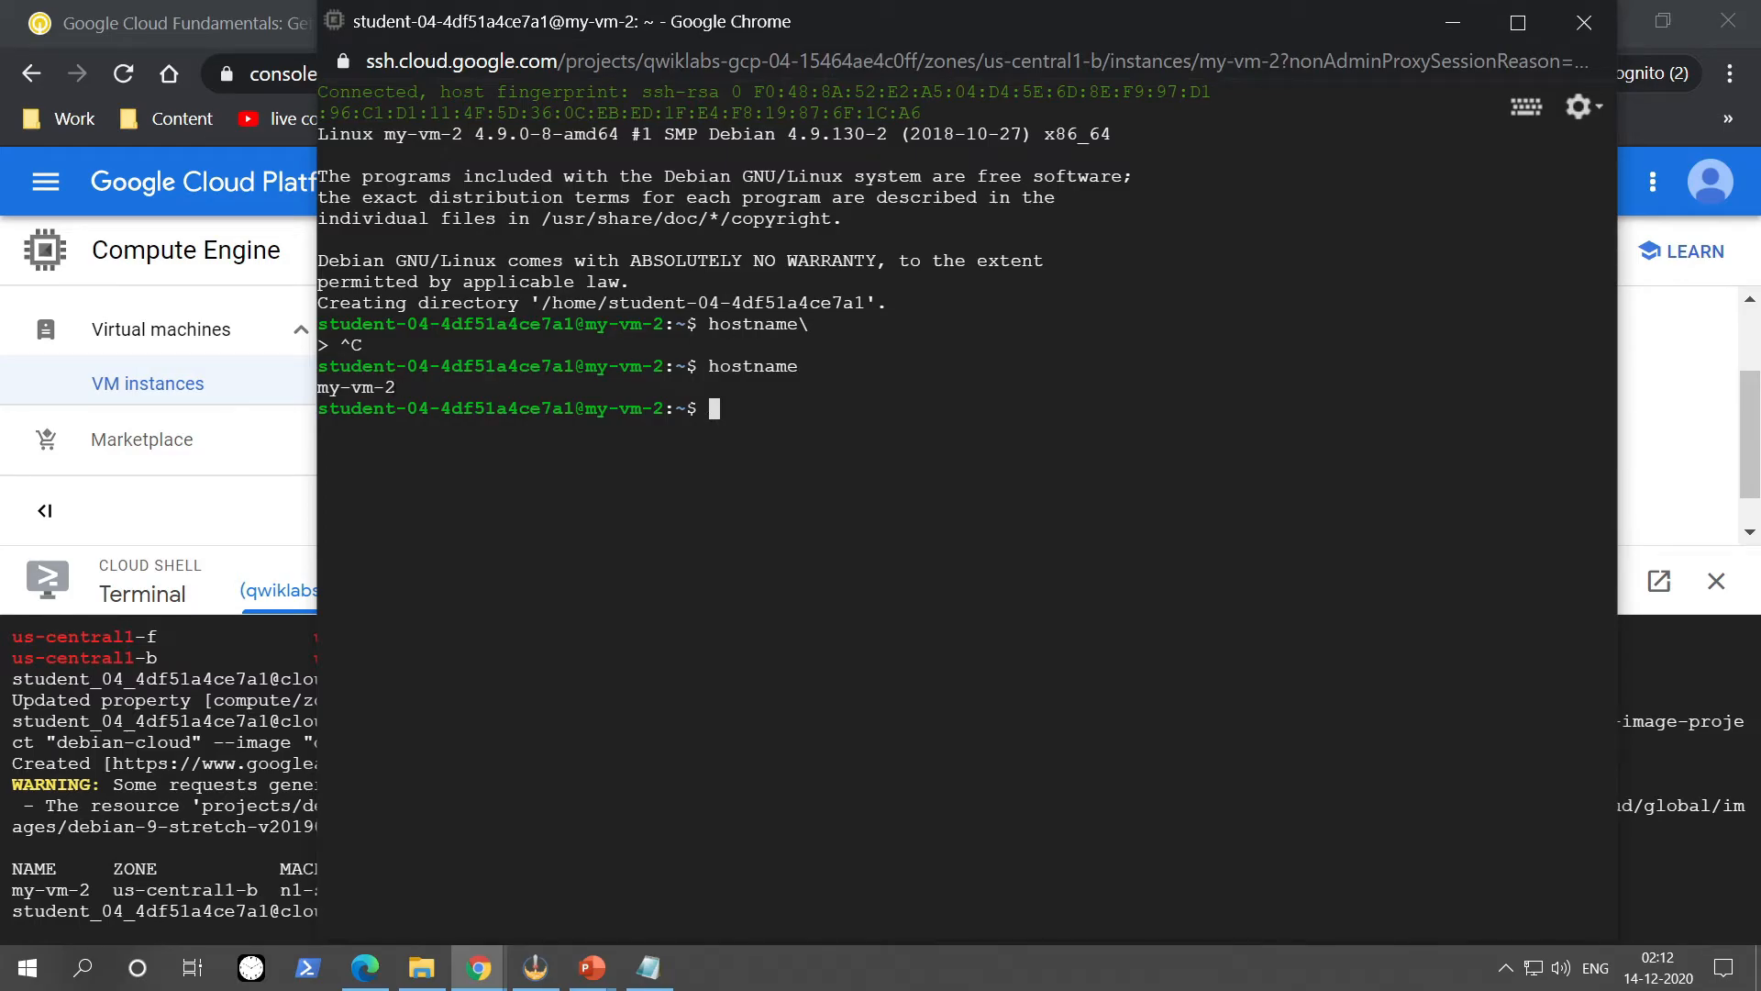
pyautogui.moveTo(396, 388); pyautogui.dragTo(313, 391)
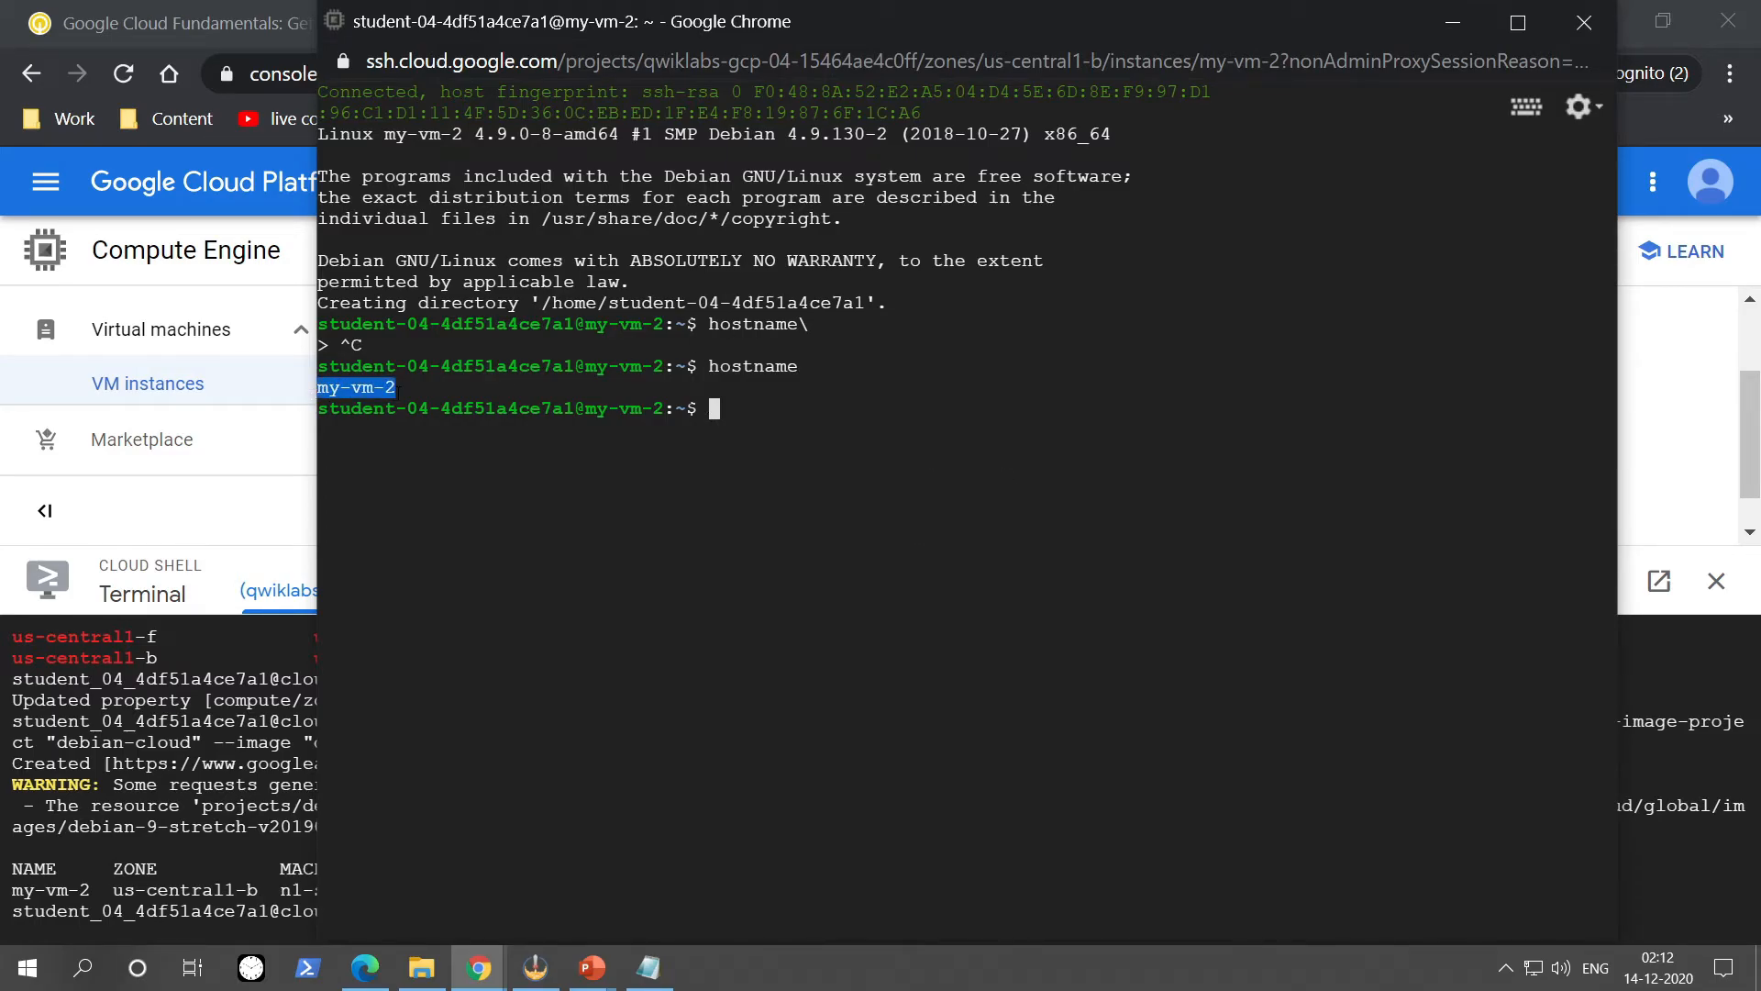
pyautogui.click(398, 388)
pyautogui.moveTo(397, 388); pyautogui.dragTo(295, 393)
pyautogui.click(427, 386)
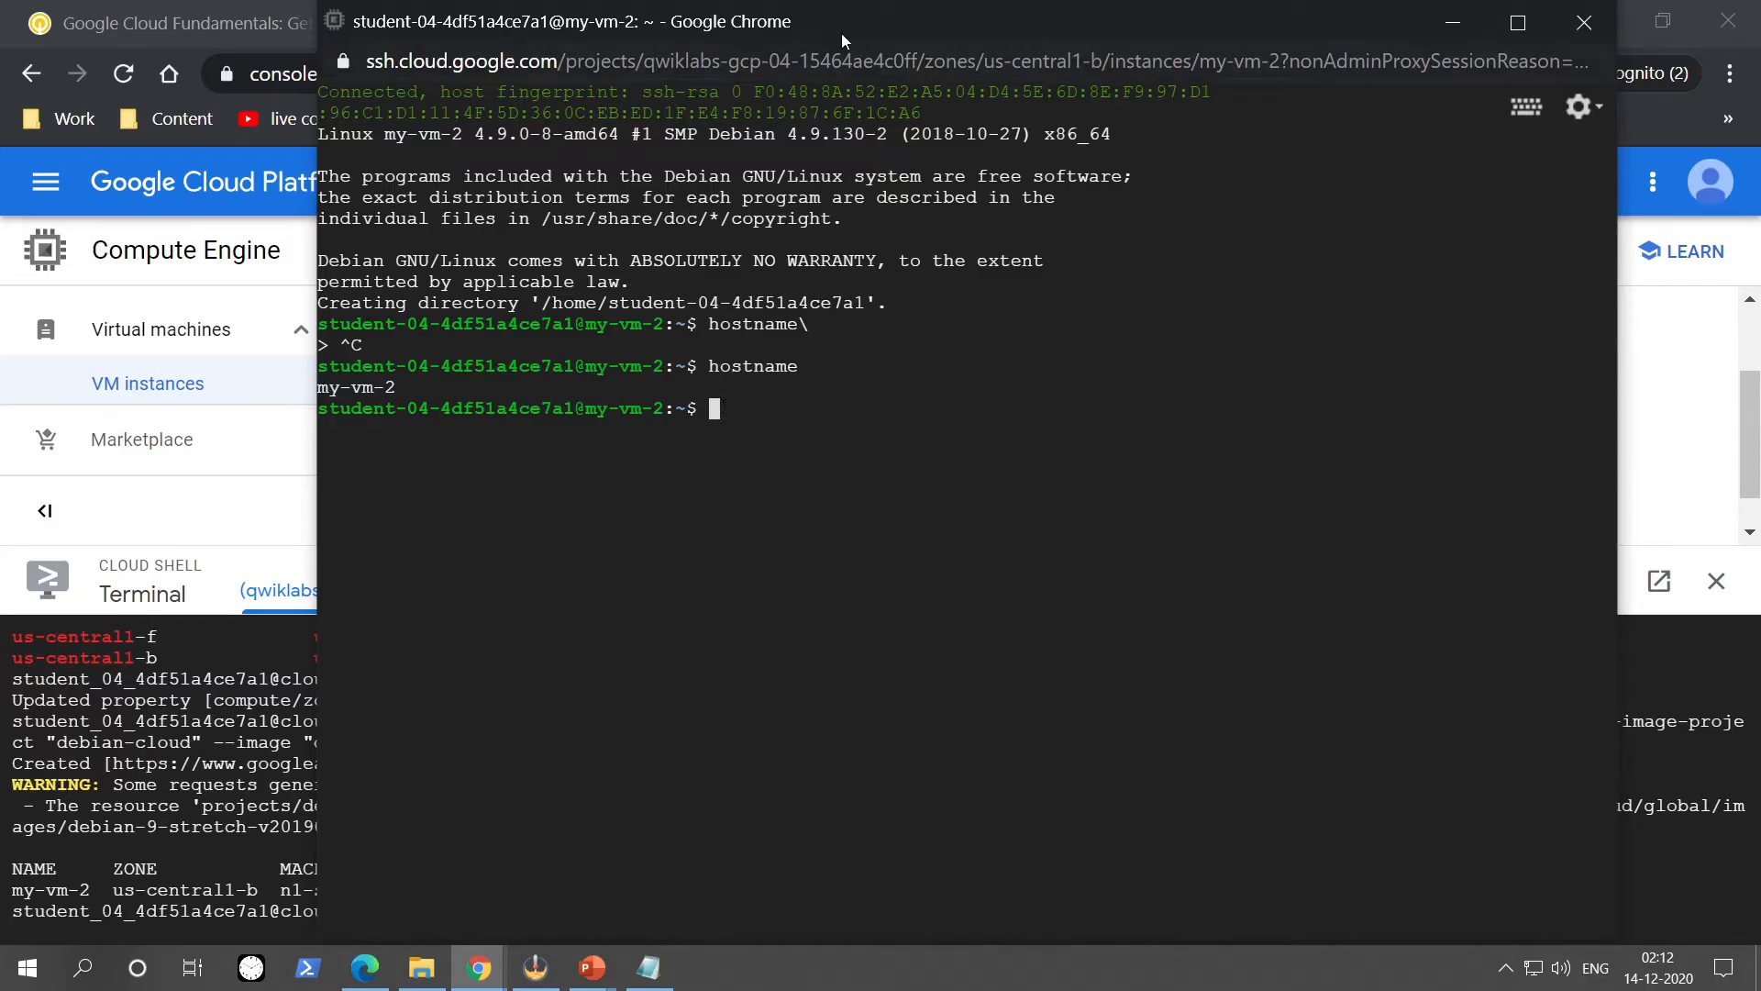
pyautogui.moveTo(399, 387); pyautogui.dragTo(312, 391)
pyautogui.click(734, 410)
# Ping my-vm-1 from the my-vm-2 session, interrupt it after several replies, and highlight my-vm-1's full internal hostname.
pyautogui.moveTo(999, 3); pyautogui.dragTo(1206, 237)
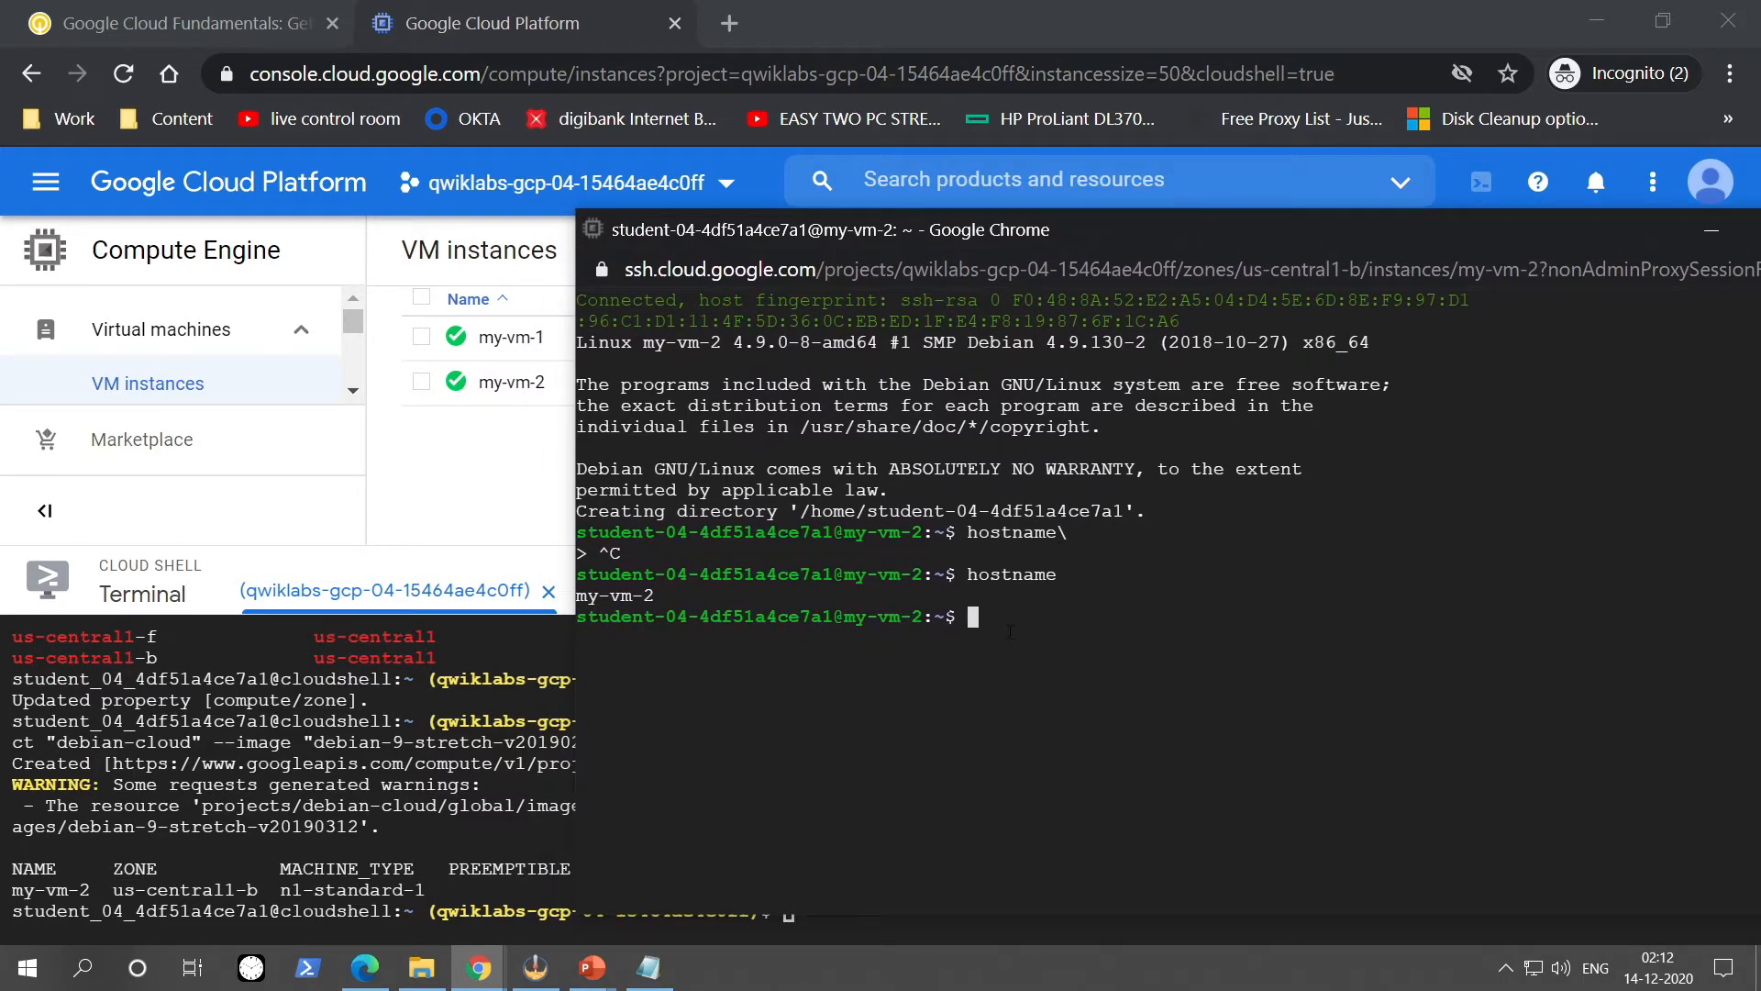
pyautogui.write('ping my-vm-1')
pyautogui.press('Return')
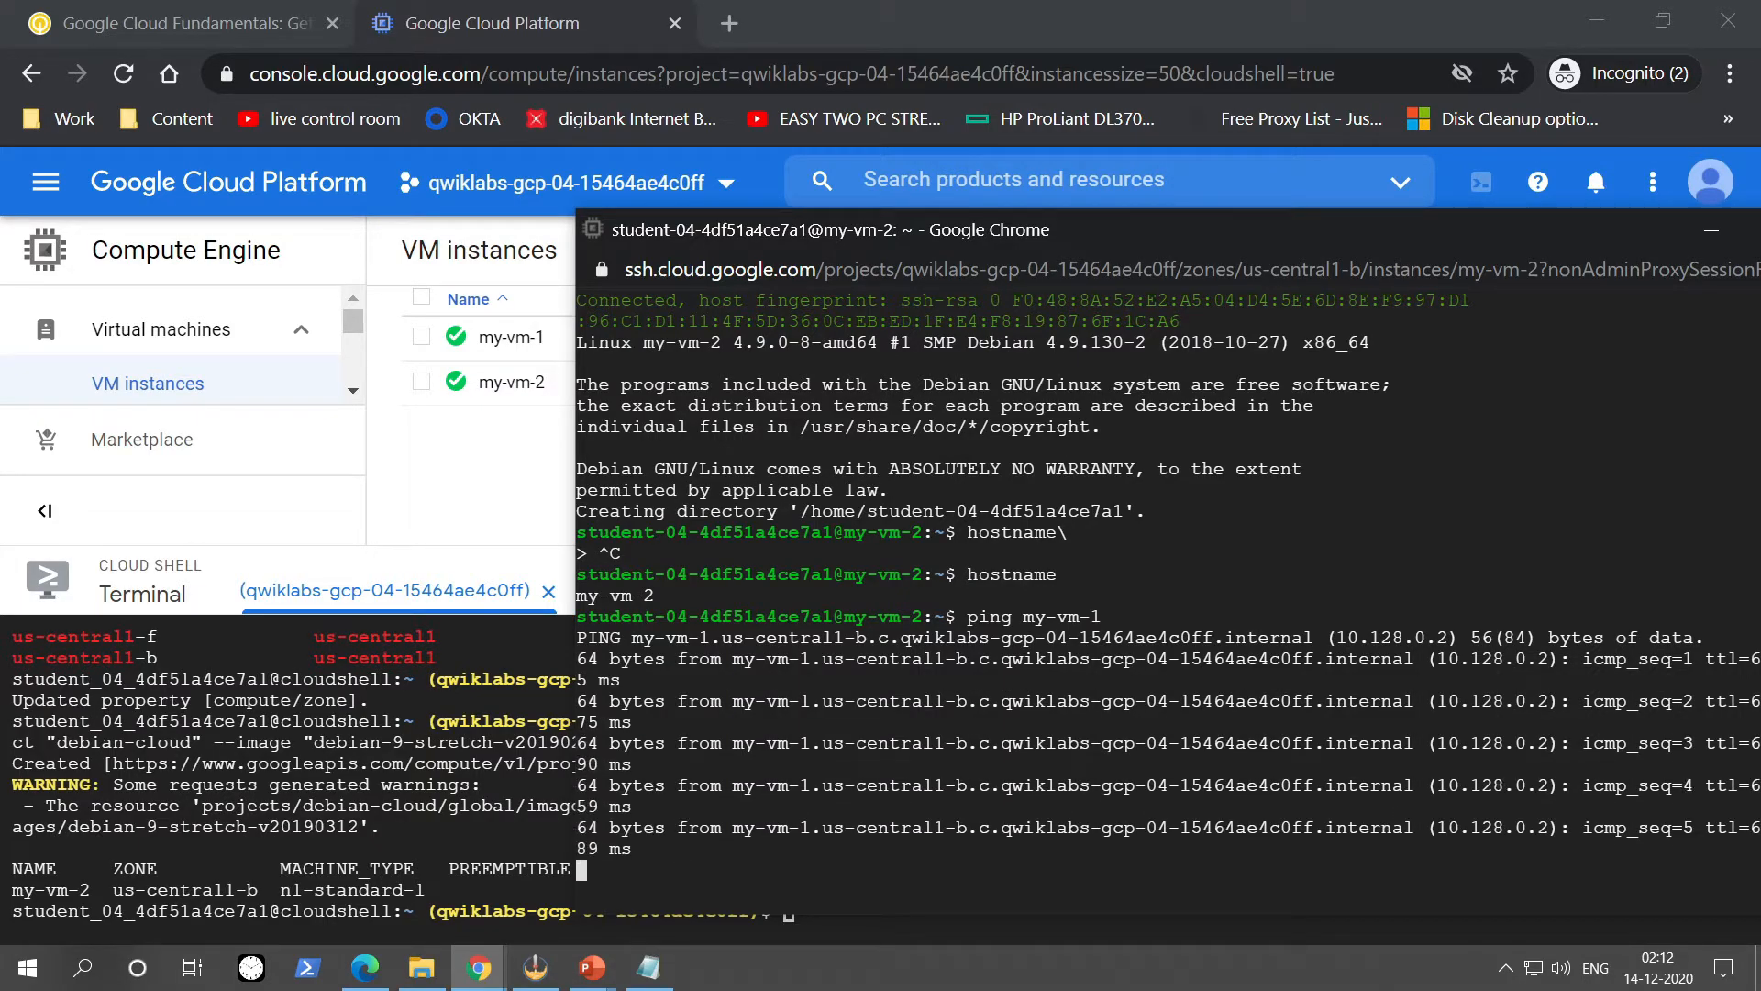
pyautogui.hotkey('ctrl', 'c')
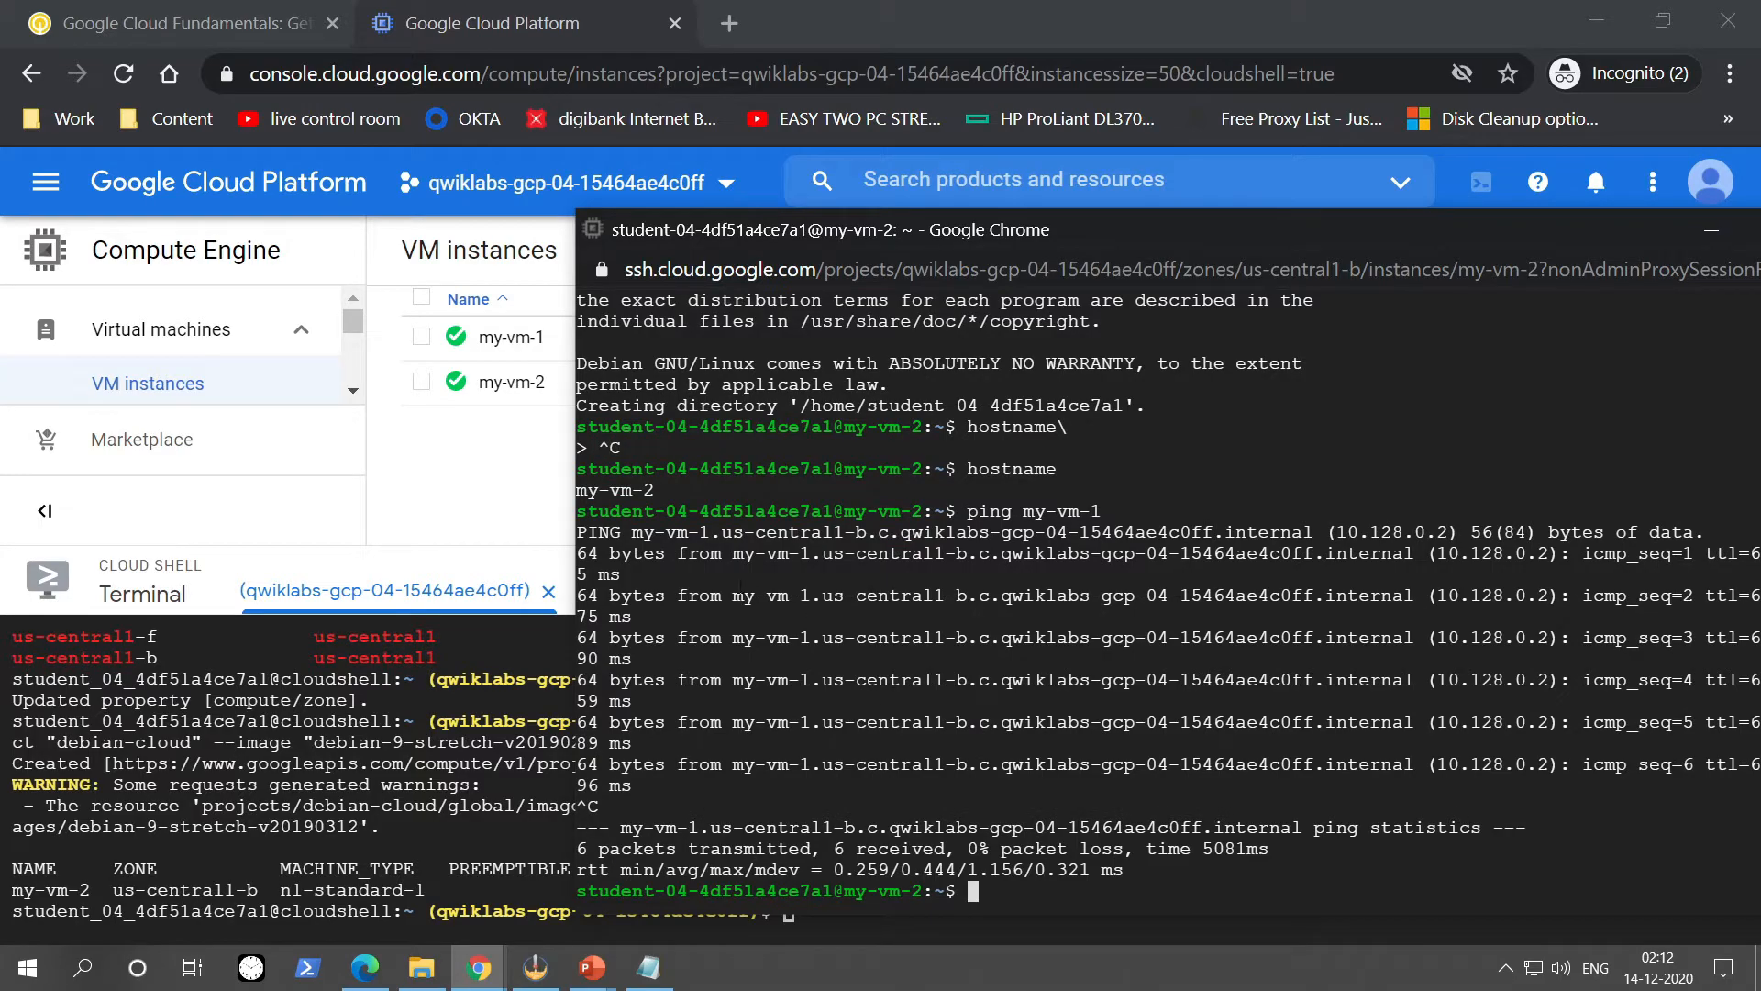
pyautogui.moveTo(732, 553); pyautogui.dragTo(1417, 554)
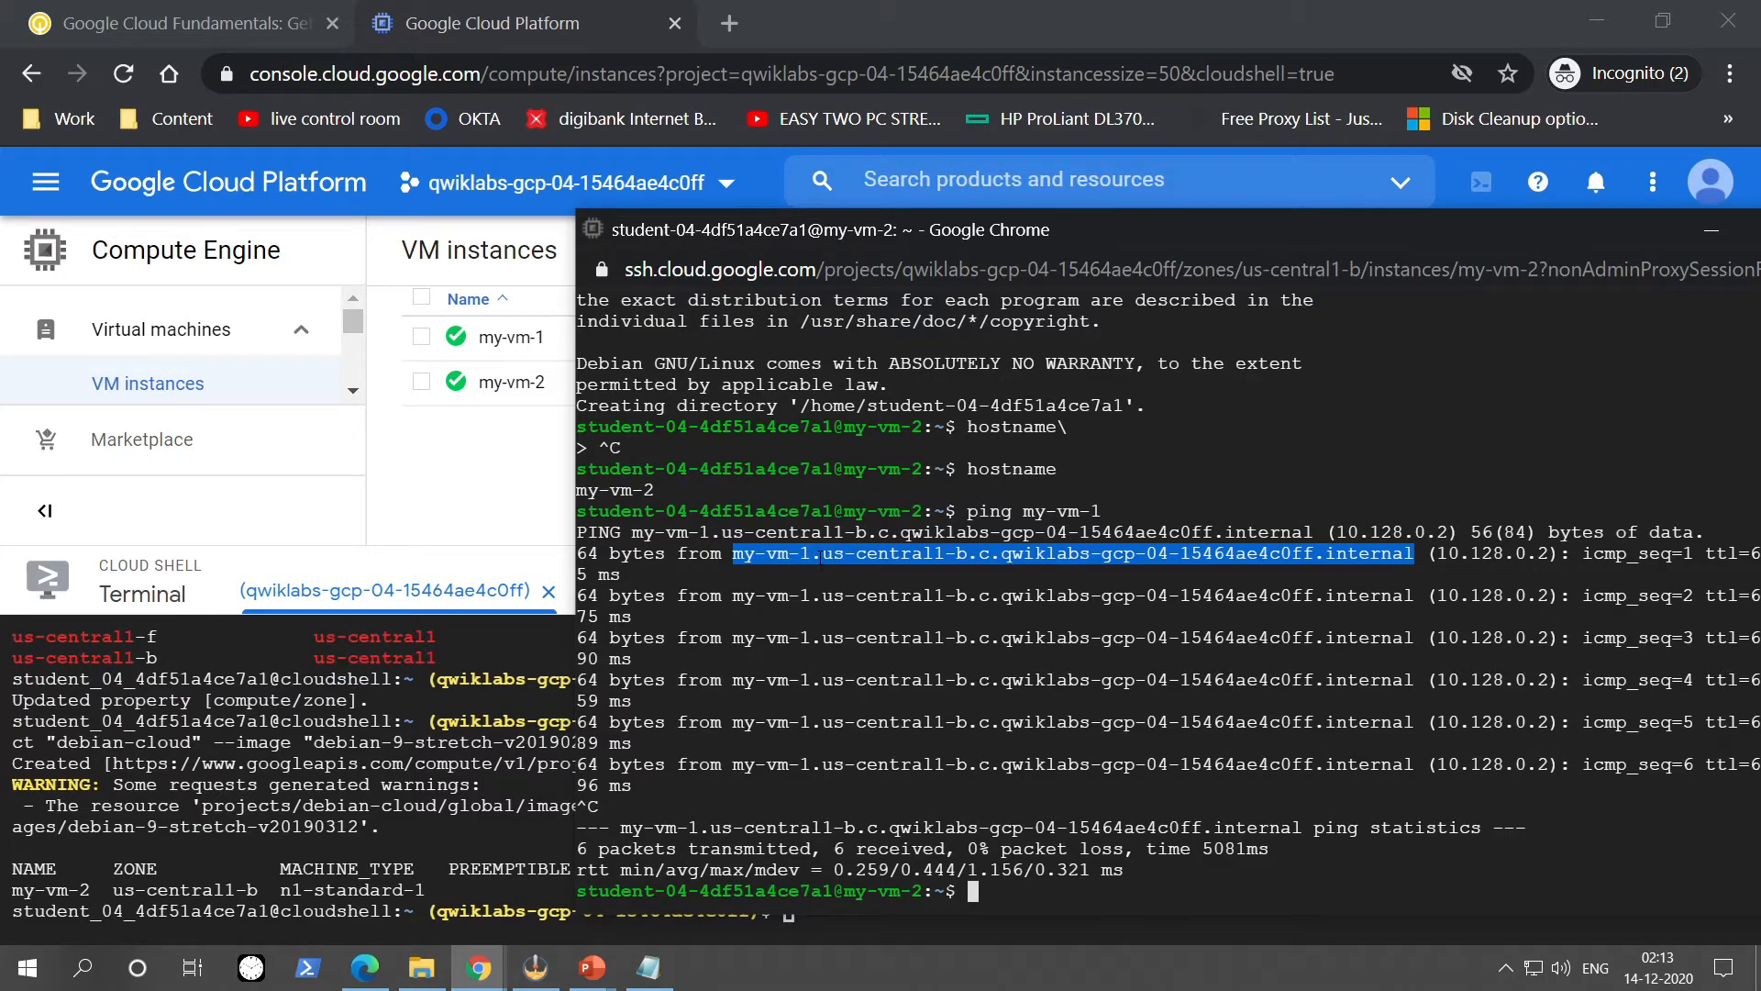
pyautogui.moveTo(1163, 235); pyautogui.dragTo(952, 229)
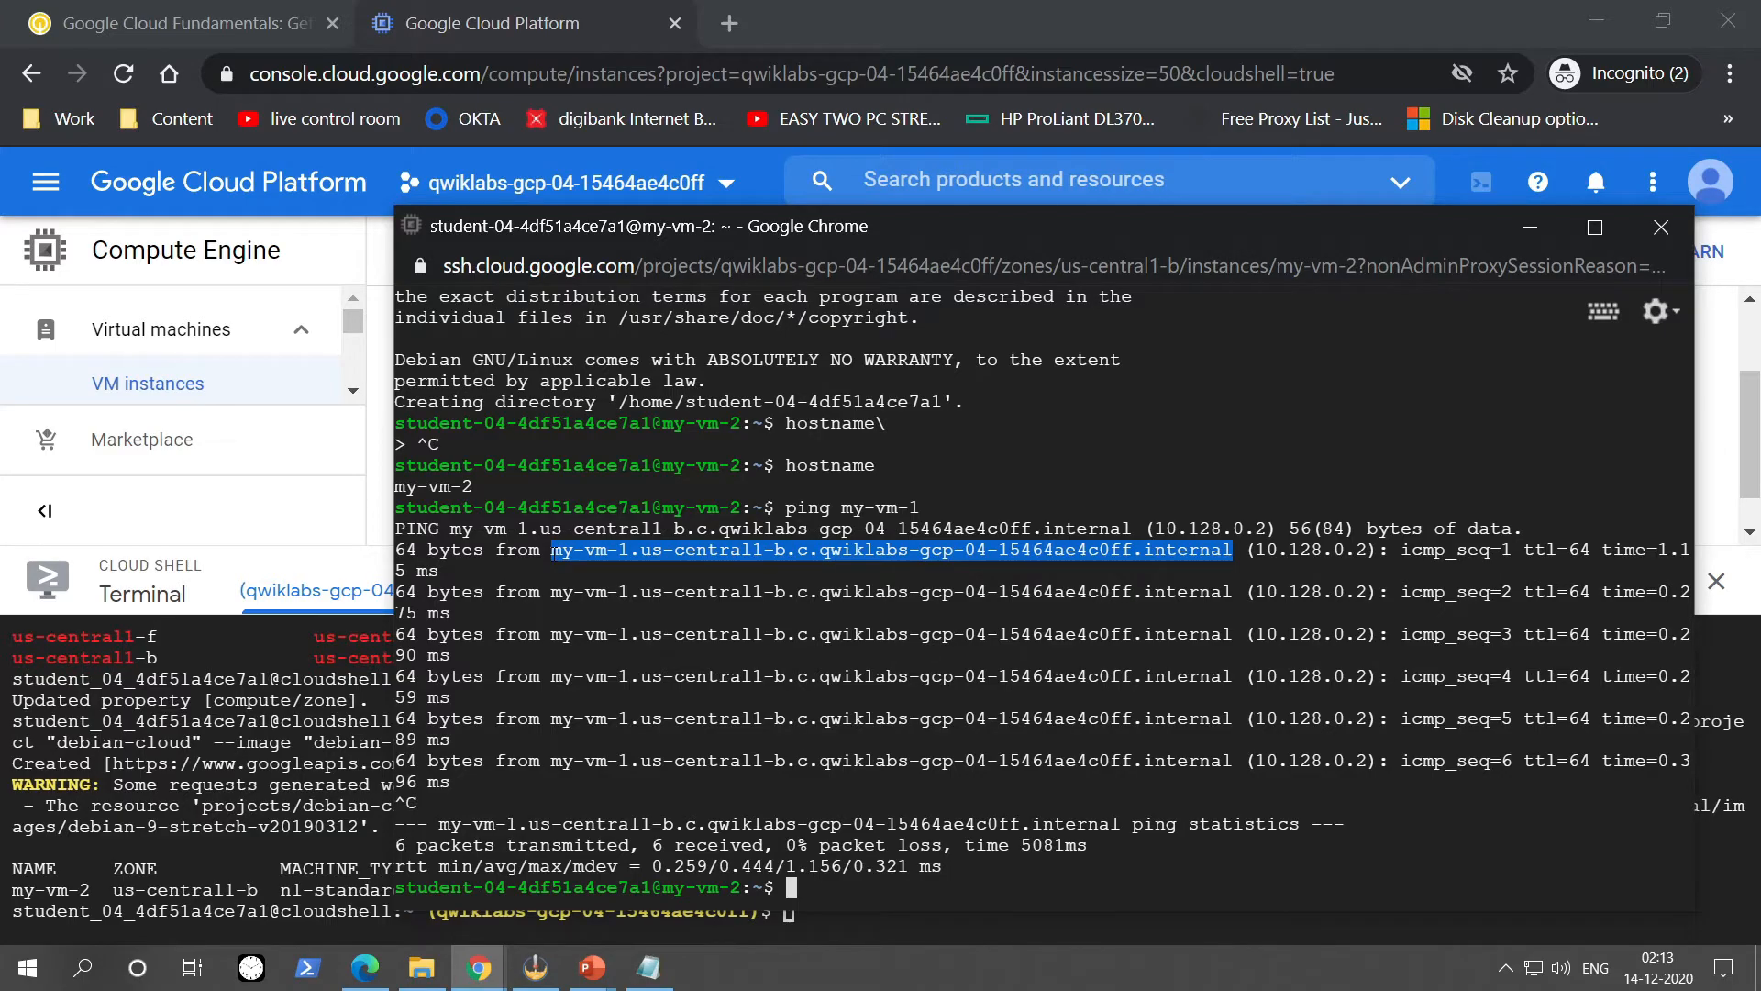
pyautogui.moveTo(553, 549); pyautogui.dragTo(1231, 549)
pyautogui.click(1231, 570)
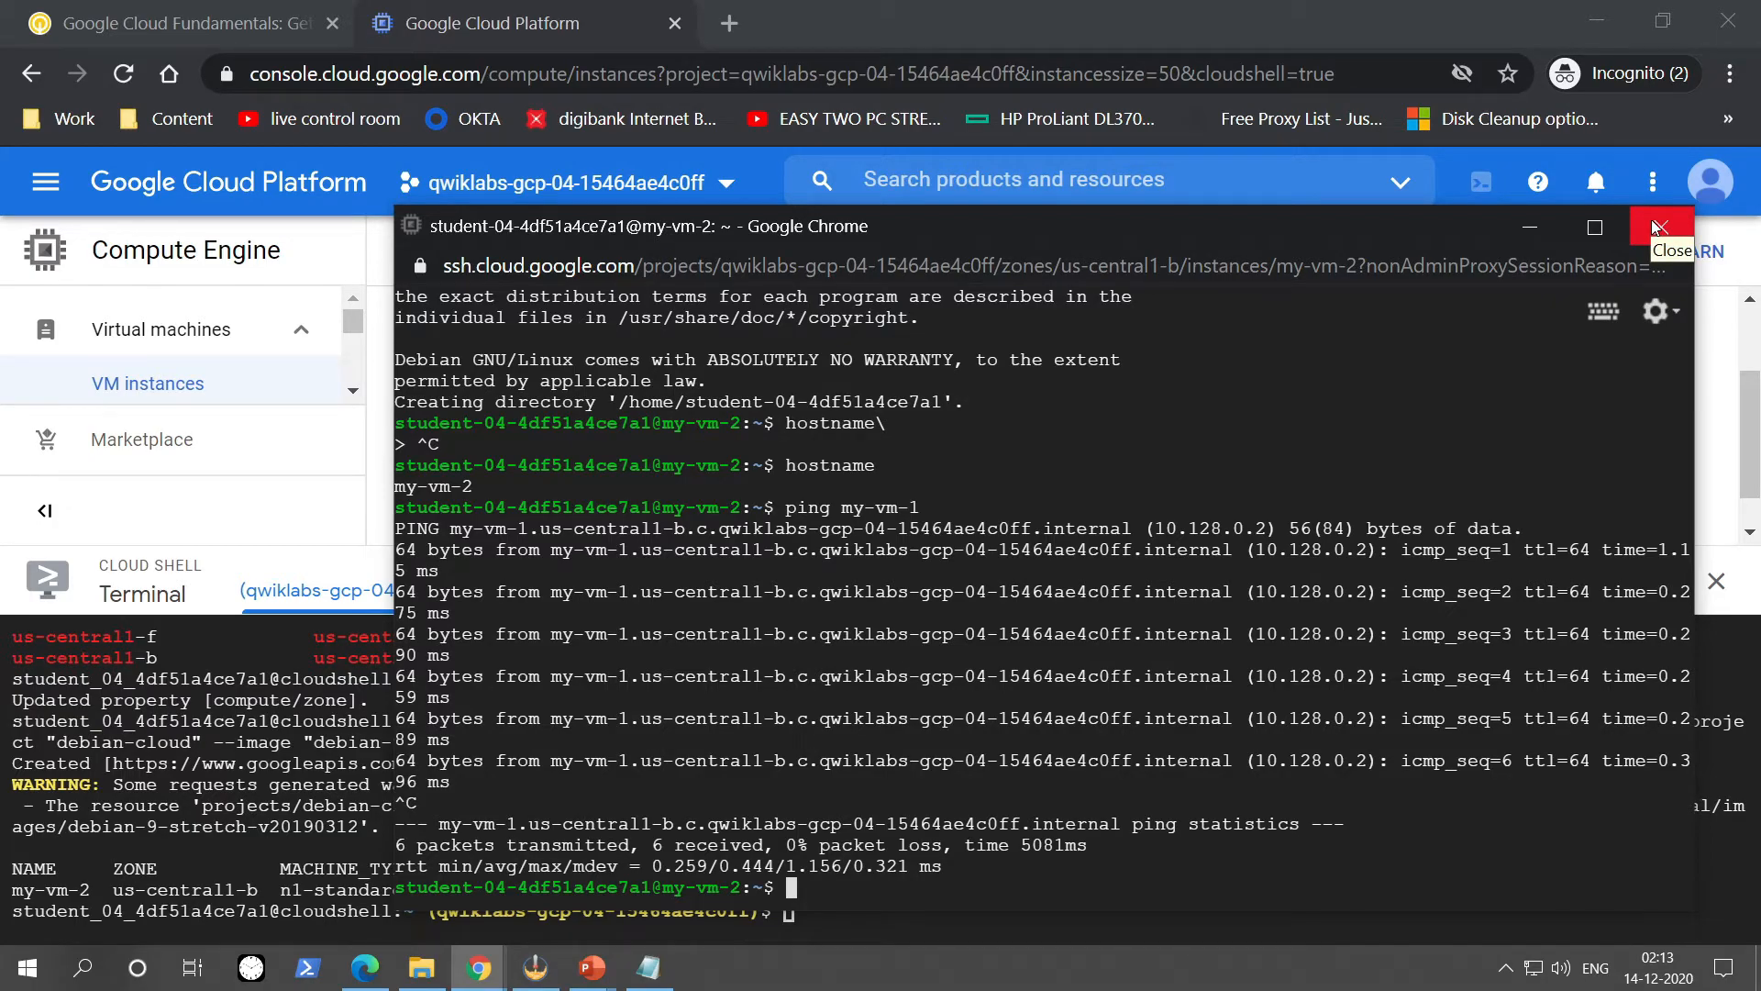
# Connect from my-vm-2 to my-vm-1 with ssh my-vm-1, answering yes to the host authenticity question.
pyautogui.write('ssh')
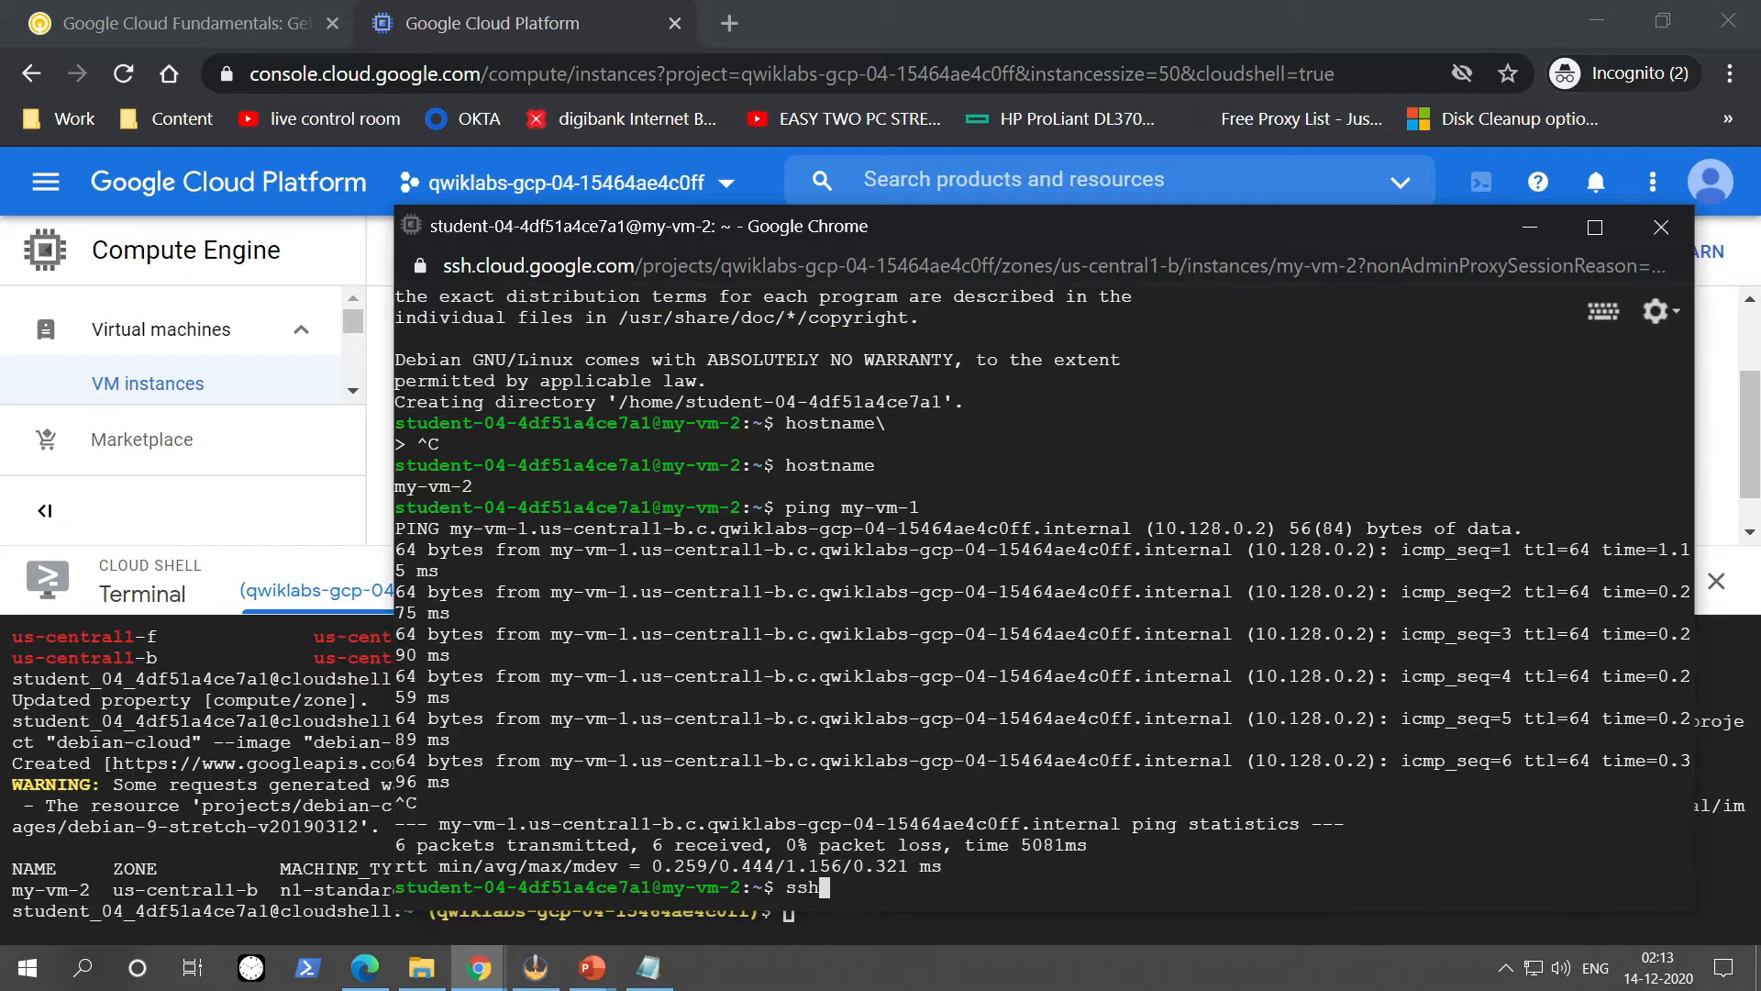
pyautogui.write(' my-vm-1')
pyautogui.press('Return')
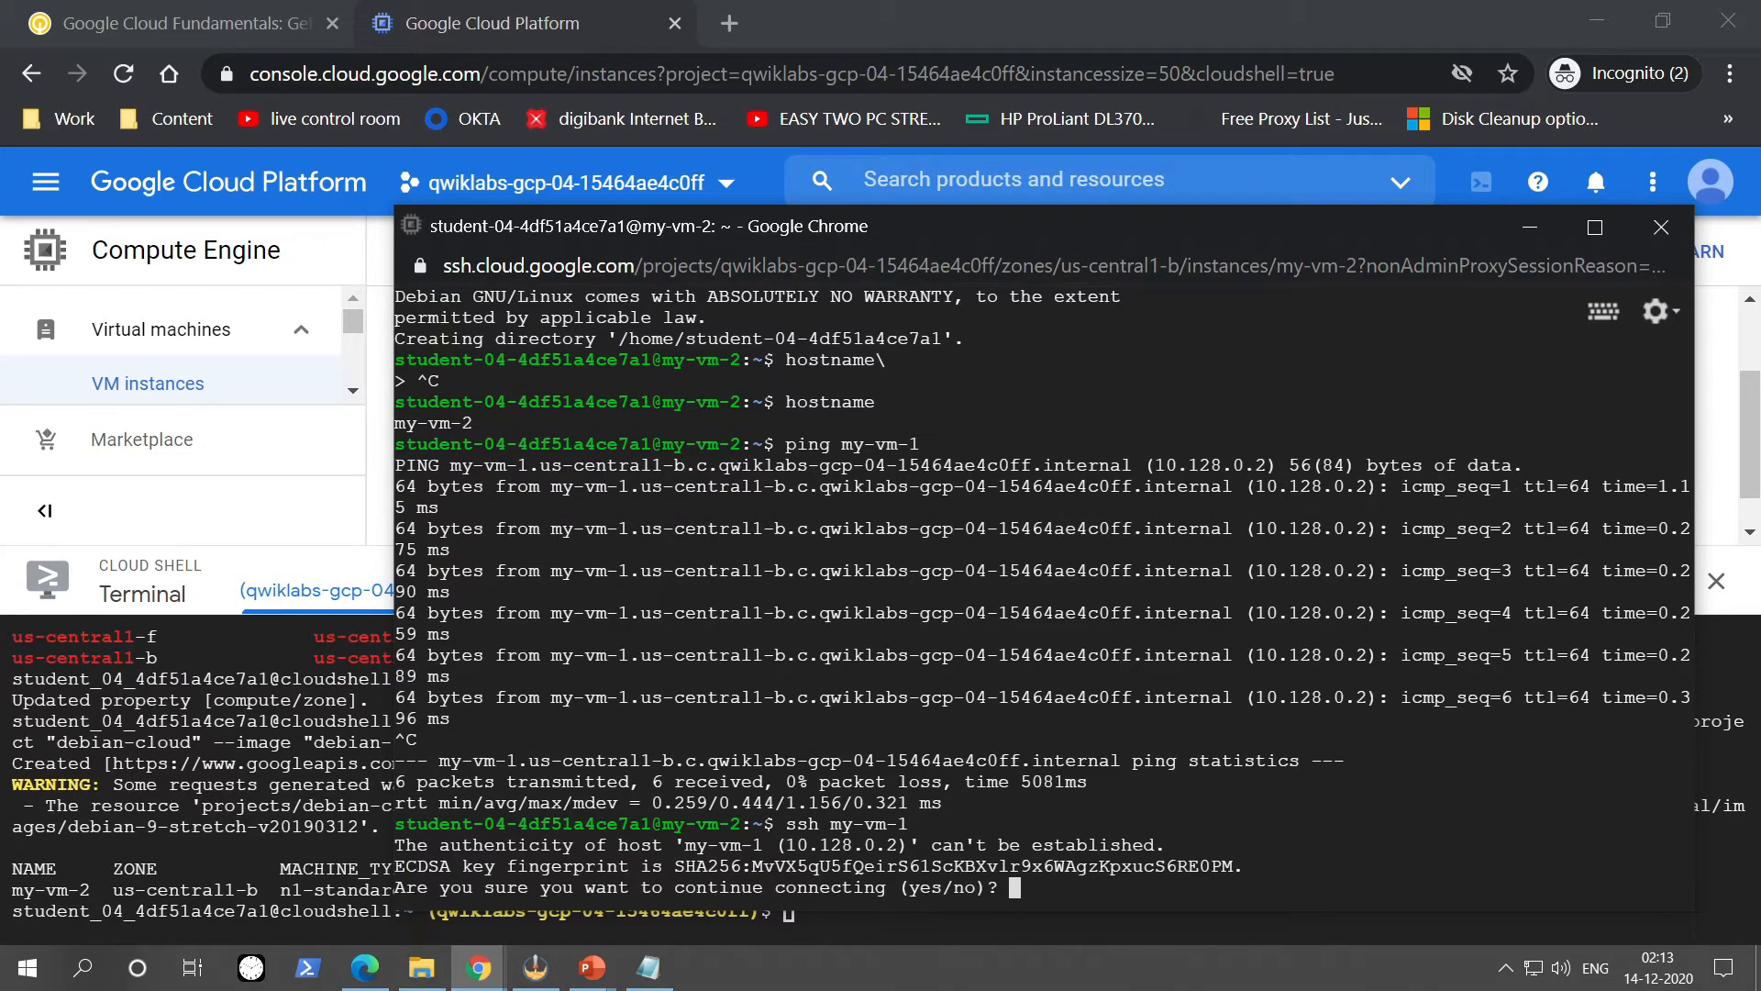
pyautogui.write('yes')
pyautogui.press('Return')
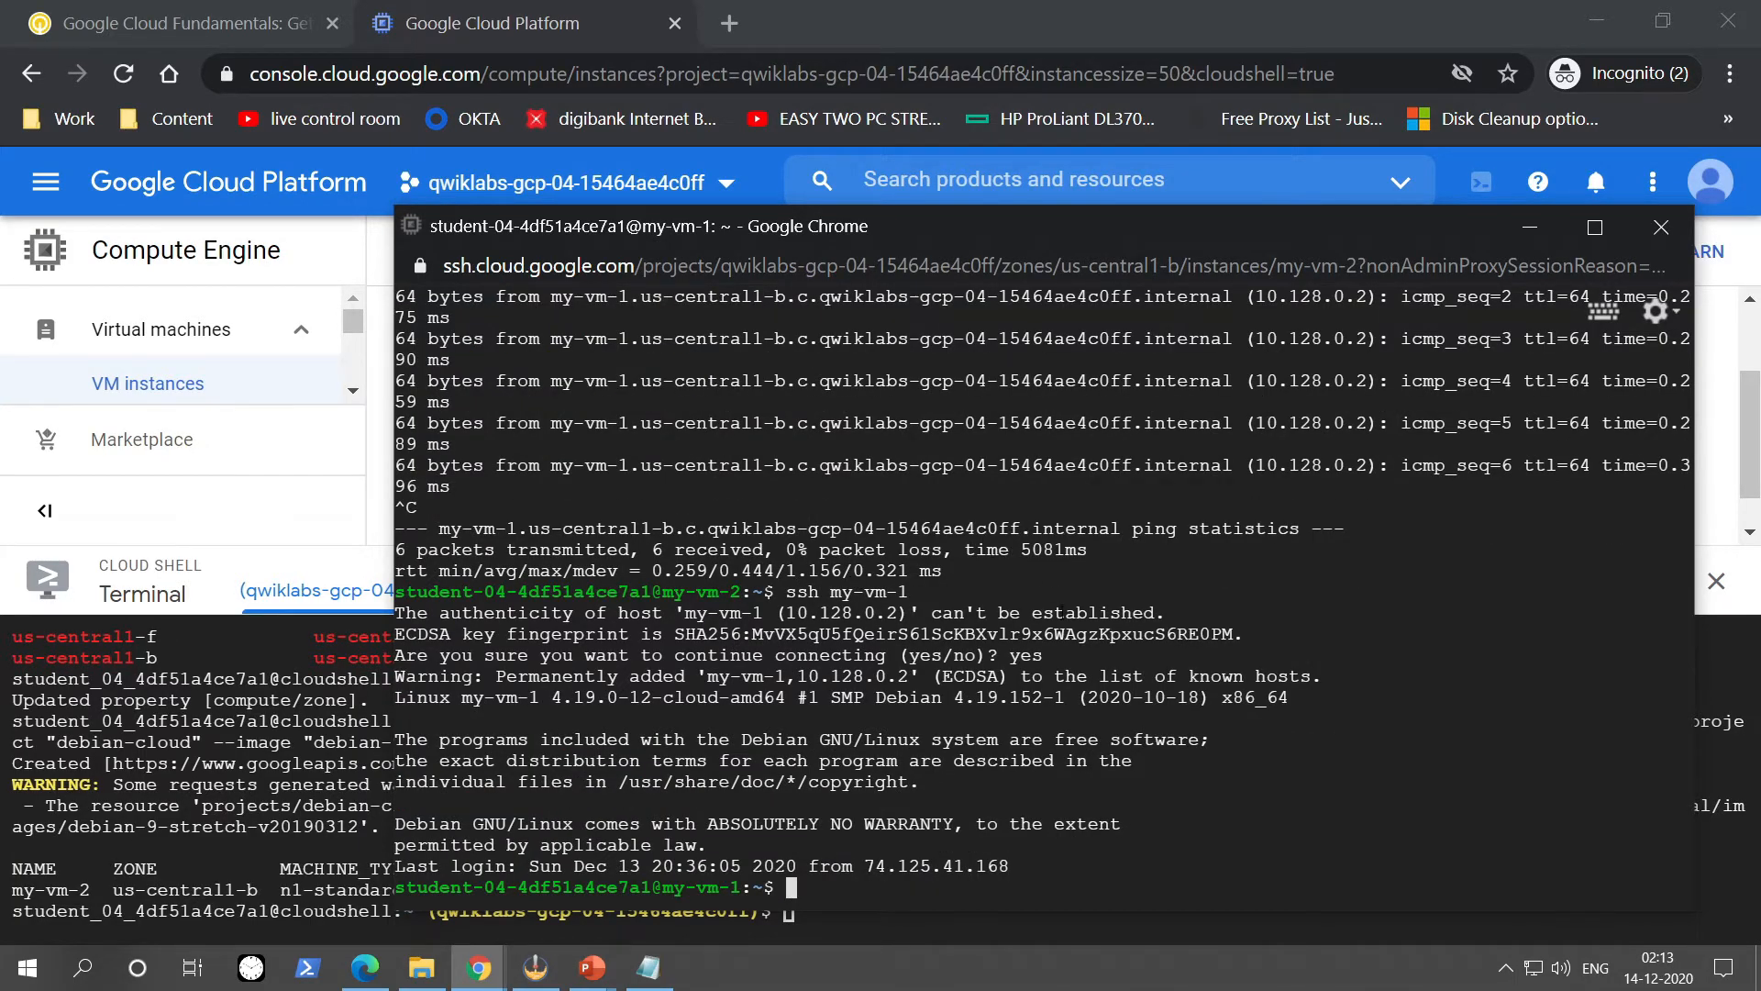
# Run hostname in the my-vm-1 session, maximize the SSH window and highlight the returned name.
pyautogui.write('hostname')
pyautogui.press('Return')
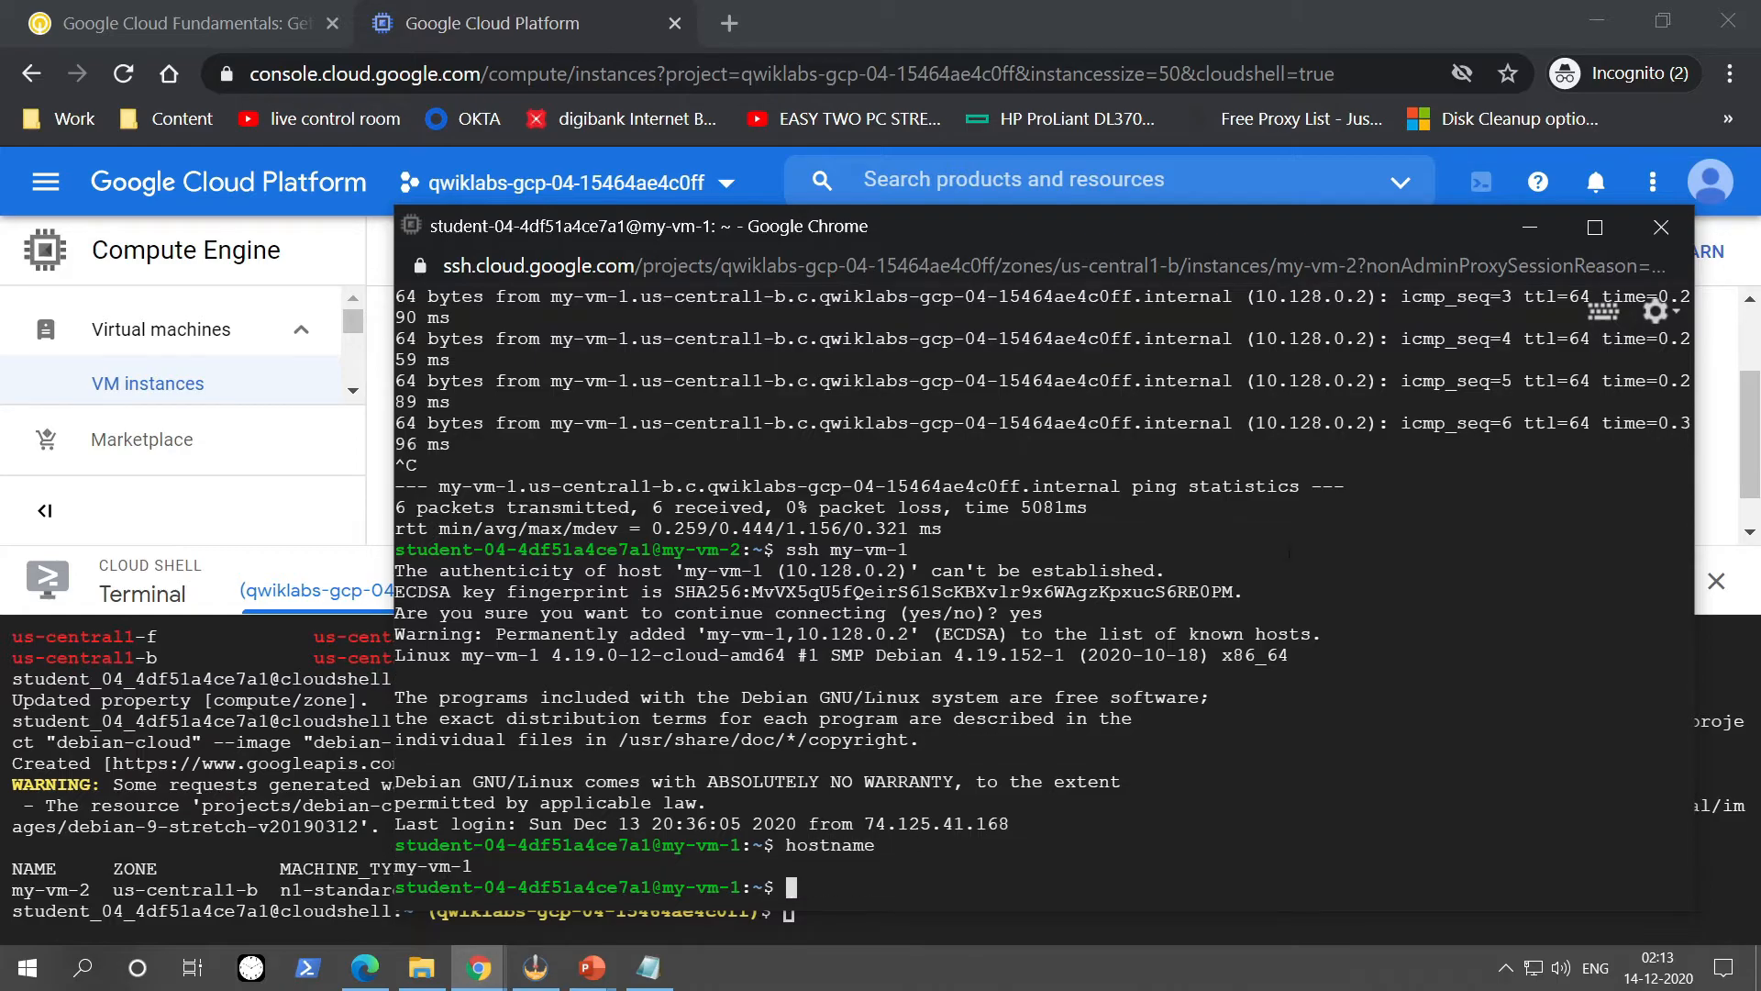
pyautogui.press('super+Up')
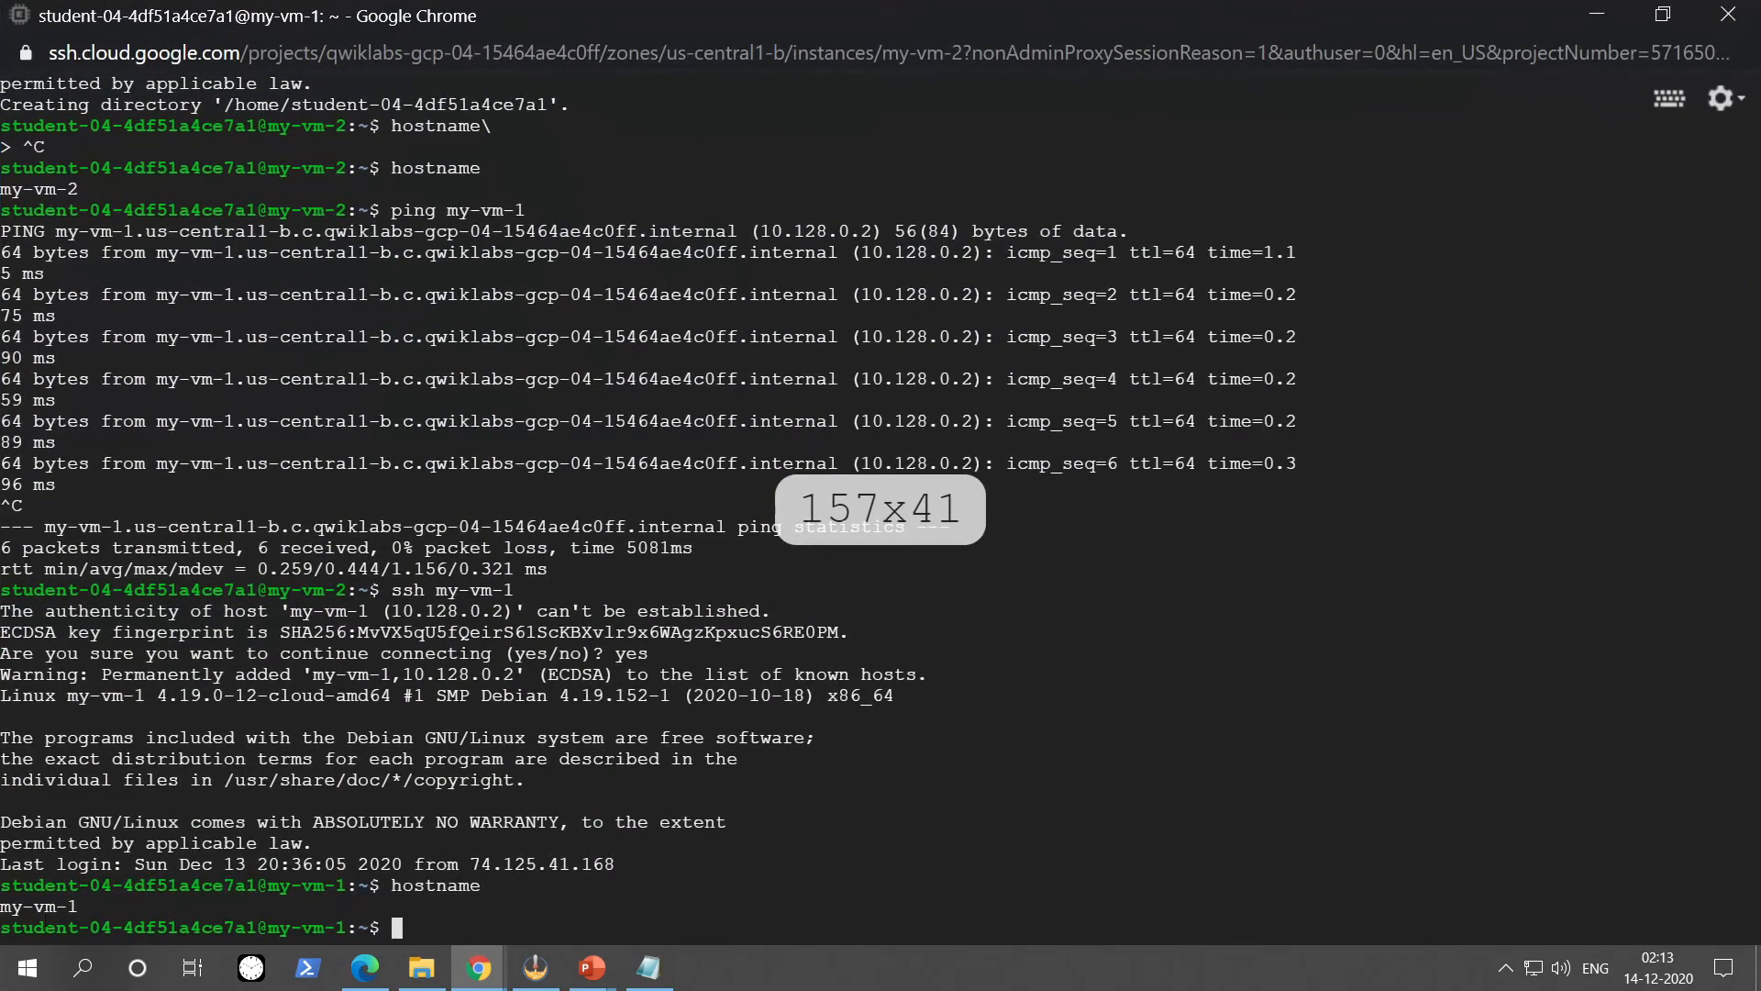
pyautogui.moveTo(7, 907); pyautogui.dragTo(79, 894)
pyautogui.click(435, 681)
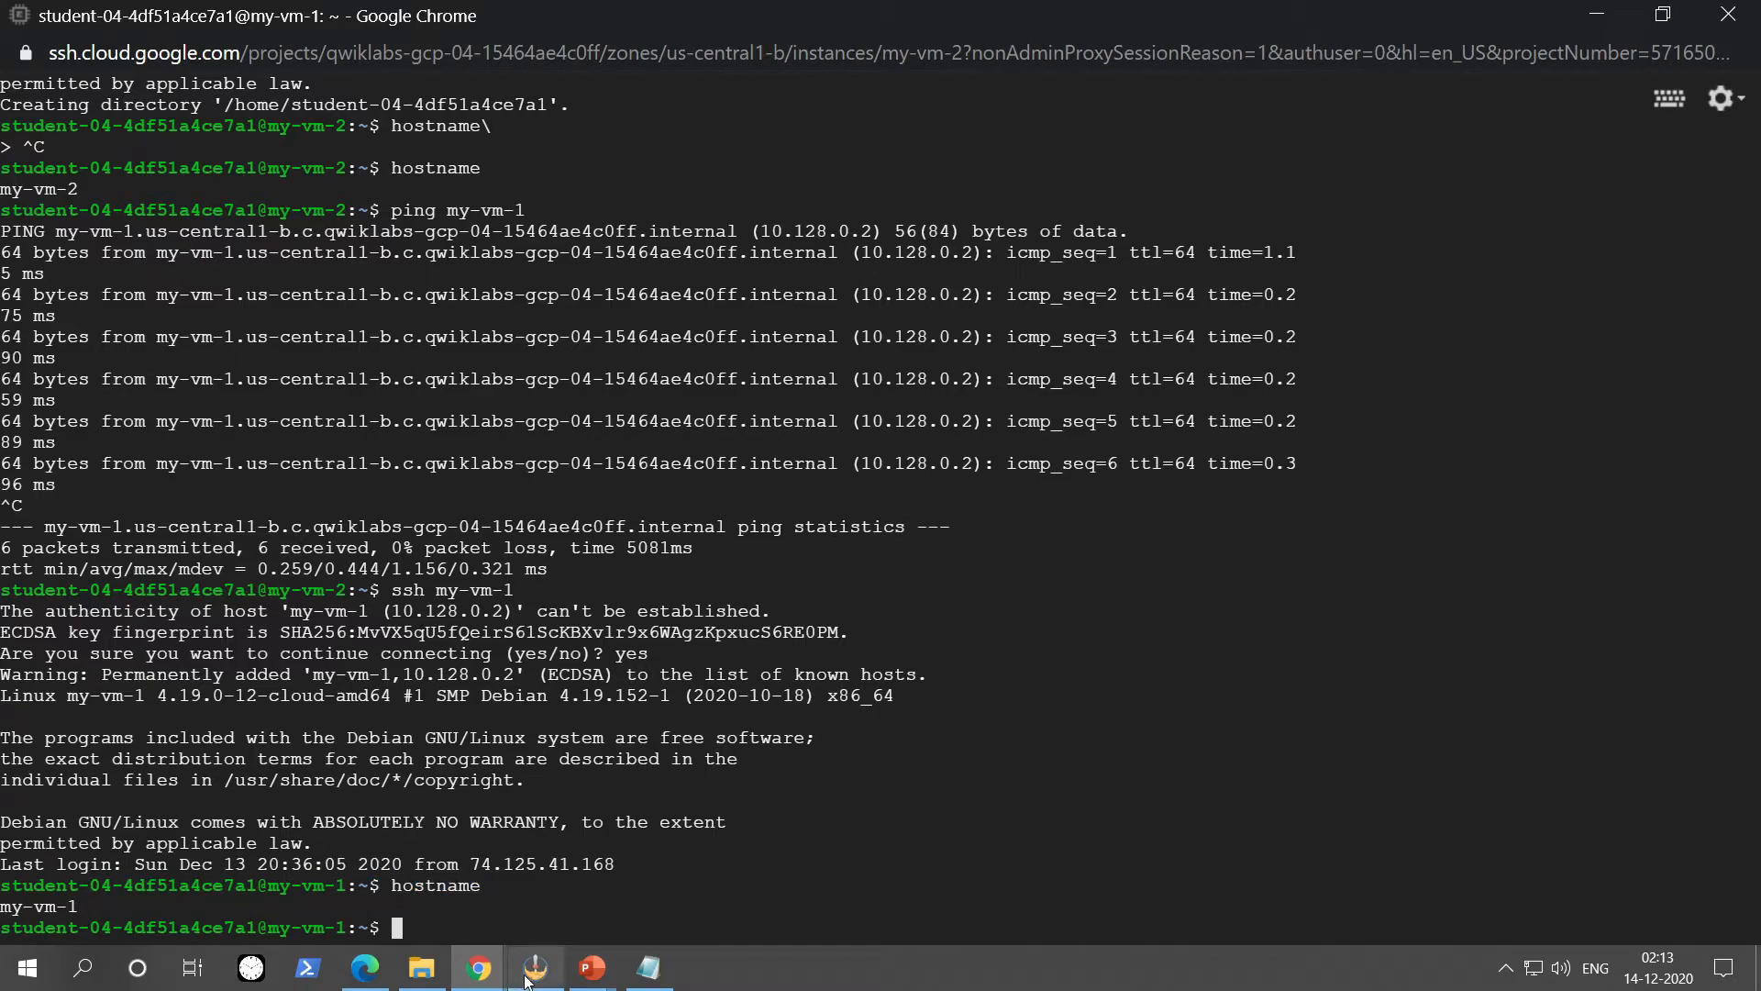
# Switch to the Qwiklabs instructions and review the Task 4 steps for pinging and connecting to my-vm-1 over SSH.
pyautogui.moveTo(478, 967)
pyautogui.click(390, 883)
pyautogui.click(184, 23)
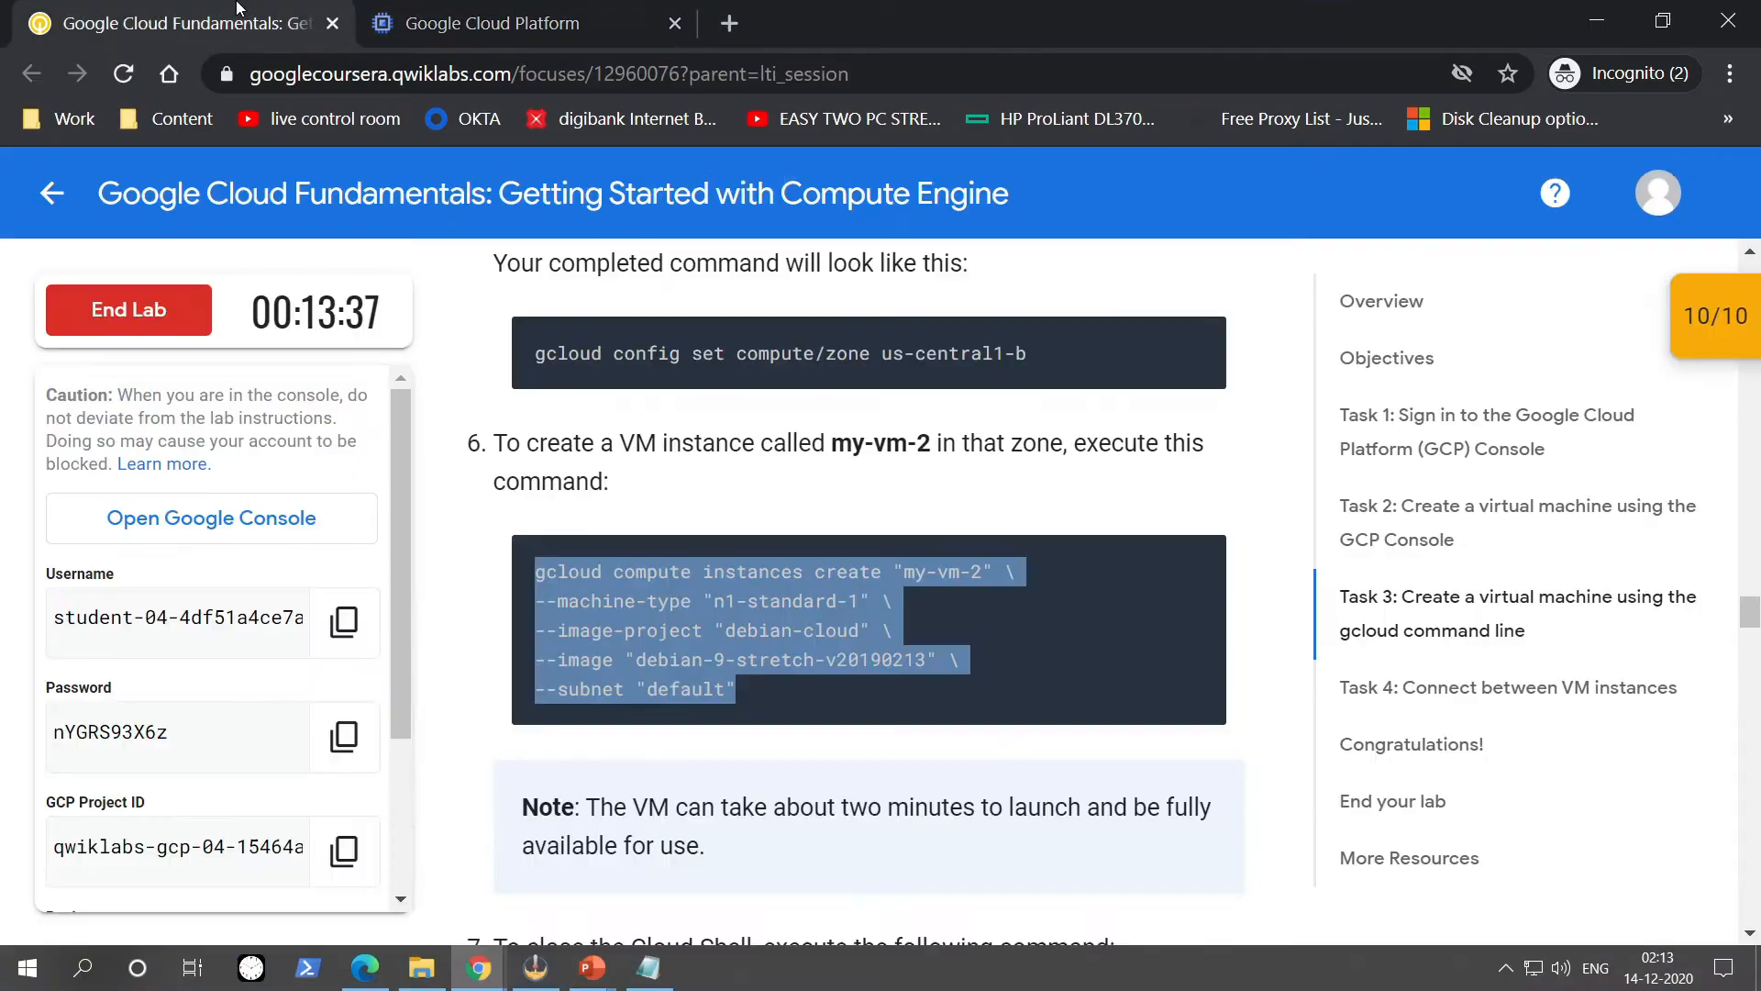
pyautogui.scroll(-3, 771, 610)
pyautogui.scroll(-5, 770, 610)
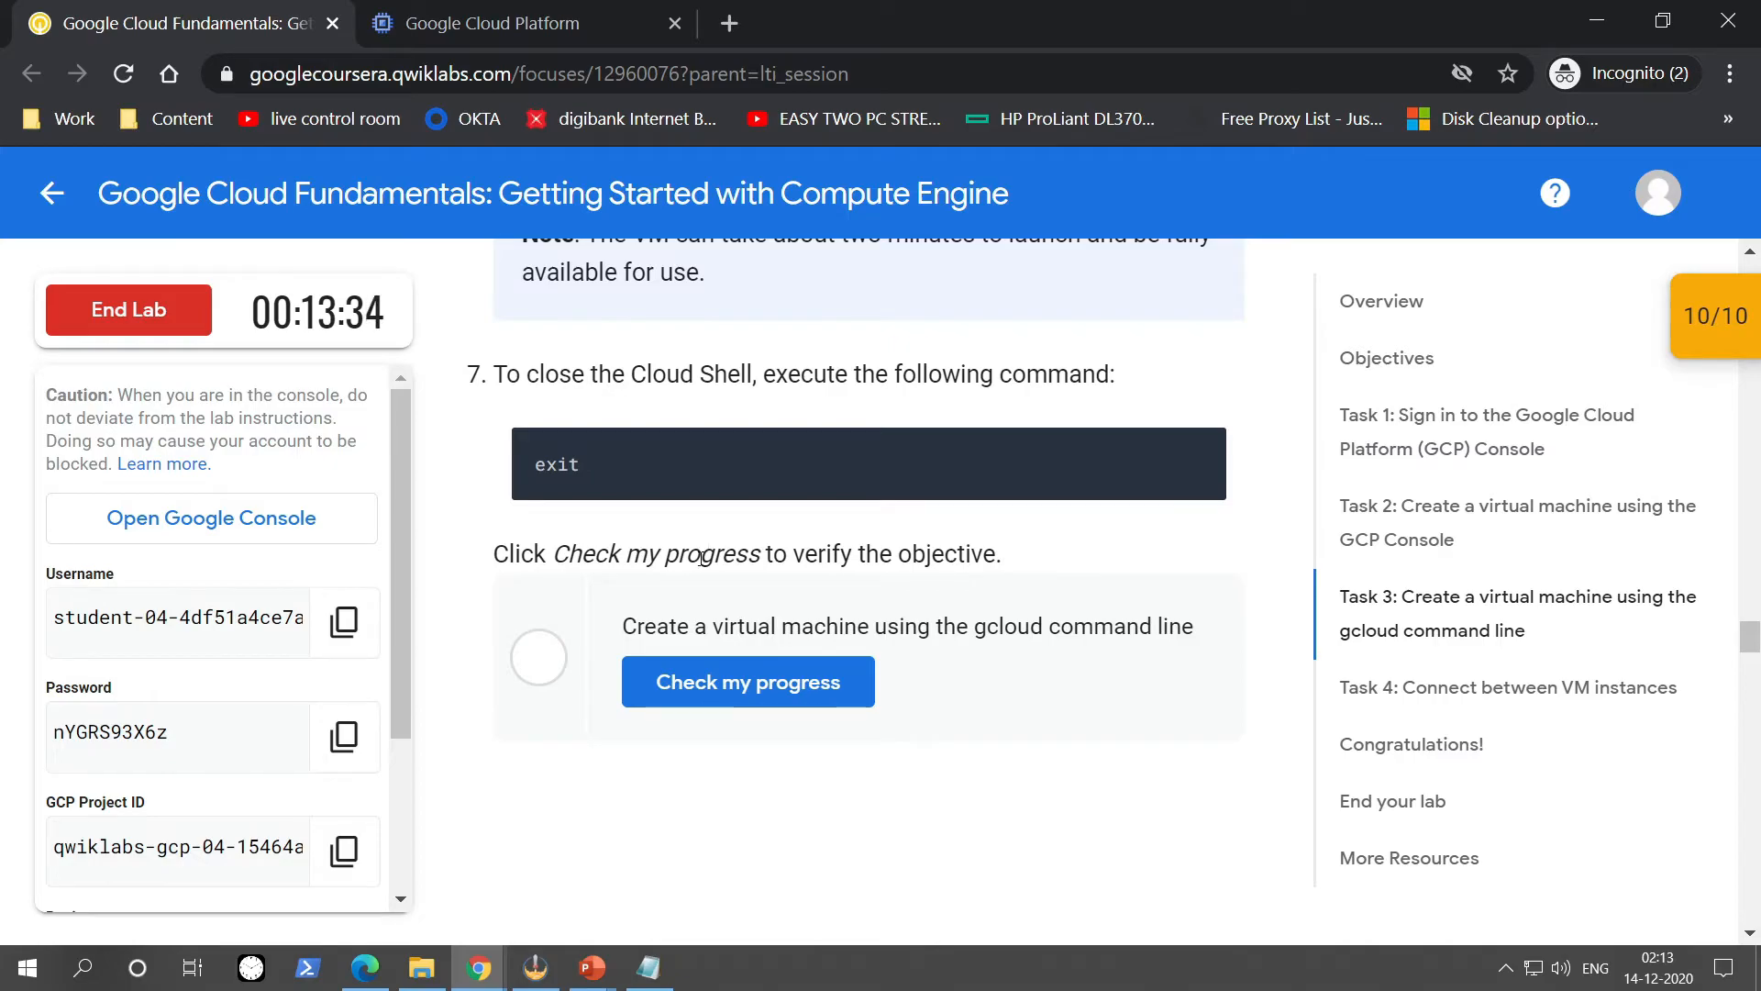
pyautogui.scroll(-6, 701, 558)
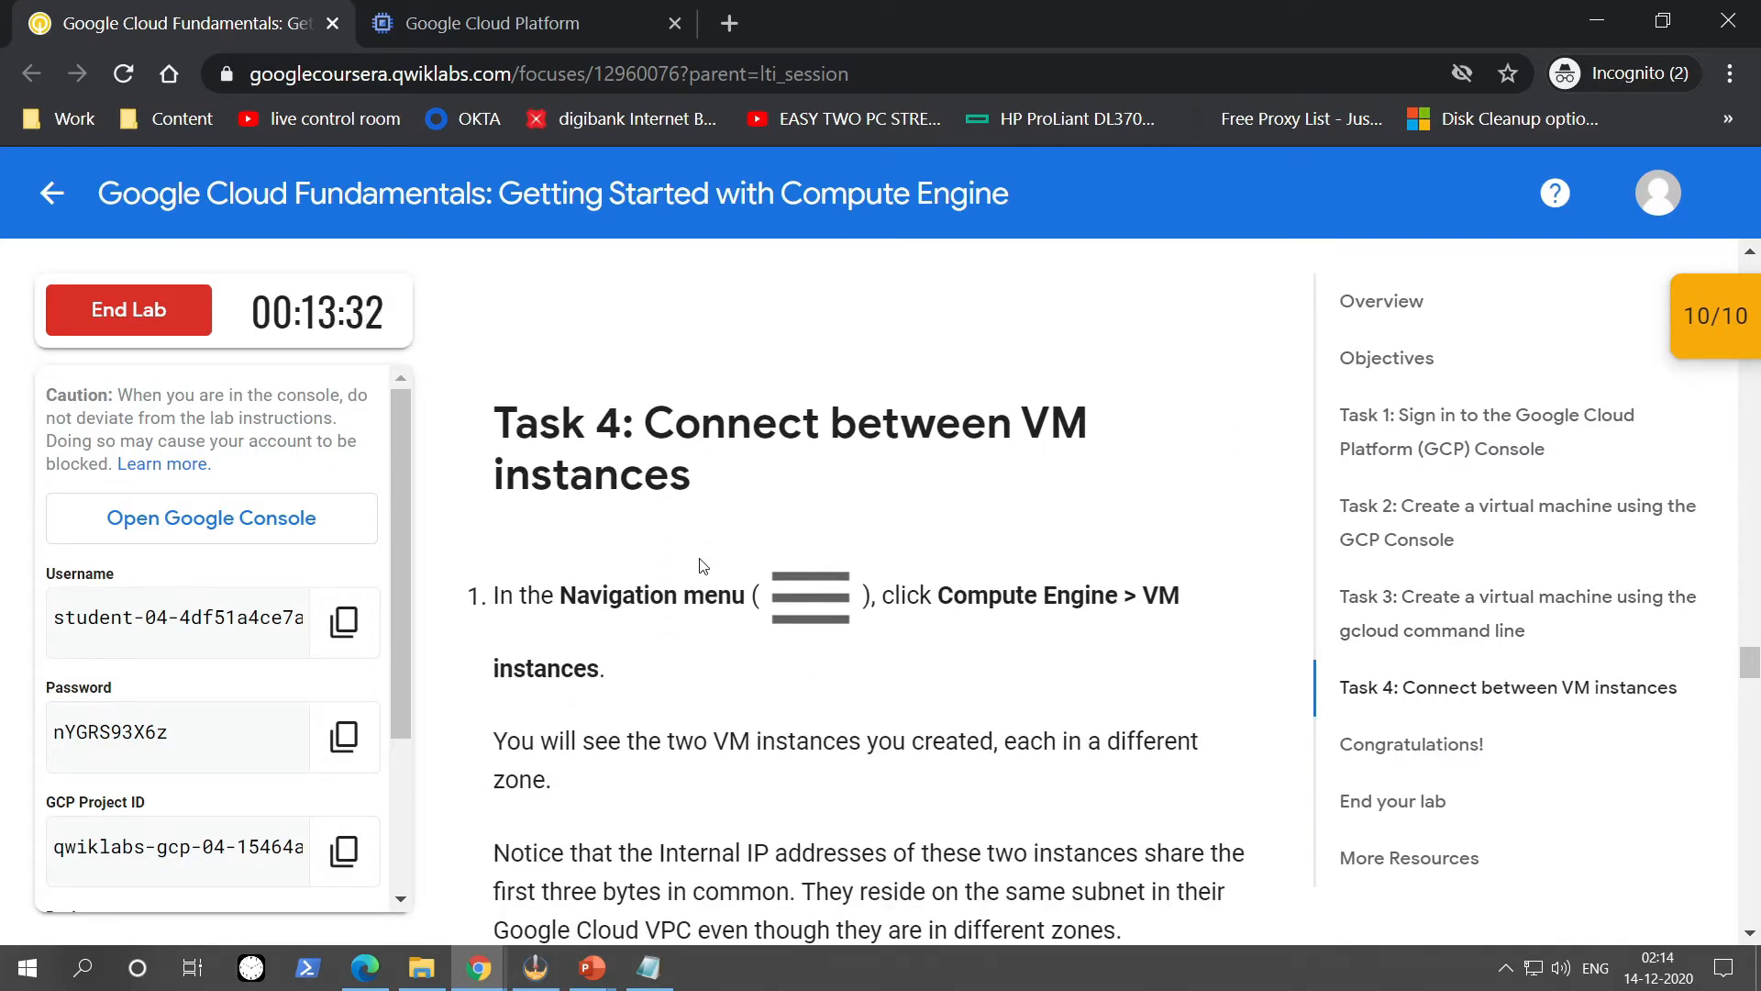
pyautogui.scroll(-5, 703, 565)
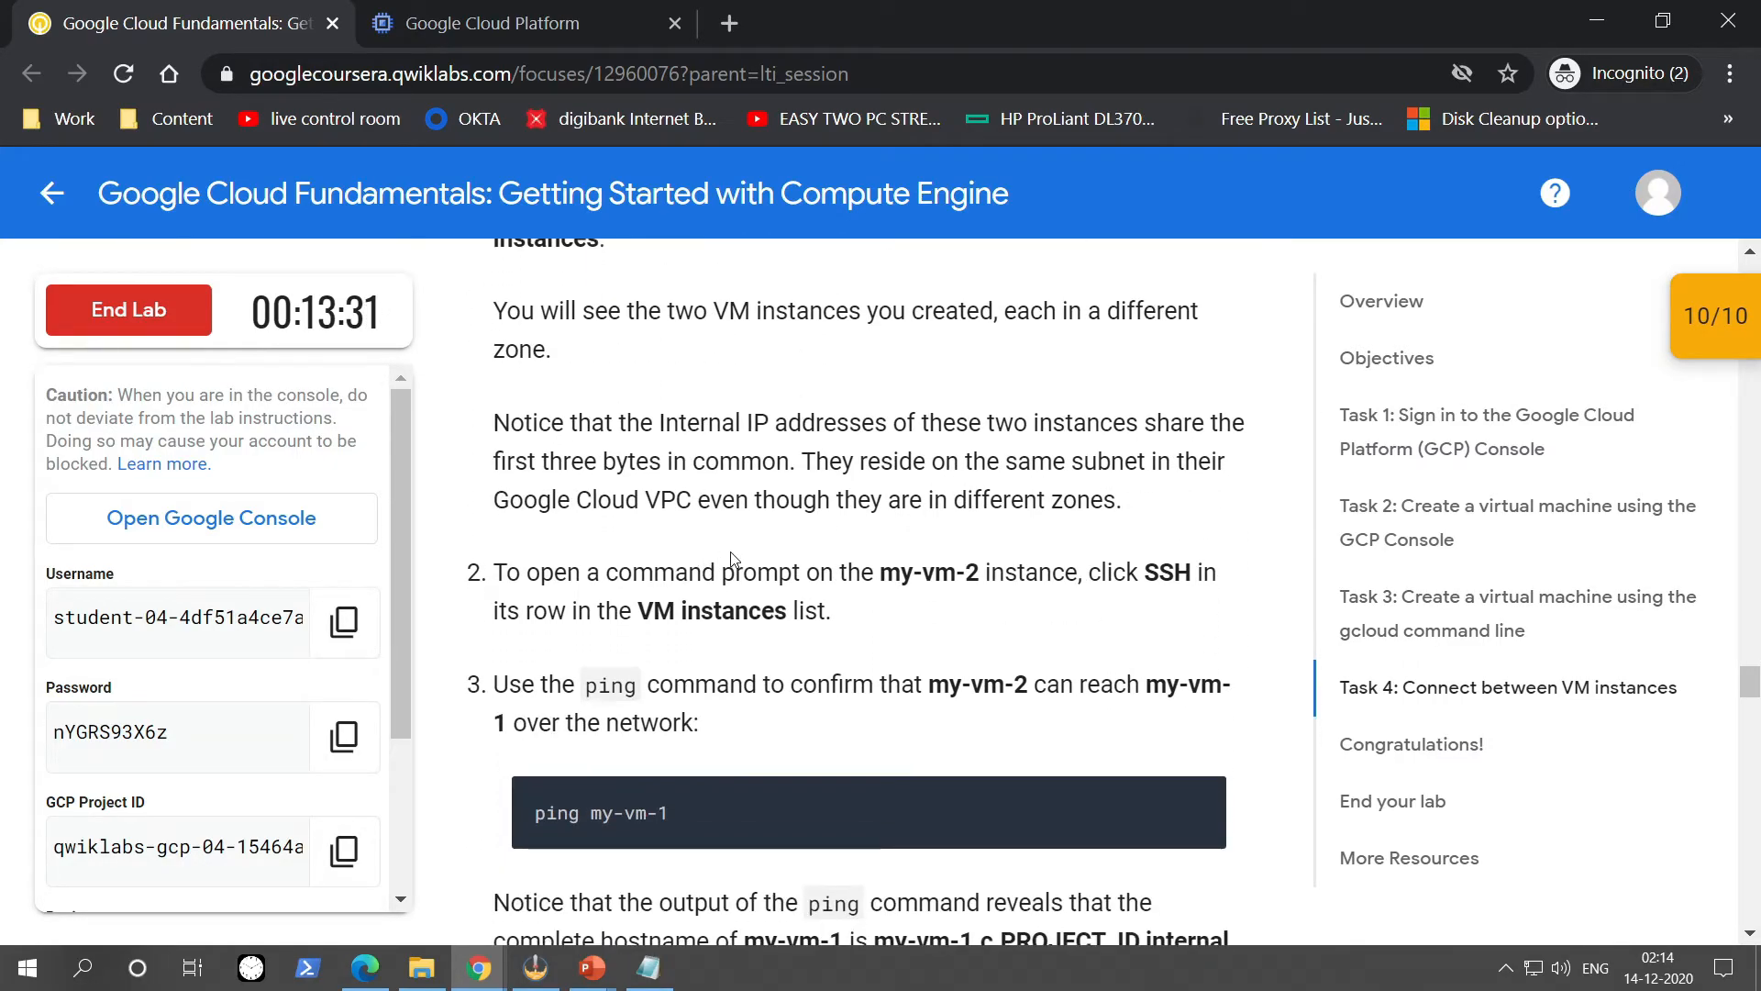
pyautogui.scroll(-2, 761, 550)
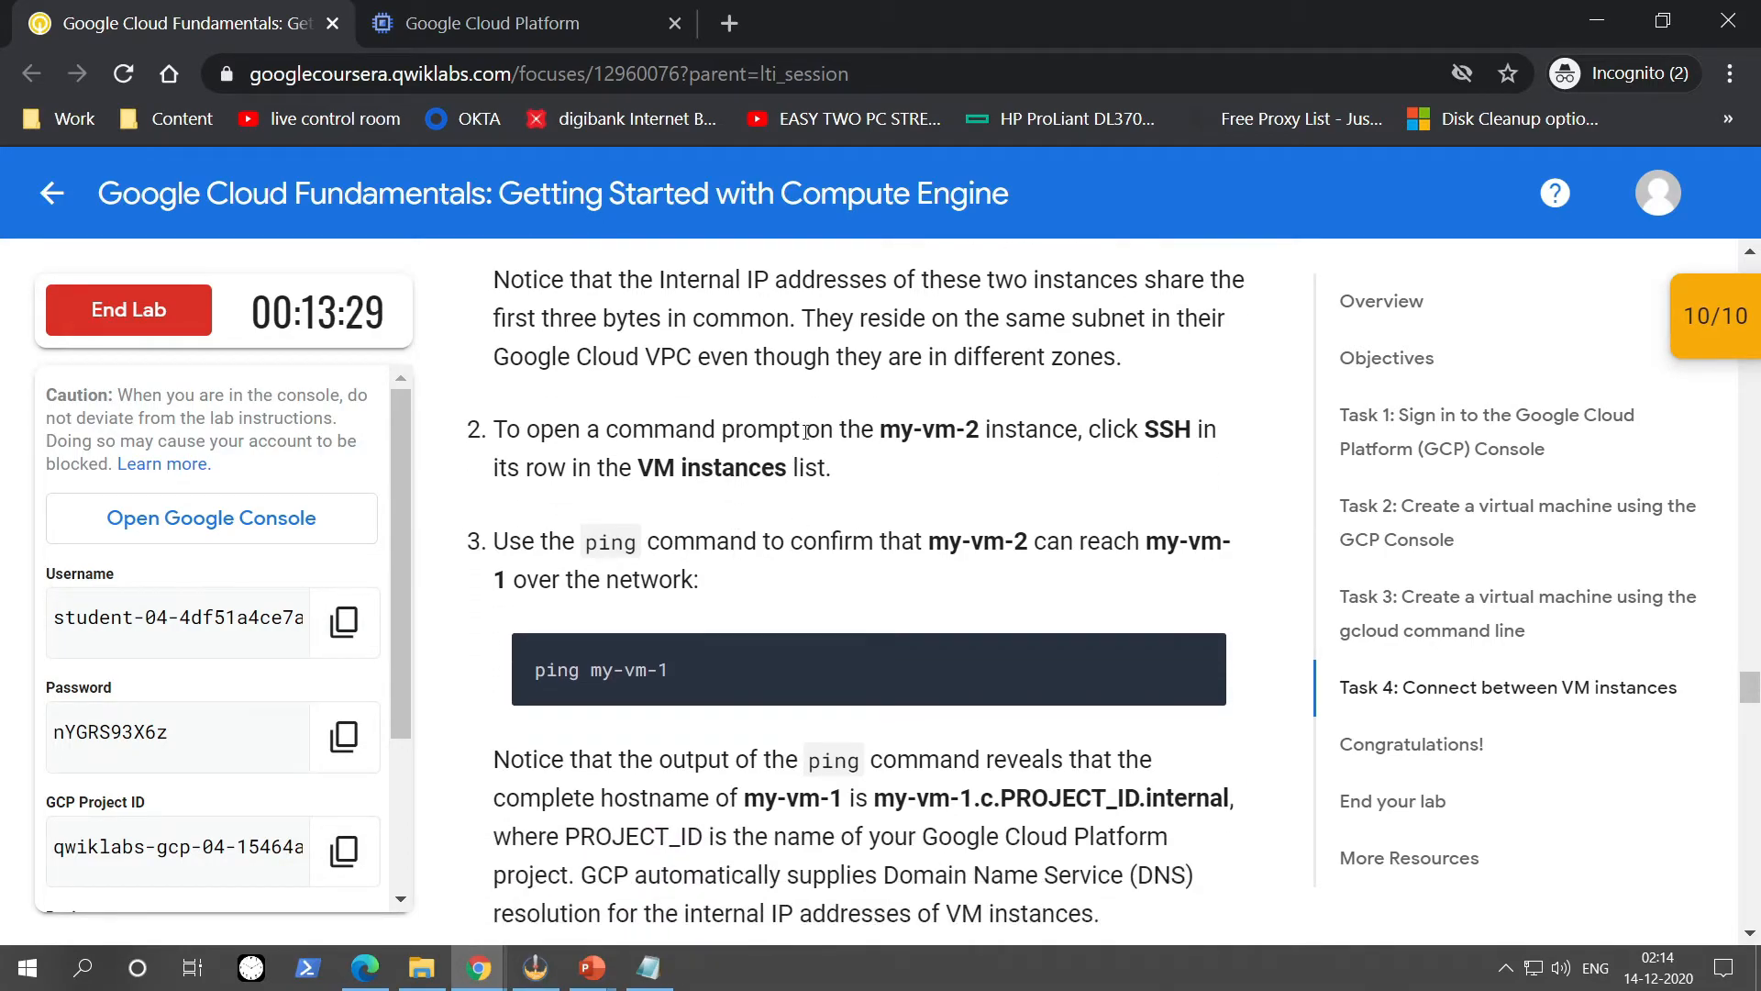
pyautogui.scroll(-10, 800, 417)
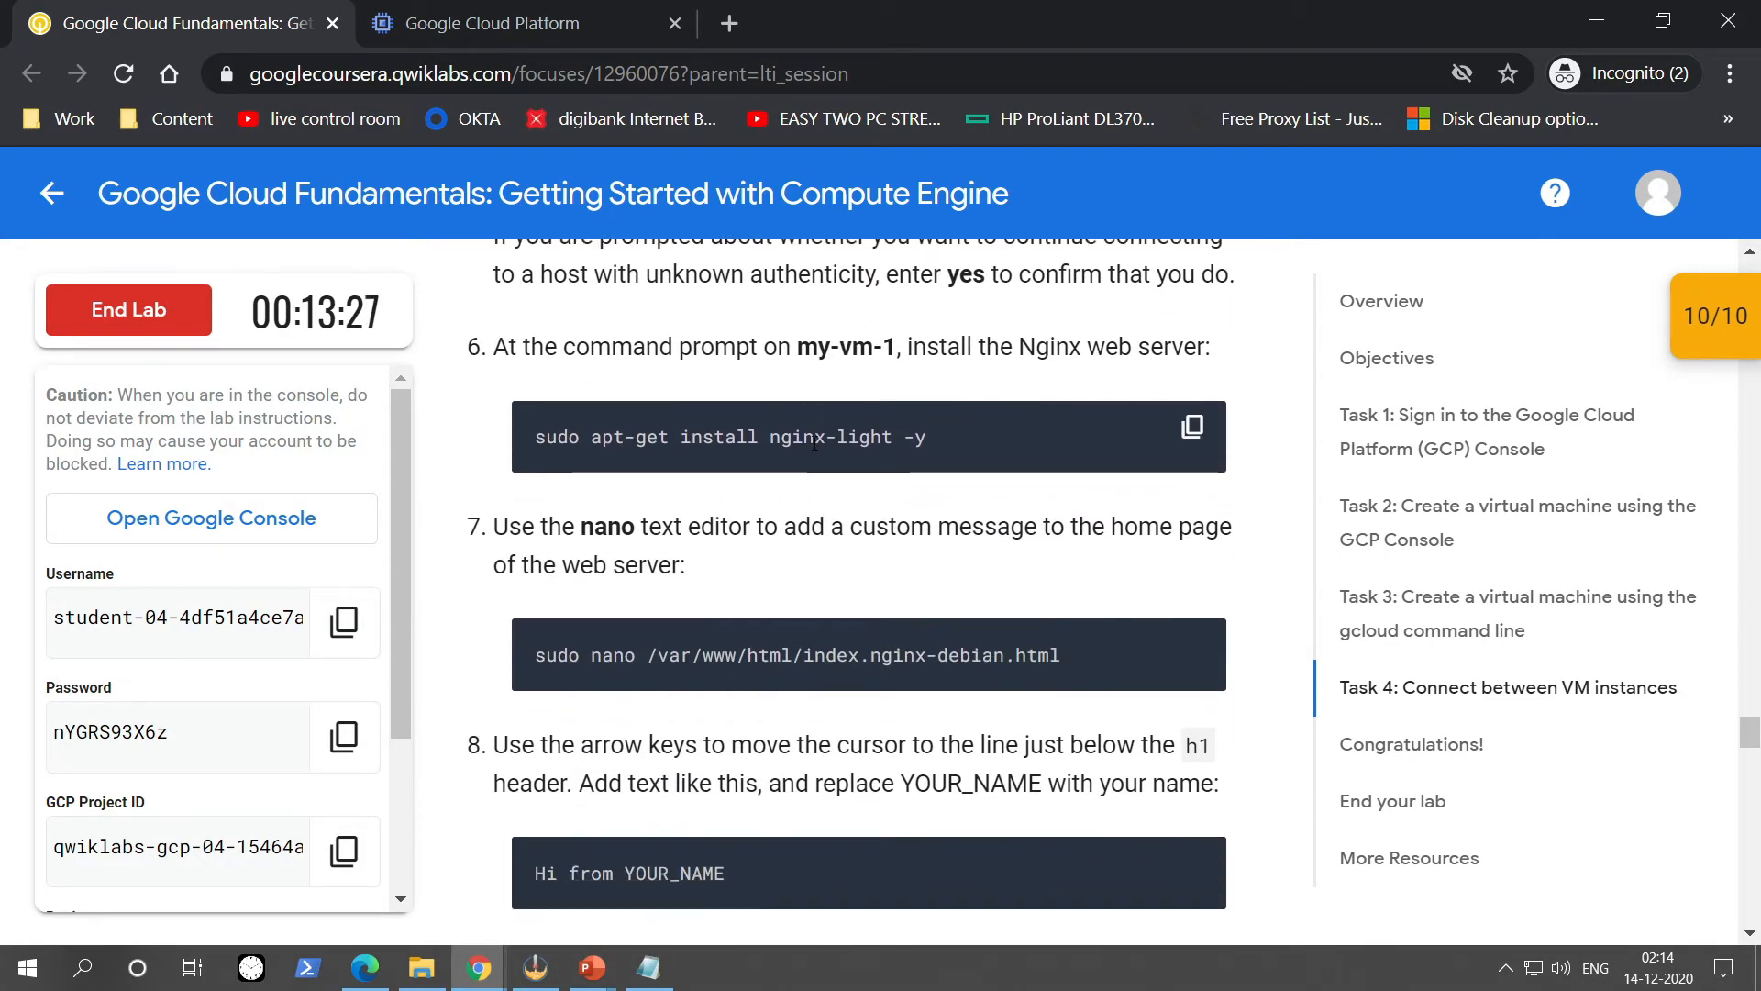
pyautogui.scroll(5, 814, 443)
pyautogui.scroll(4, 814, 443)
pyautogui.scroll(-3, 710, 513)
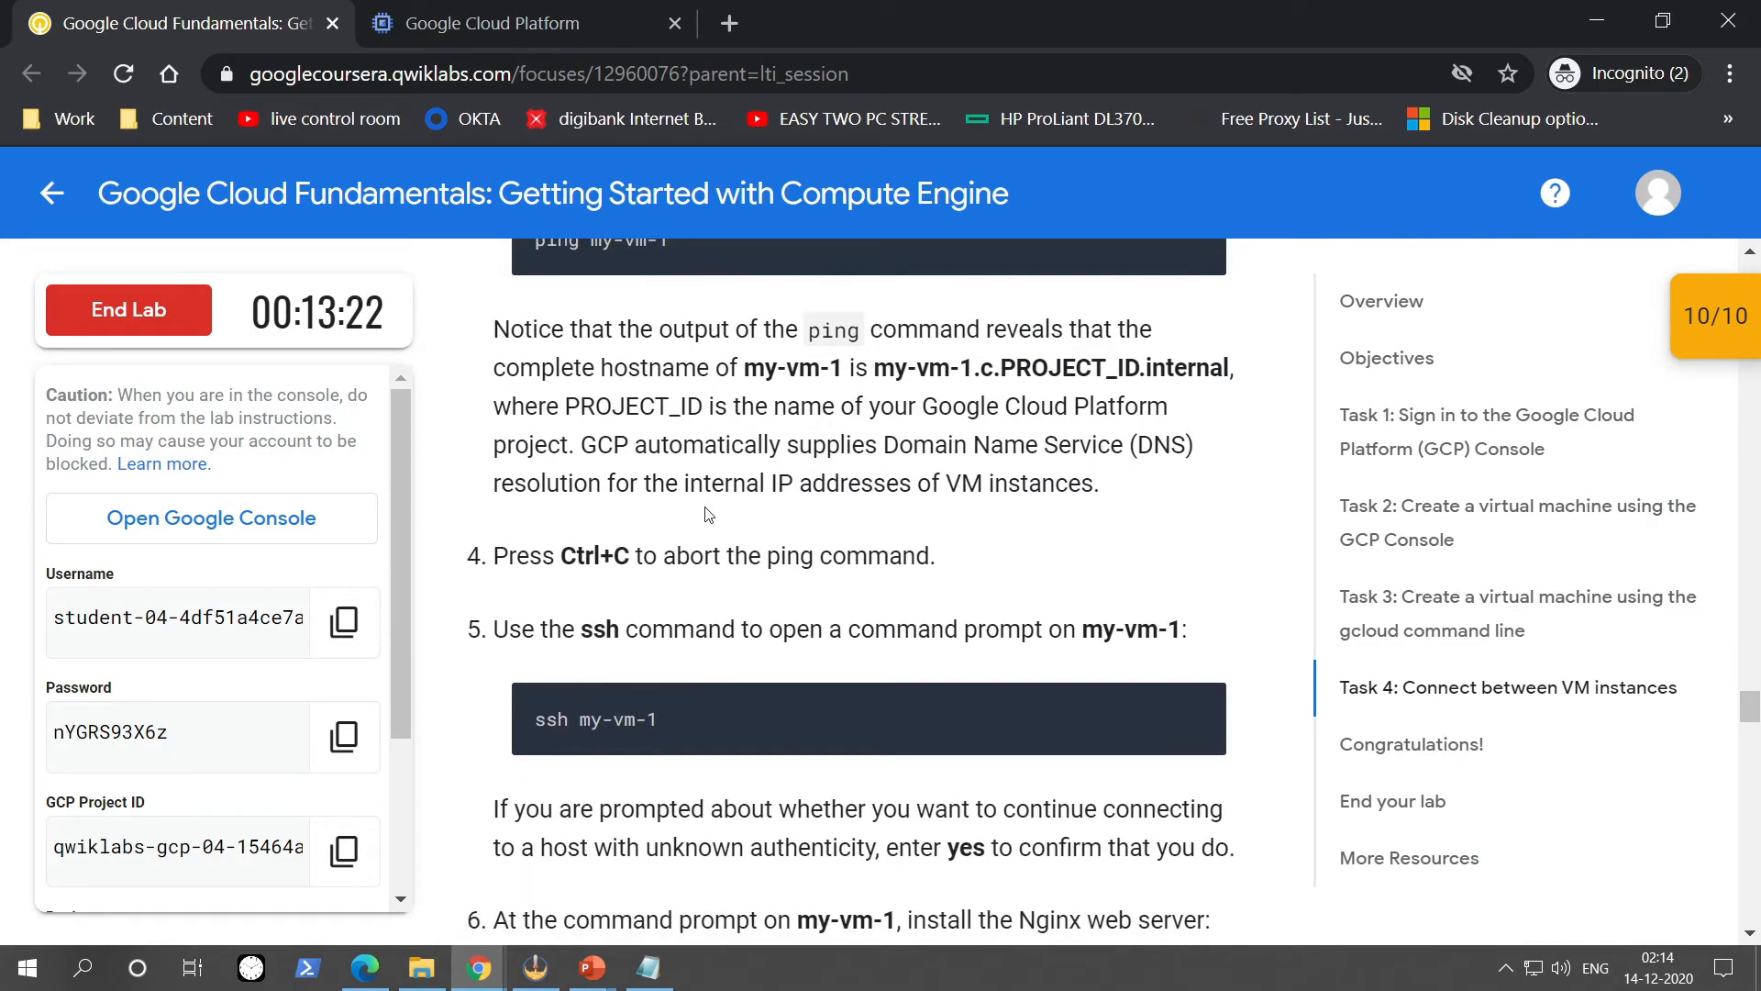
pyautogui.scroll(-2, 709, 514)
pyautogui.moveTo(539, 576); pyautogui.dragTo(657, 576)
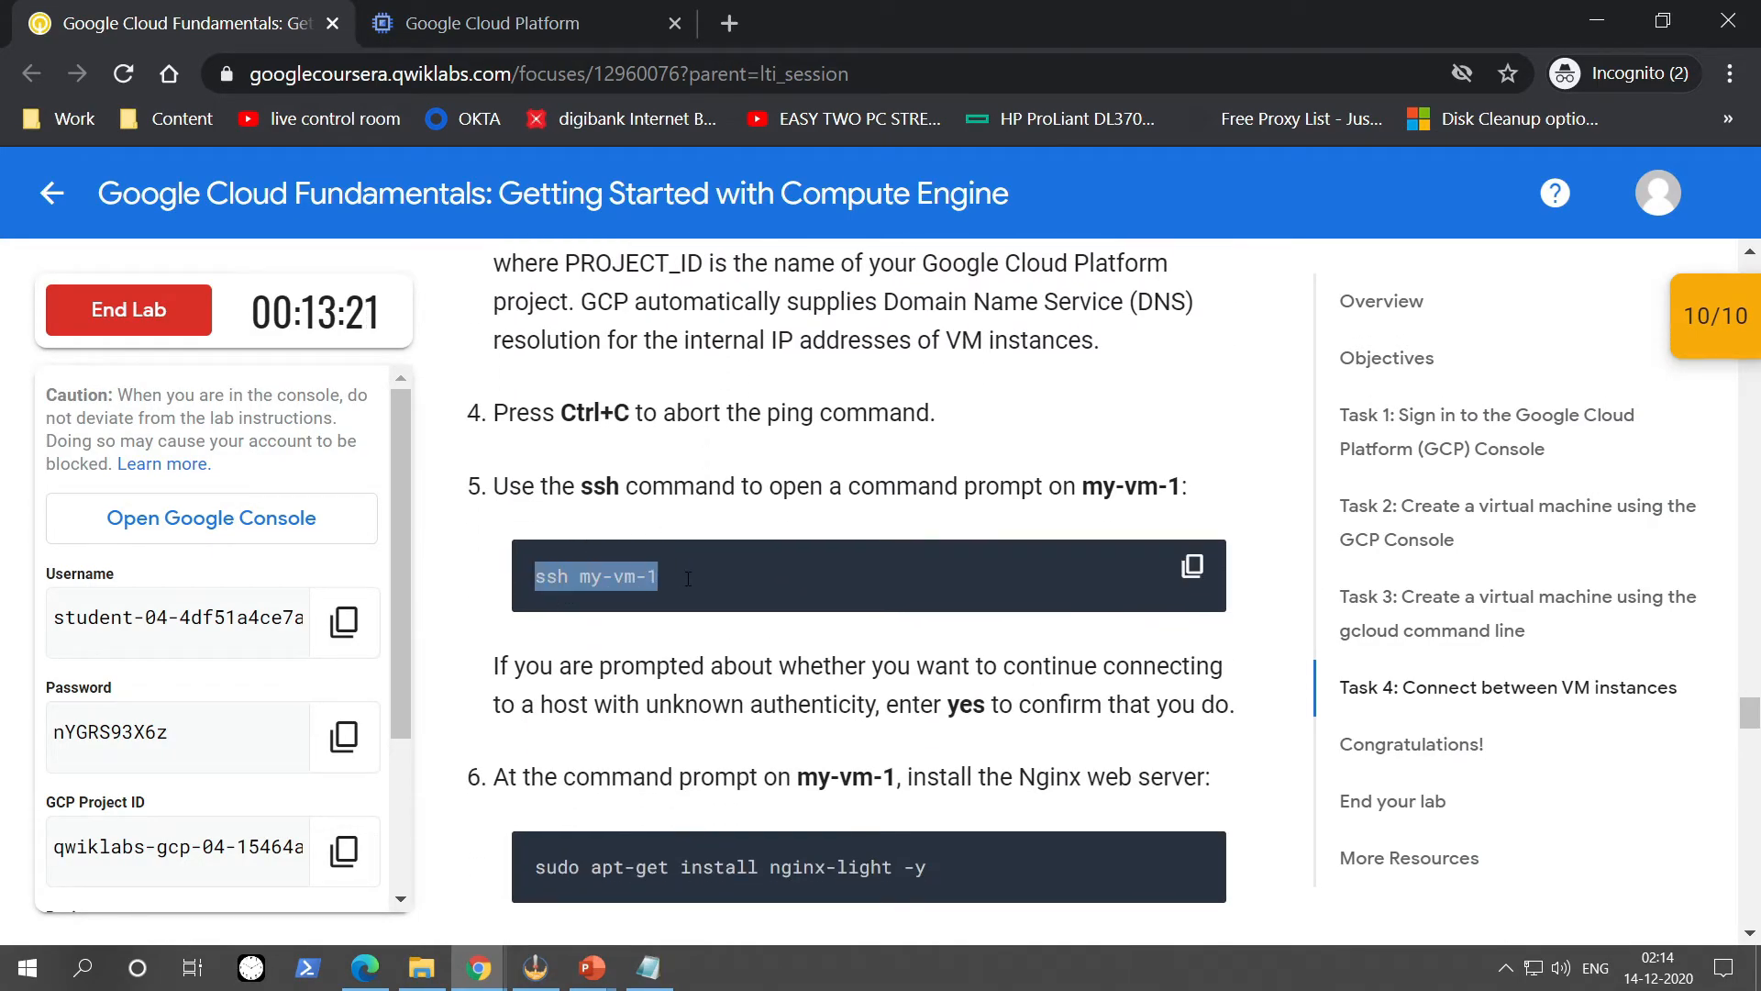
# Copy sudo apt-get install nginx-light -y from step 6 of the lab instructions and run it in the my-vm-1 SSH session.
pyautogui.scroll(-5, 557, 514)
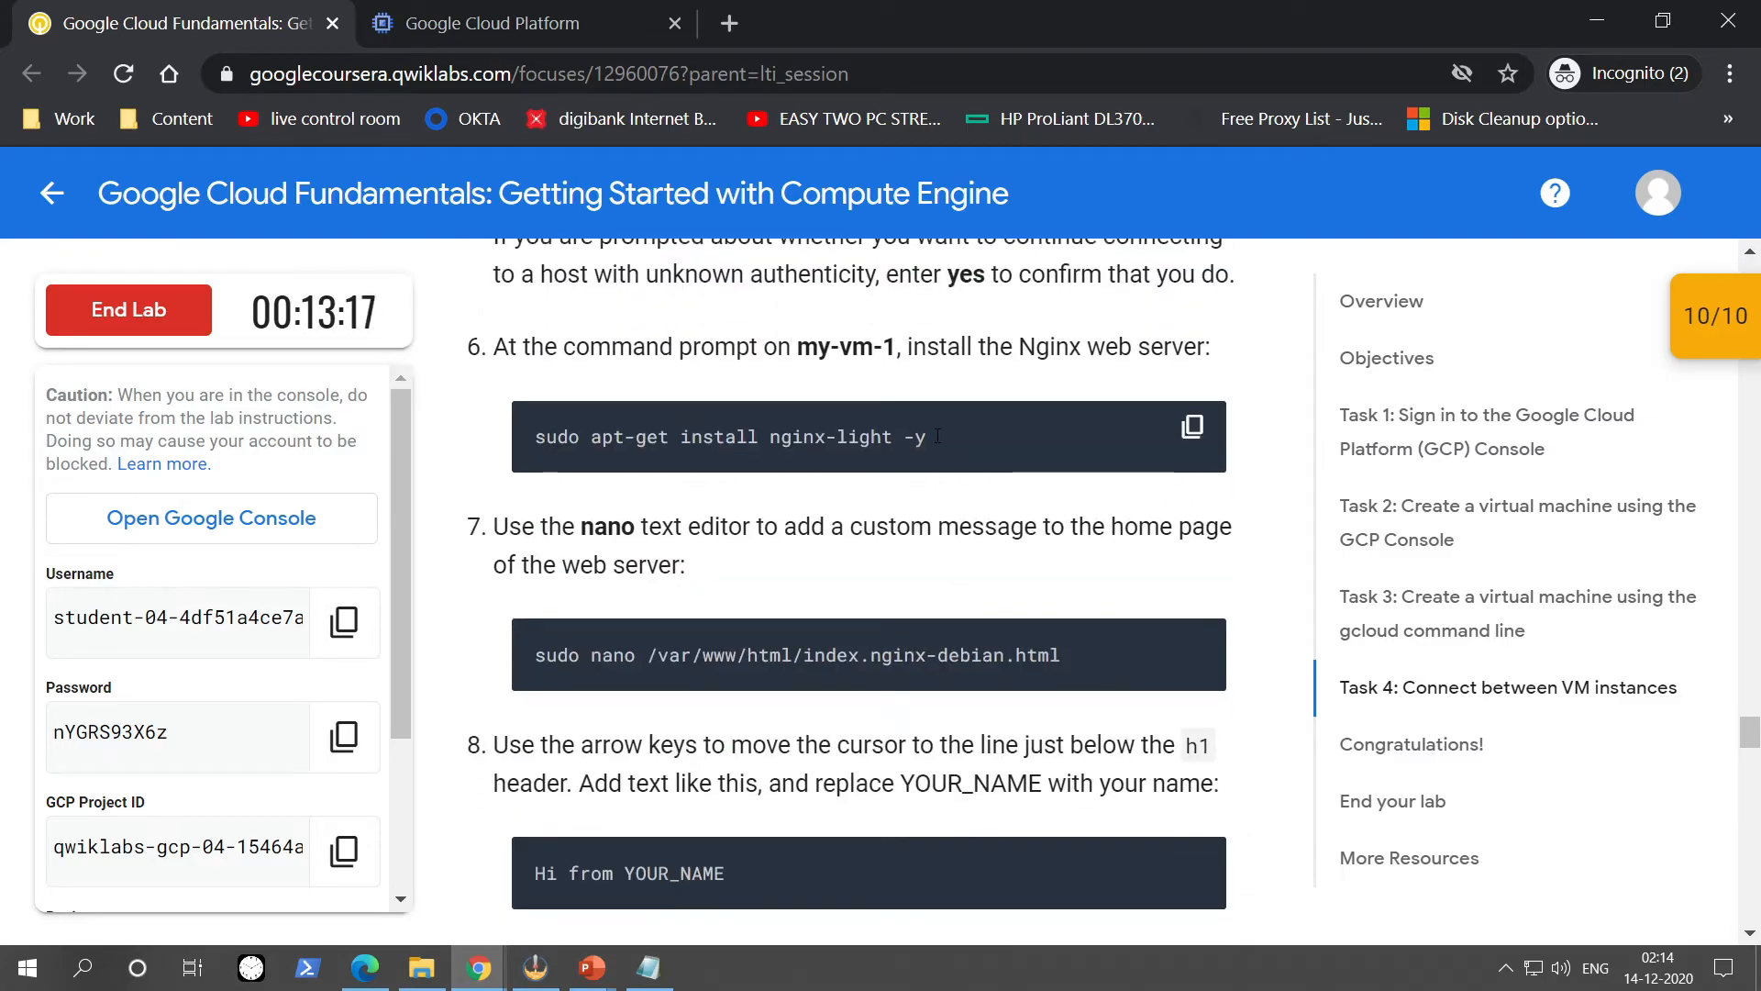
pyautogui.moveTo(535, 439); pyautogui.dragTo(940, 422)
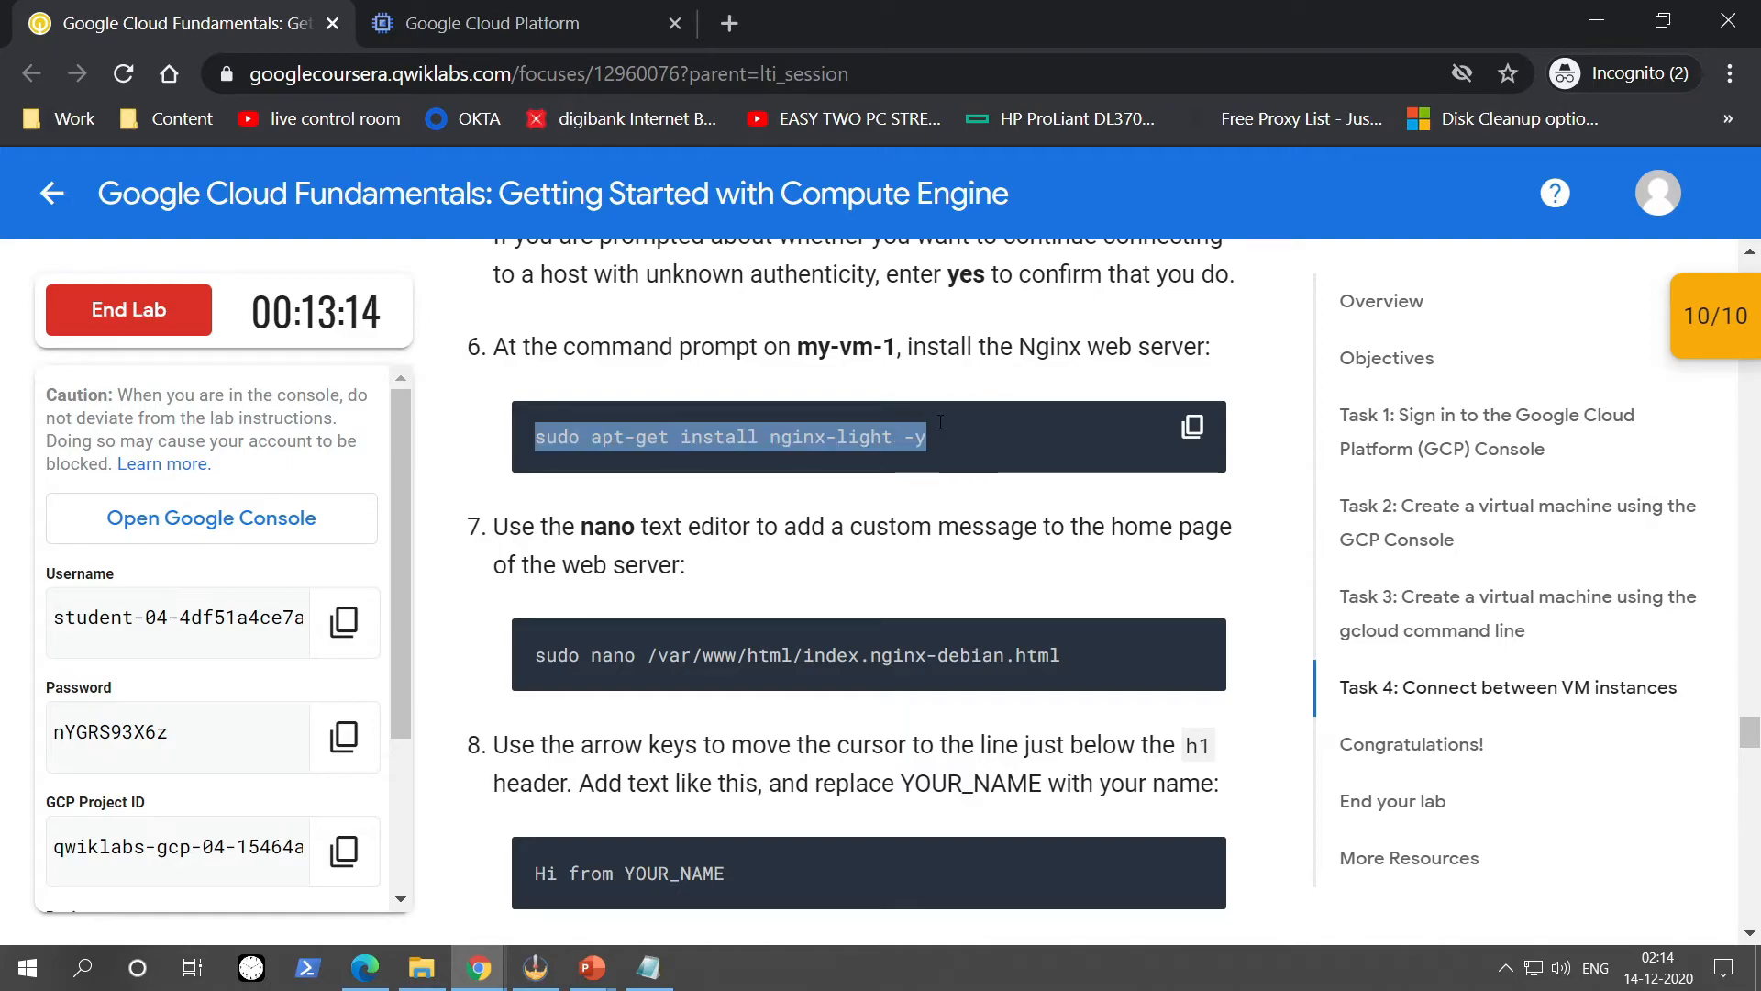
pyautogui.hotkey('ctrl', 'c')
pyautogui.click(495, 23)
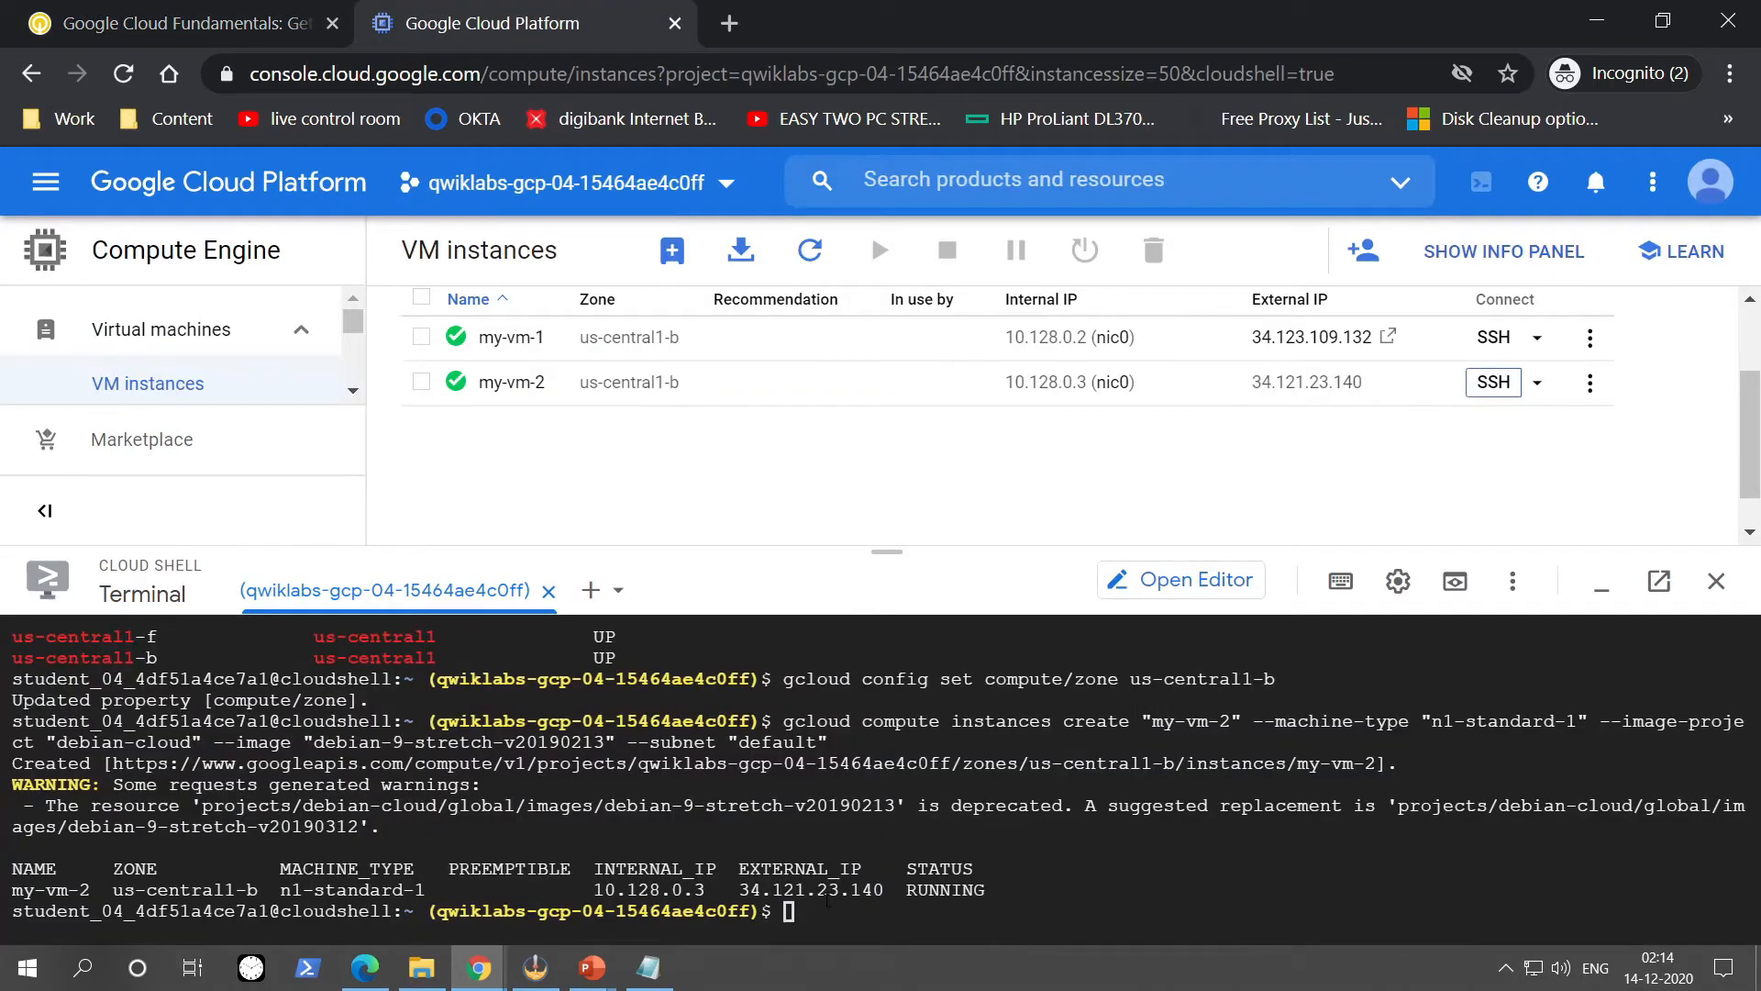
pyautogui.click(232, 5)
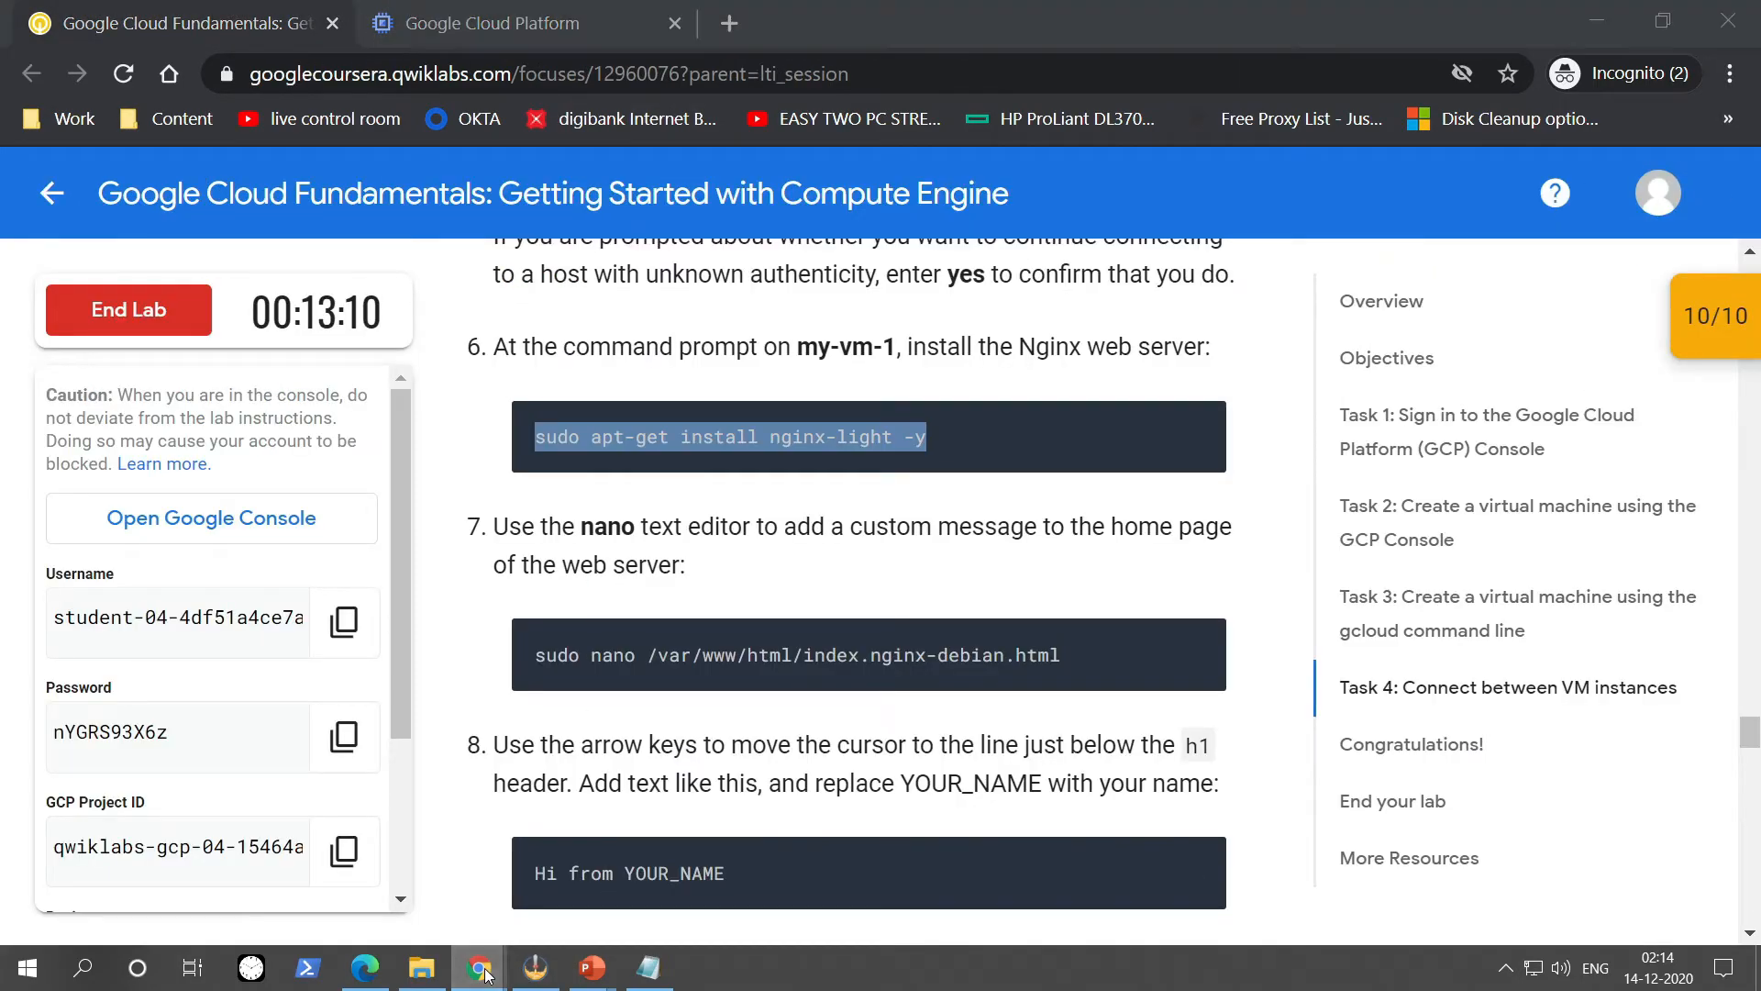
pyautogui.moveTo(480, 968)
pyautogui.click(586, 868)
pyautogui.hotkey('ctrl', 'v')
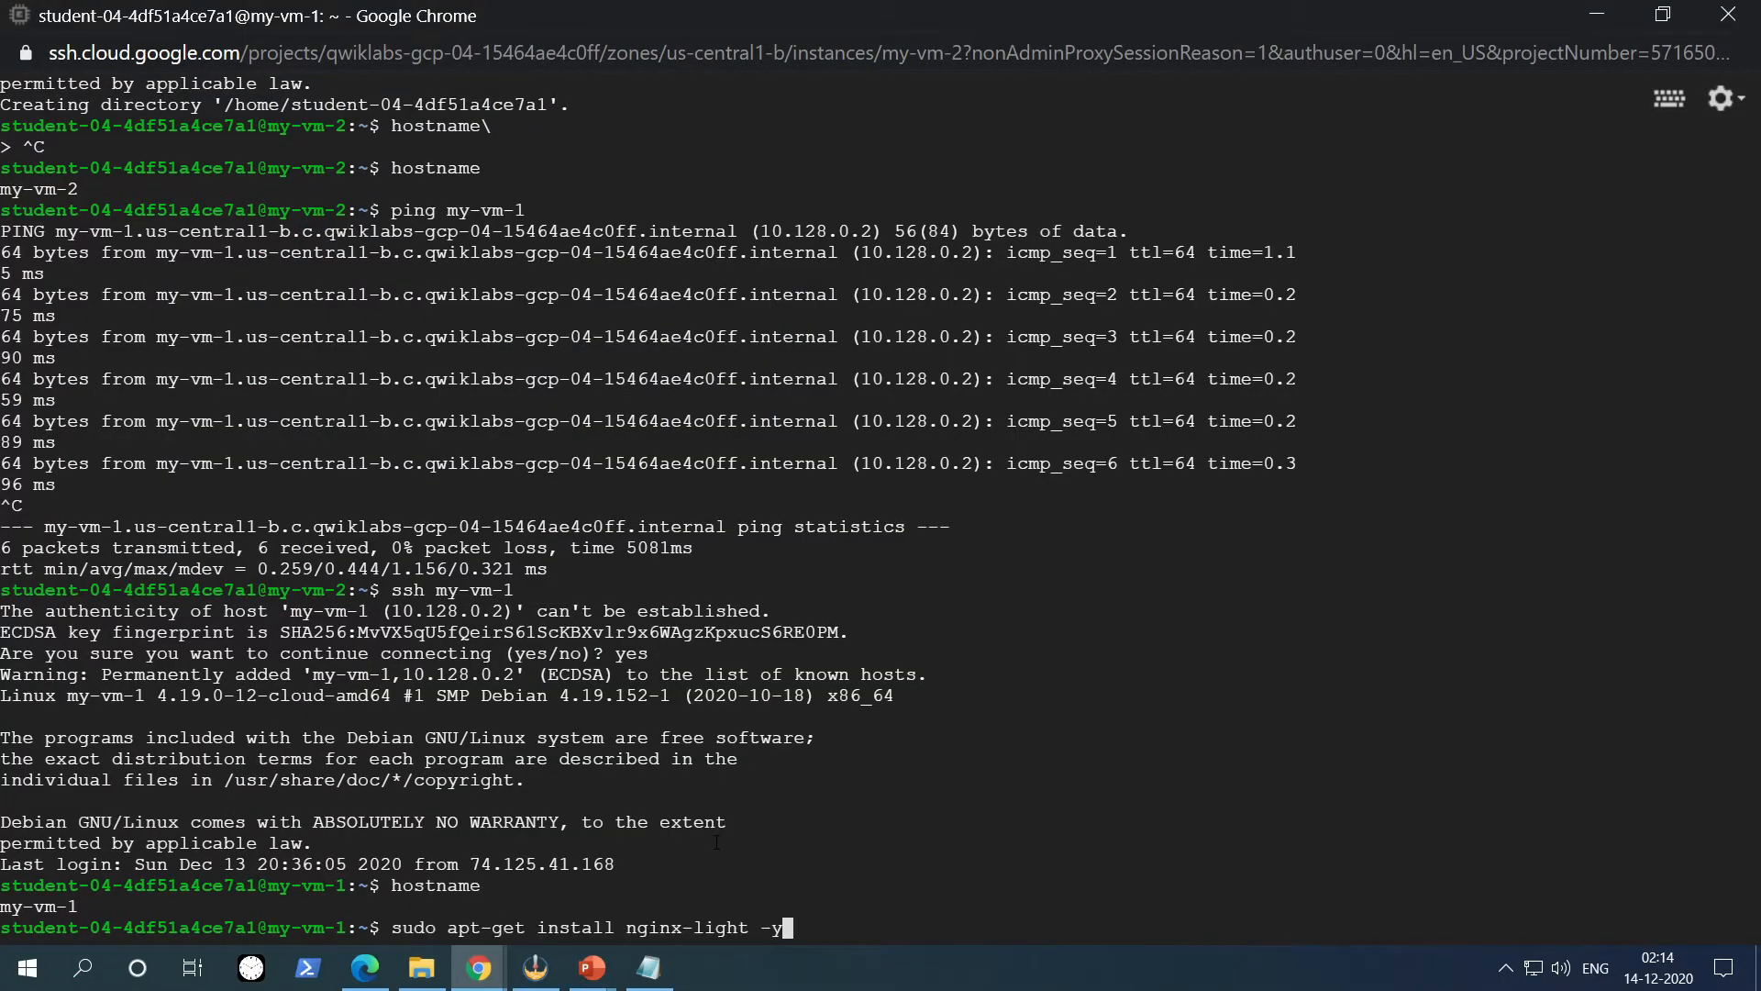
pyautogui.press('Return')
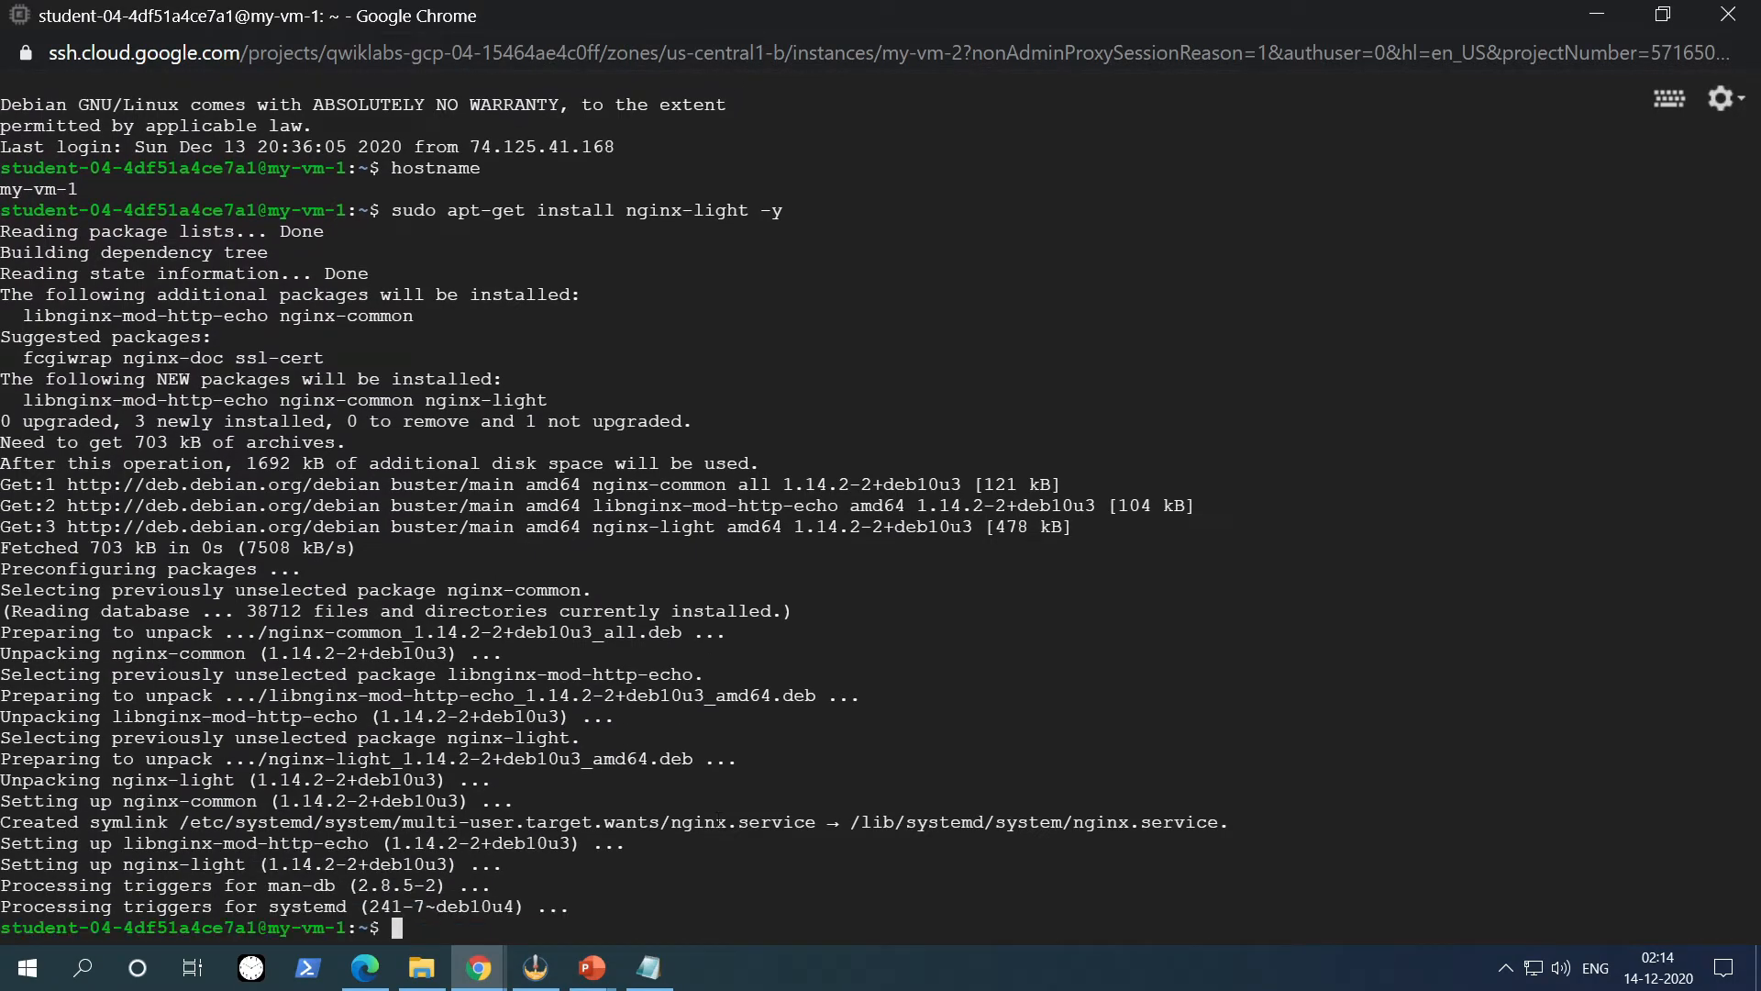
# Copy sudo nano /var/www/html/index.nginx-debian.html from step 7 of the lab instructions and run it in the my-vm-1 SSH session.
pyautogui.hotkey('alt', 'Tab')
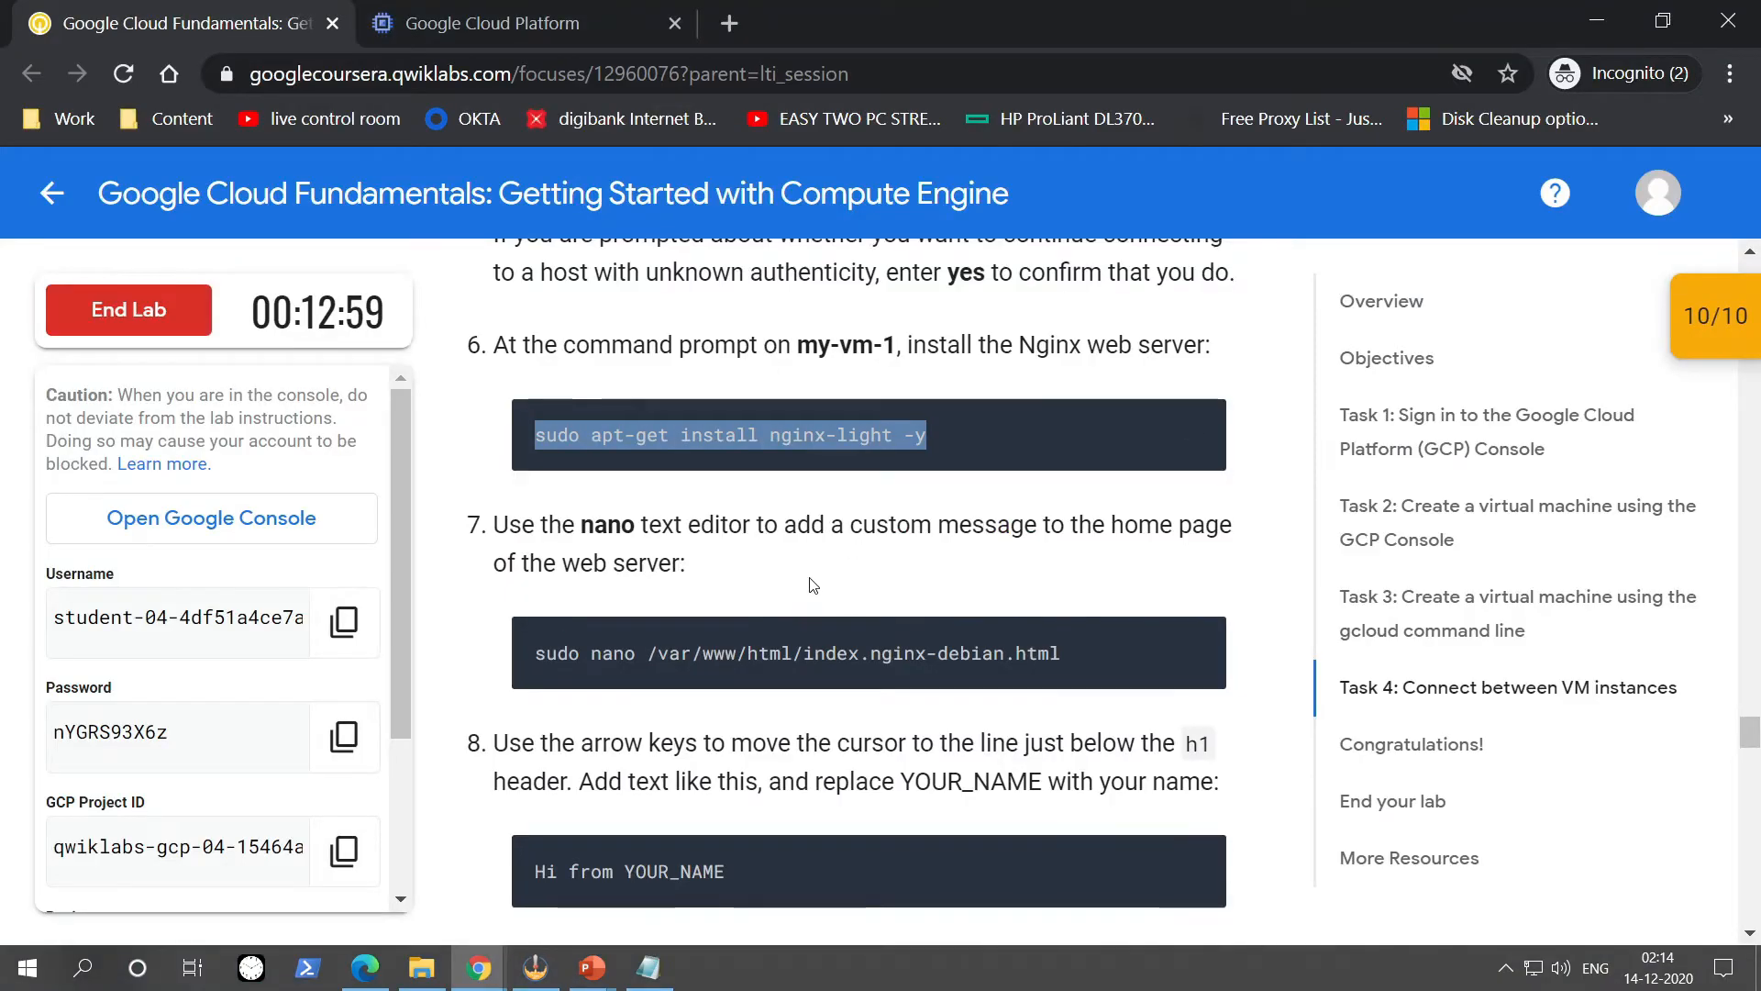
pyautogui.moveTo(535, 512); pyautogui.dragTo(1099, 516)
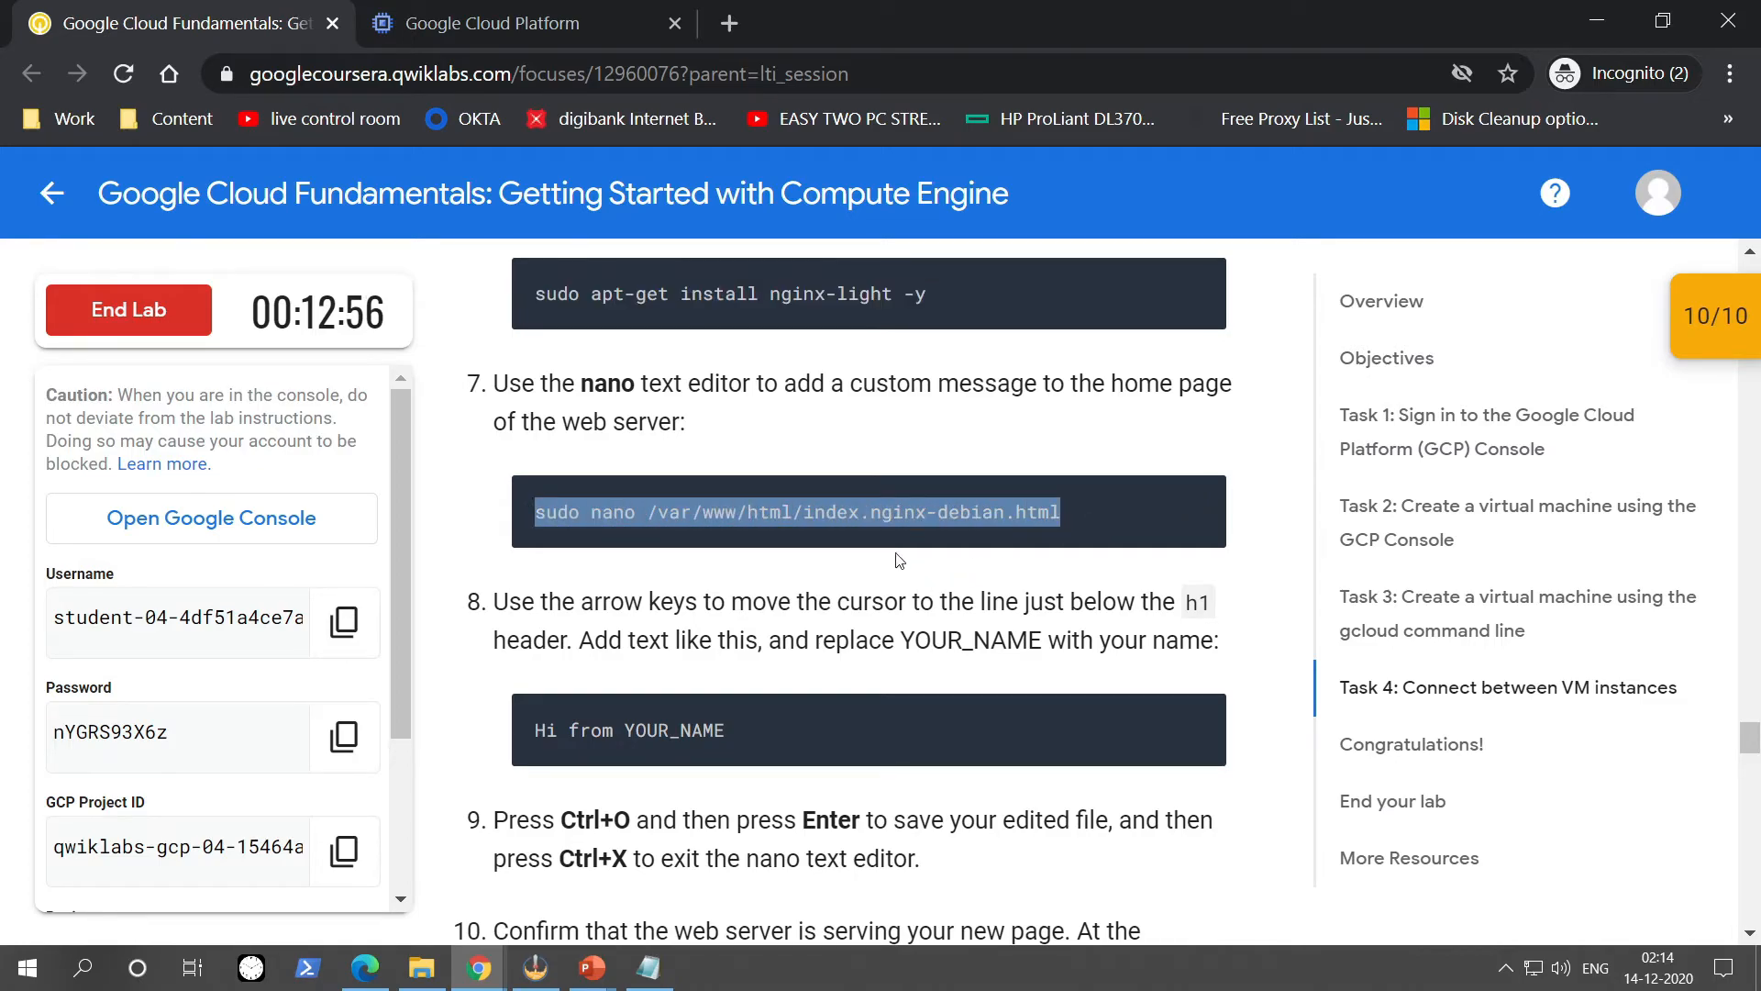
pyautogui.moveTo(649, 972)
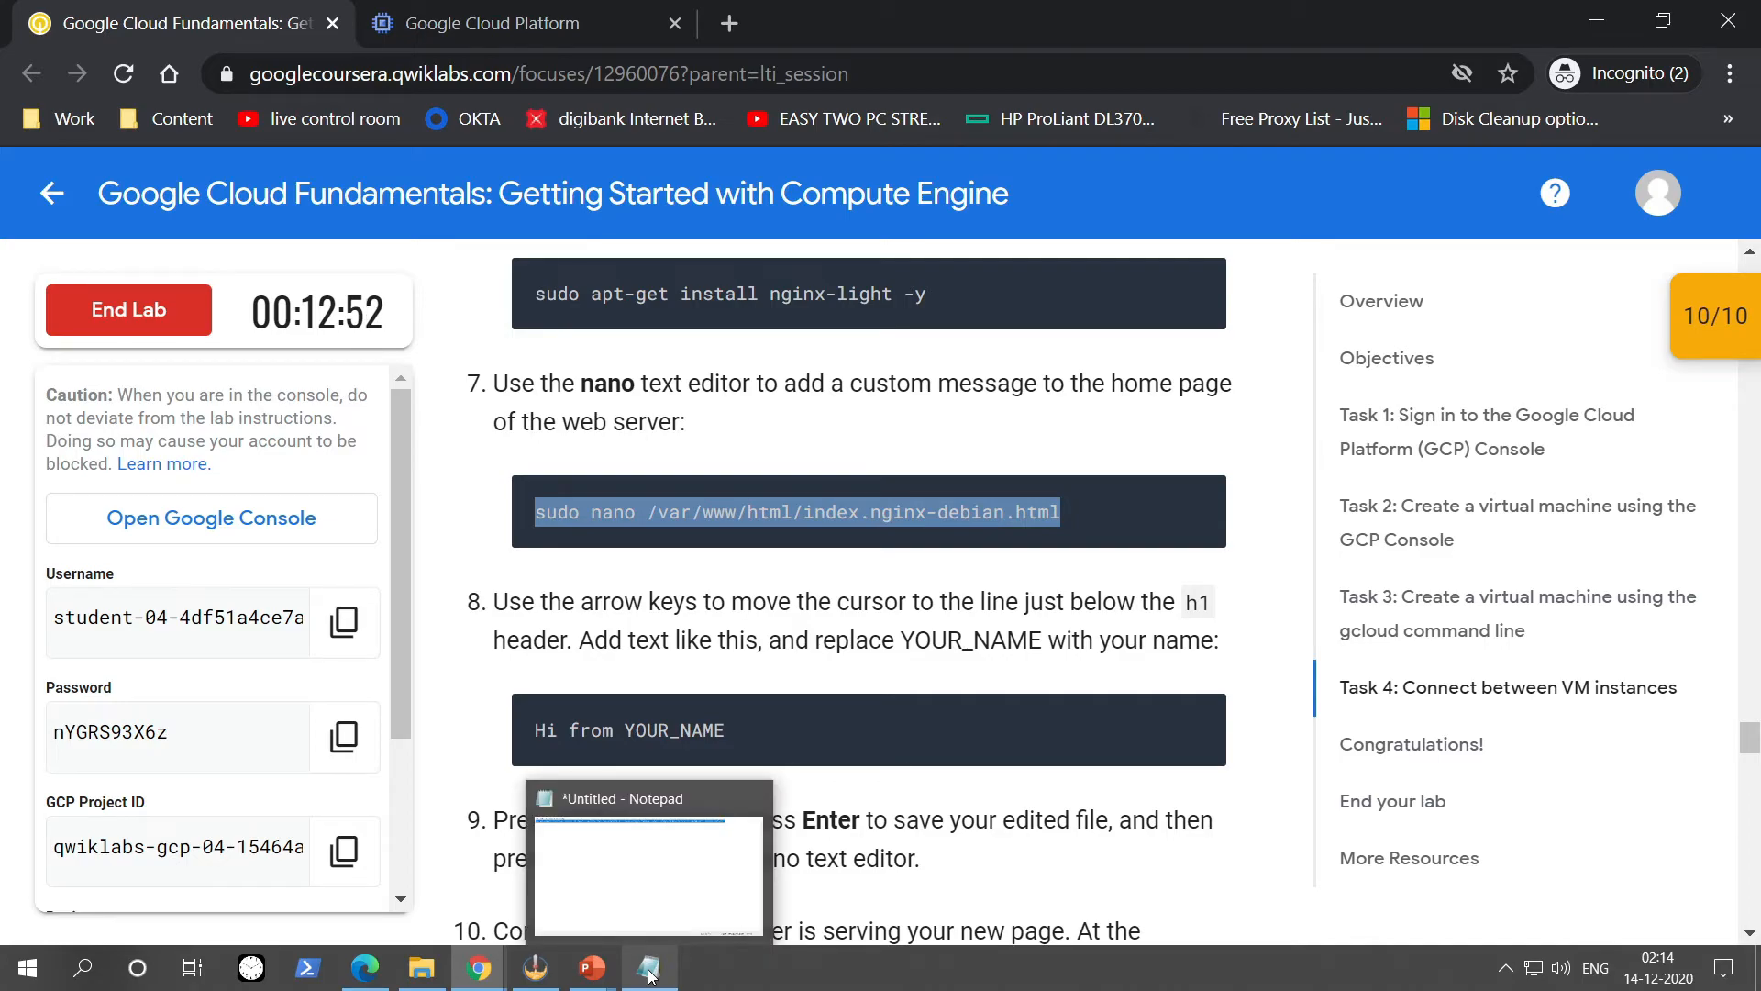
pyautogui.moveTo(478, 970)
pyautogui.click(529, 904)
pyautogui.hotkey('ctrl', 'v')
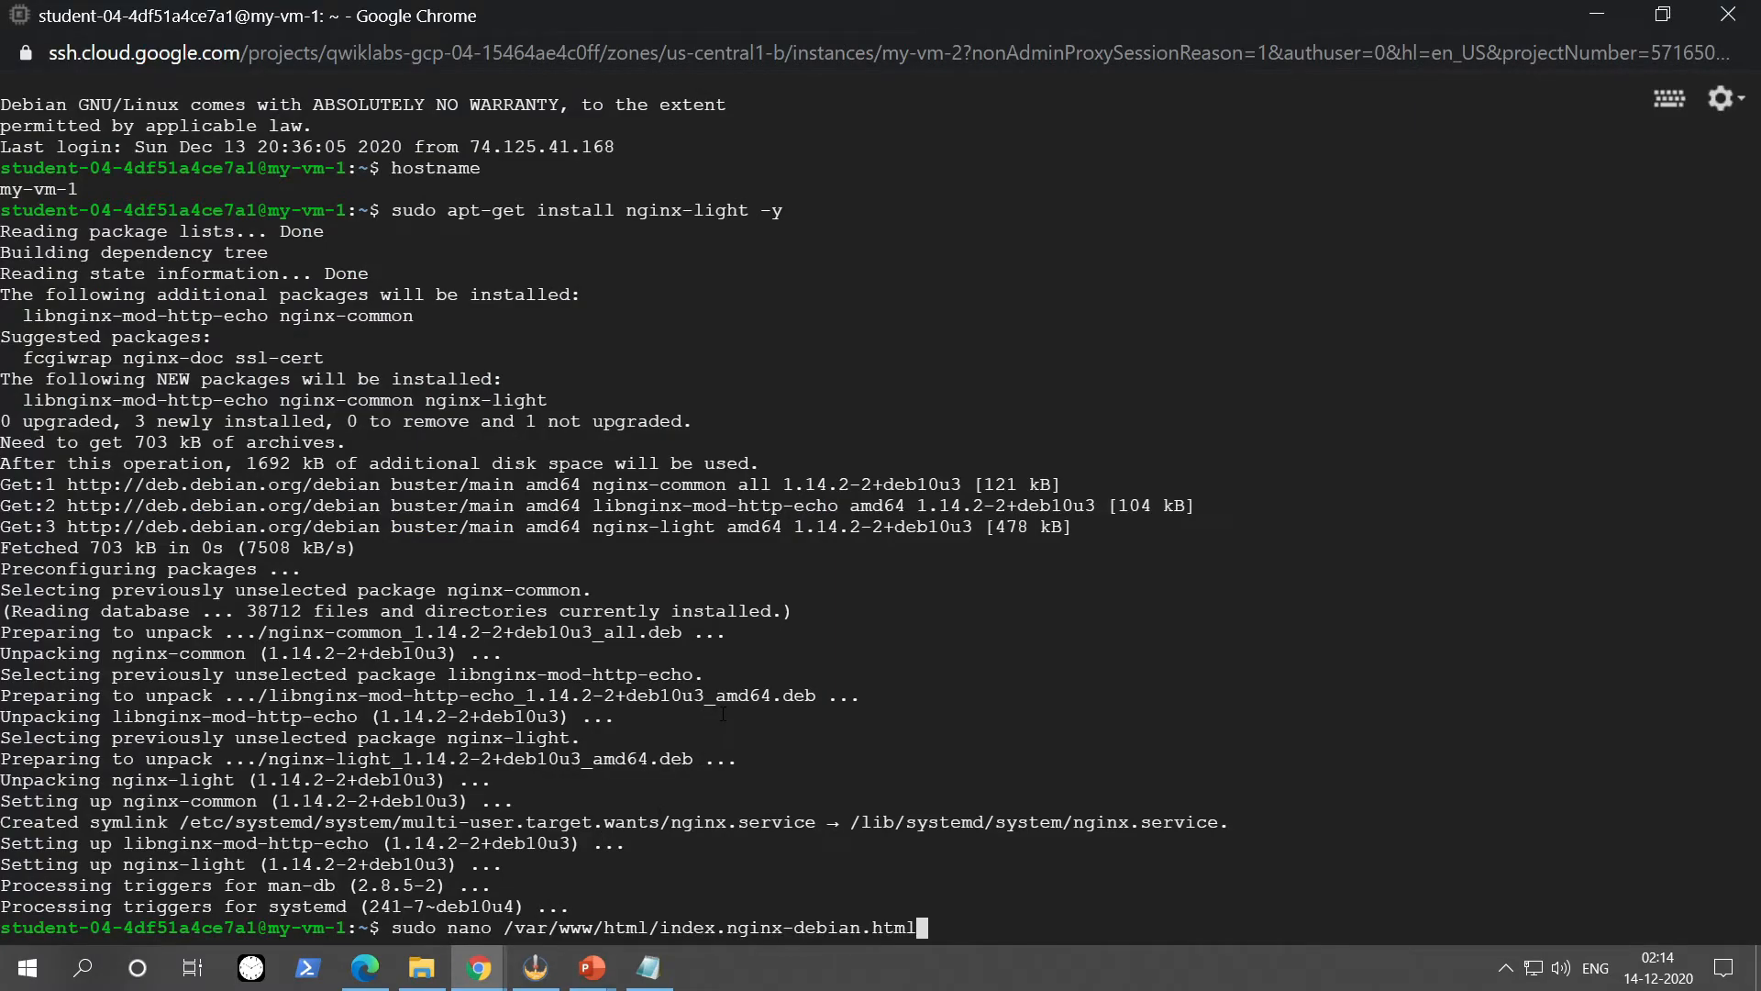
pyautogui.press('Return')
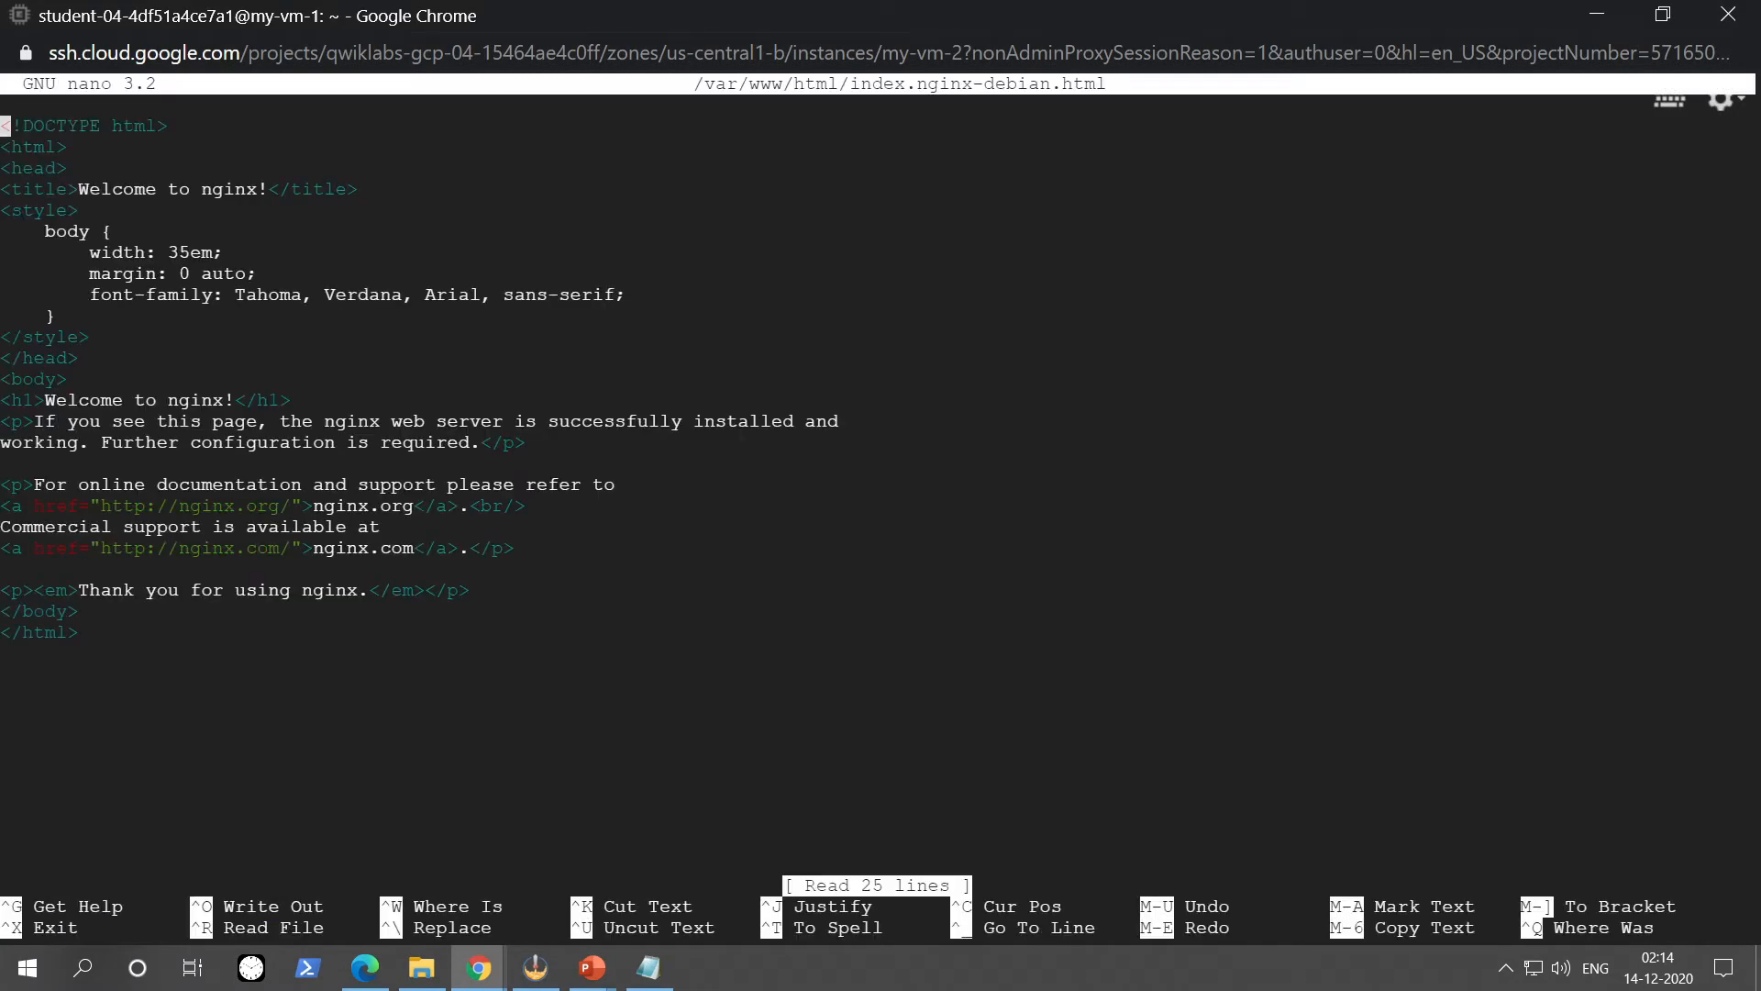
# Insert two blank lines directly below the "Welcome to nginx!" h1 header and place the cursor on the first one.
pyautogui.press('Down')
pyautogui.press('Down')
pyautogui.press('Down')
pyautogui.press('Down')
pyautogui.press('Down')
pyautogui.press('Down')
pyautogui.press('Down')
pyautogui.press('Down')
pyautogui.press('Down')
pyautogui.press('Down')
pyautogui.press('Down')
pyautogui.press('Down')
pyautogui.press('Down')
pyautogui.press('Down')
pyautogui.press('Down')
pyautogui.press('Up')
pyautogui.press('Return')
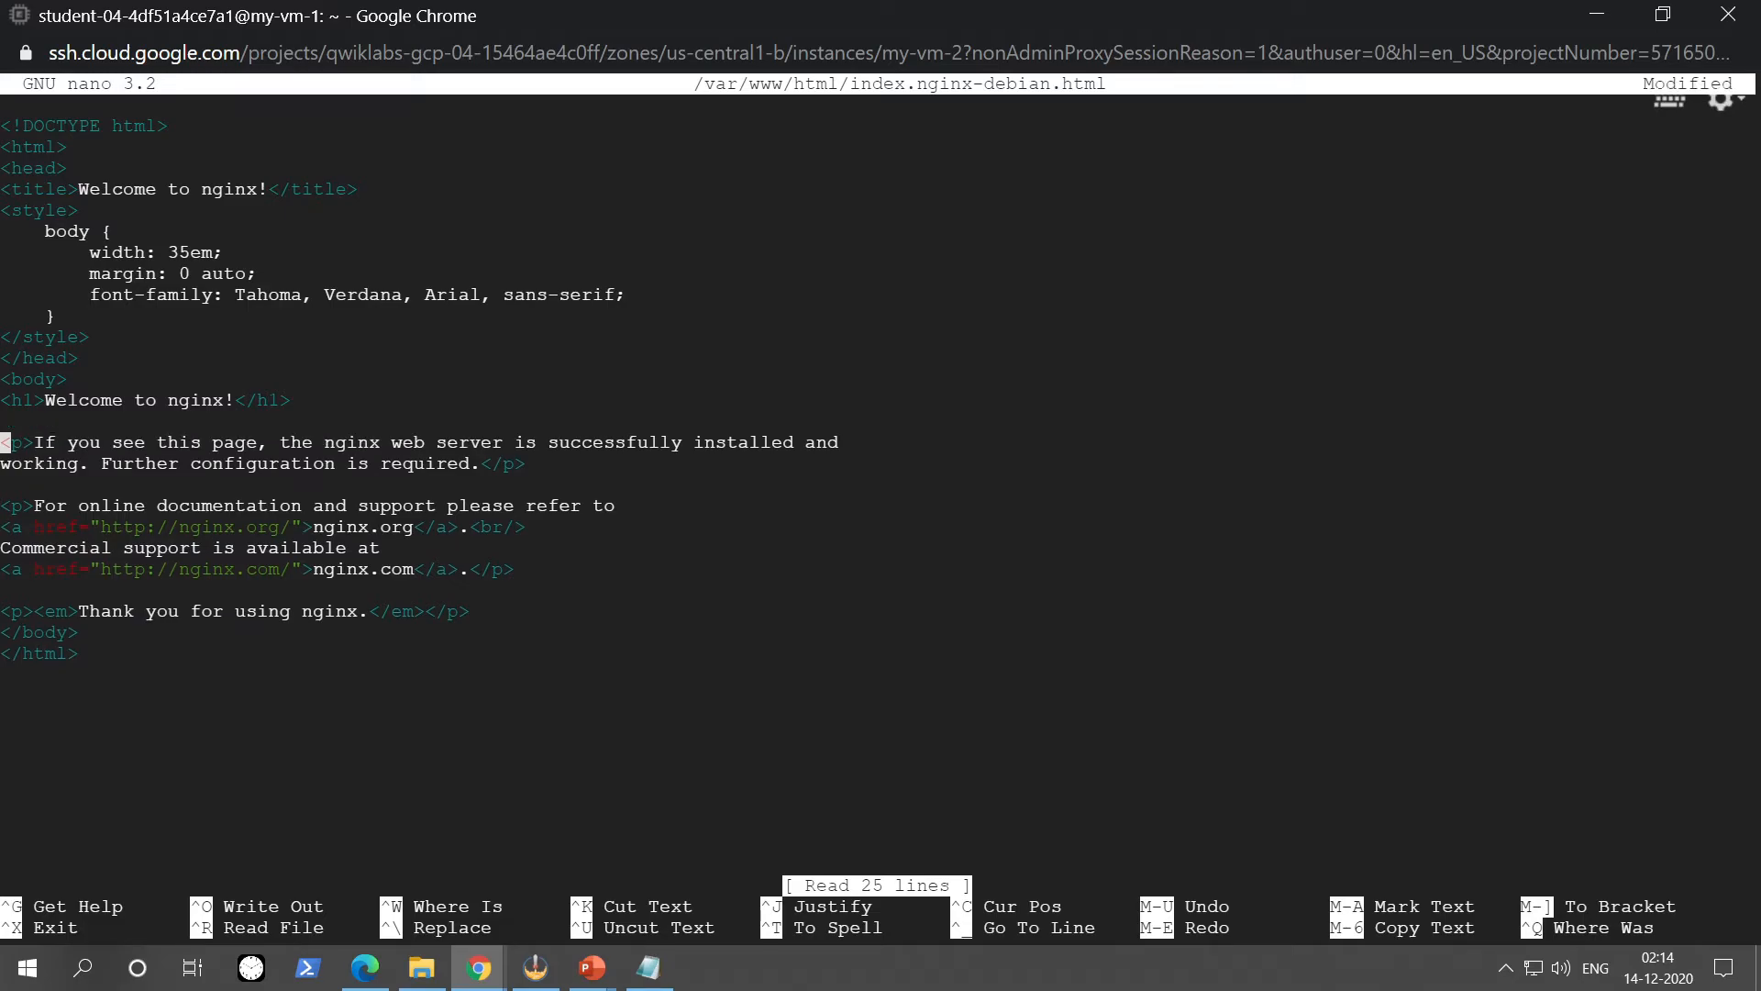
pyautogui.press('Return')
pyautogui.press('Up')
pyautogui.press('Up')
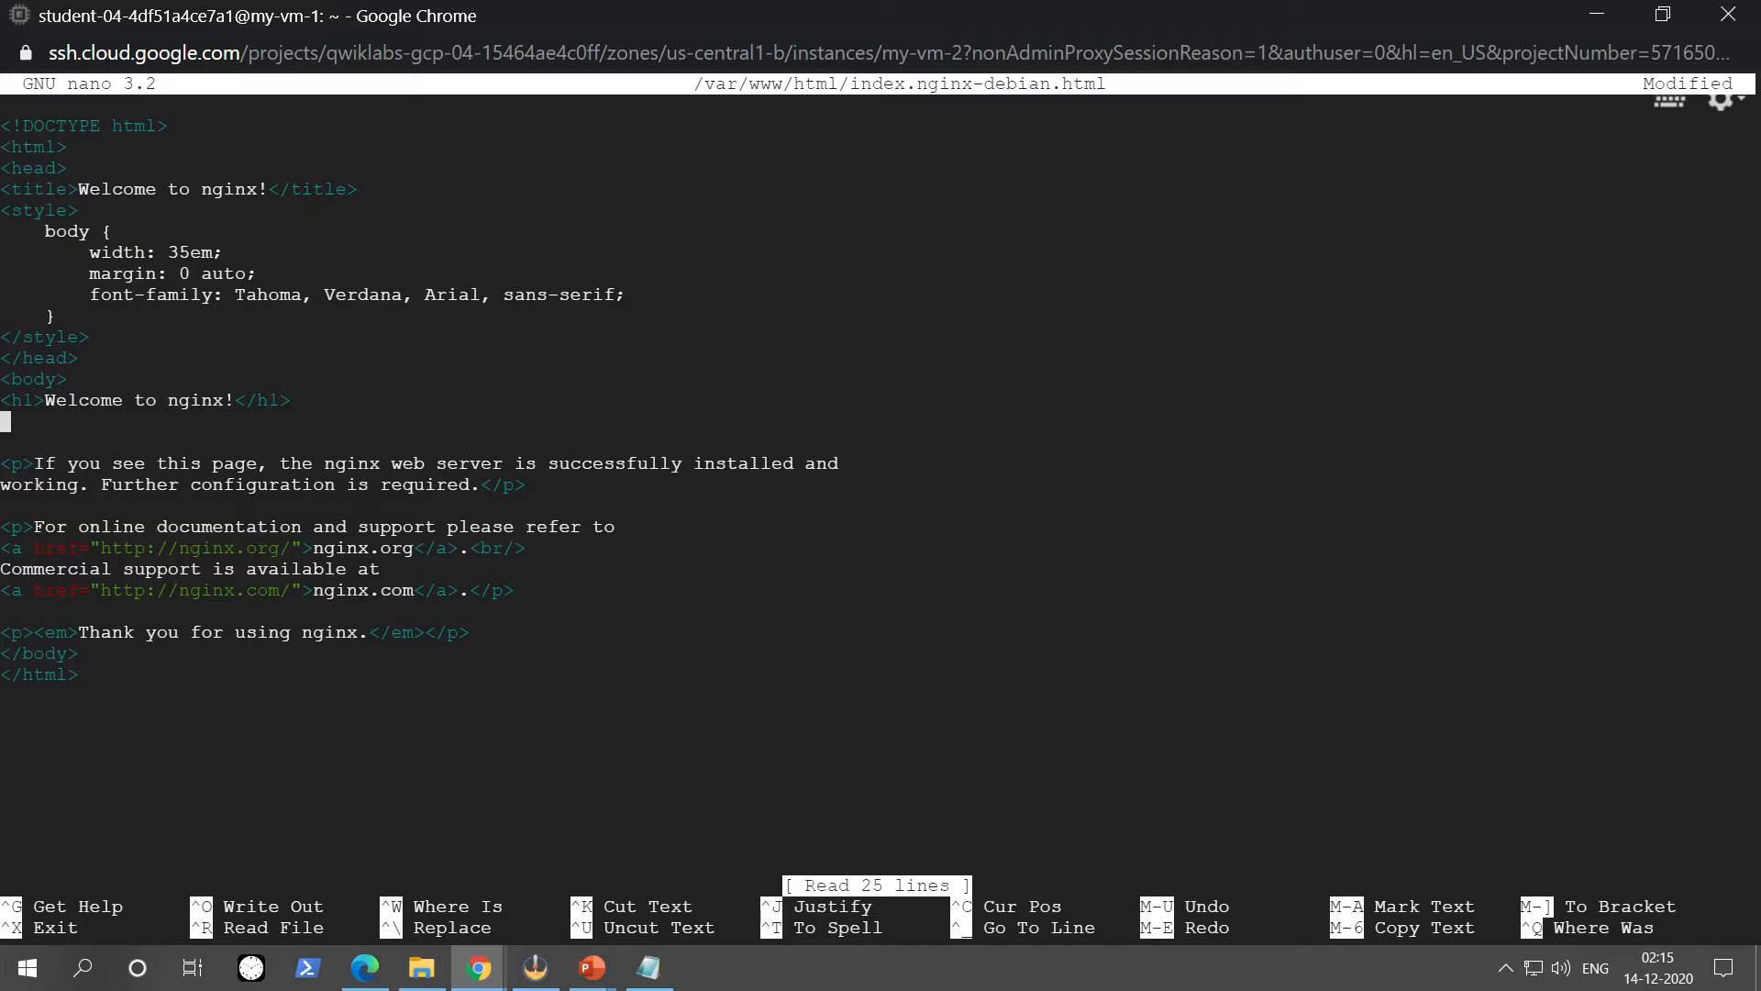
# Add an empty <H1></H1> tag pair on the line below the h1 header and place the cursor between the tags.
pyautogui.write(',.')
pyautogui.press('BackSpace')
pyautogui.press('BackSpace')
pyautogui.write('<>')
pyautogui.press('Left')
pyautogui.write('H1')
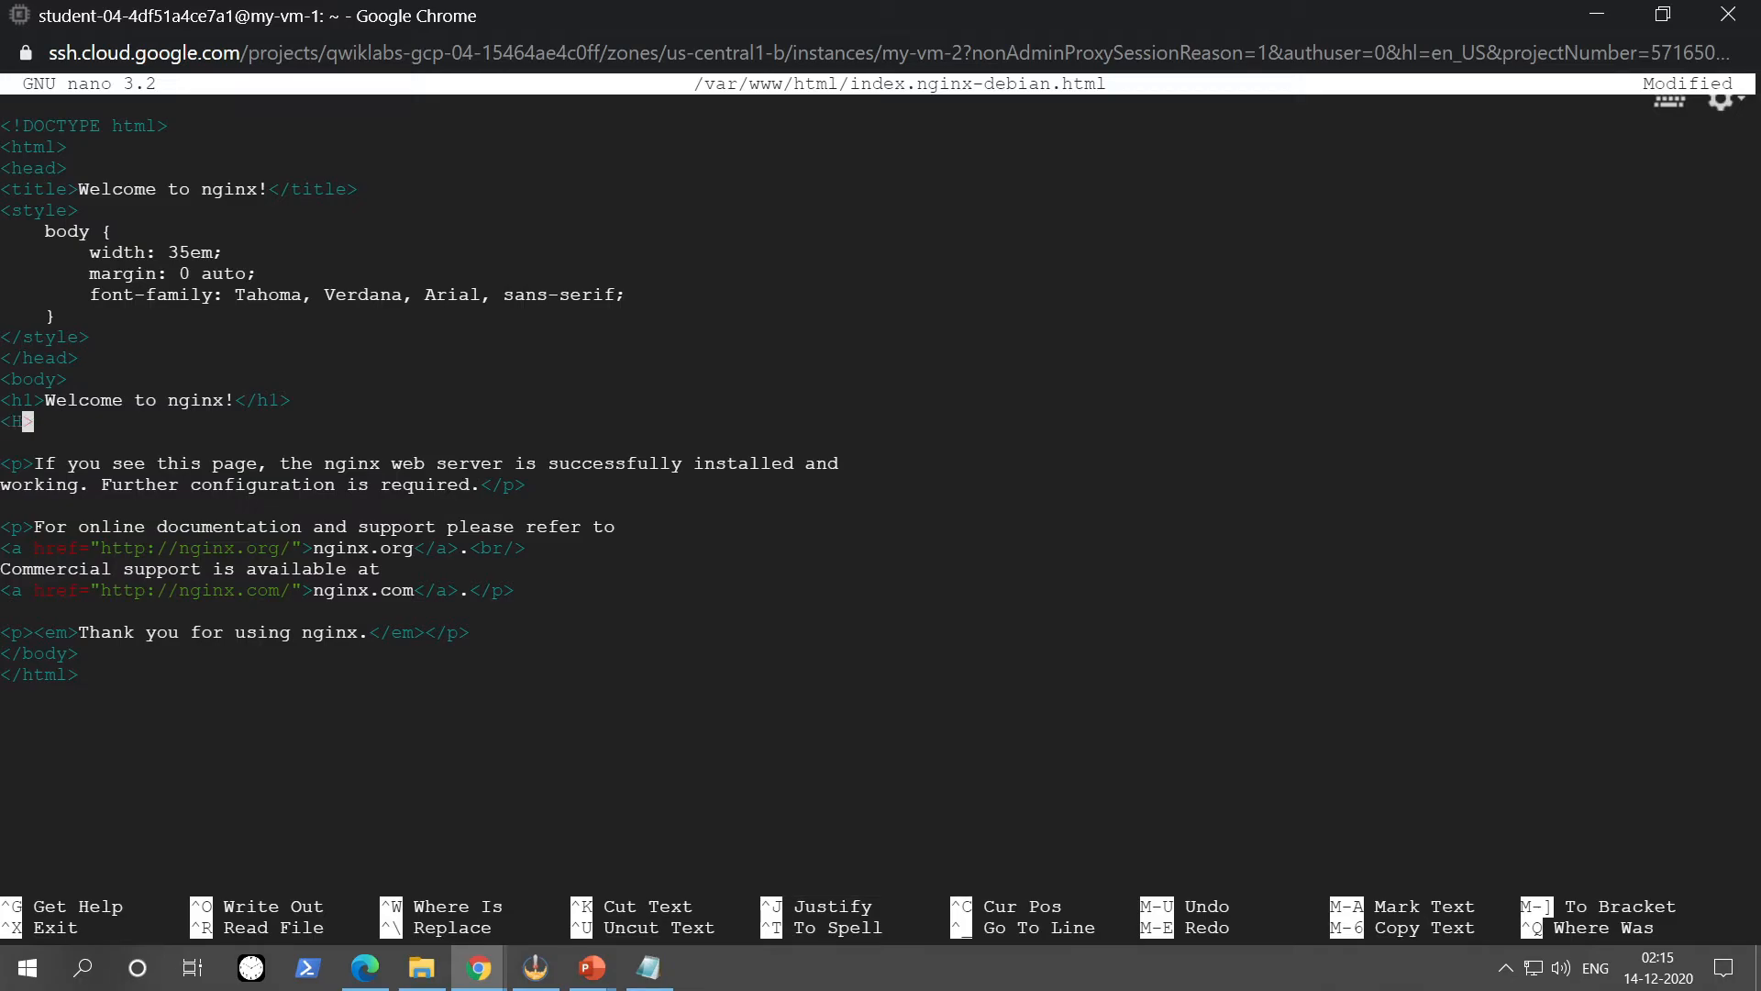
pyautogui.press('Right')
pyautogui.write('<>')
pyautogui.press('Left')
pyautogui.write('/H1')
pyautogui.press('Left')
pyautogui.press('Left')
pyautogui.press('Left')
pyautogui.press('Left')
# Enter "Subscribe to Technology Wanderers on Youtube!" as the text between the new H1 tags.
pyautogui.press('BackSpace')
pyautogui.write('This is')
pyautogui.press('BackSpace')
pyautogui.press('BackSpace')
pyautogui.press('BackSpace')
pyautogui.press('BackSpace')
pyautogui.press('BackSpace')
pyautogui.press('BackSpace')
pyautogui.press('BackSpace')
pyautogui.press('BackSpace')
pyautogui.write('Subscribe to Technology Wa')
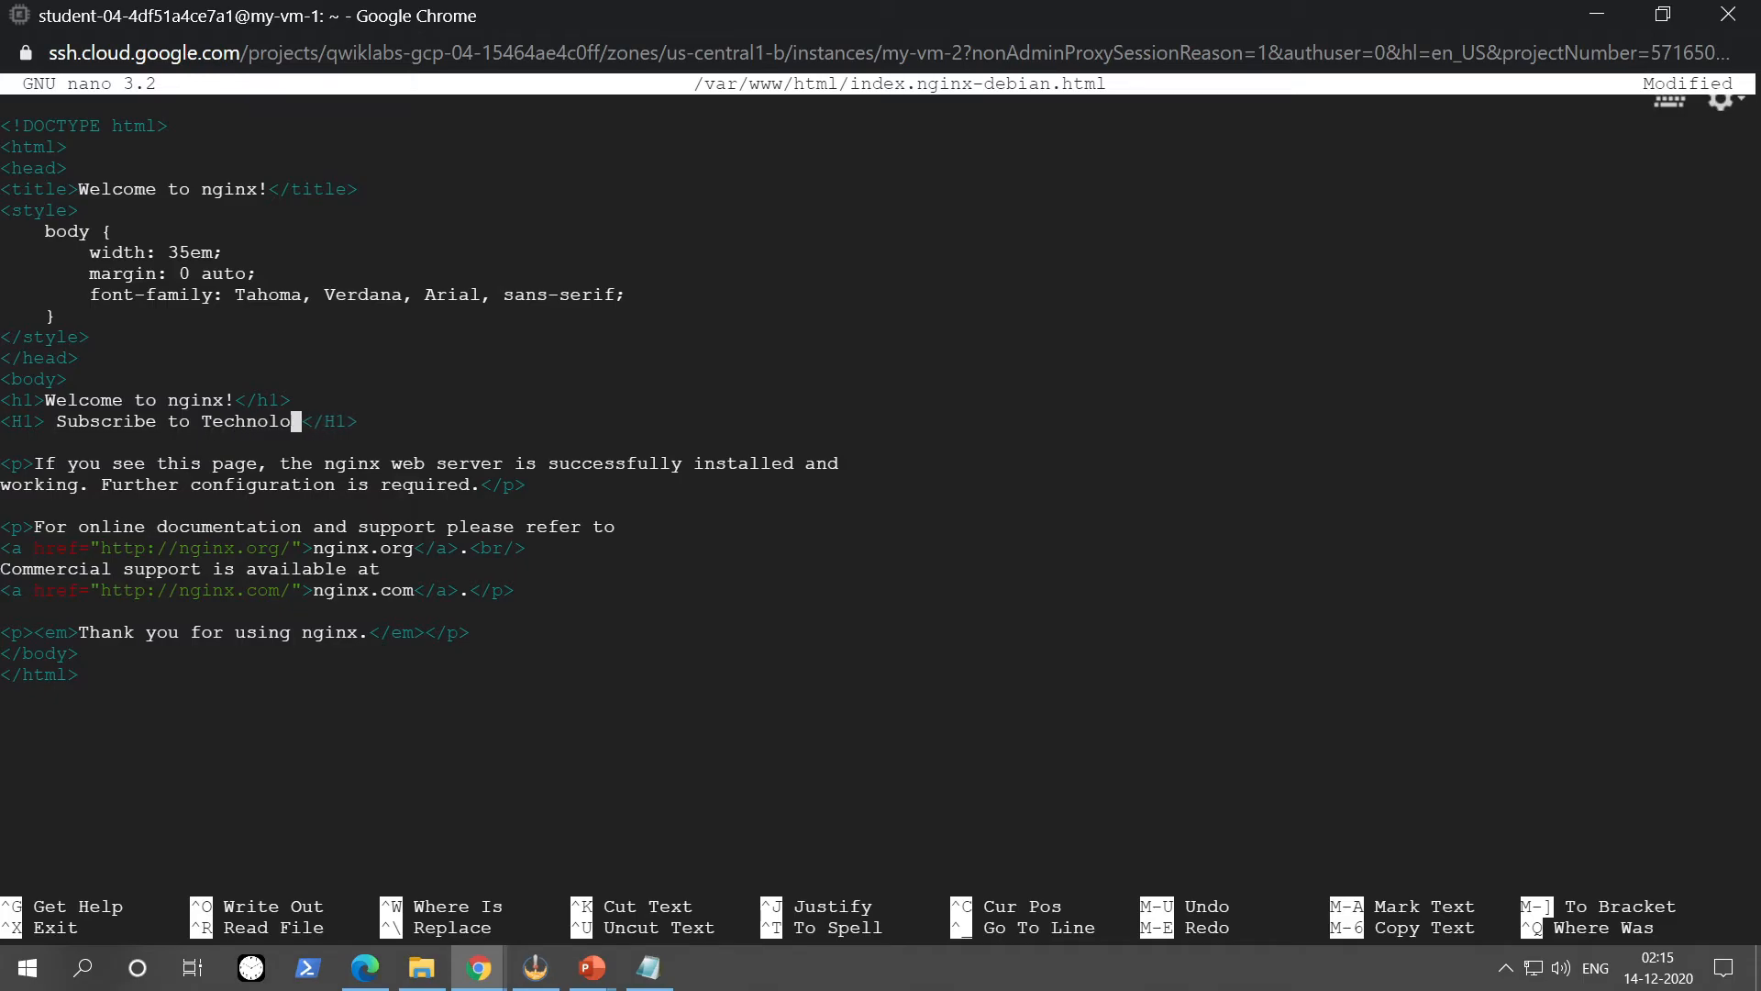
pyautogui.write('nderers on')
pyautogui.write(' Youtube')
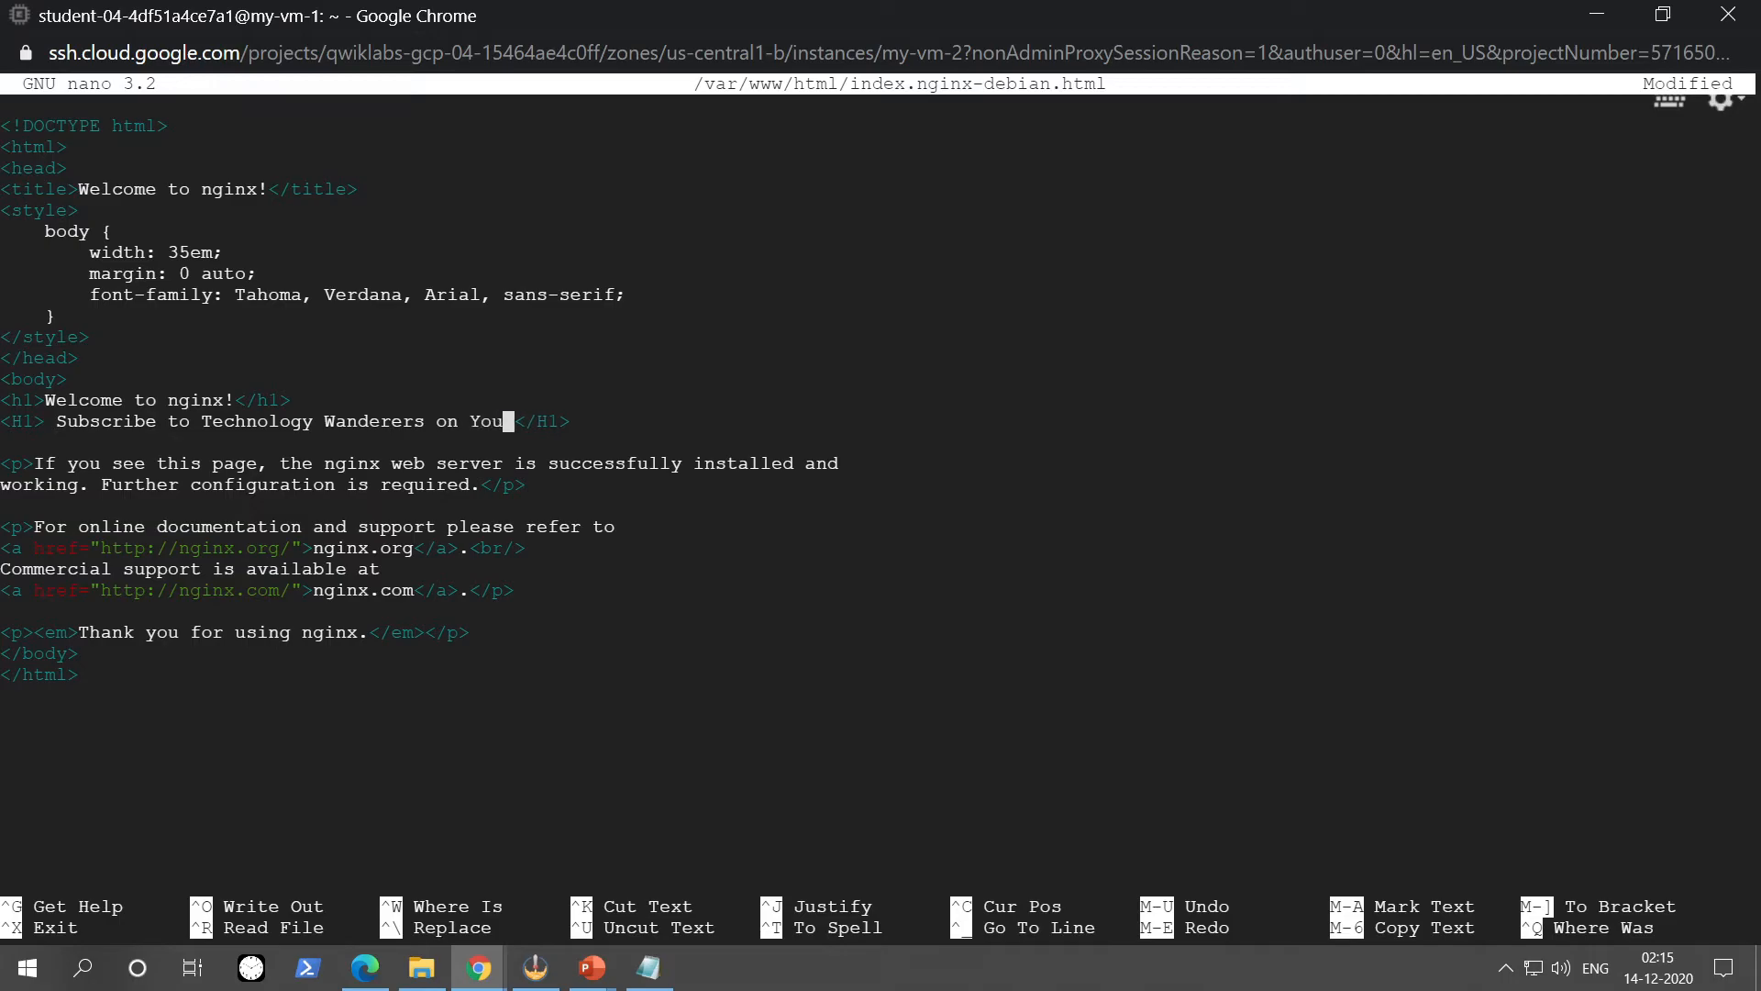
pyautogui.write('!')
# Exit nano, saving the changes to /var/www/html/index.nginx-debian.html under the same file name.
pyautogui.hotkey('ctrl', 'x')
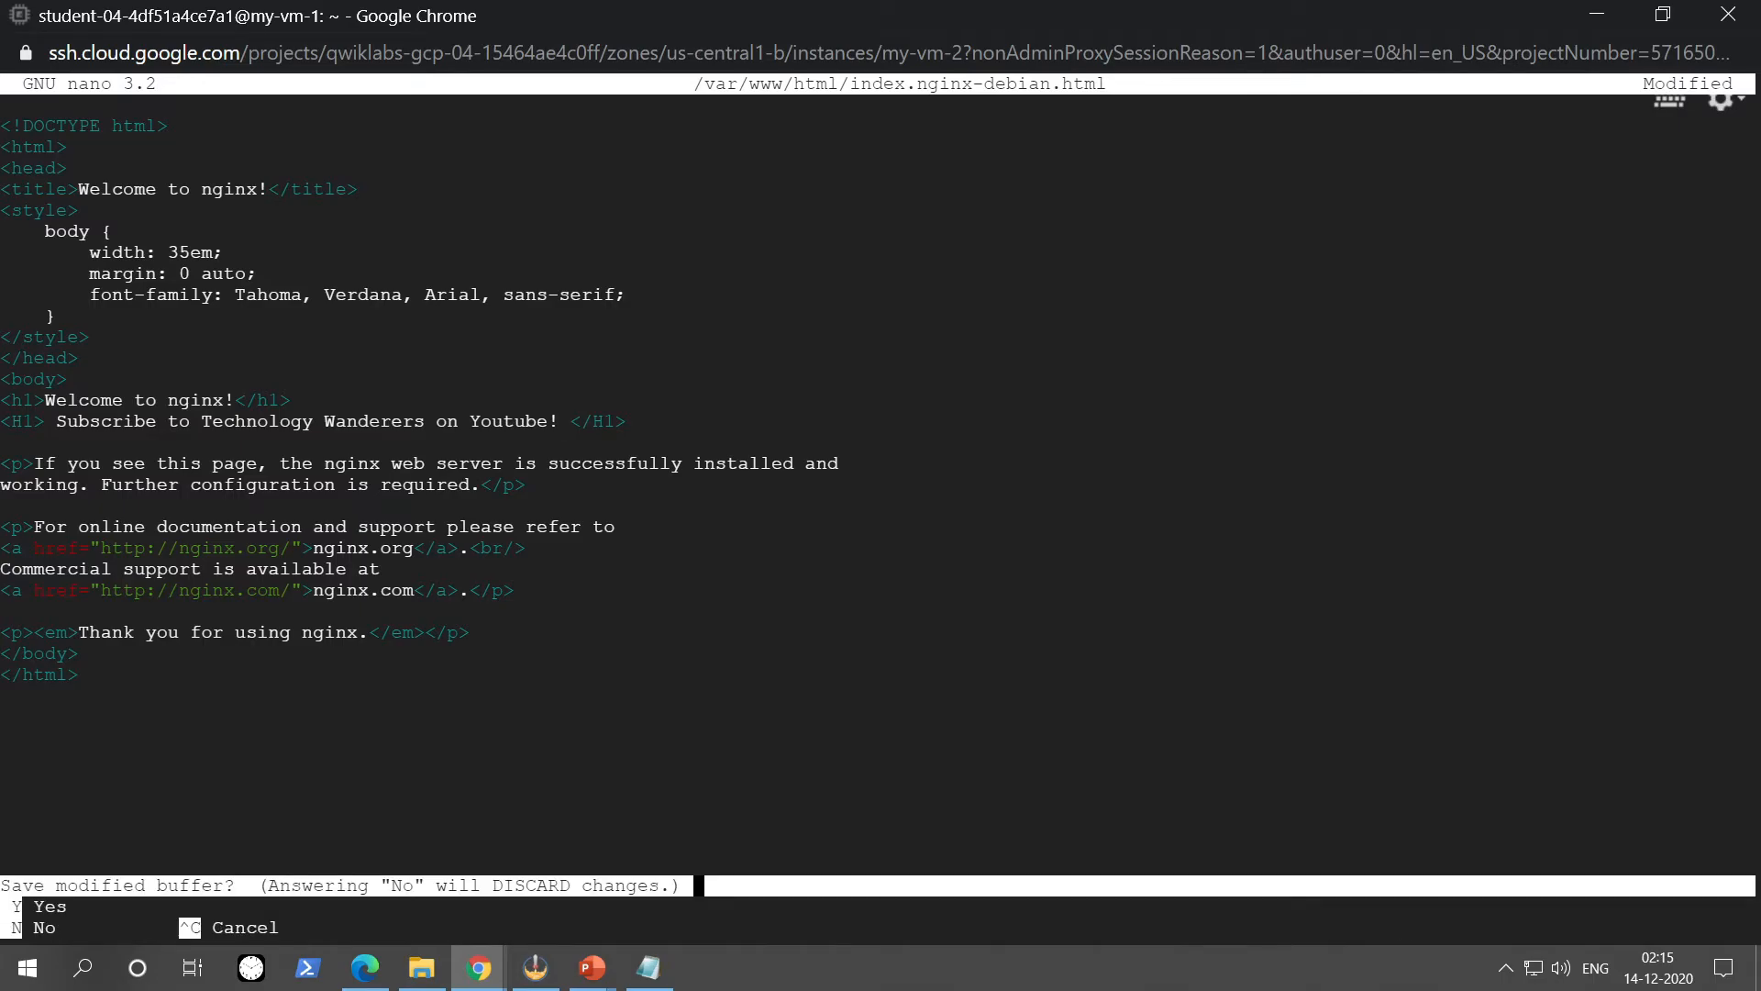
pyautogui.press('y')
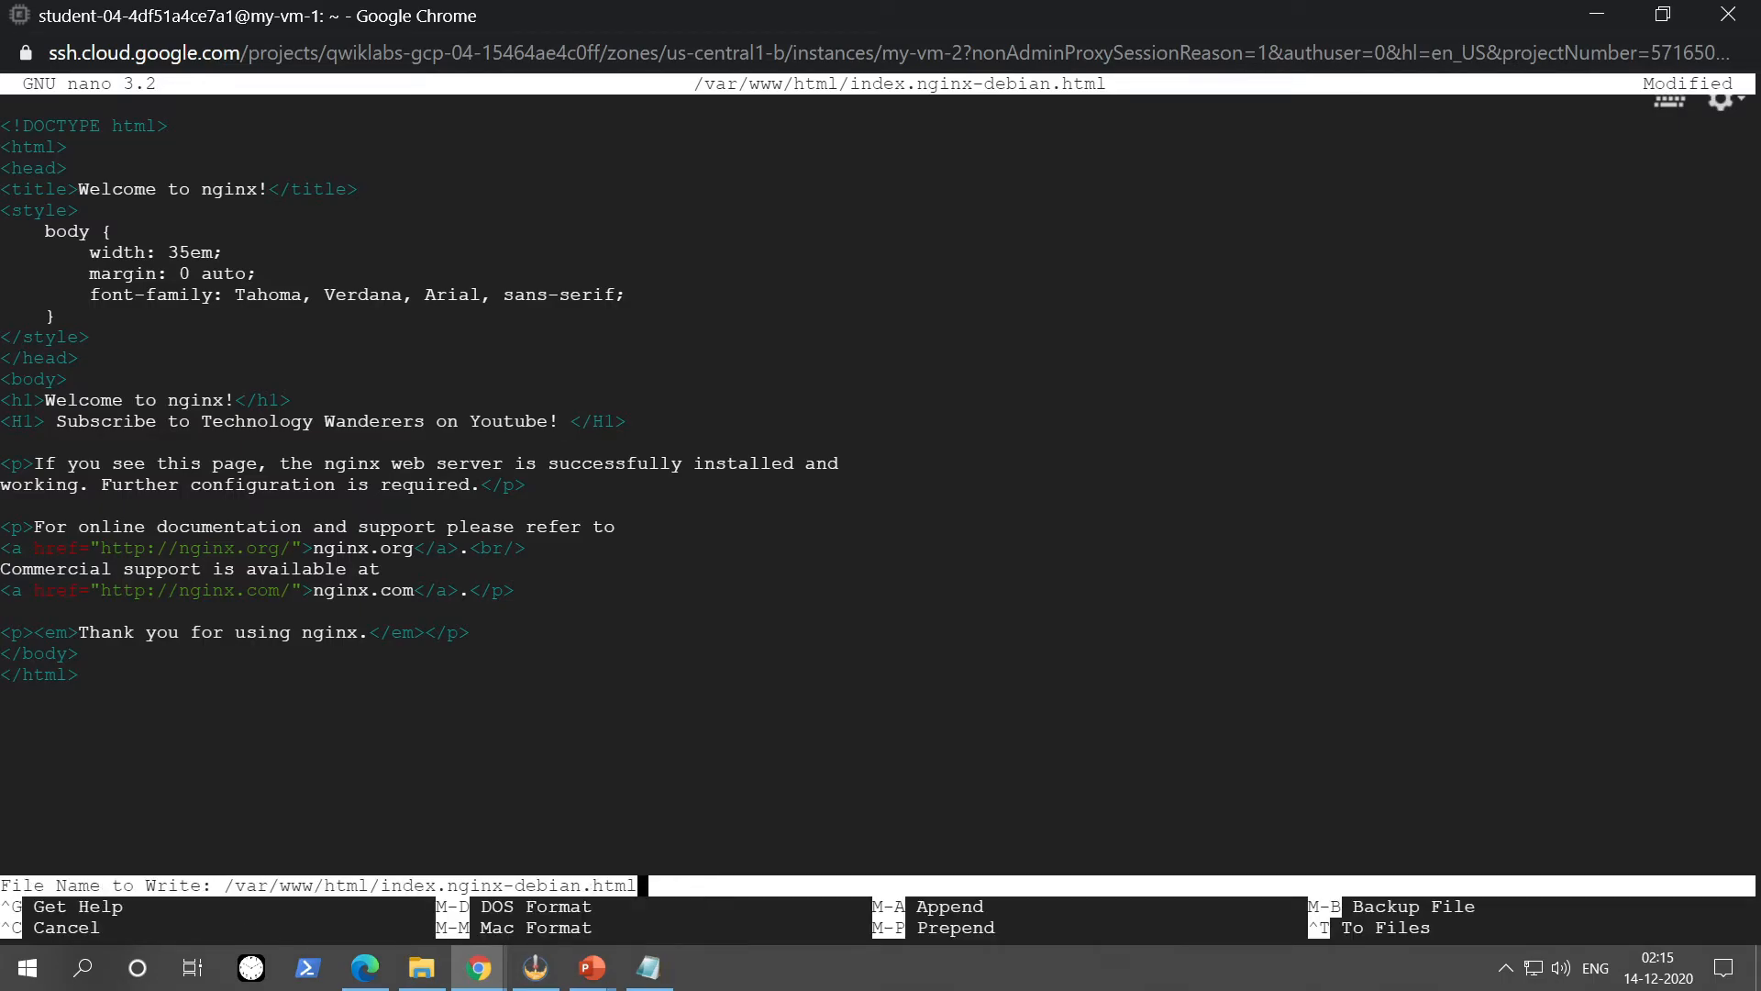
pyautogui.write('ye')
pyautogui.press('BackSpace')
pyautogui.press('BackSpace')
pyautogui.press('Return')
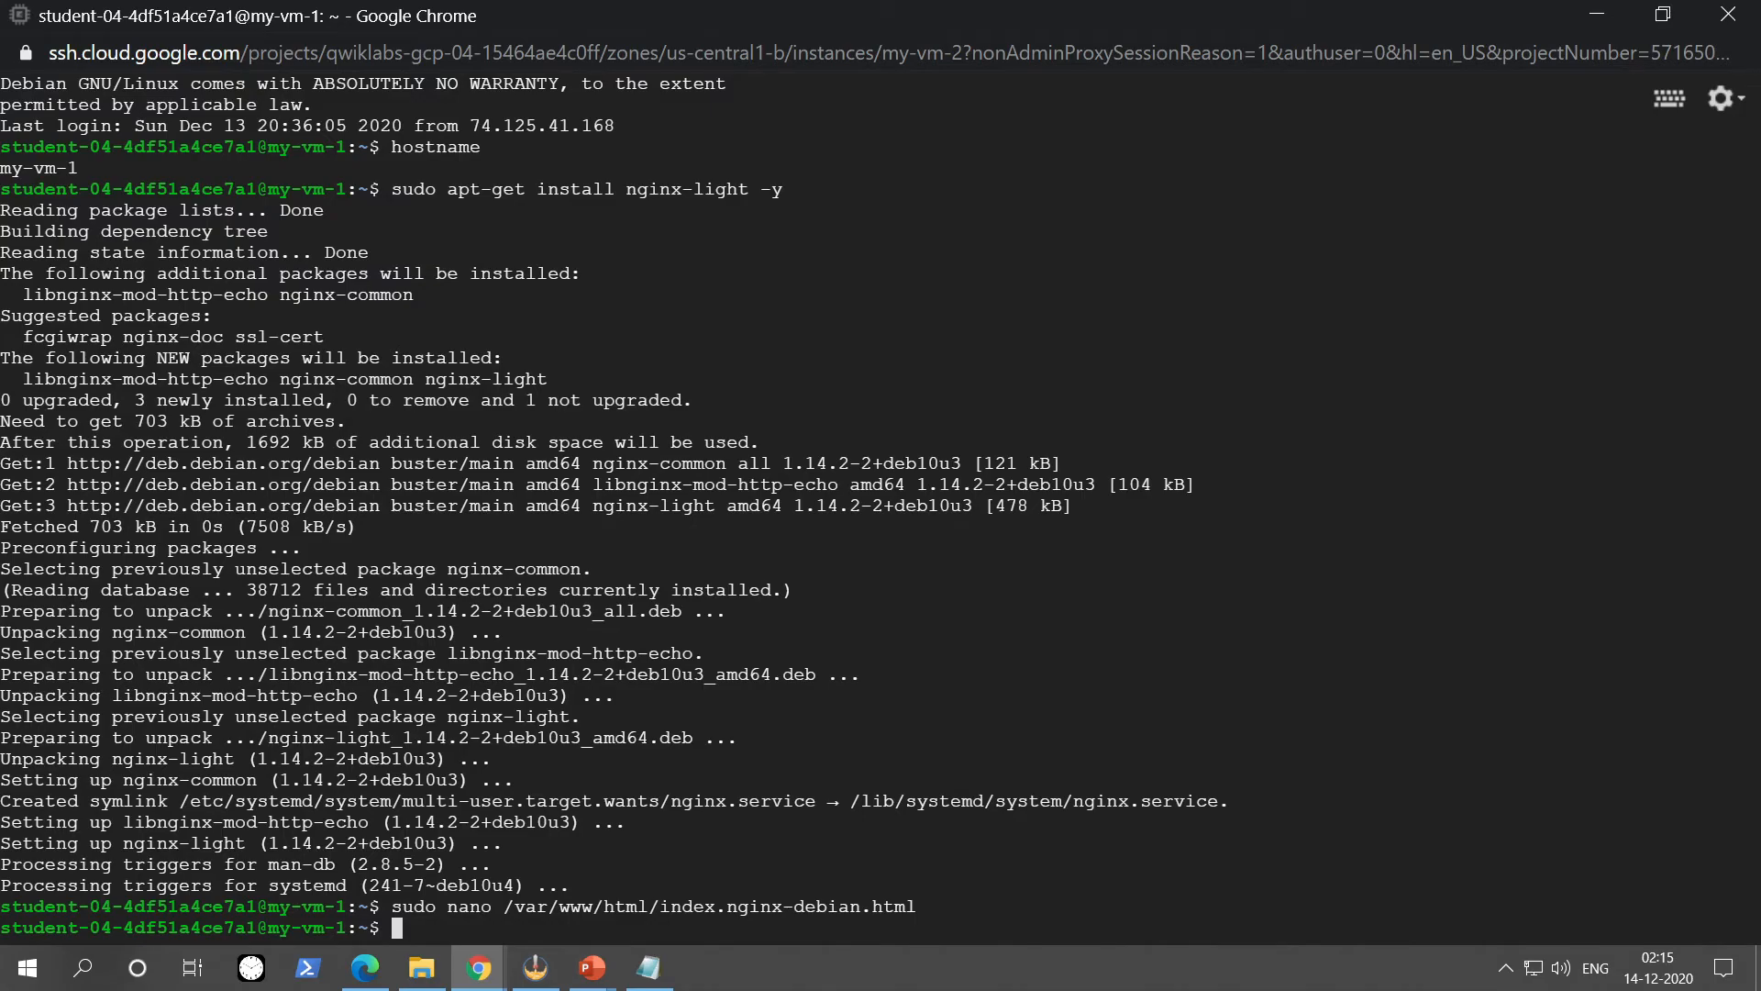
# Print the saved home page with cat /var/www/html/index.nginx-debian.html and highlight the added H1 line.
pyautogui.moveTo(503, 906); pyautogui.dragTo(917, 908)
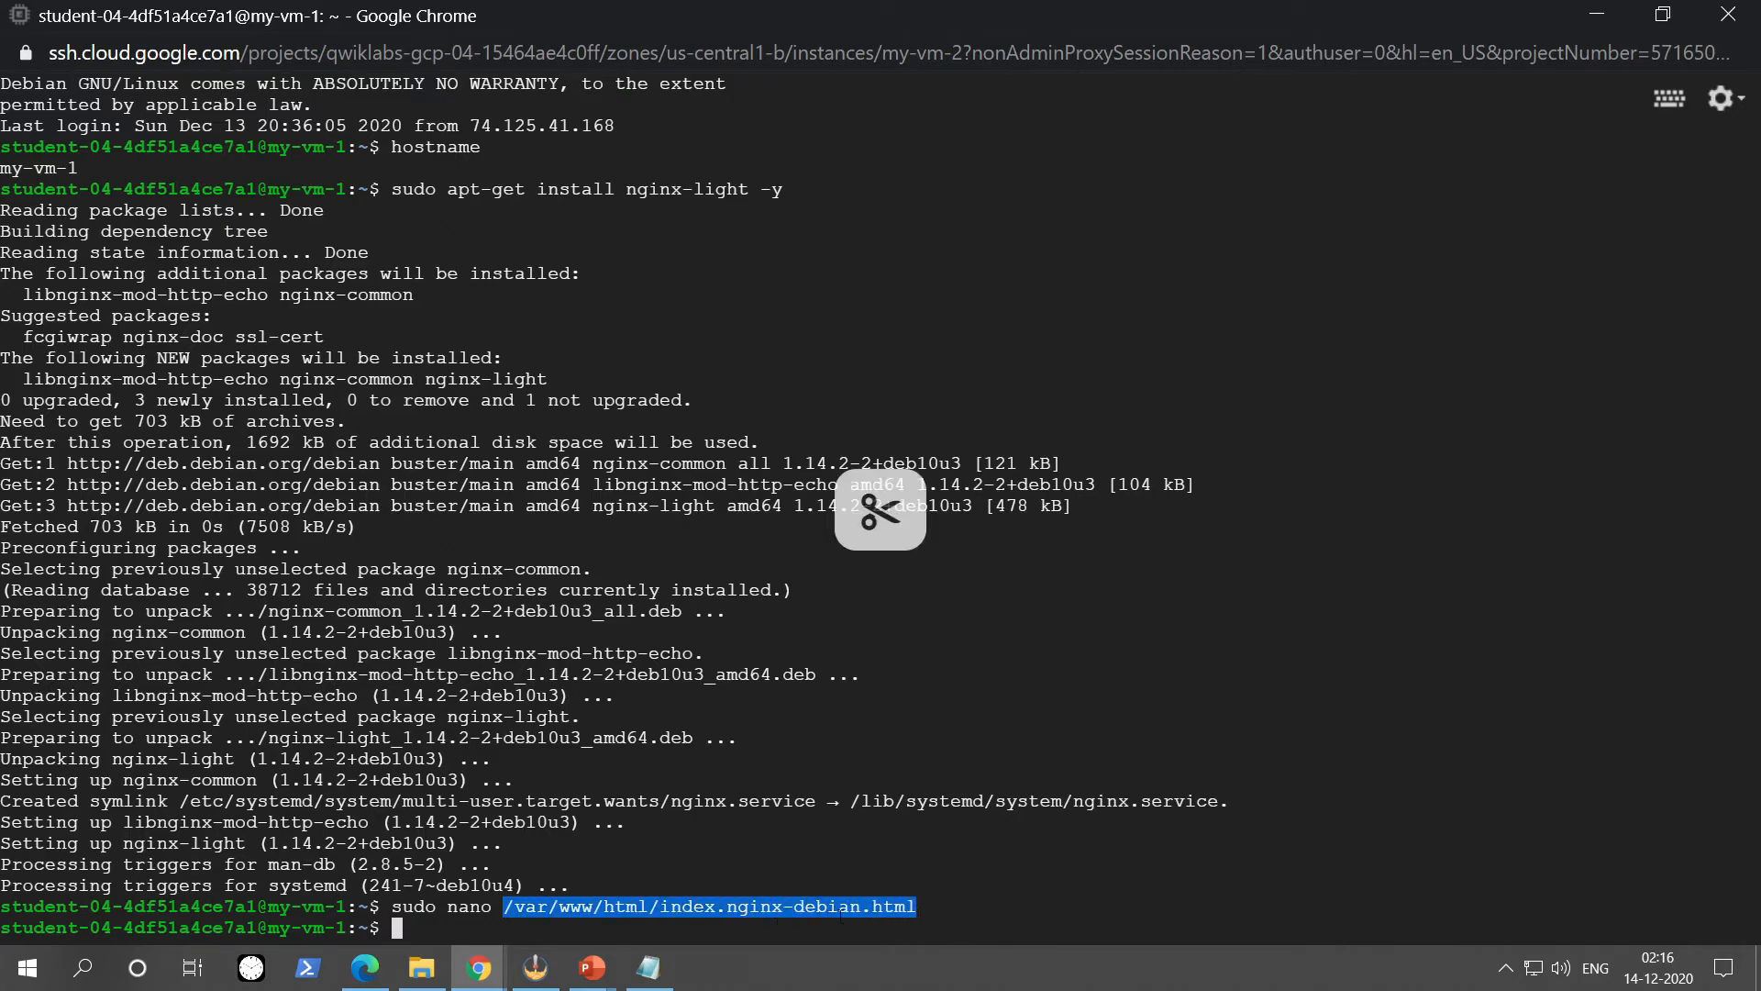
pyautogui.click(570, 934)
pyautogui.write('cat')
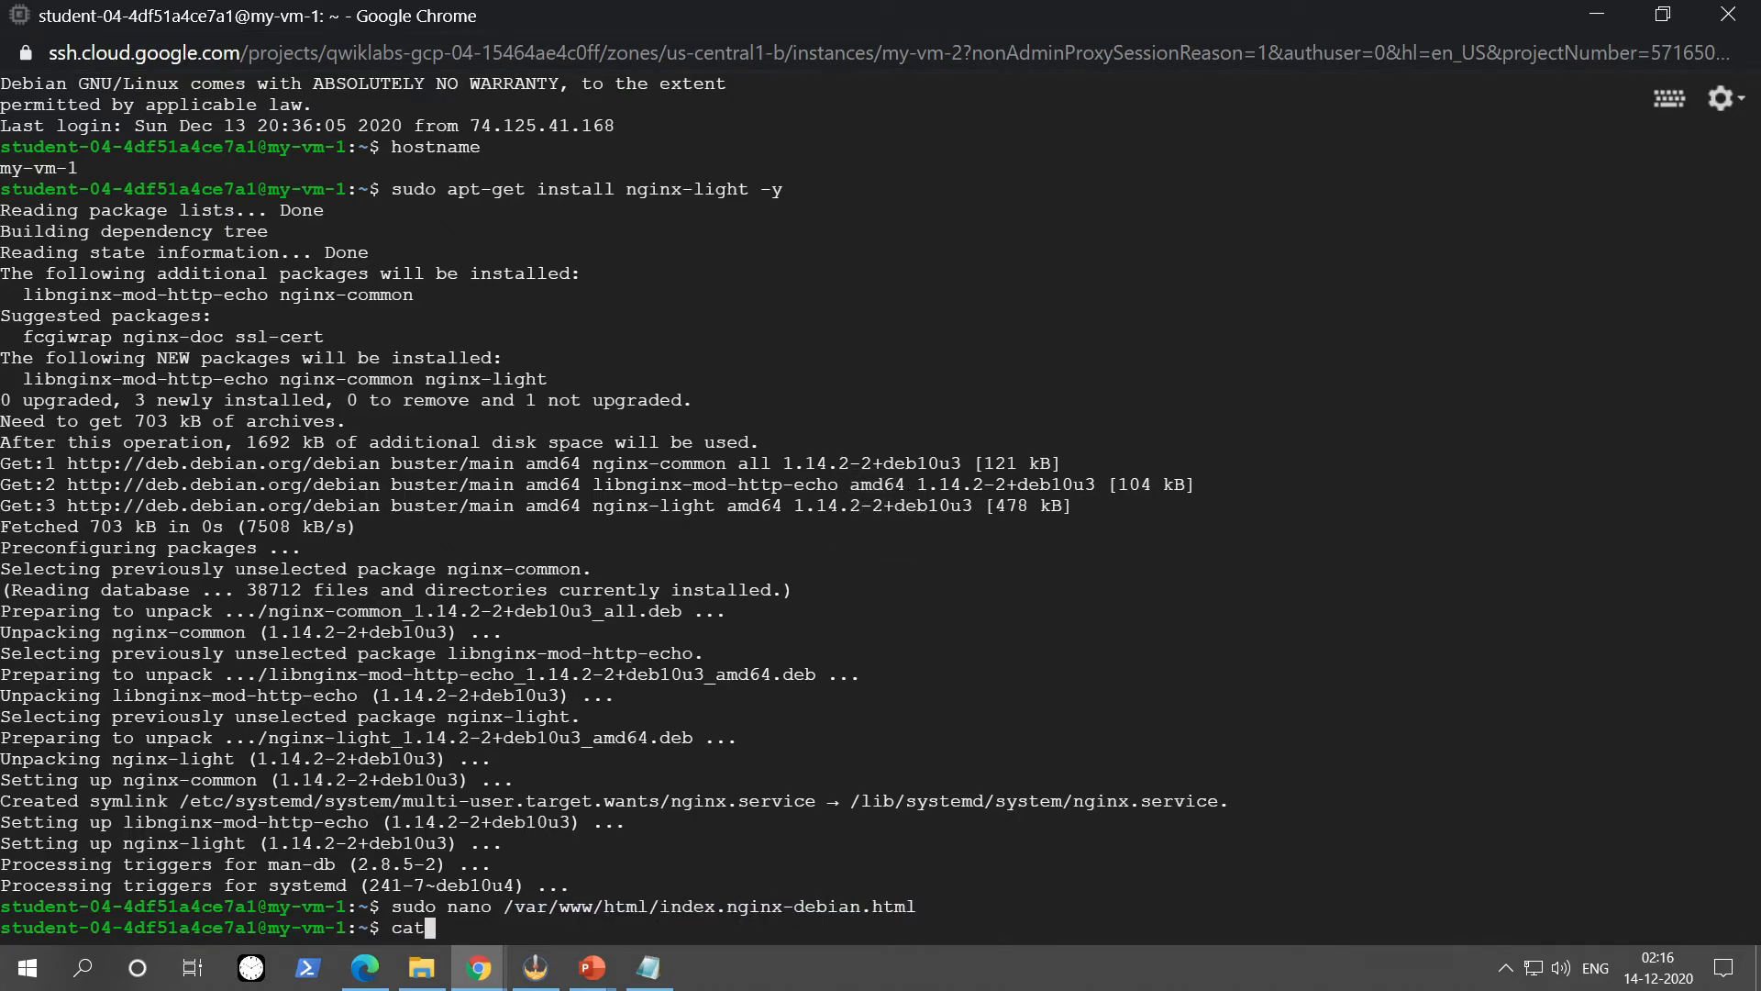
pyautogui.hotkey('ctrl', 'v')
pyautogui.press('Return')
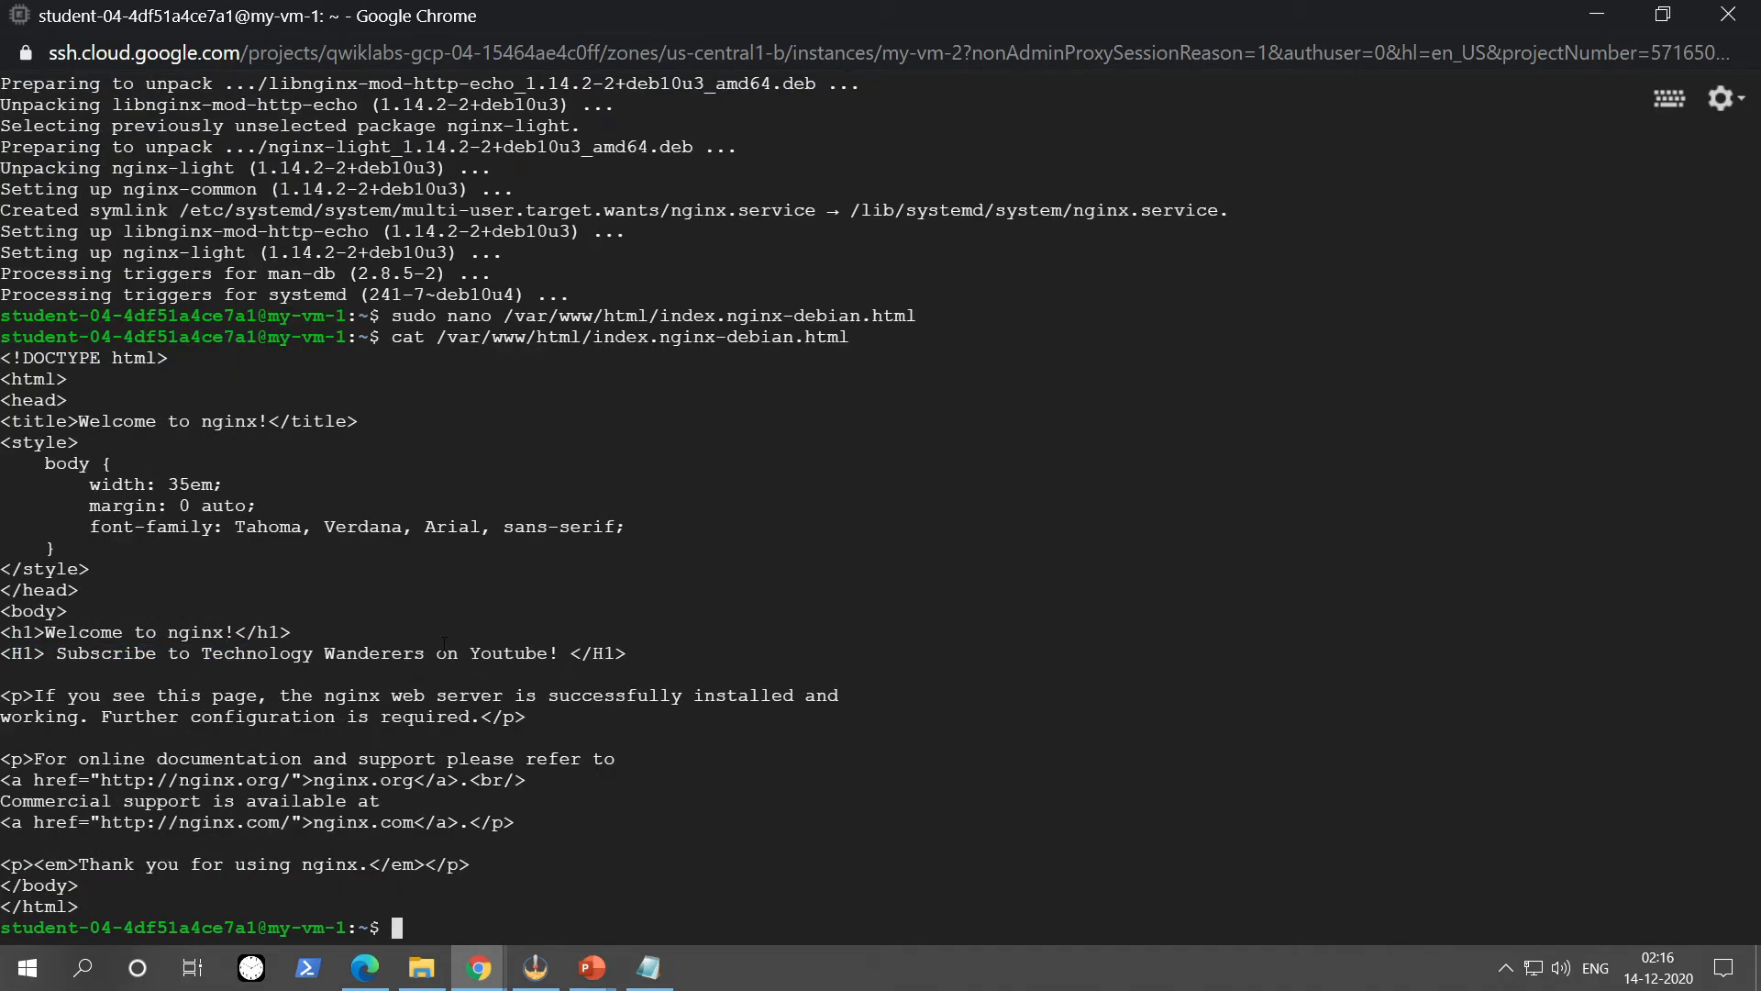
pyautogui.moveTo(3, 653); pyautogui.dragTo(659, 652)
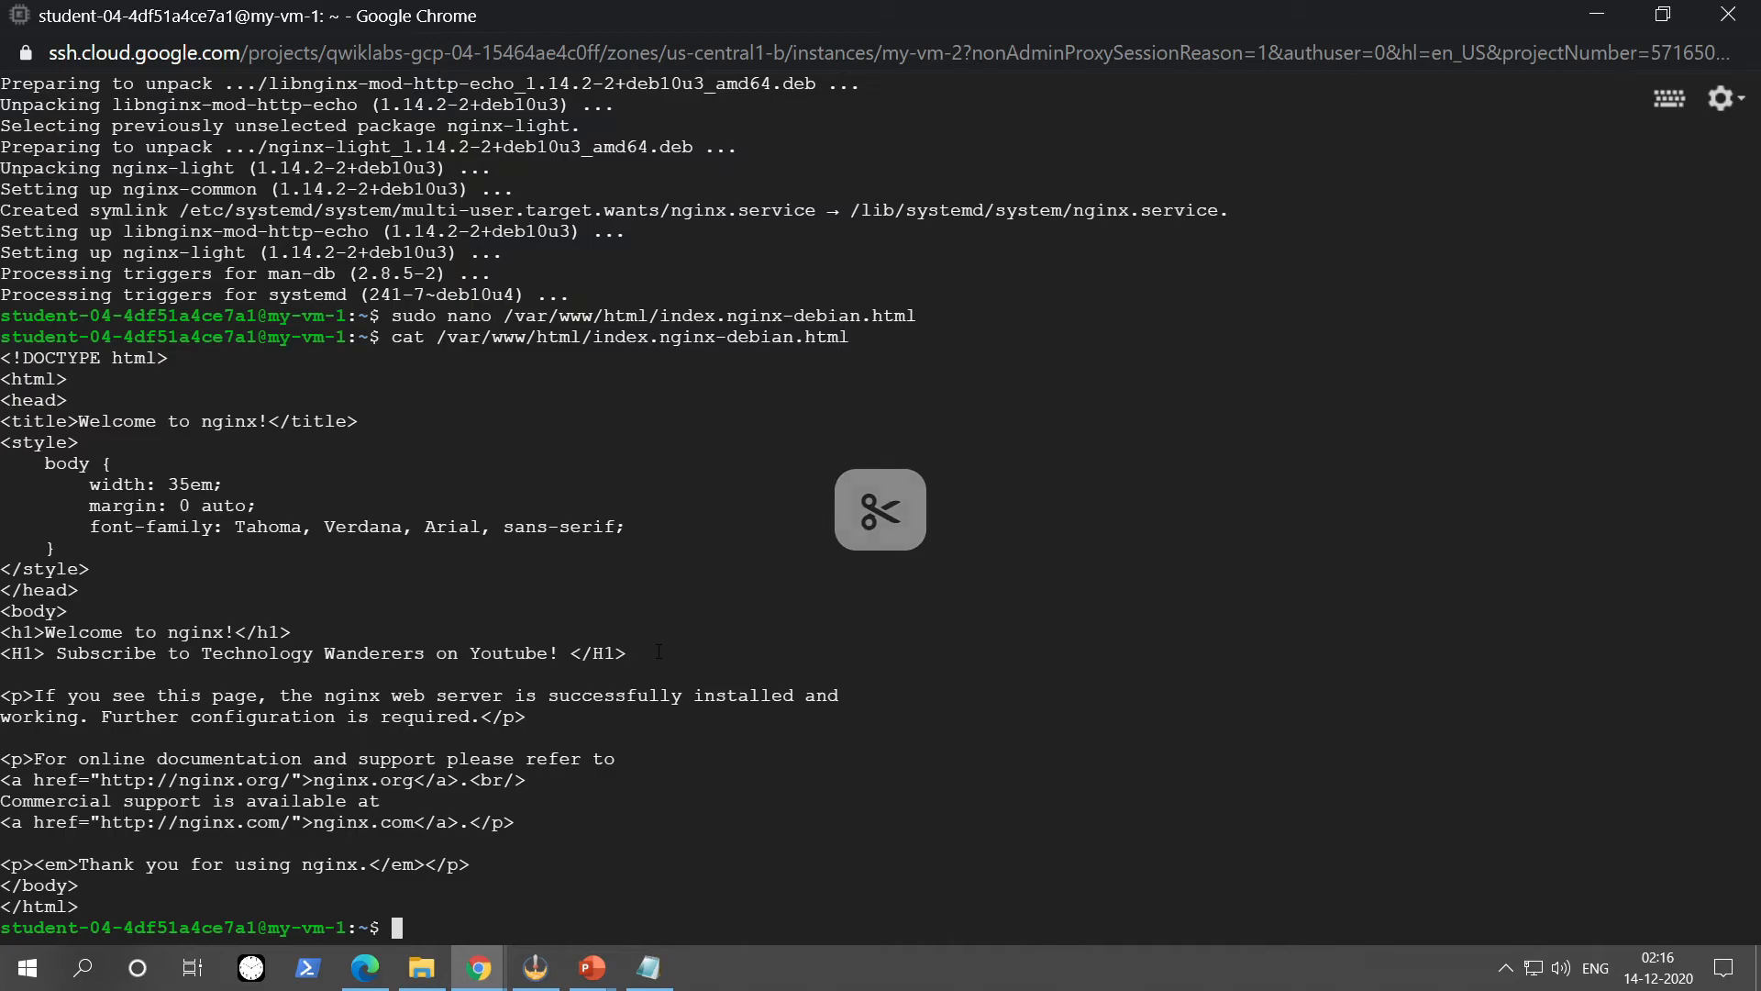
# Clear the terminal screen of the my-vm-1 session.
pyautogui.write('cls')
pyautogui.press('BackSpace')
pyautogui.press('BackSpace')
pyautogui.press('BackSpace')
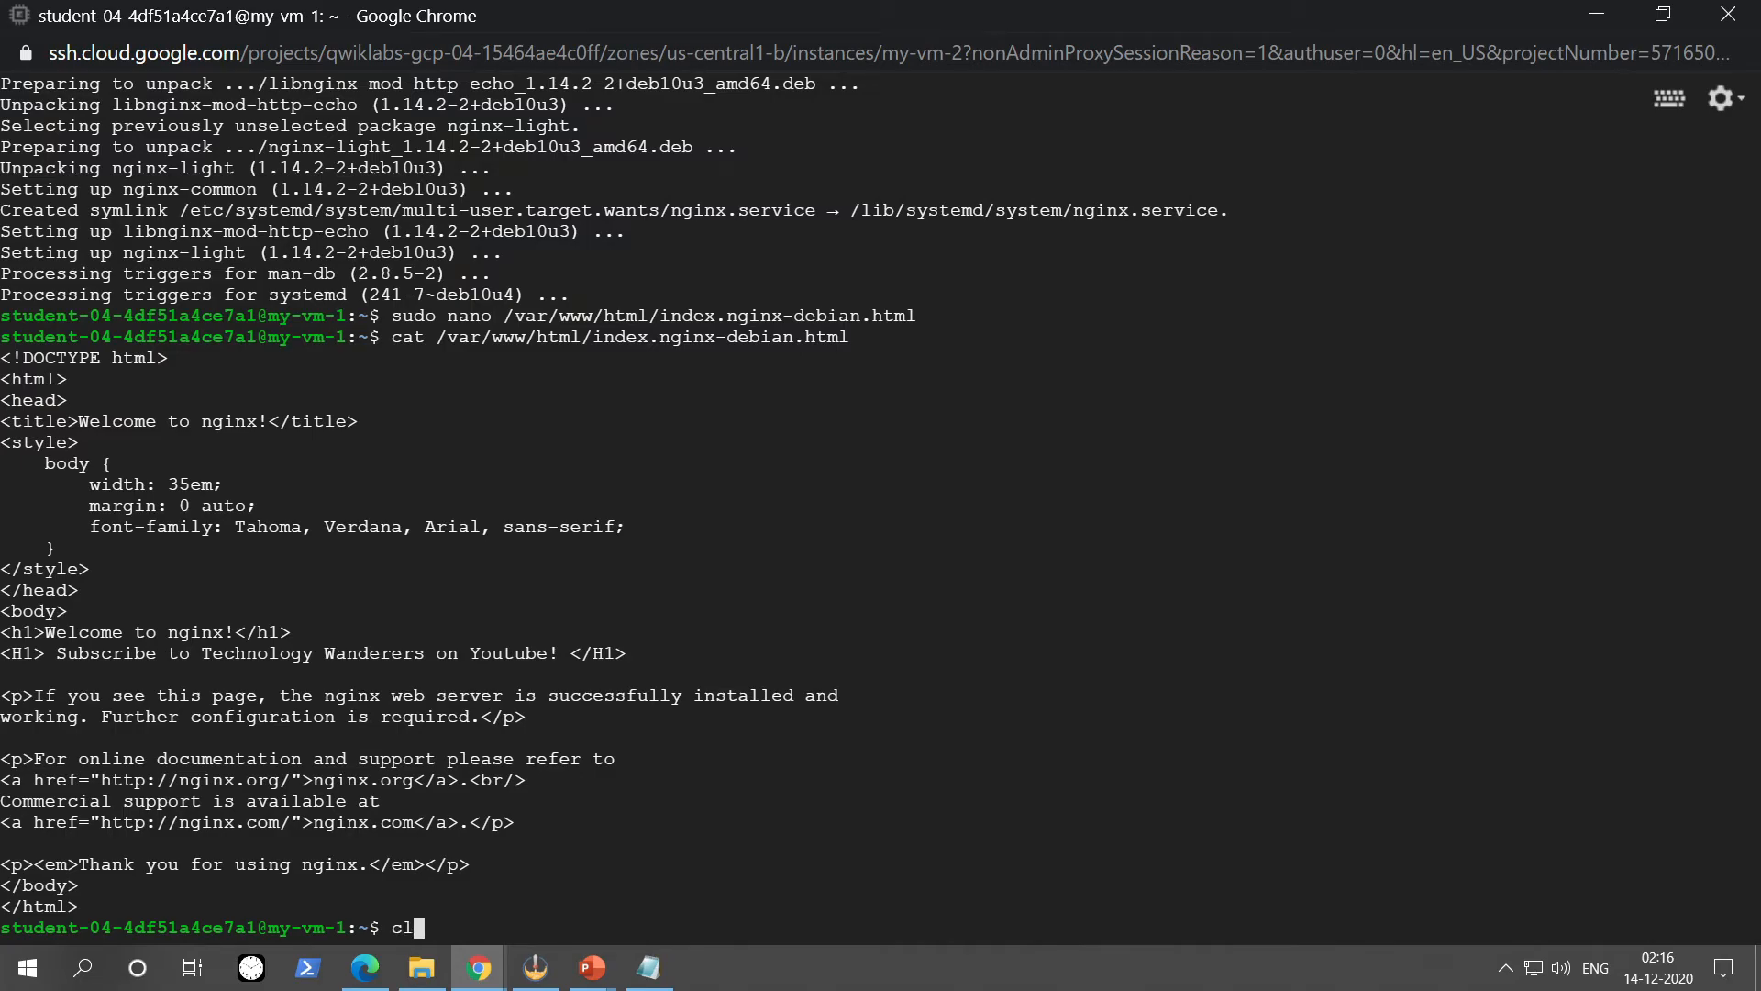
pyautogui.hotkey('ctrl', 'l')
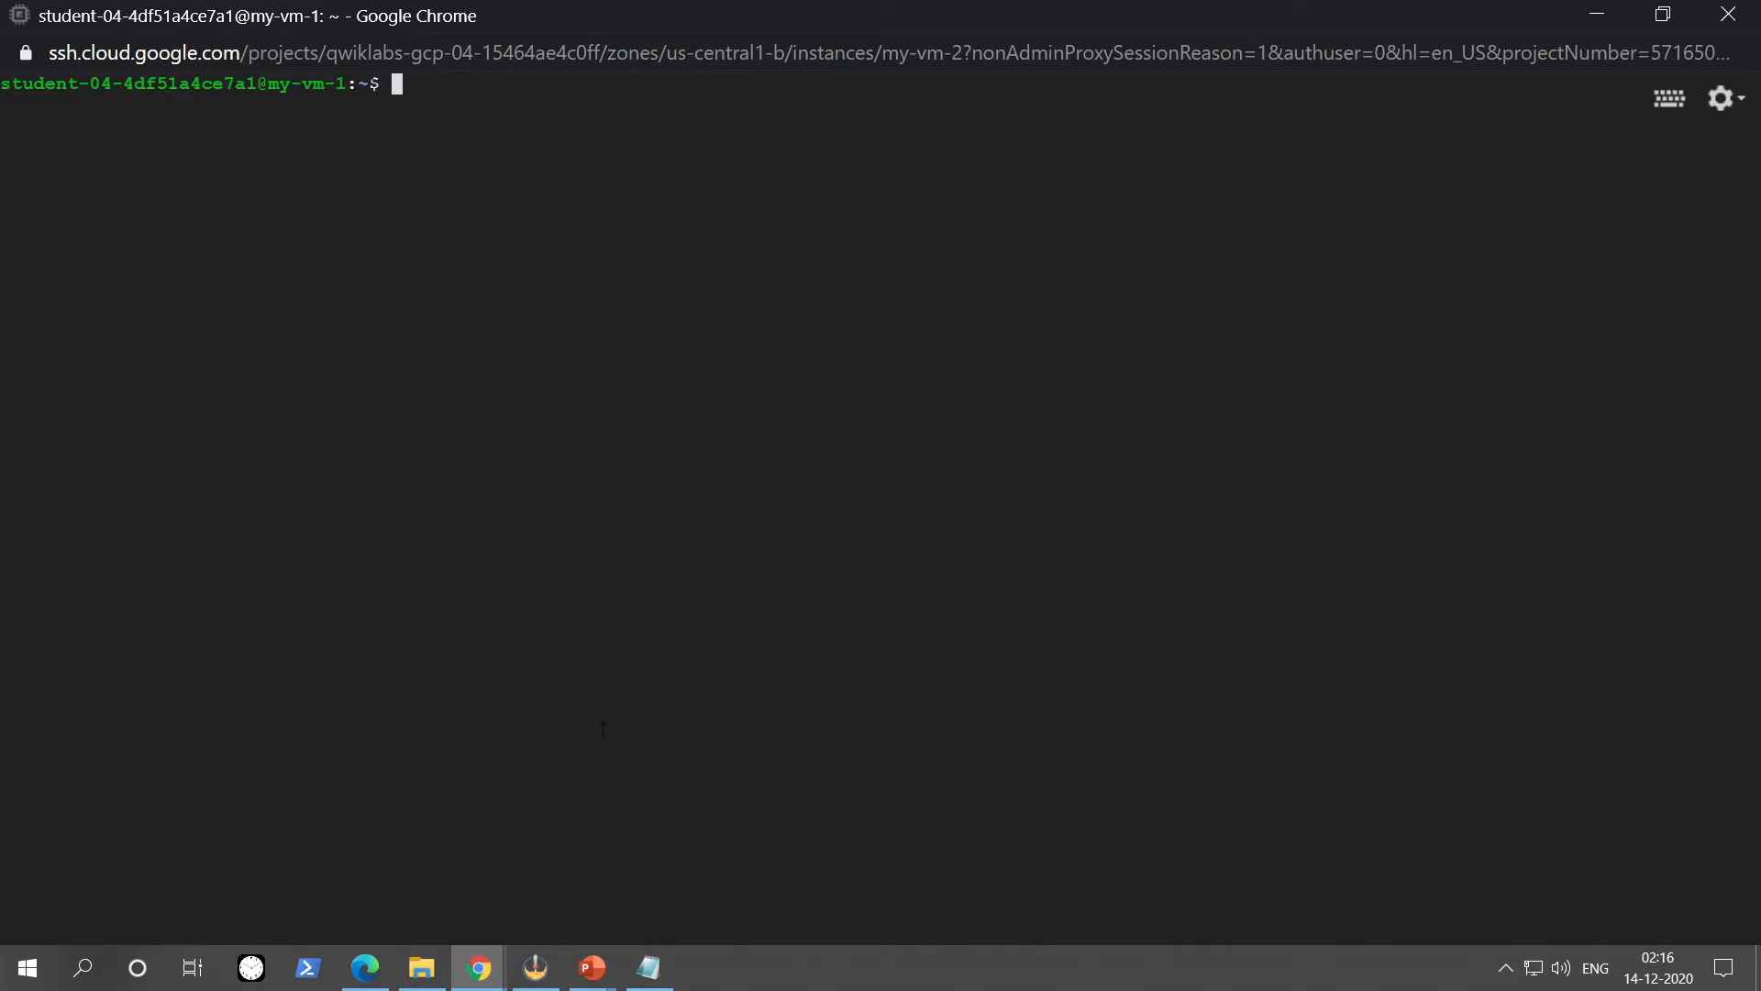
pyautogui.moveTo(488, 945)
pyautogui.click(358, 881)
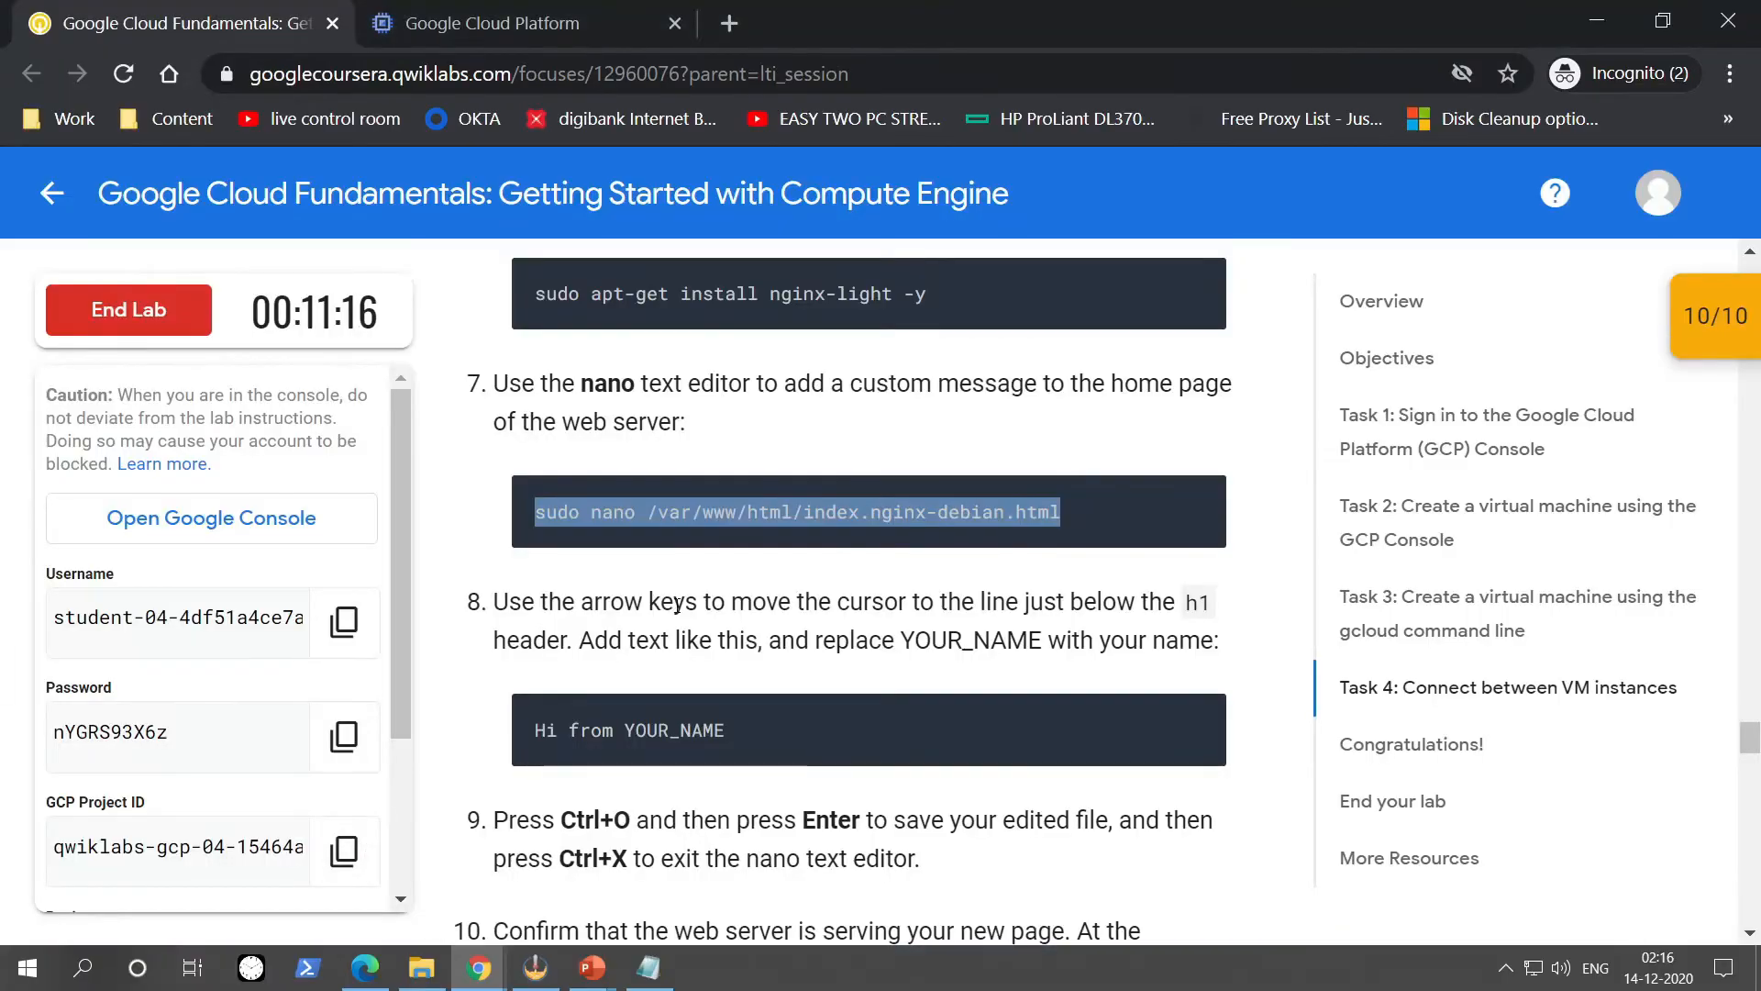
pyautogui.scroll(-3, 679, 597)
pyautogui.scroll(-3, 679, 597)
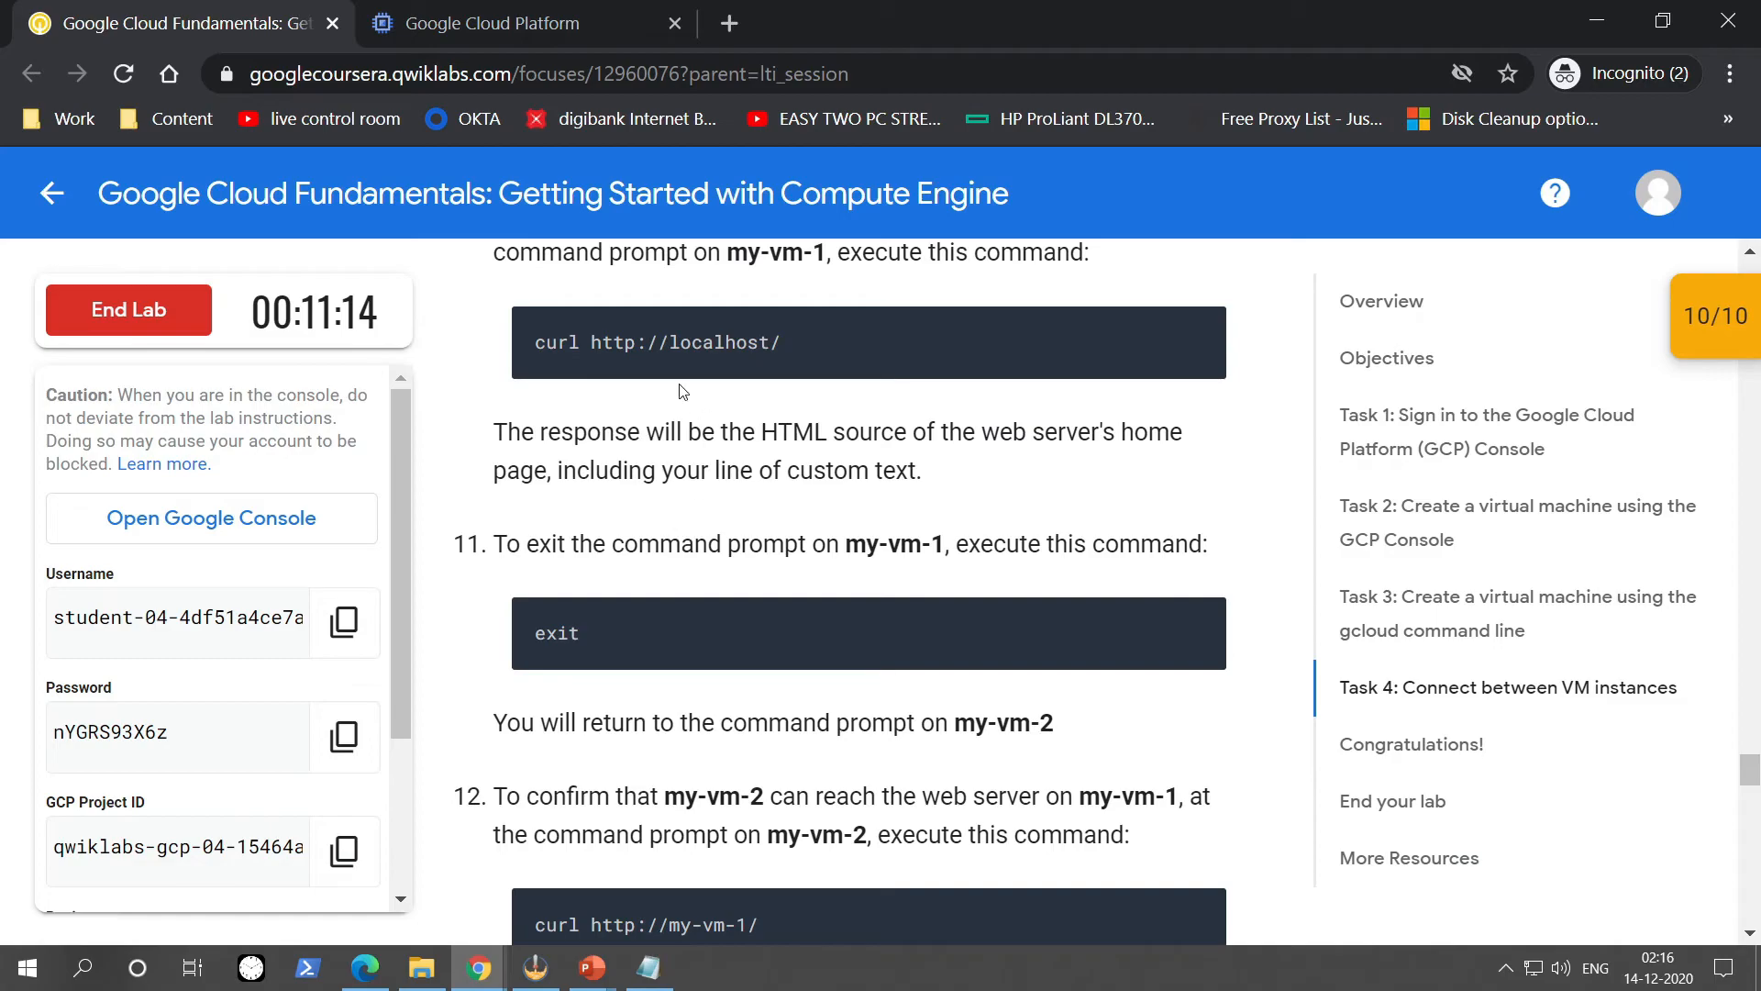
pyautogui.moveTo(781, 343); pyautogui.dragTo(532, 339)
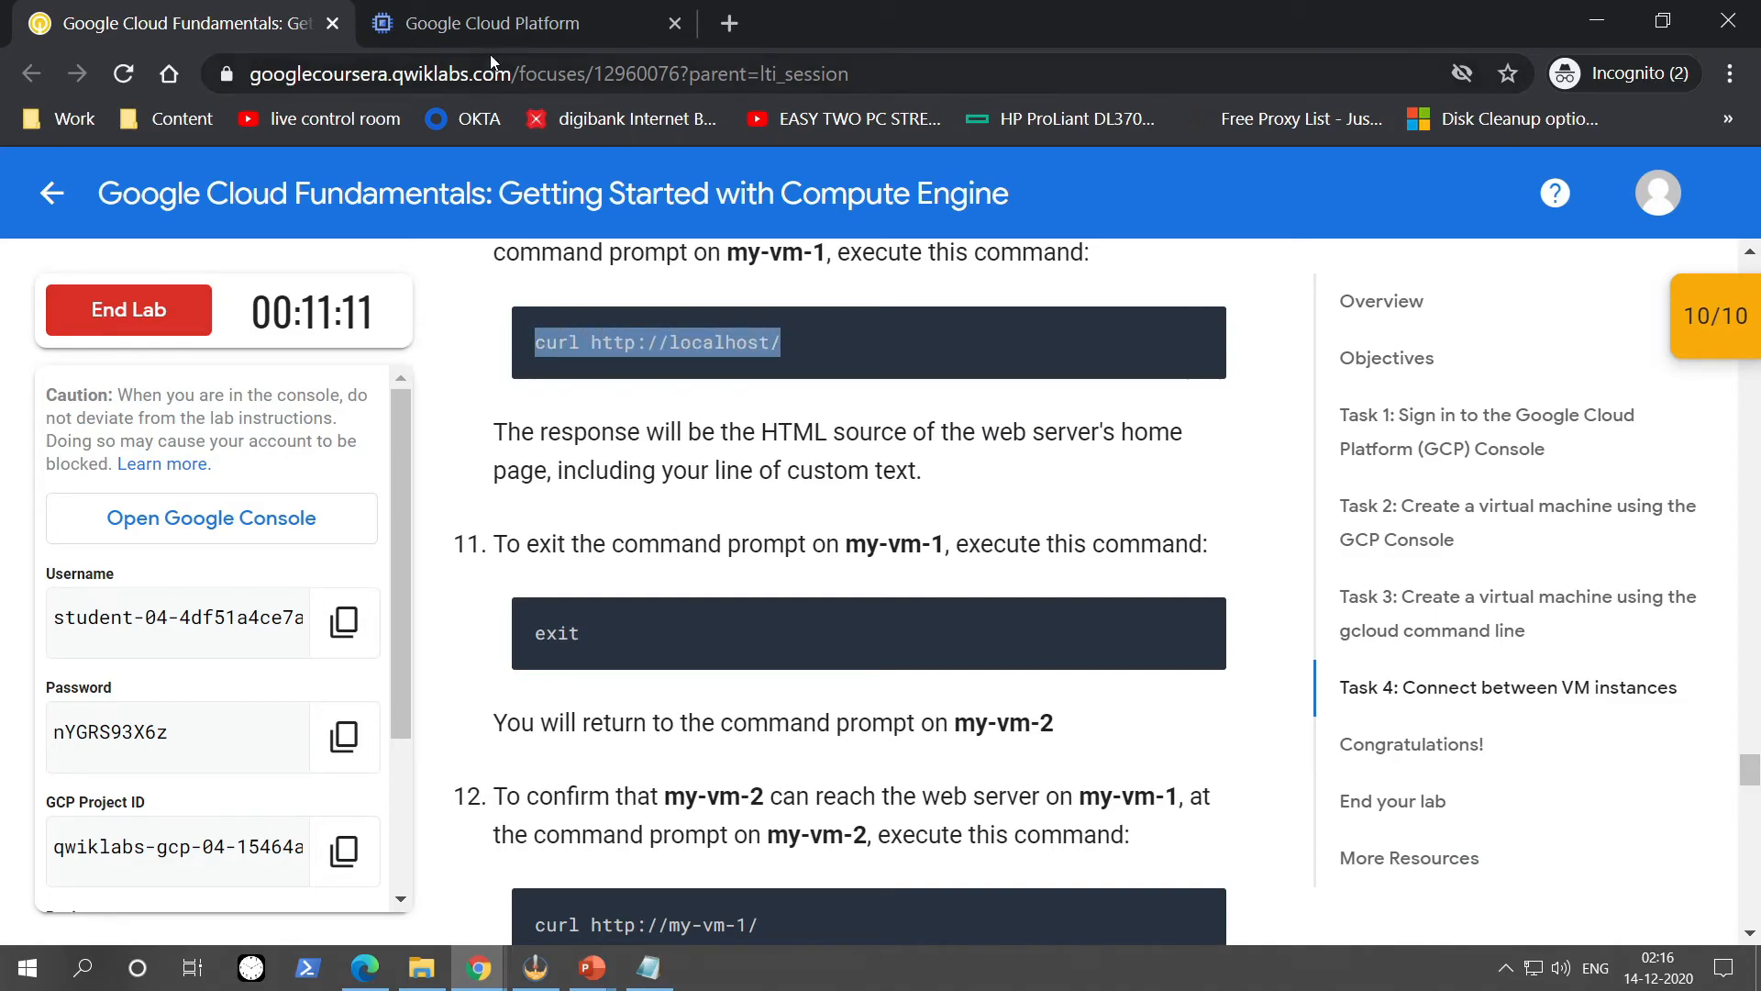
pyautogui.moveTo(481, 971)
pyautogui.click(583, 893)
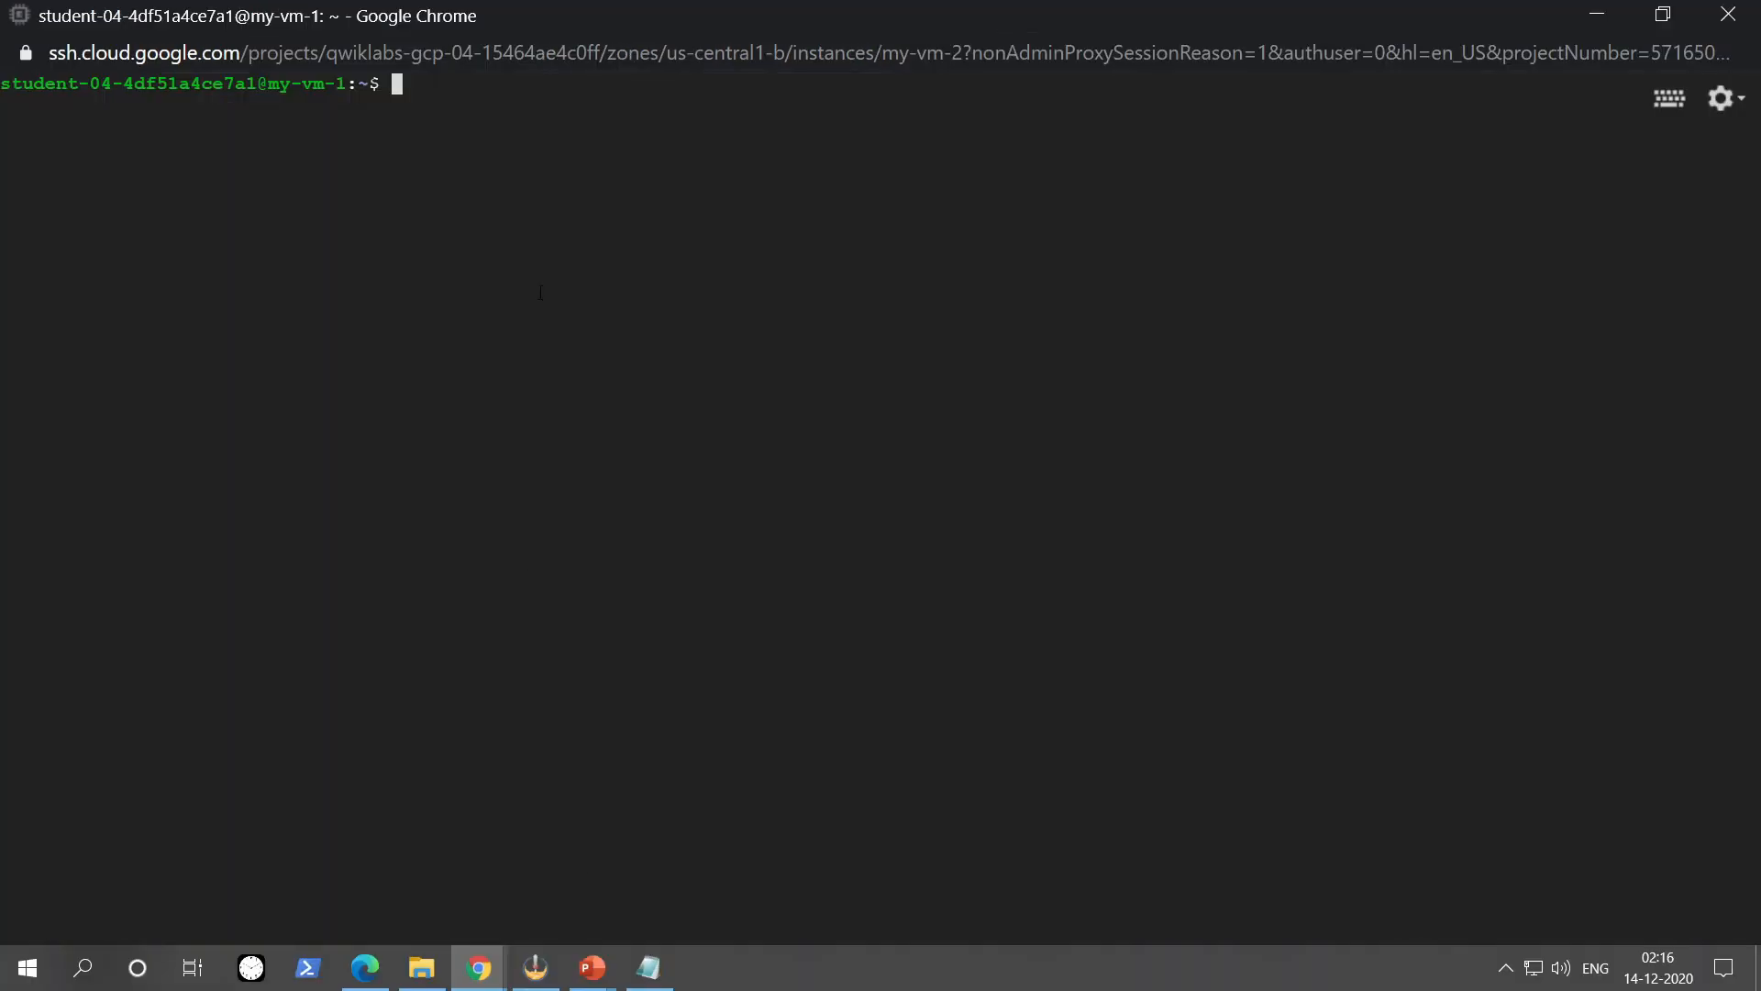
pyautogui.hotkey('ctrl', 'v')
pyautogui.press('Return')
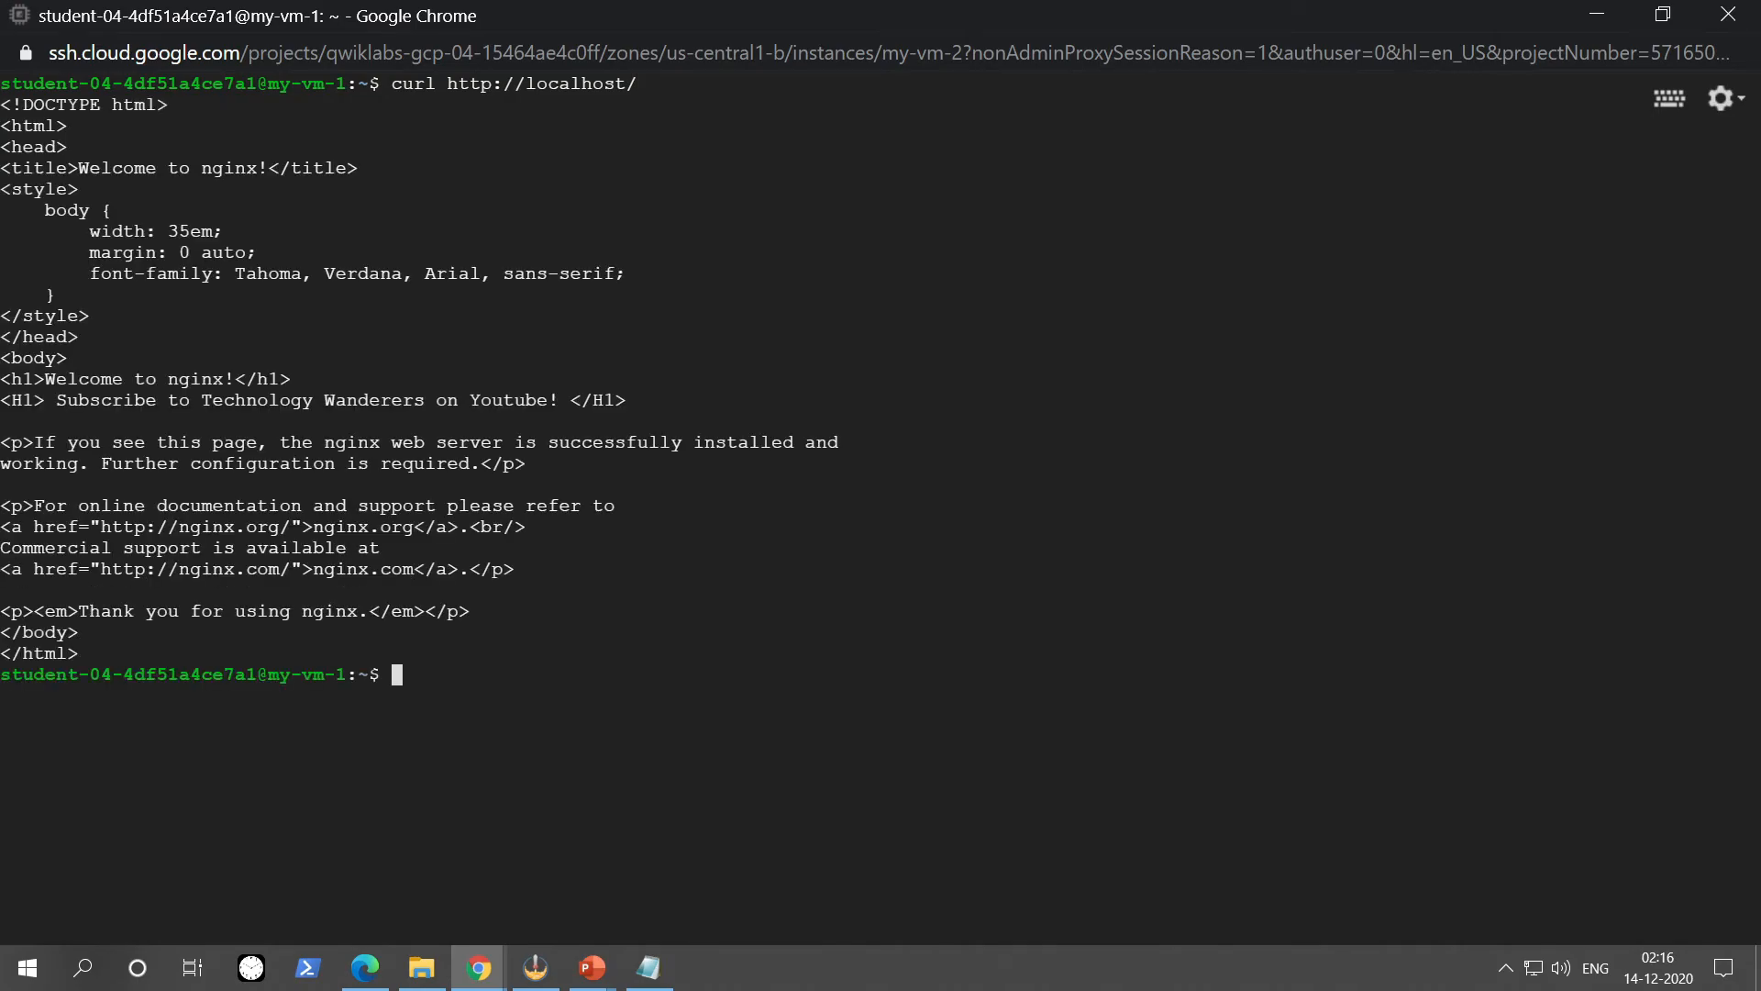
pyautogui.moveTo(17, 409); pyautogui.dragTo(630, 405)
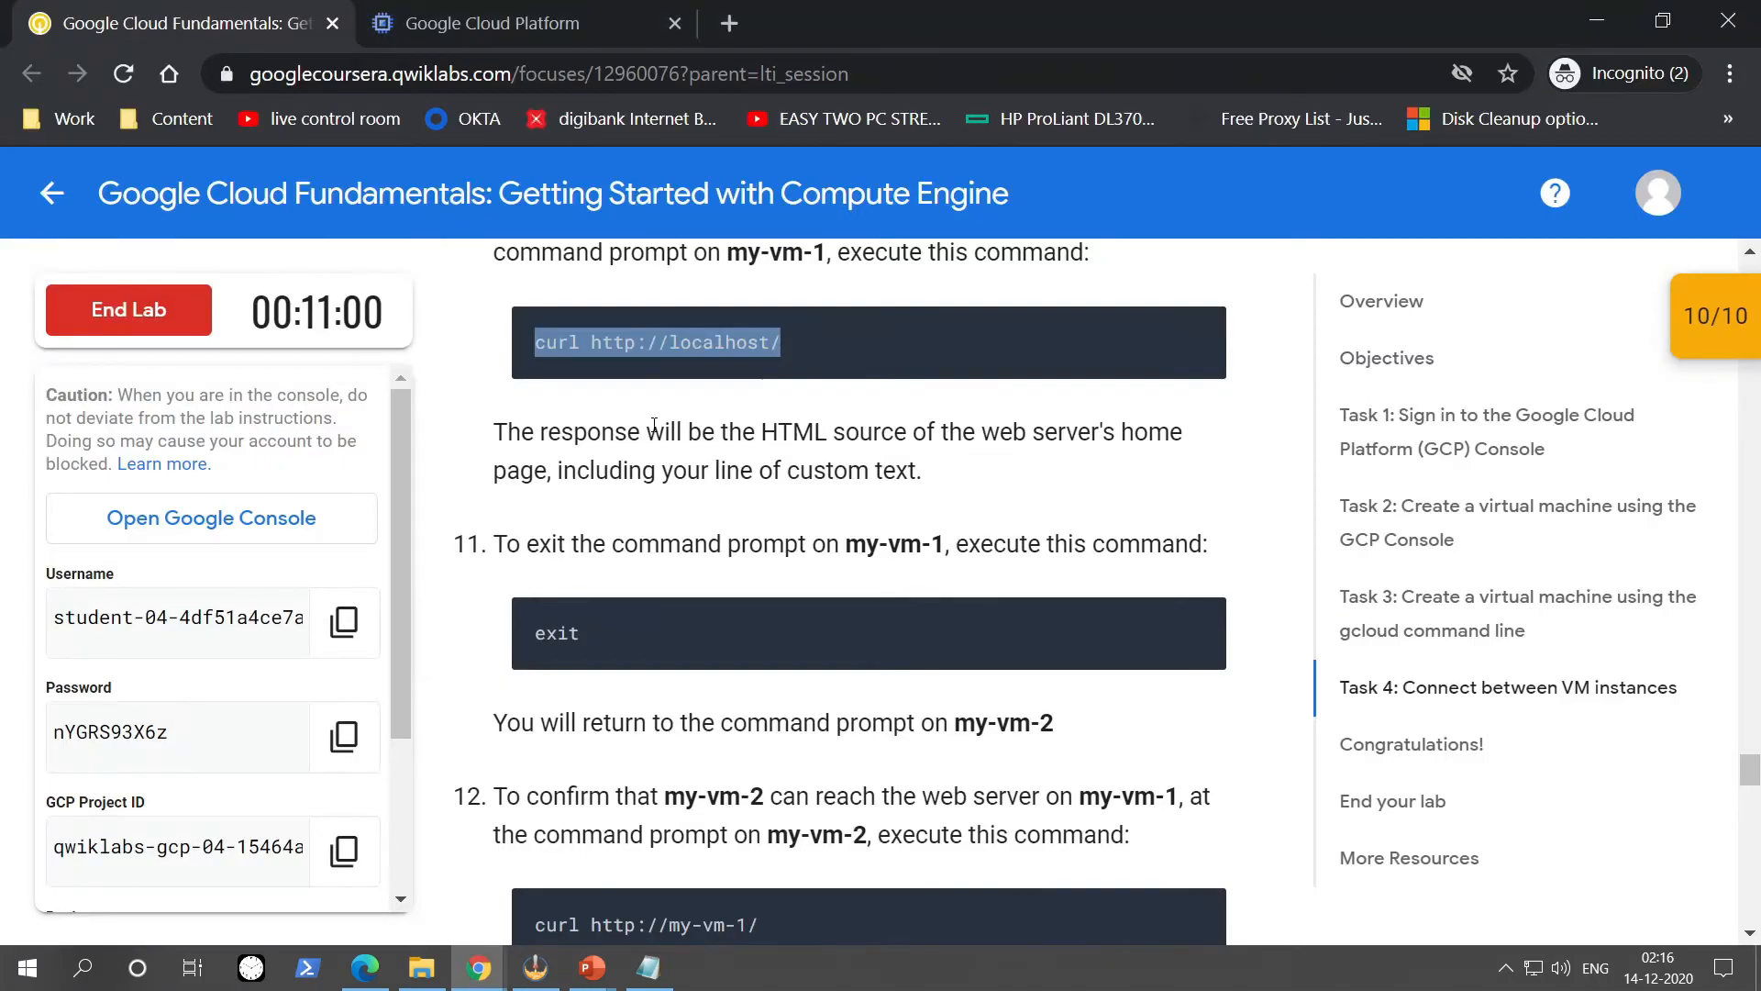
pyautogui.scroll(-1, 653, 424)
pyautogui.scroll(1, 653, 424)
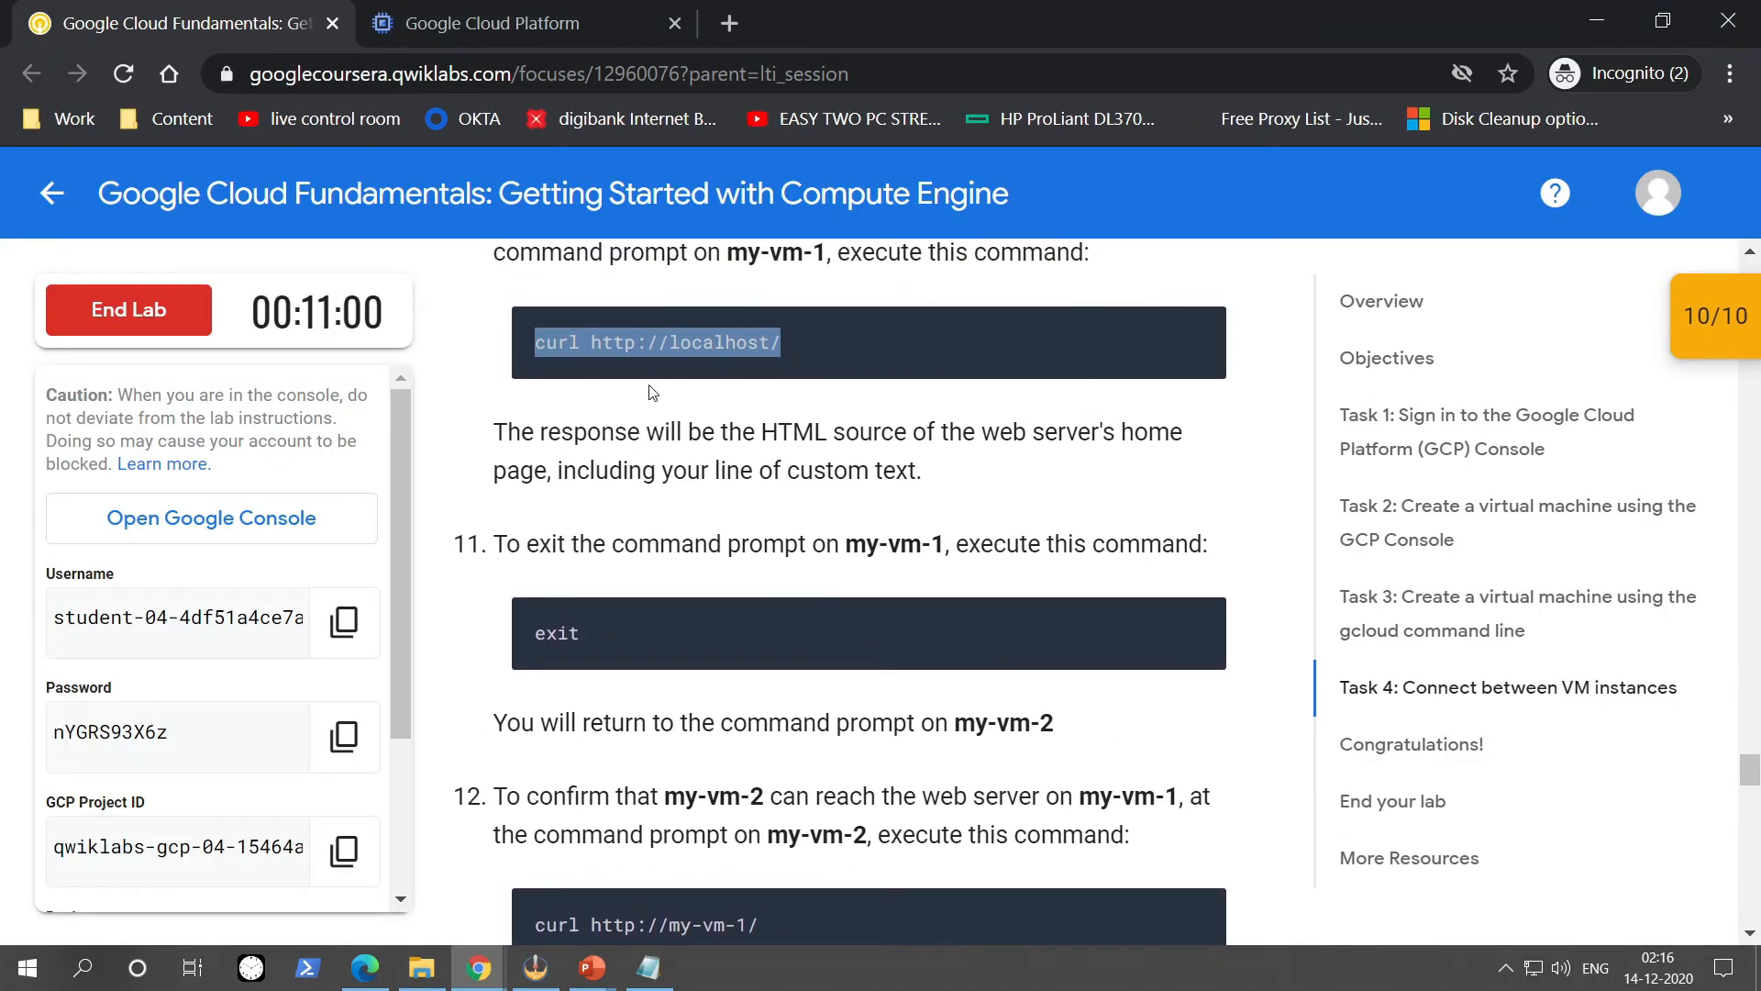
pyautogui.scroll(-1, 652, 392)
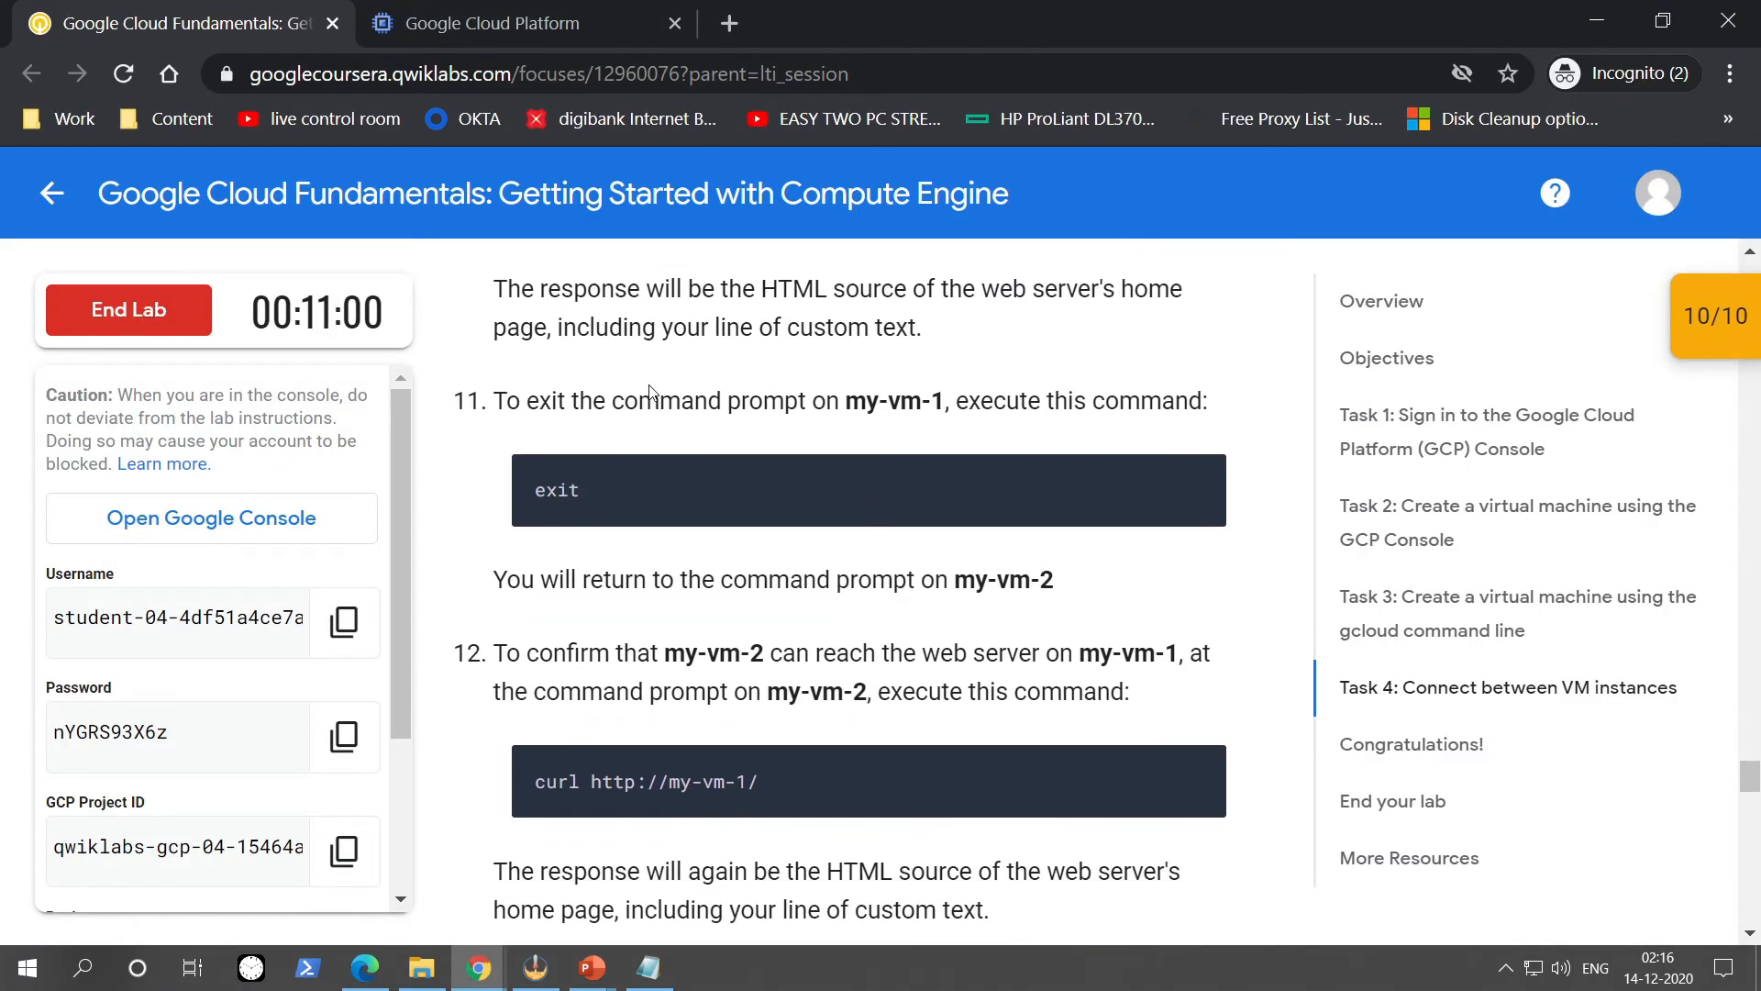
pyautogui.scroll(-2, 632, 424)
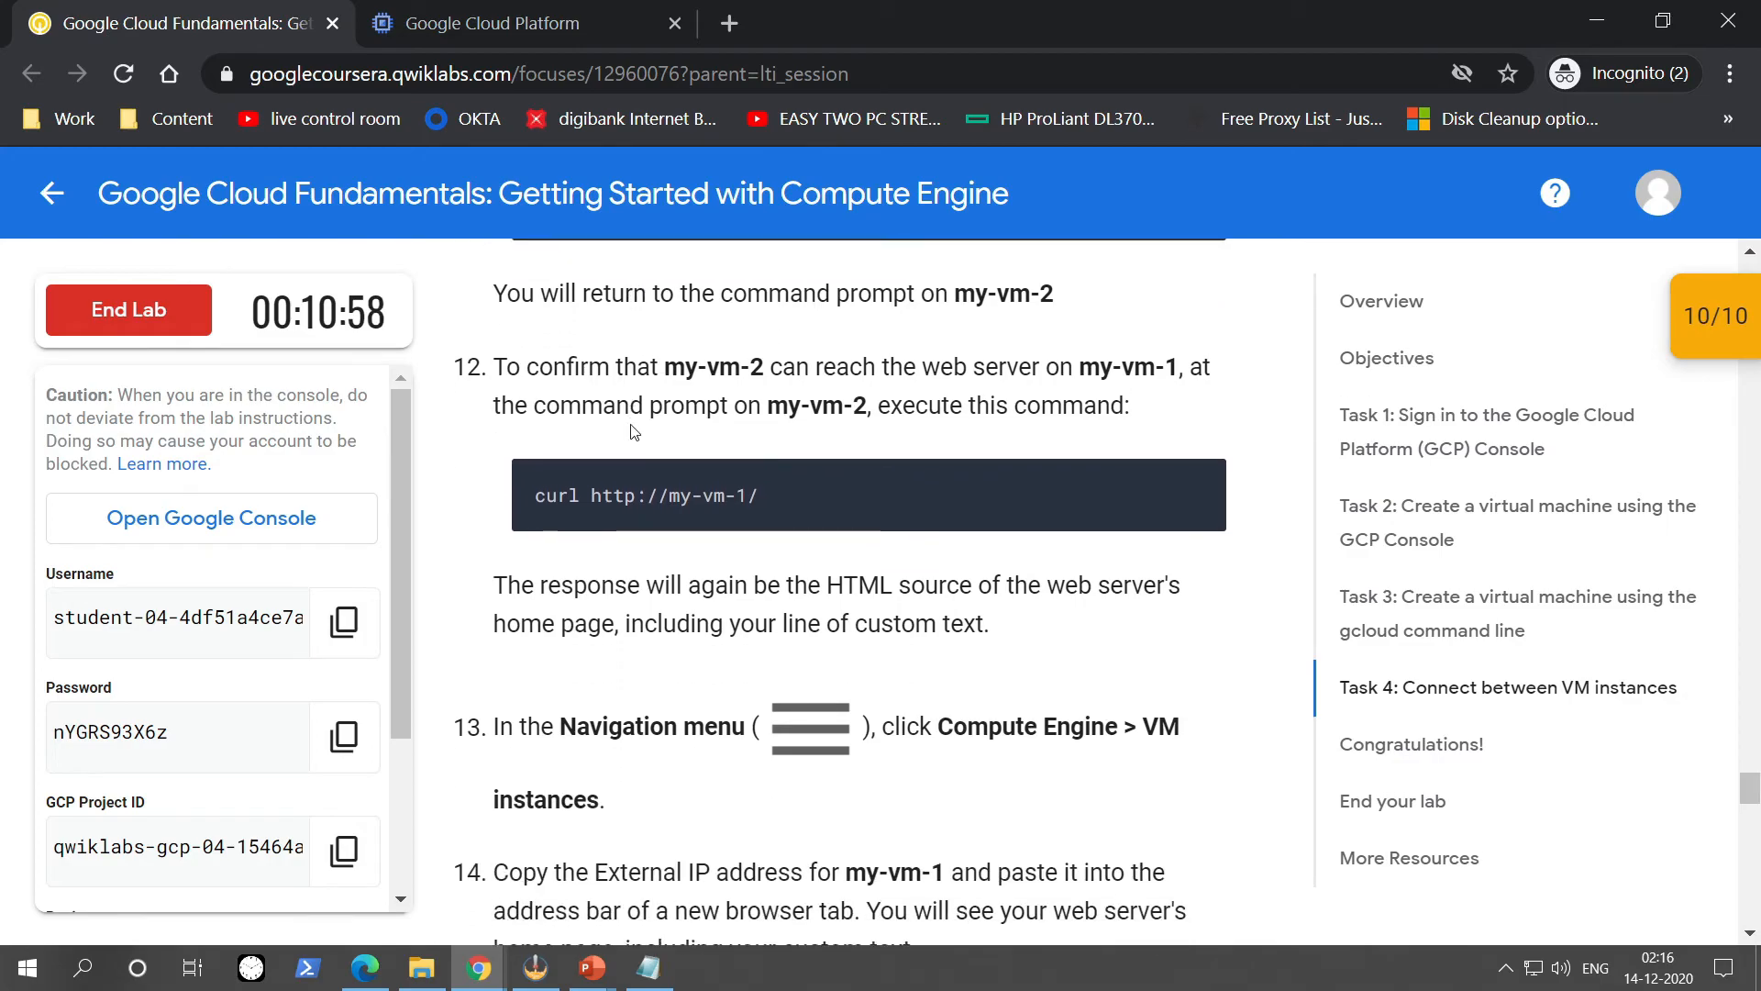
pyautogui.moveTo(760, 496); pyautogui.dragTo(535, 495)
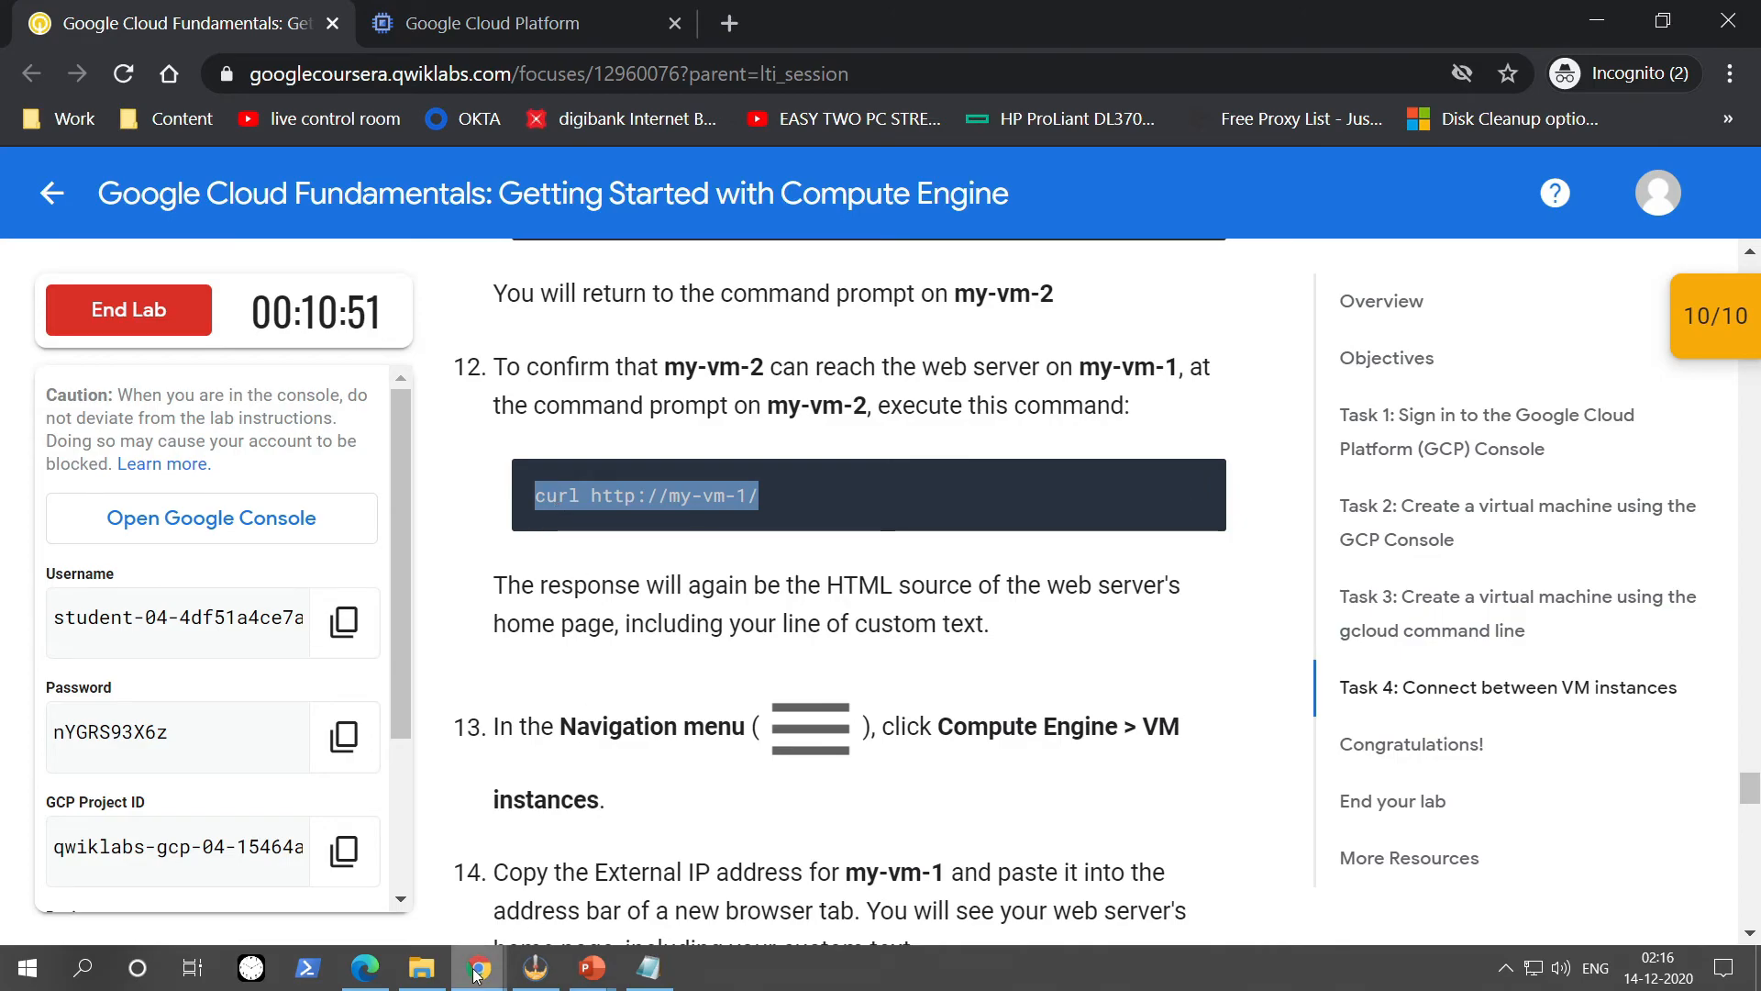
# Switch to the SSH window and leave the my-vm-1 session with exit.
pyautogui.moveTo(479, 967)
pyautogui.click(585, 819)
pyautogui.write('exit')
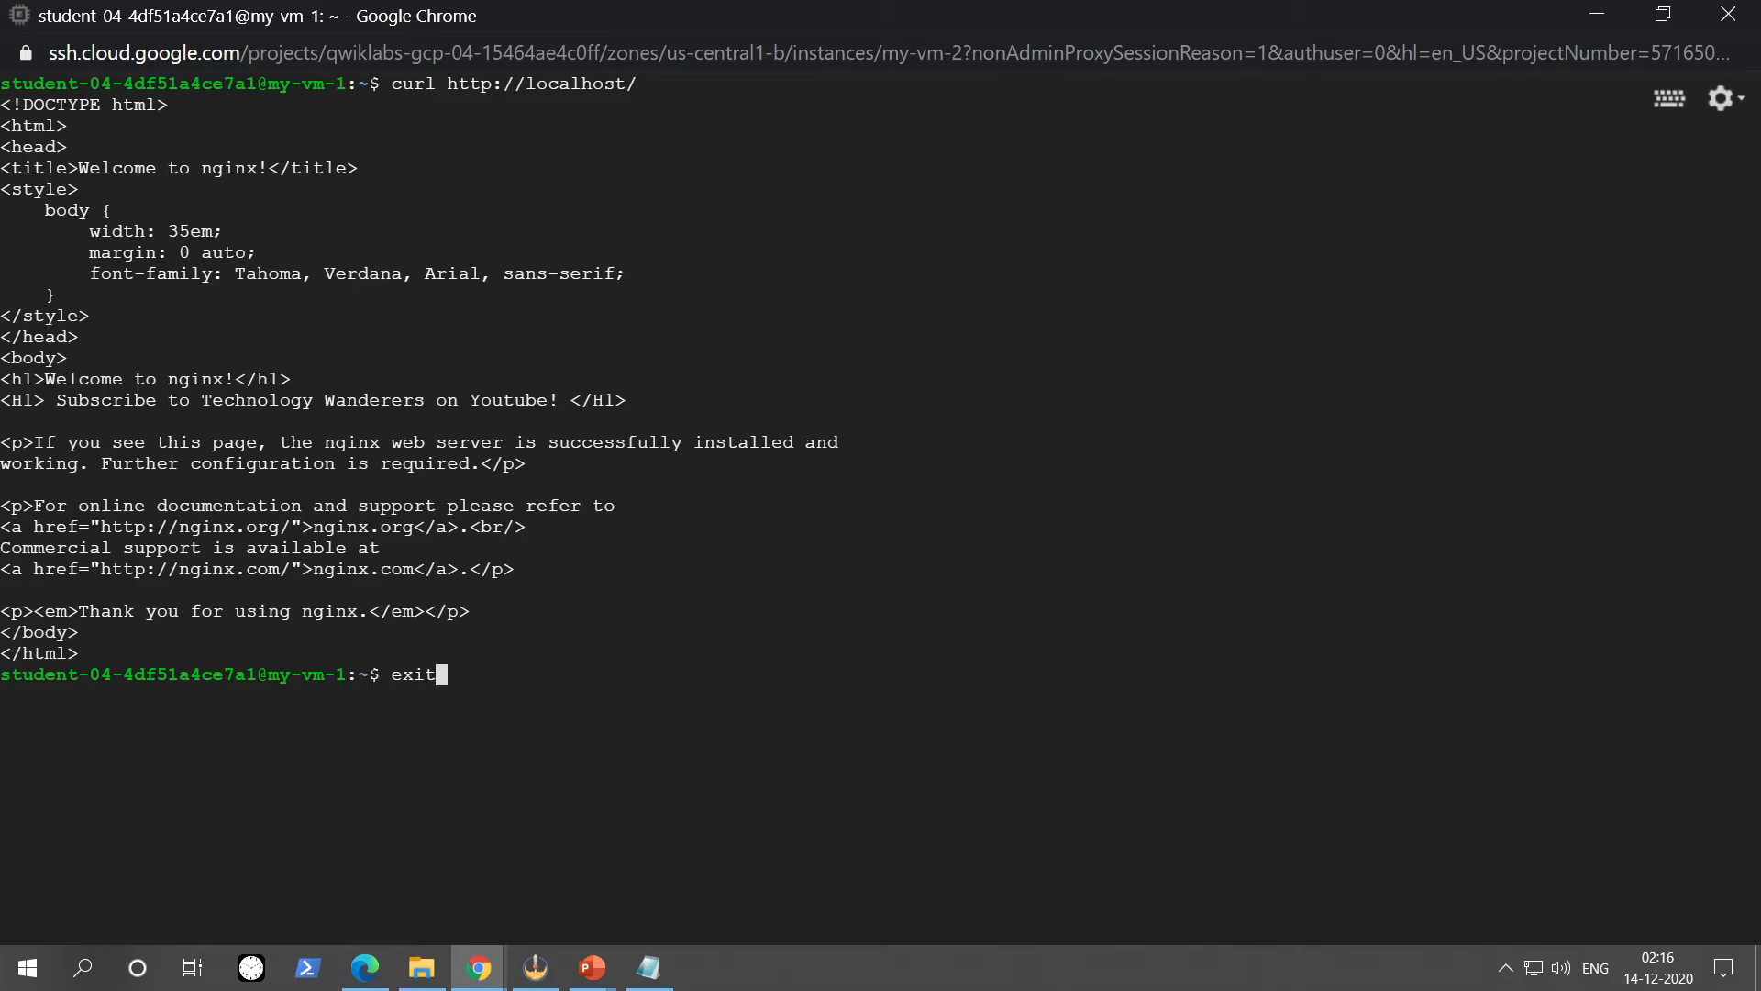
pyautogui.press('Return')
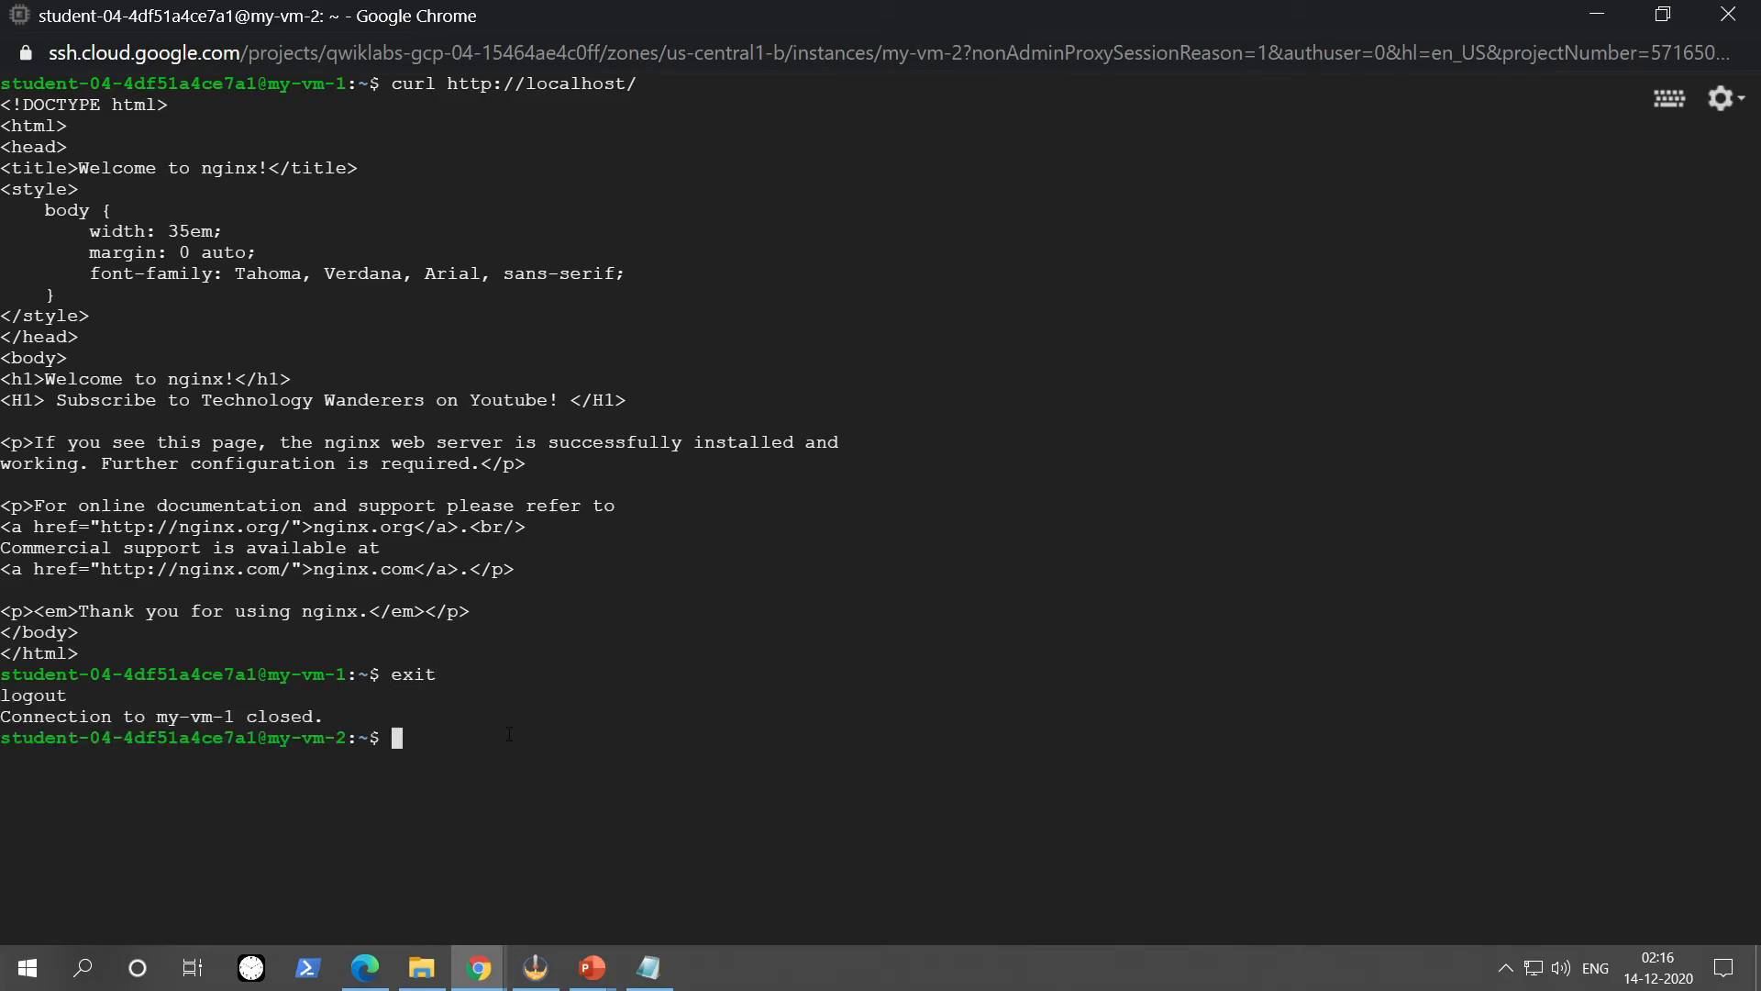
pyautogui.write('hostname')
pyautogui.press('Return')
pyautogui.write('curl http://my-vm-1/')
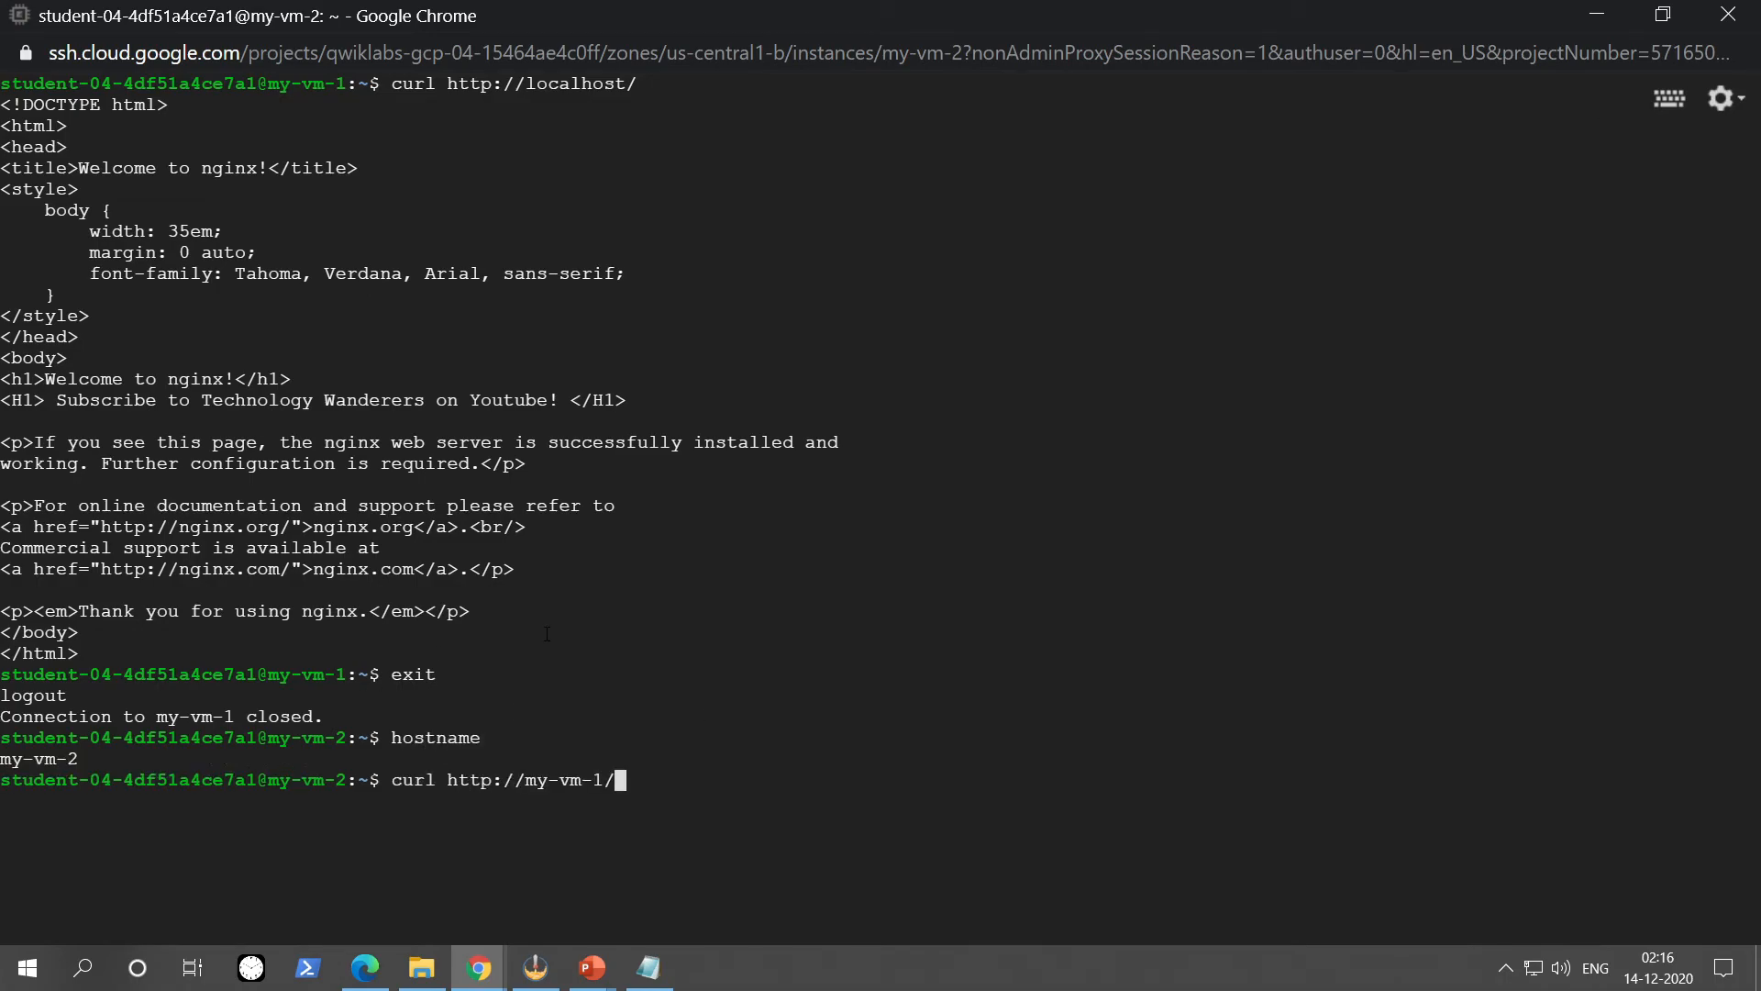
pyautogui.press('Return')
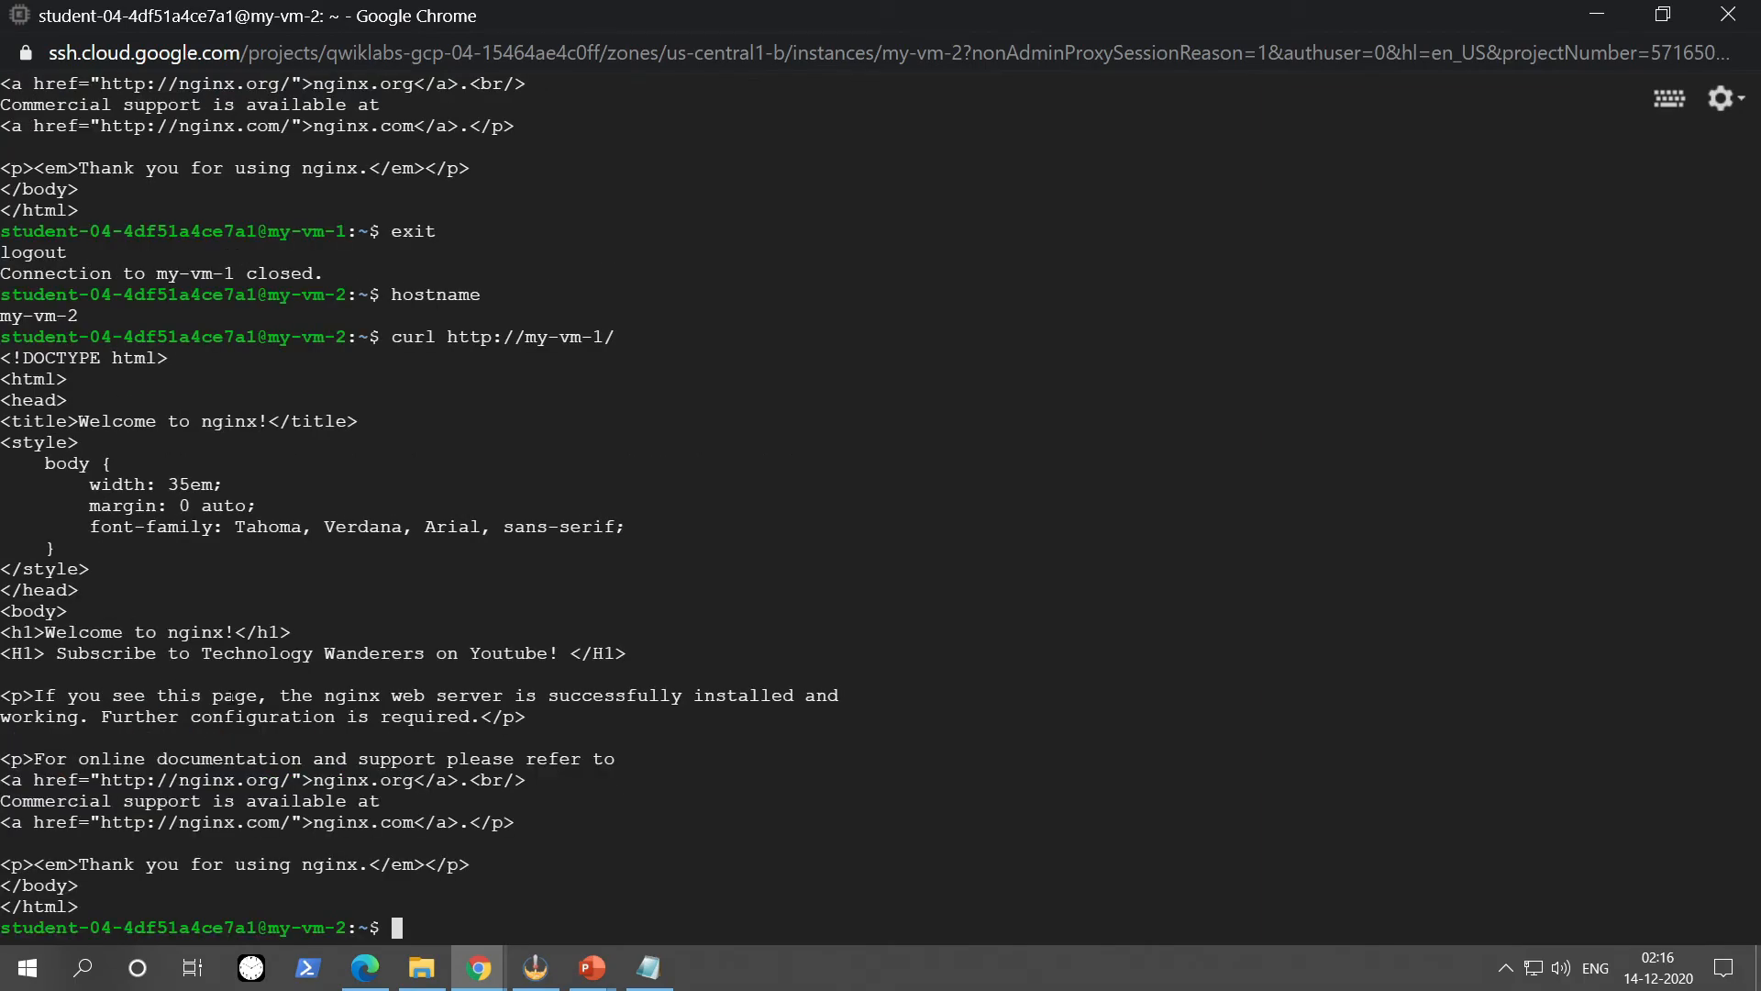
# Switch to the lab instructions and review steps 12 to 14 on reaching my-vm-1's web server from my-vm-2 and a browser.
pyautogui.hotkey('alt', 'Tab')
pyautogui.scroll(-3, 715, 412)
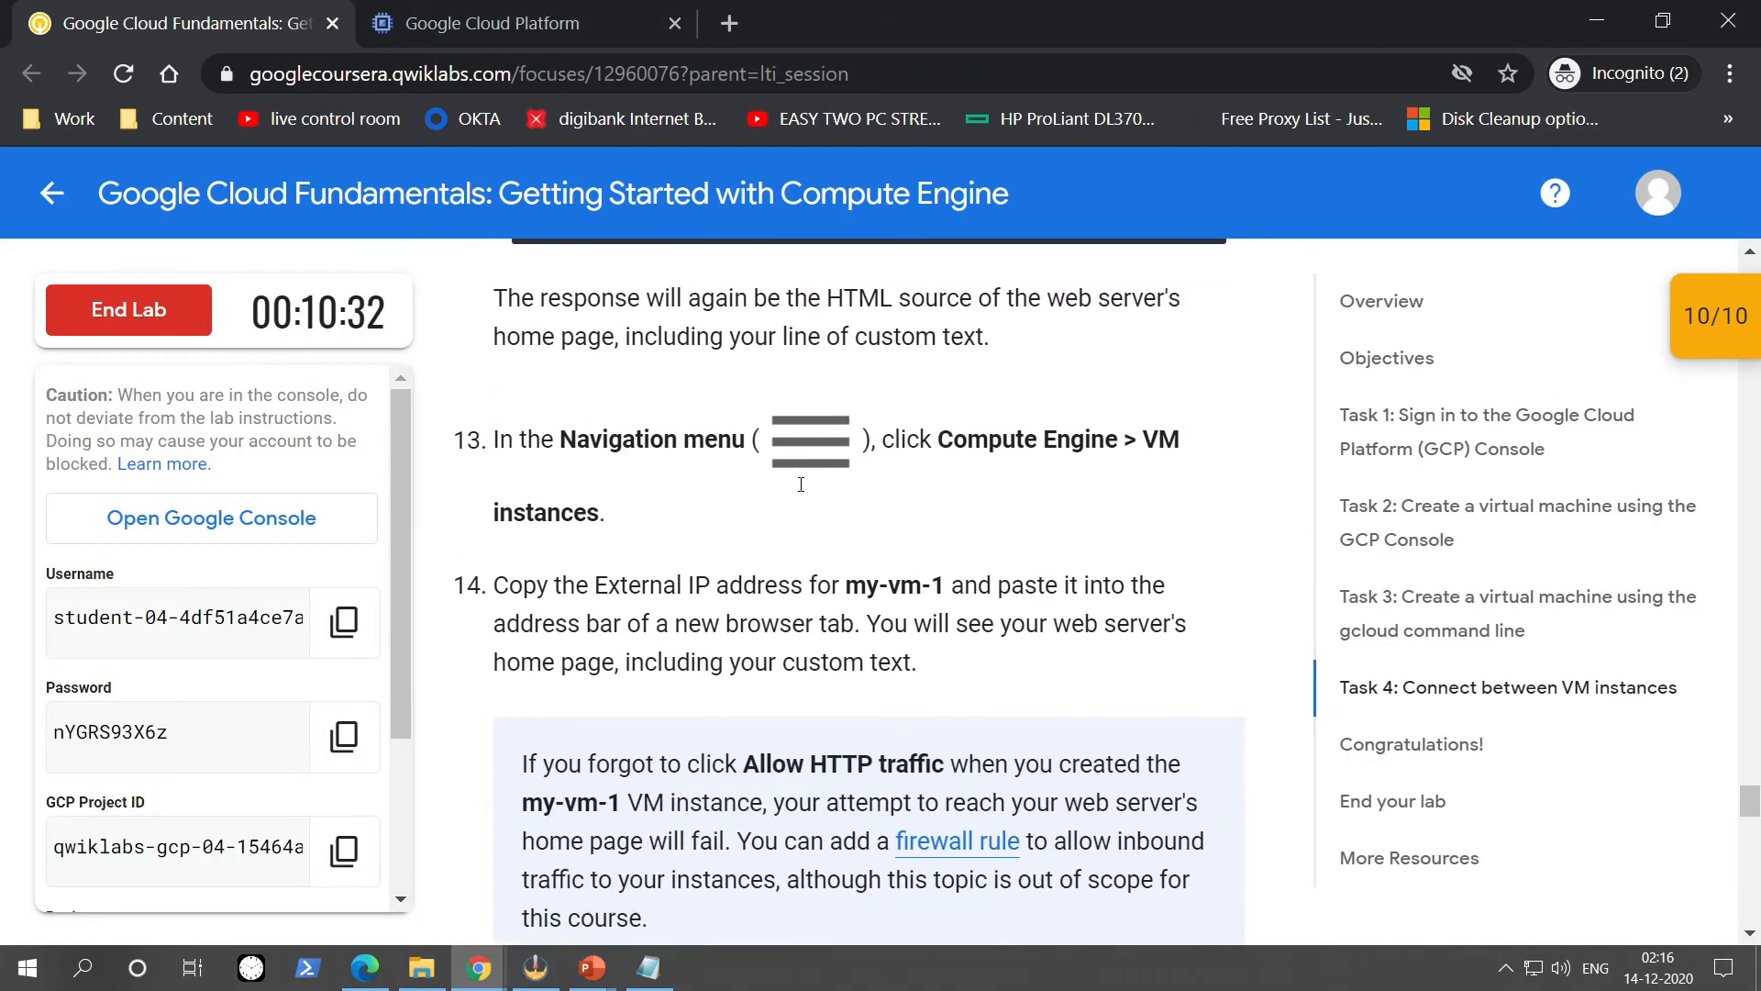
pyautogui.scroll(2, 707, 407)
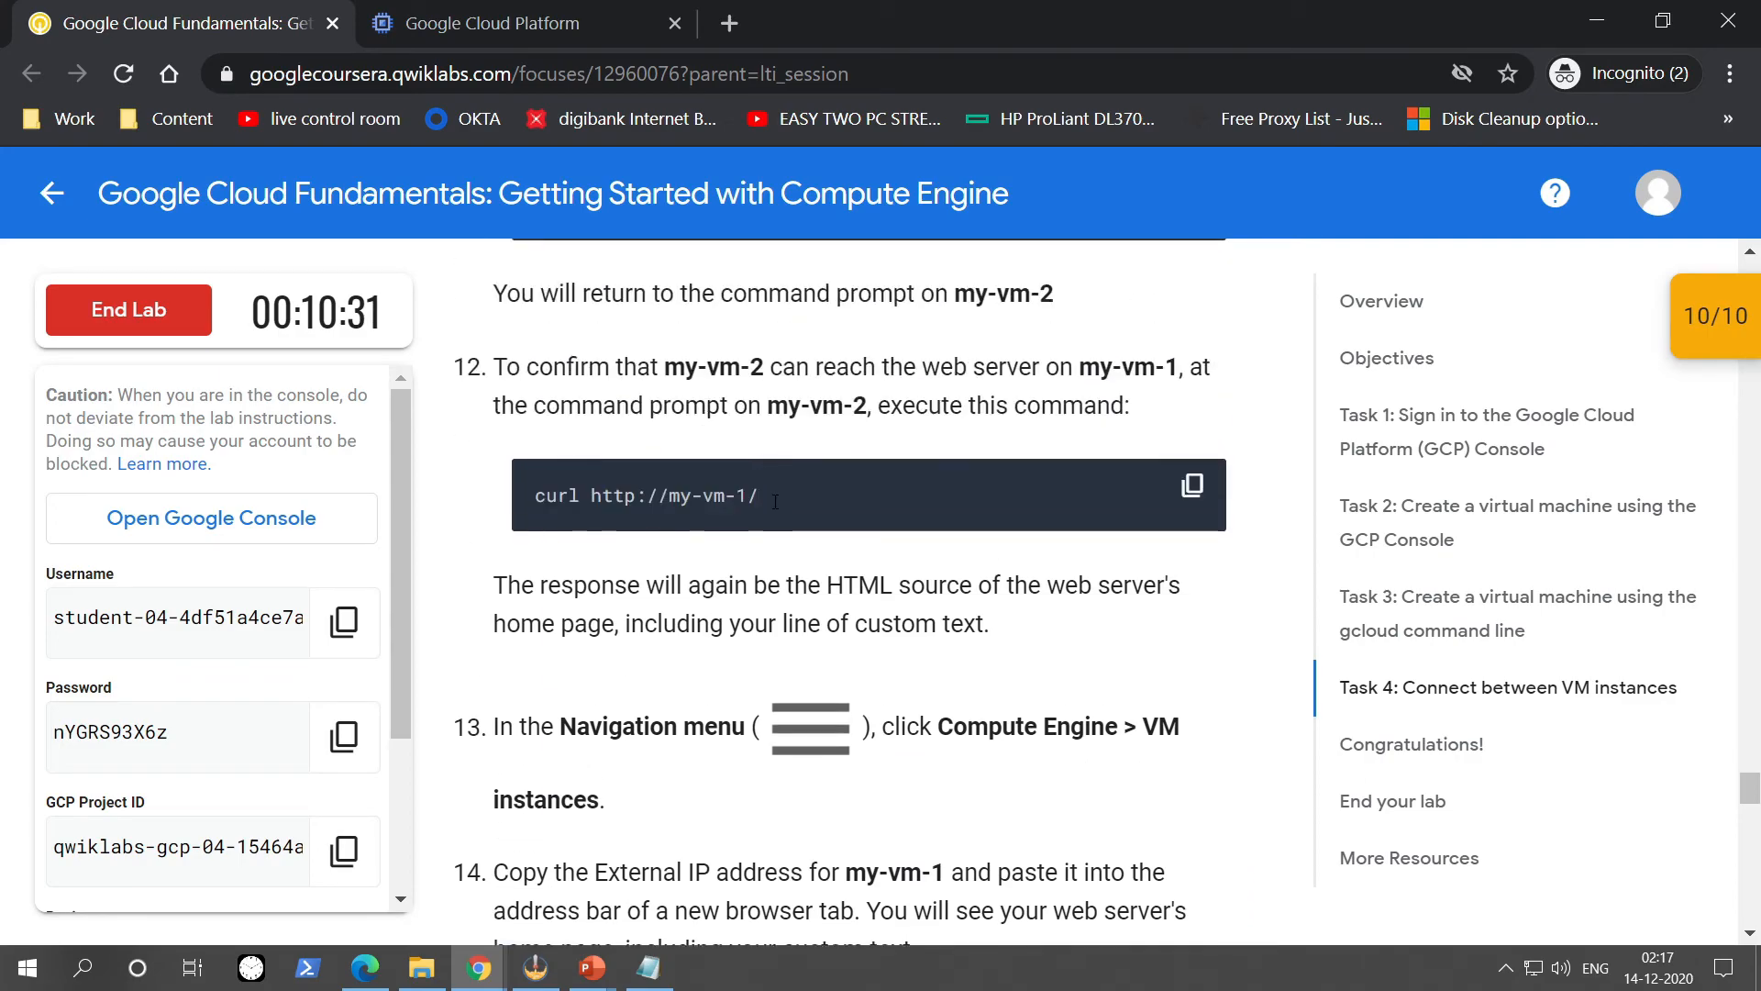
pyautogui.scroll(-2, 779, 494)
pyautogui.scroll(-3, 779, 494)
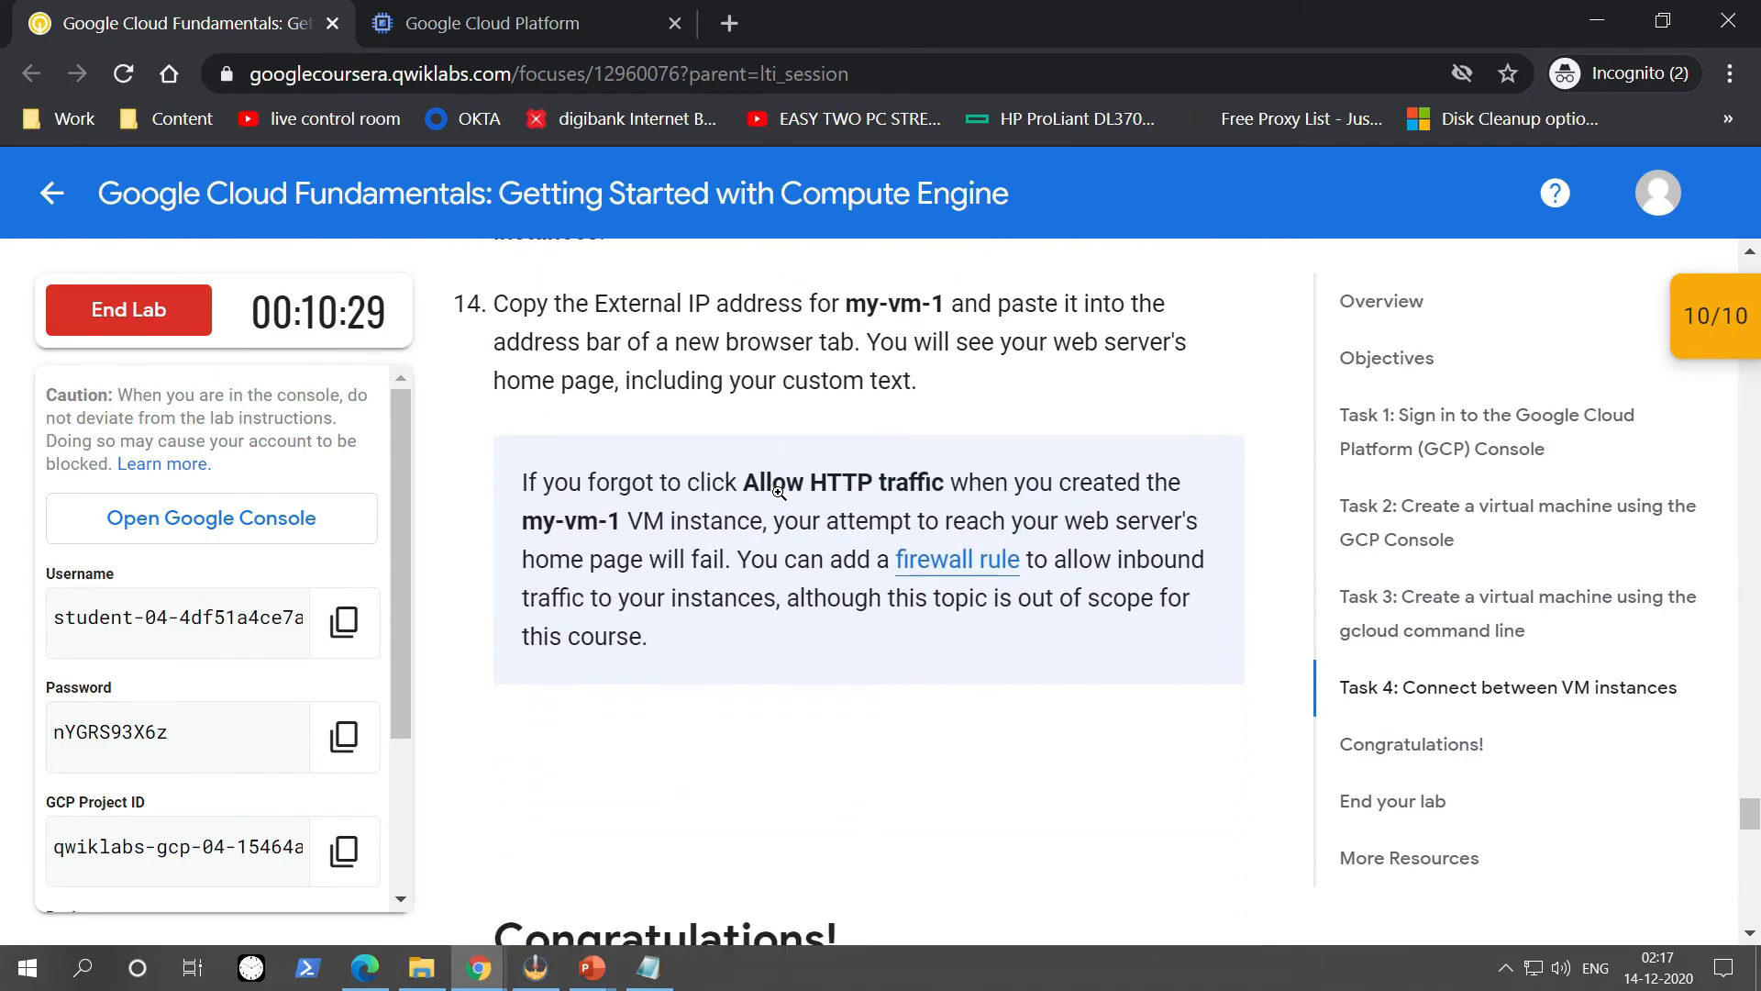
pyautogui.scroll(-3, 780, 493)
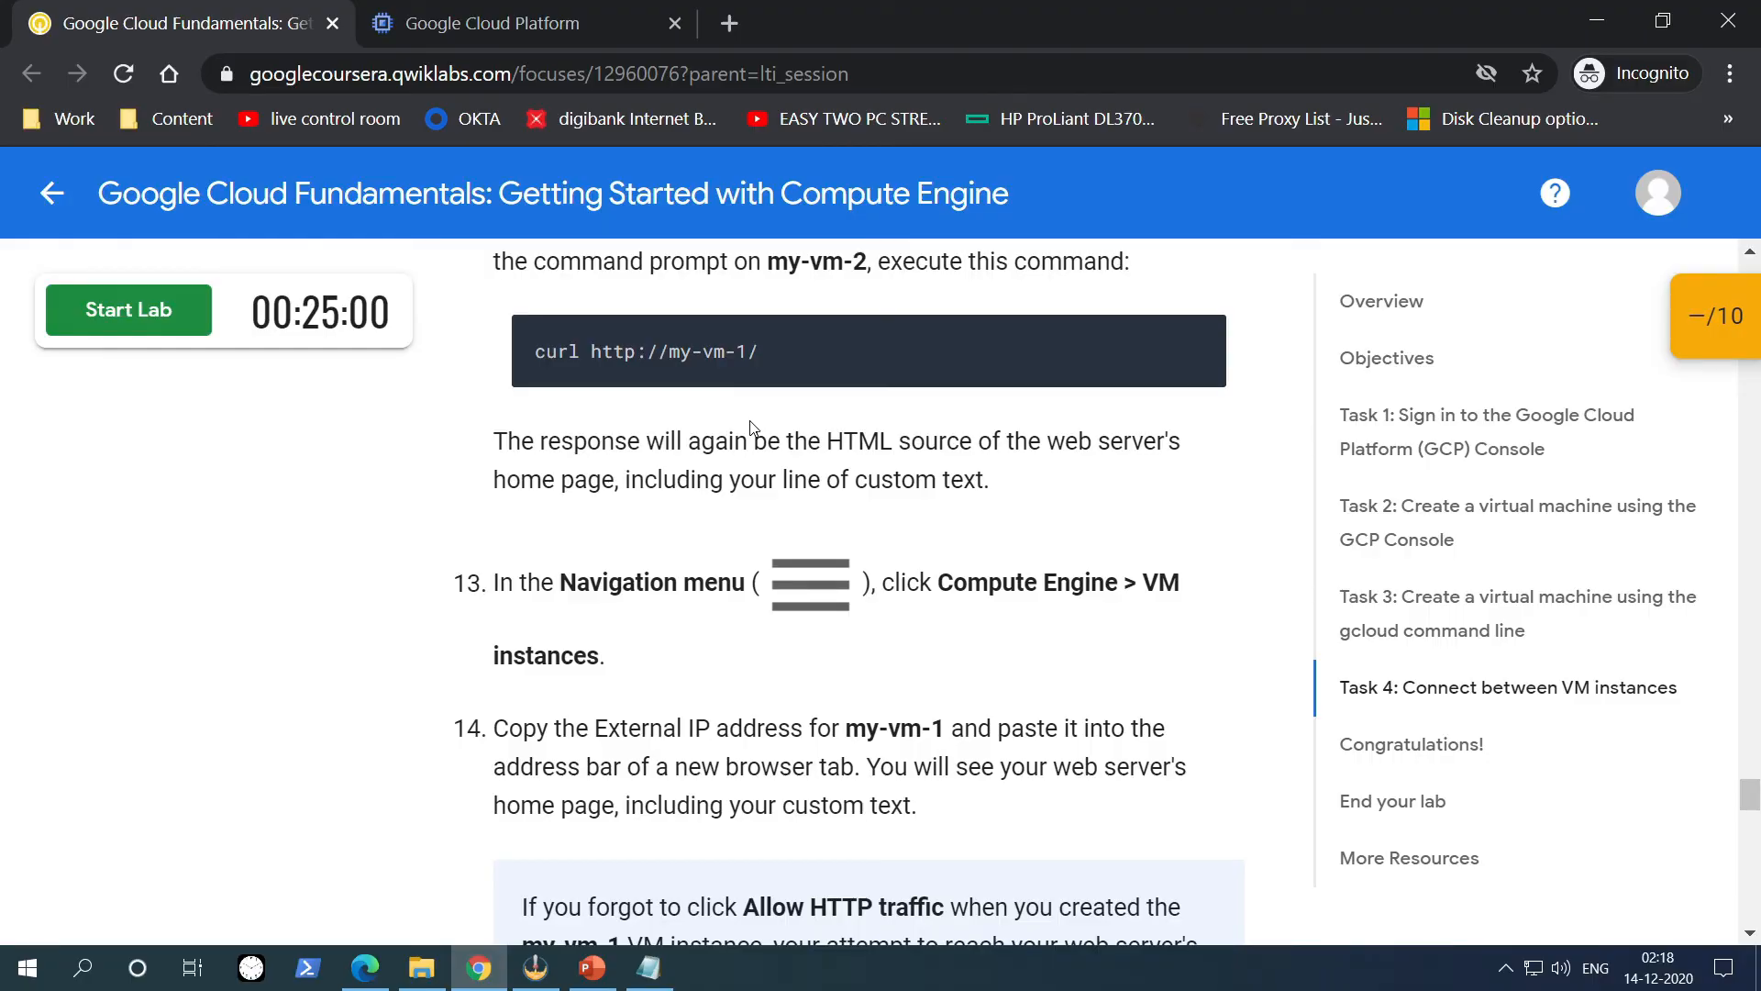
# Open my-vm-1's external IP 34.123.109.132 from the Google Cloud VM instances list and retry the address over http instead of https.
pyautogui.click(486, 23)
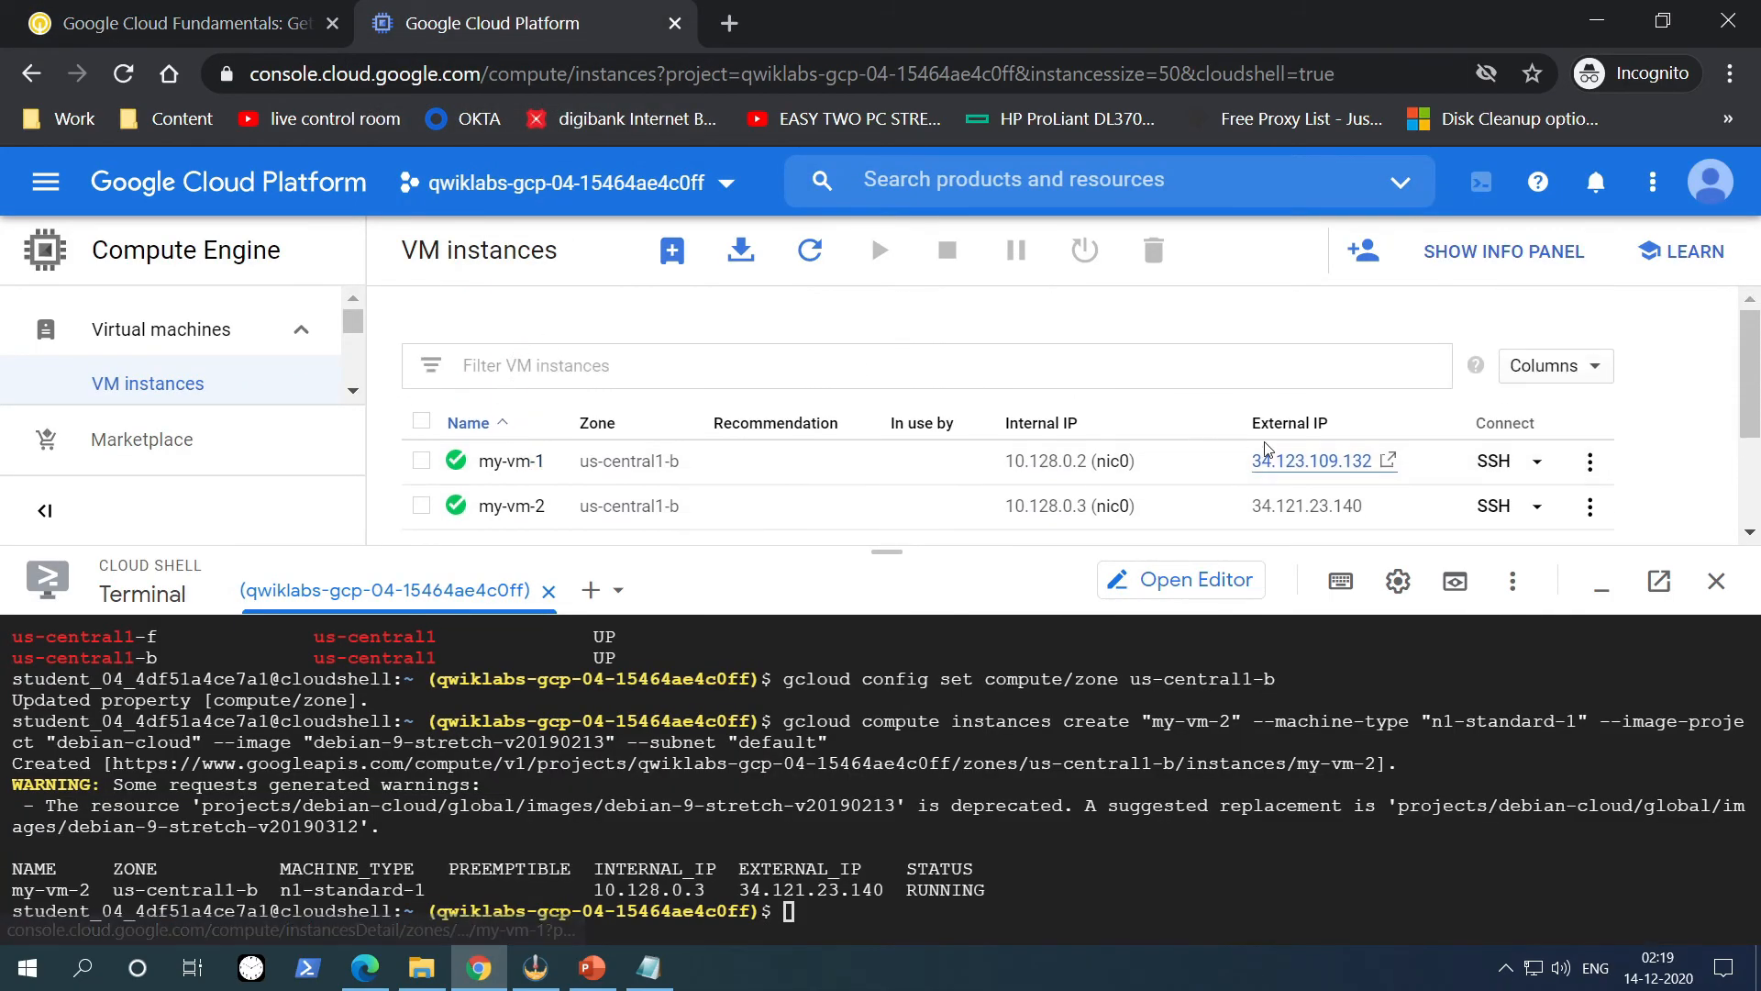
pyautogui.click(1280, 470)
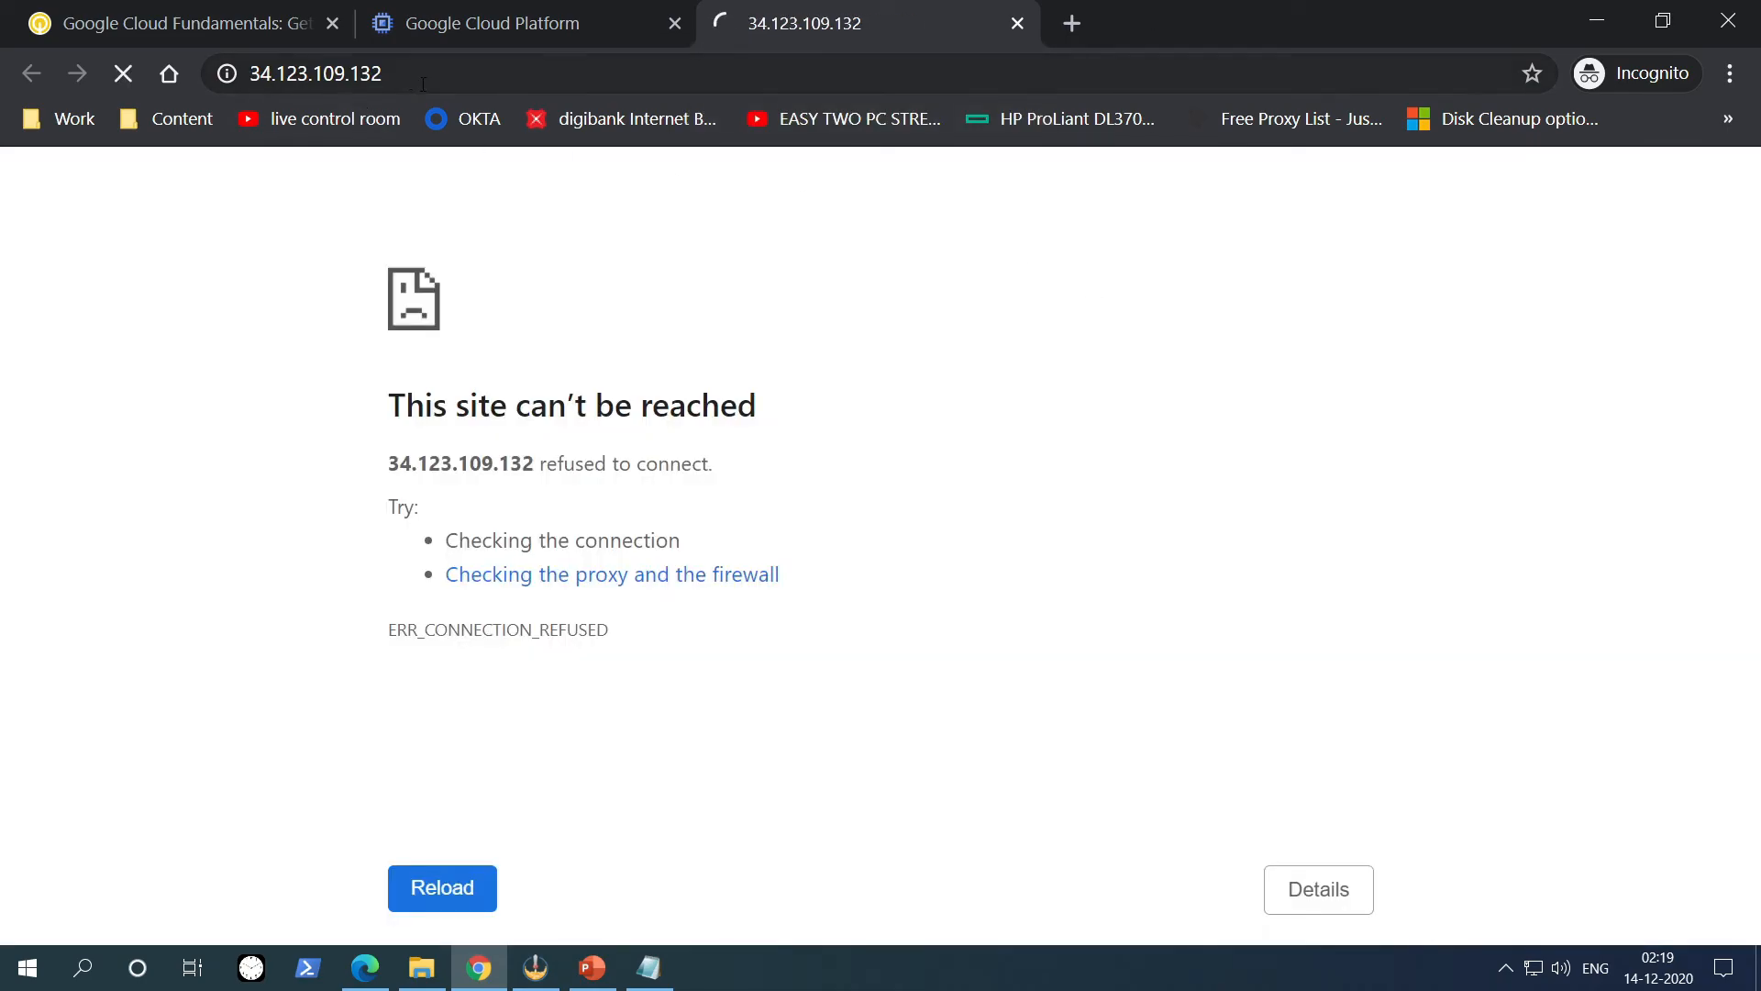
pyautogui.click(257, 75)
pyautogui.click(252, 74)
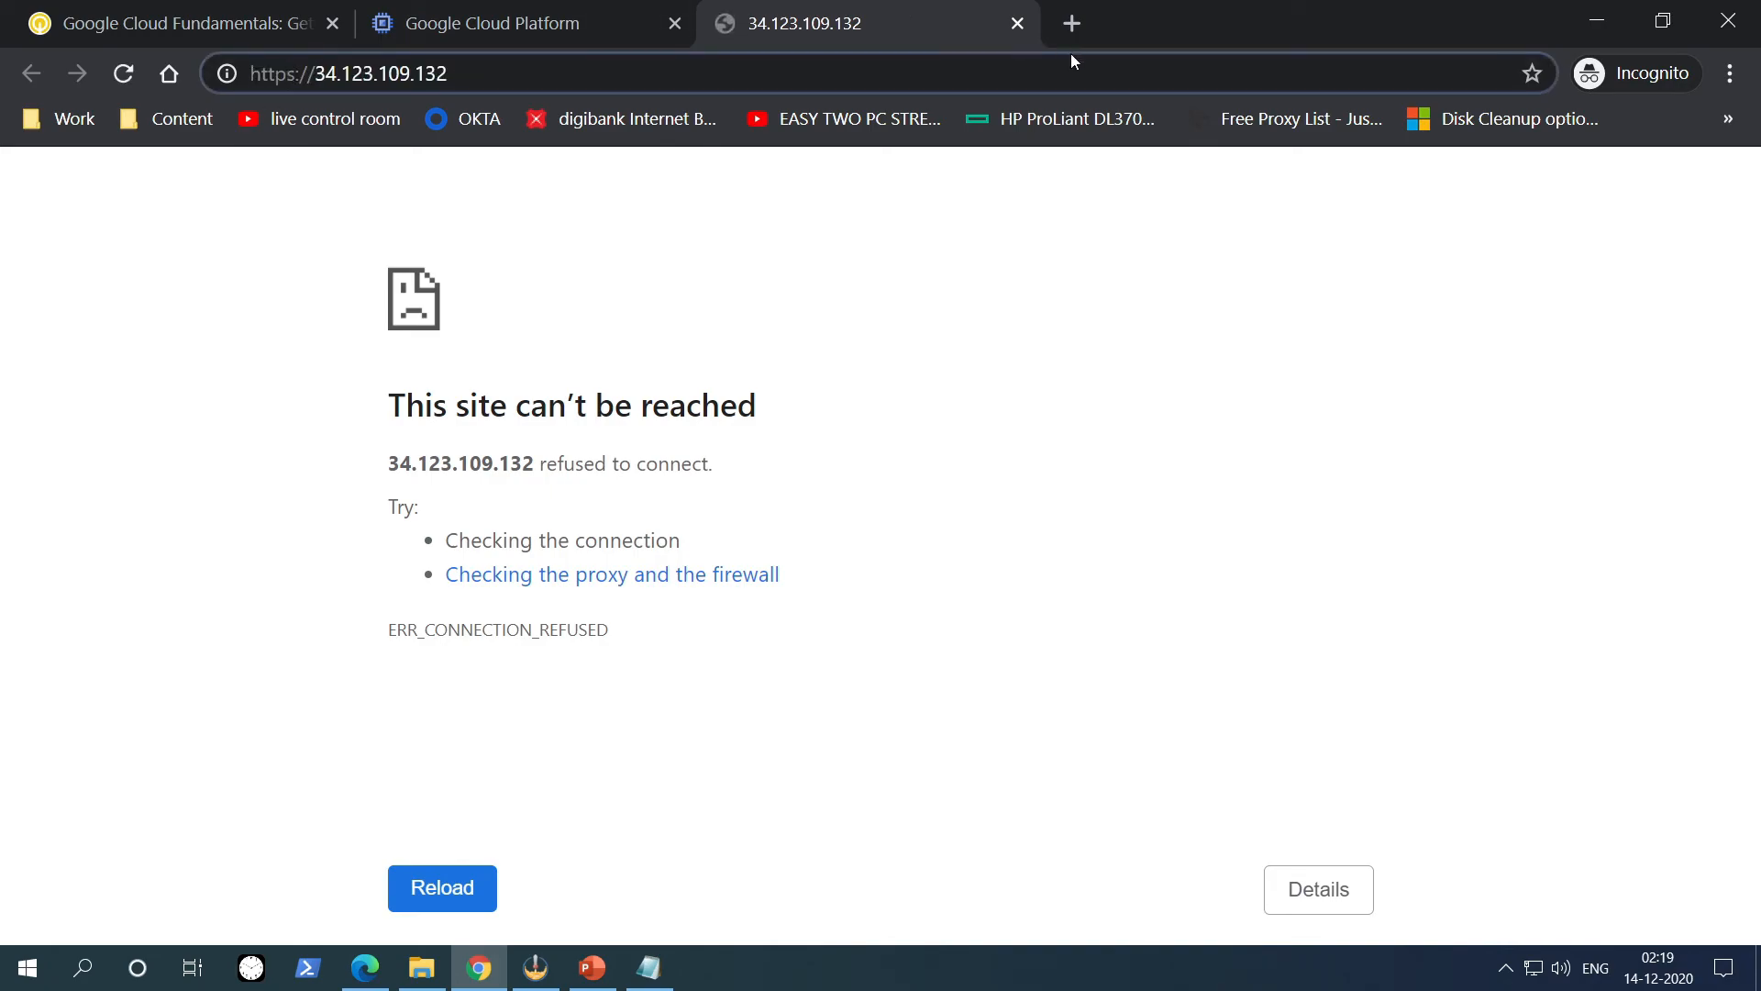
pyautogui.press('Delete')
pyautogui.press('Return')
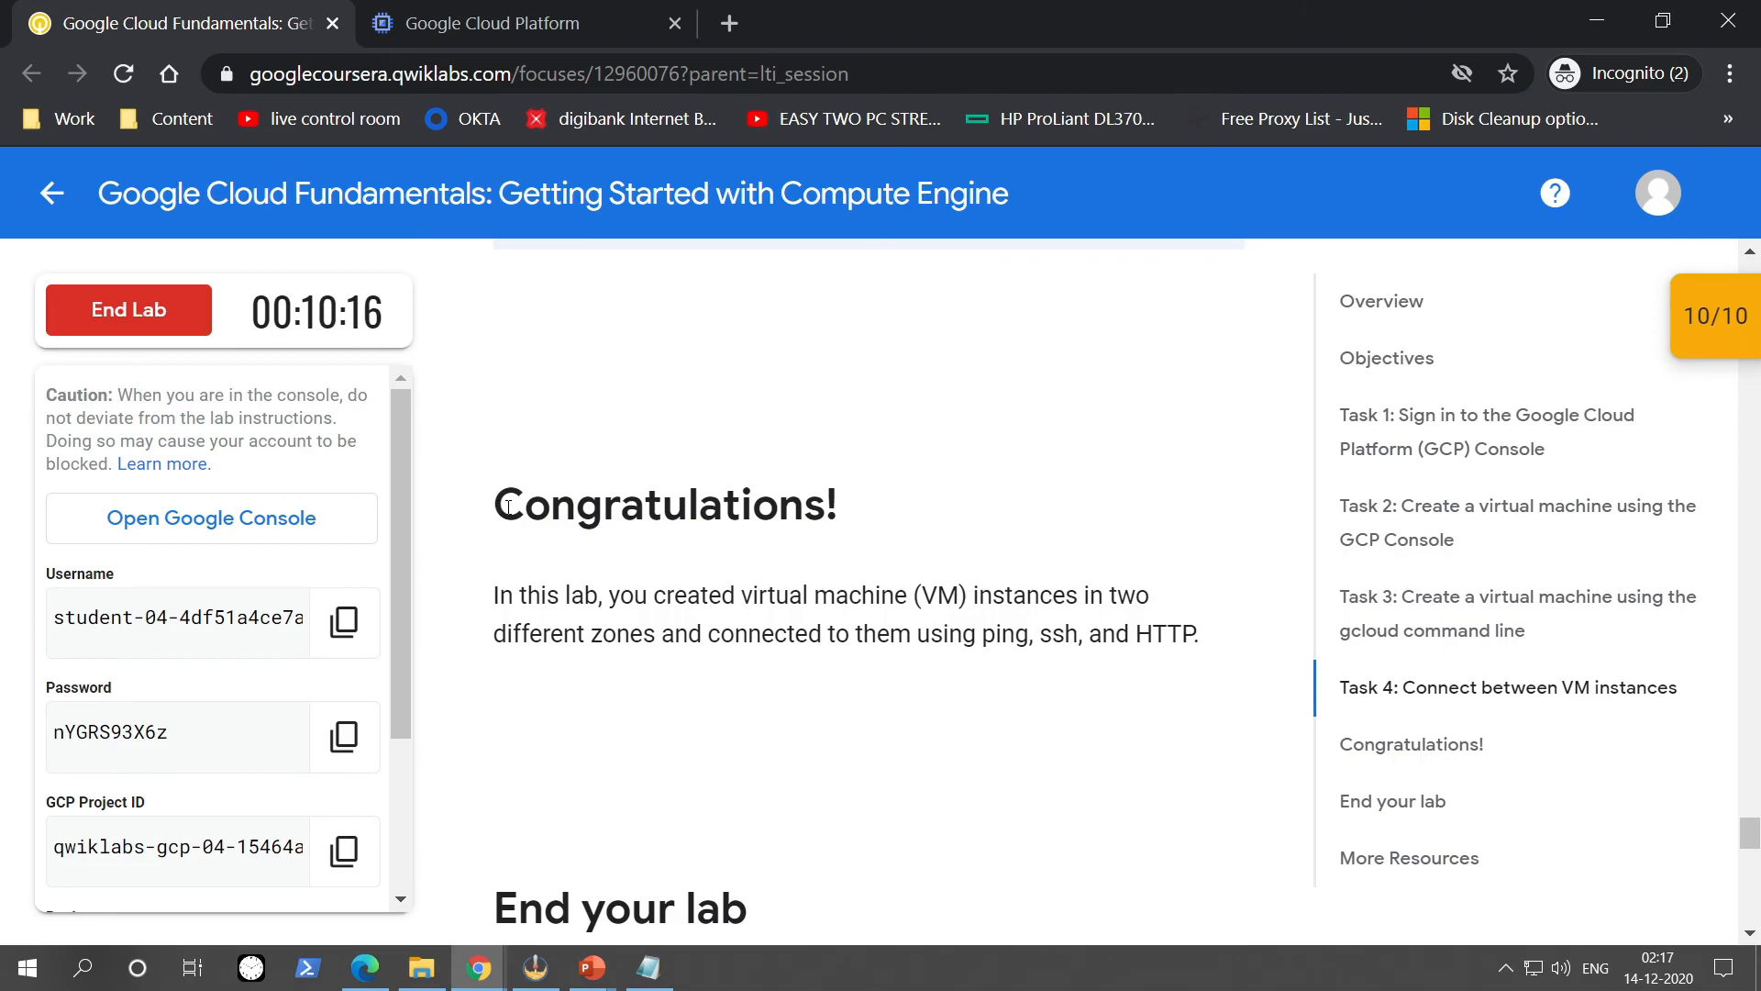
# Highlight the Congratulations! heading in the lab instructions and review the closing summary, clearing the selection.
pyautogui.moveTo(502, 507); pyautogui.dragTo(855, 509)
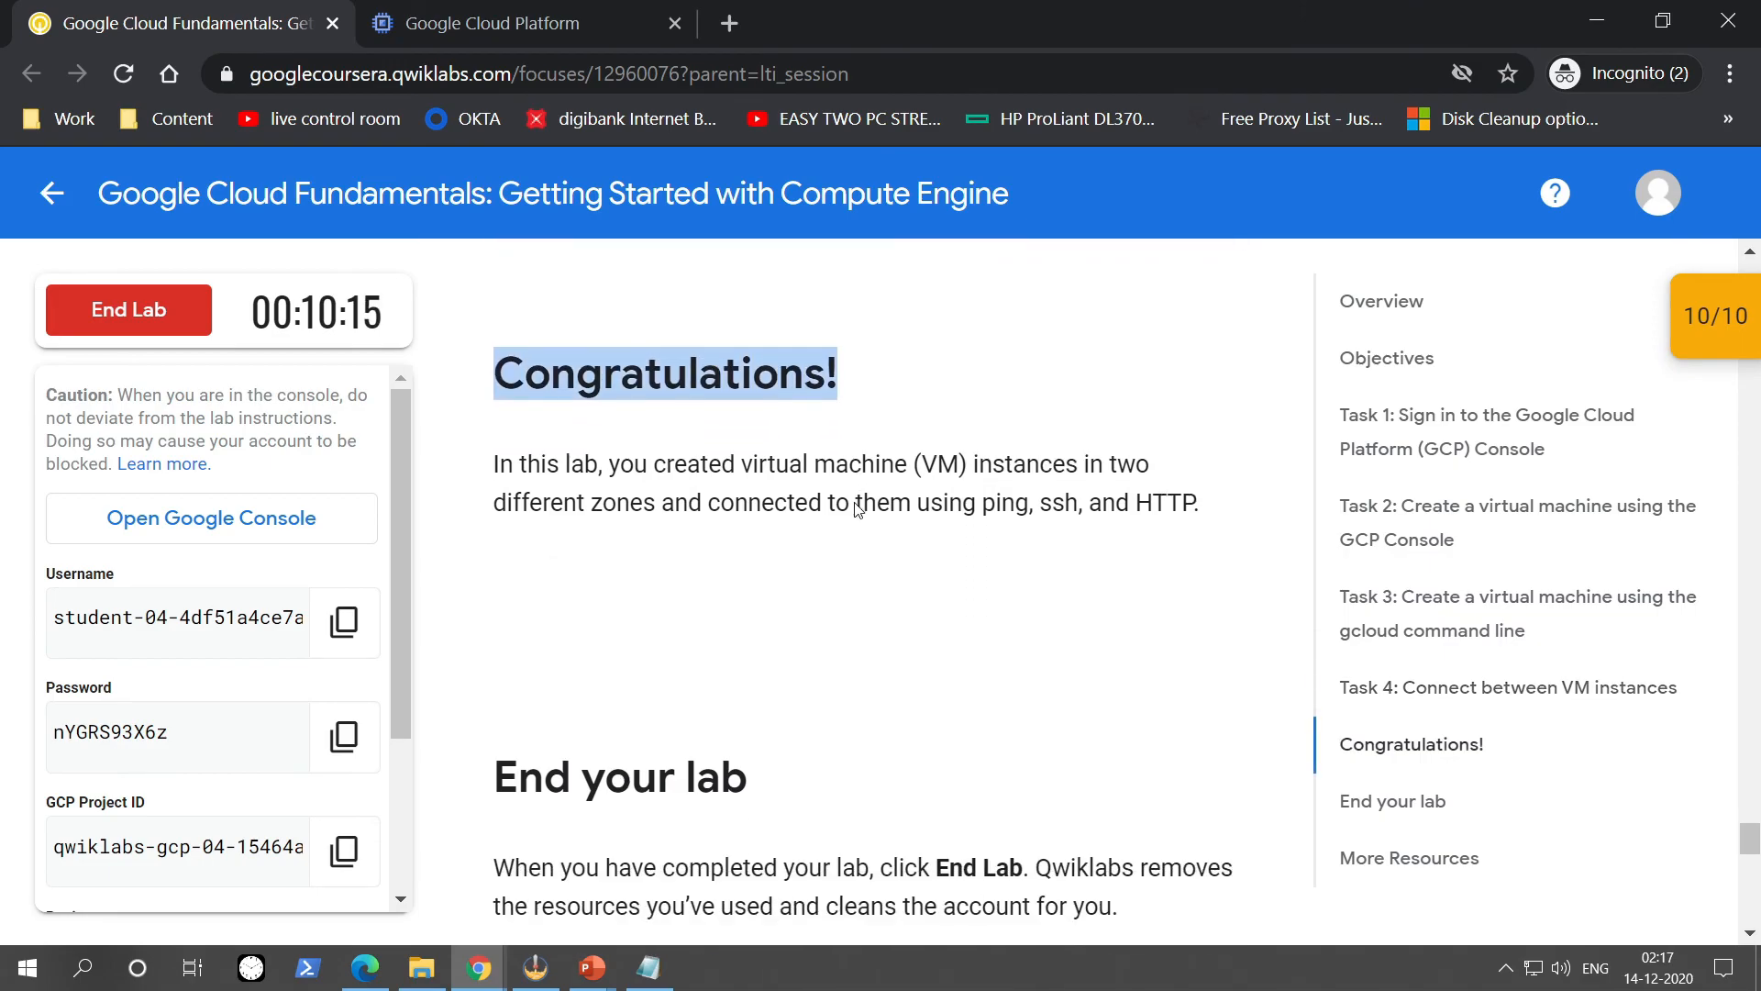
pyautogui.click(846, 374)
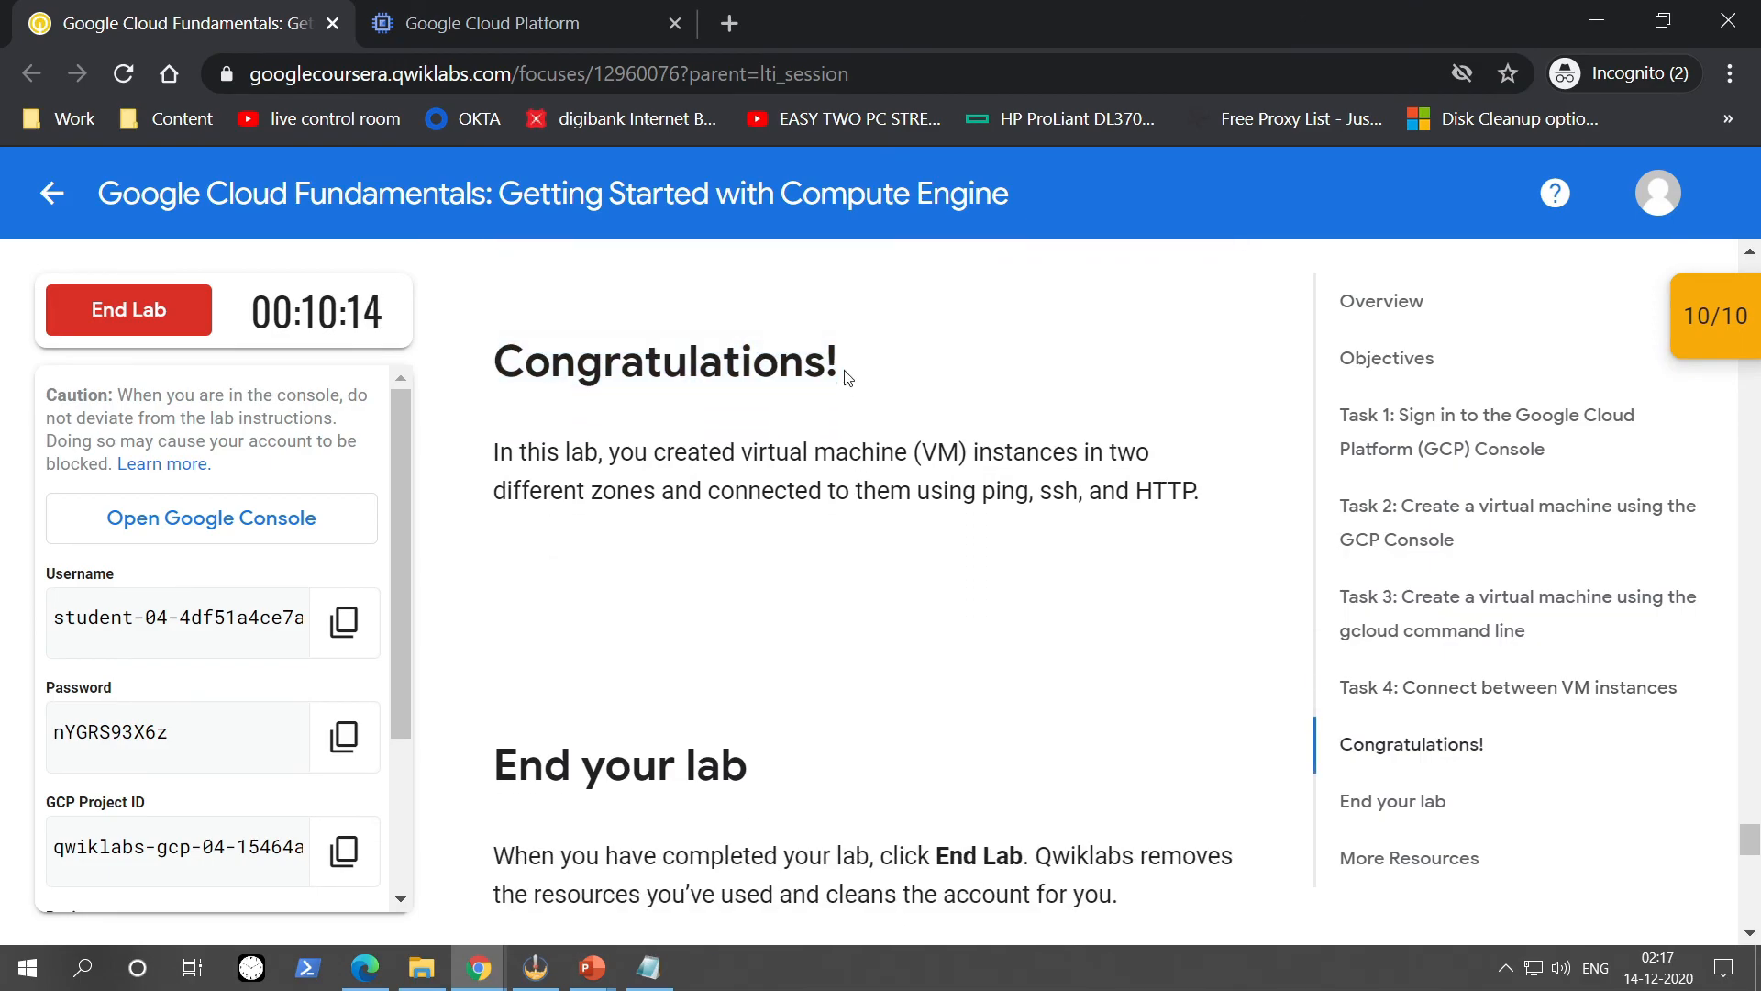